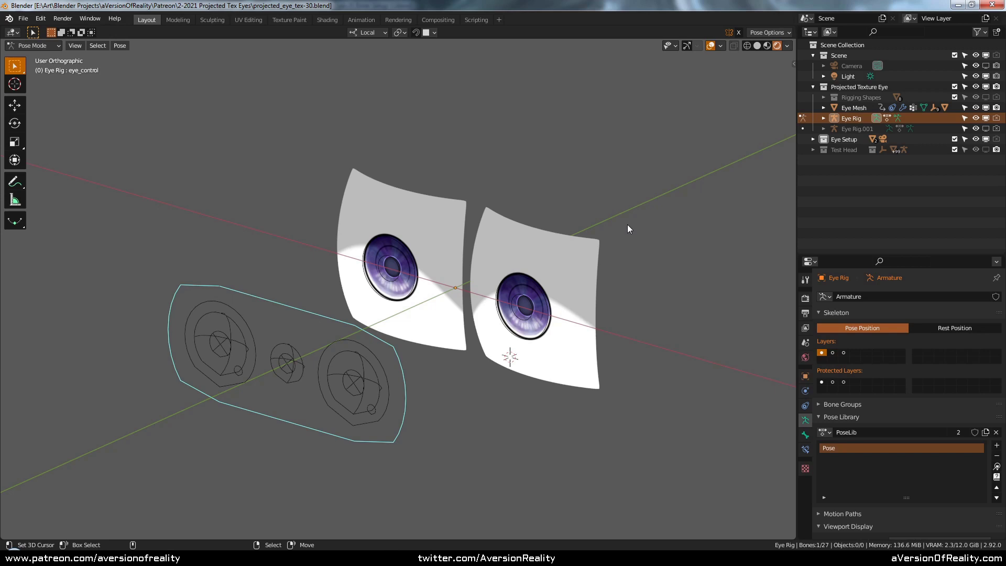
Show the eye rig's second bone layer together with the first
mouse_move(620, 228)
middle_mouse_down()
mouse_move(572, 261)
mouse_move(603, 229)
mouse_move(582, 226)
mouse_move(630, 222)
mouse_move(667, 202)
mouse_move(627, 223)
middle_mouse_up()
middle_click_drag(334, 300, 713, 250)
left_click(833, 353, "shift")
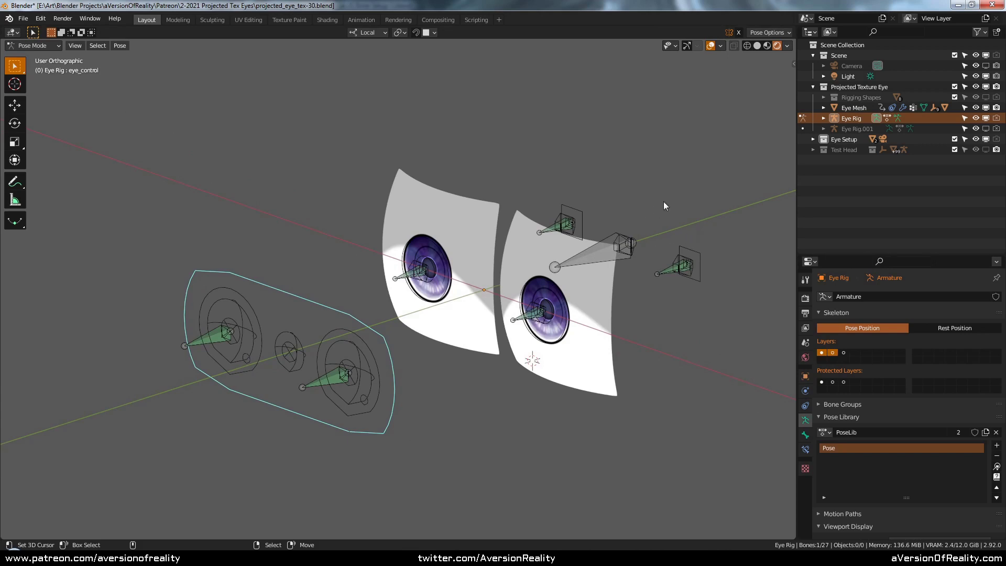
key("ctrl+s")
mouse_move(663, 201)
middle_mouse_down()
mouse_move(669, 192)
mouse_move(672, 231)
mouse_move(656, 250)
middle_mouse_up()
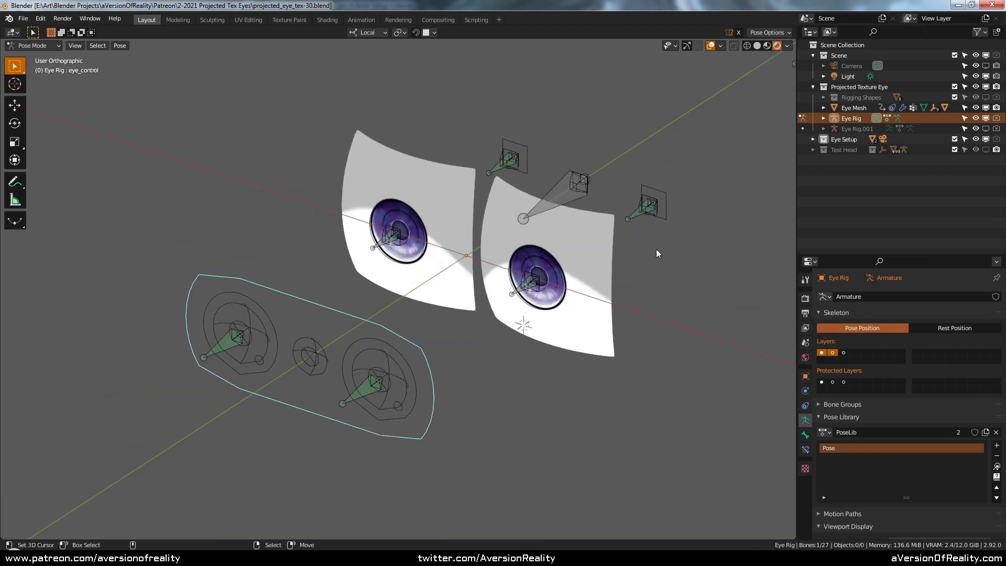
Select the eye.l bone behind the left eye mesh and hide the second bone layer
left_click(664, 207)
middle_click_drag(674, 205, 679, 211)
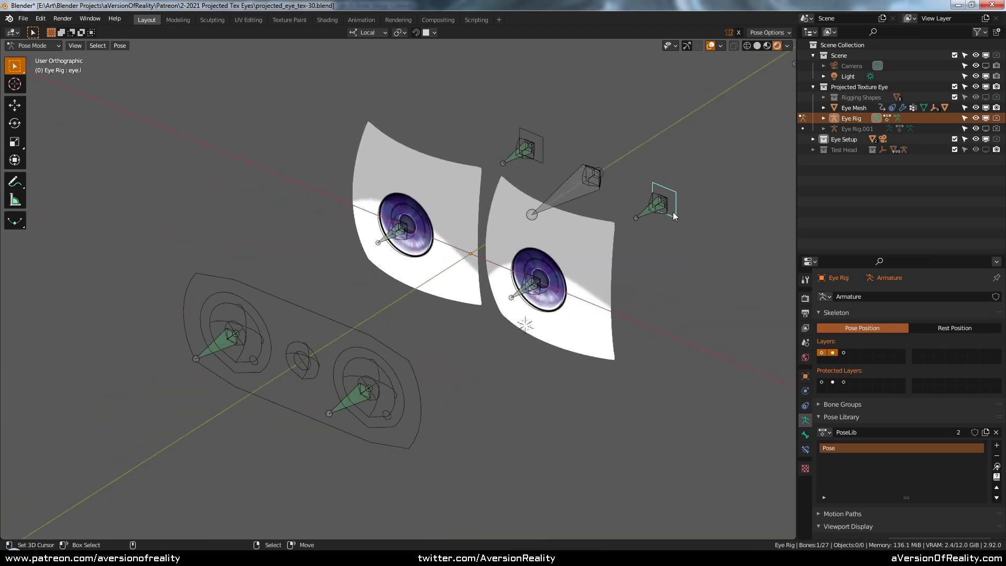
left_click(834, 352, "shift")
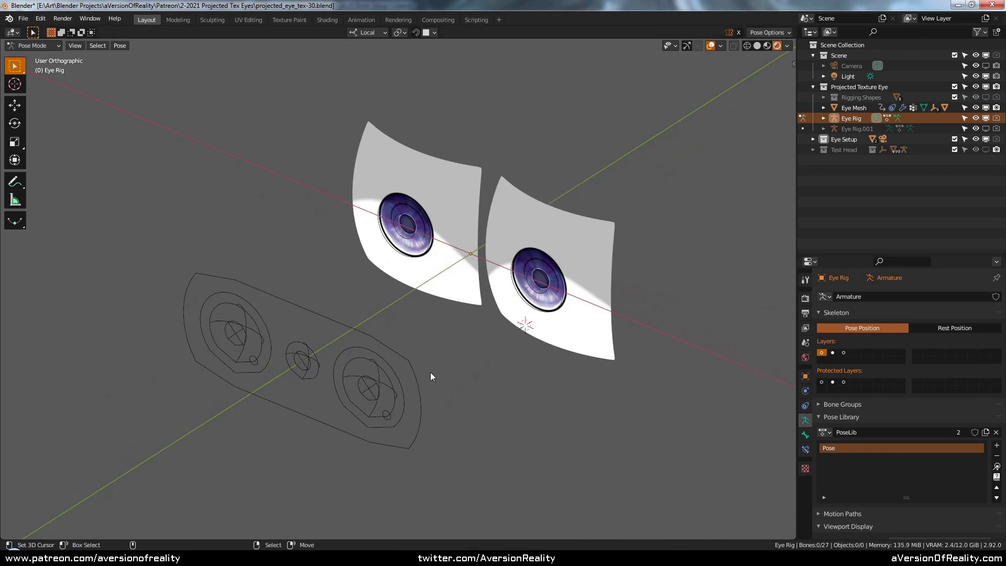
Try moving the eye controls and scaling the eye_control.l bone
left_click(411, 352)
key("g")
right_click(538, 288)
middle_click_drag(541, 279, 561, 260)
left_click(449, 334)
key("s")
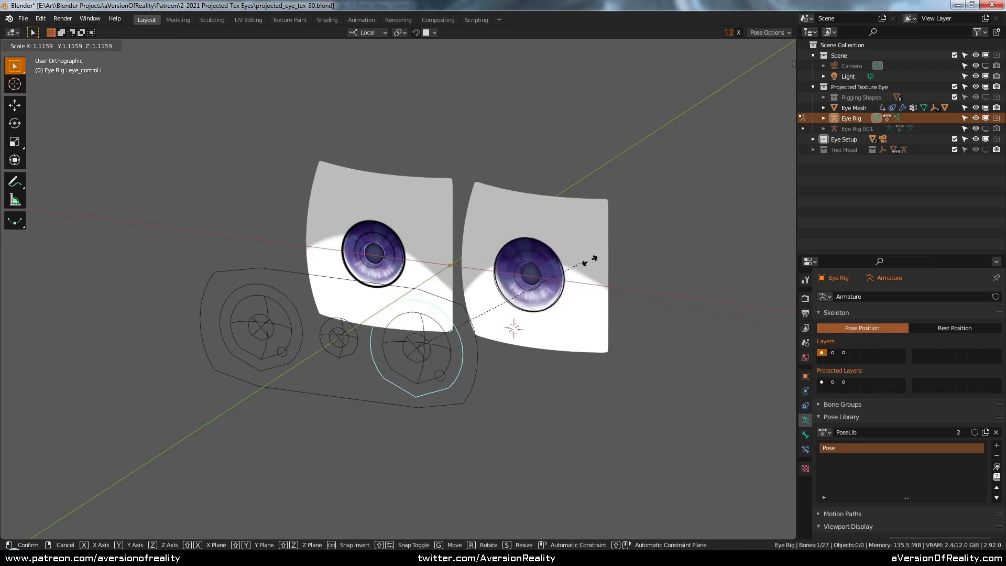
right_click(569, 273)
Show only the second bone layer and select the eye_target.l bone in front of the eyes
left_click(476, 308)
left_click(834, 354)
middle_click_drag(744, 277, 364, 414)
left_click(392, 416)
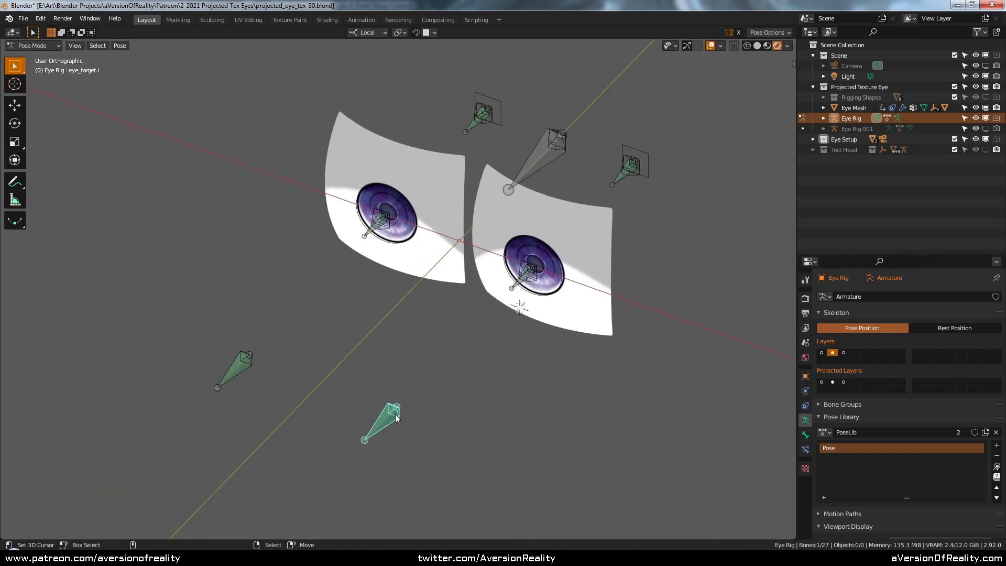
Try moving the eye_target.l bone from several viewing angles to test how the left iris follows
key("g")
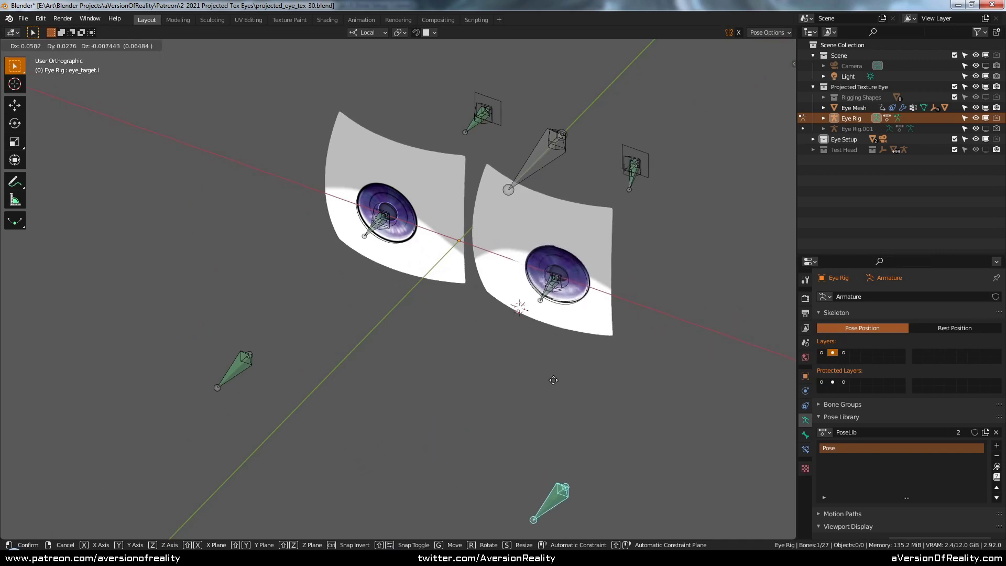
right_click(517, 300)
middle_click_drag(587, 306, 665, 262)
key("g")
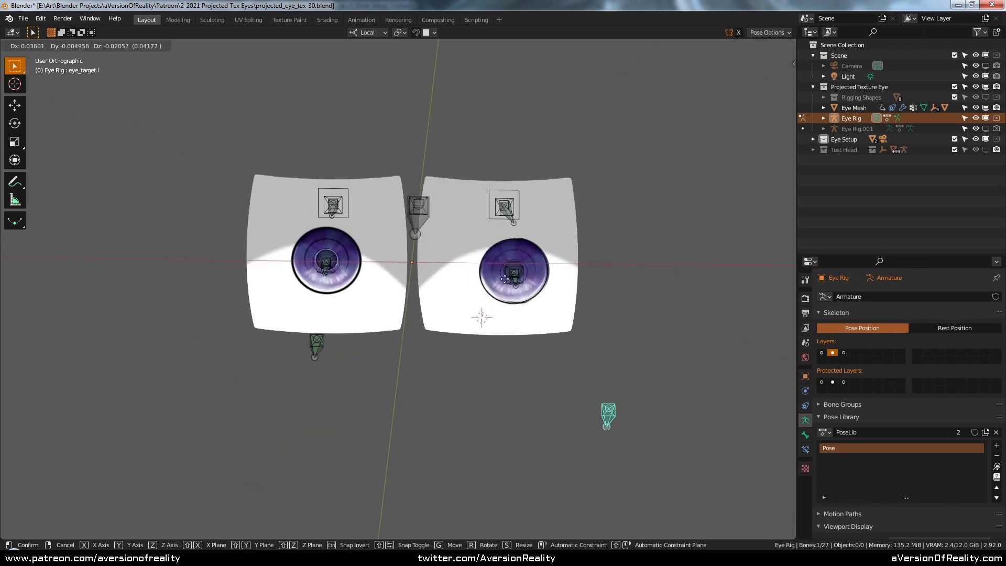
right_click(671, 211)
middle_click_drag(674, 205, 637, 229)
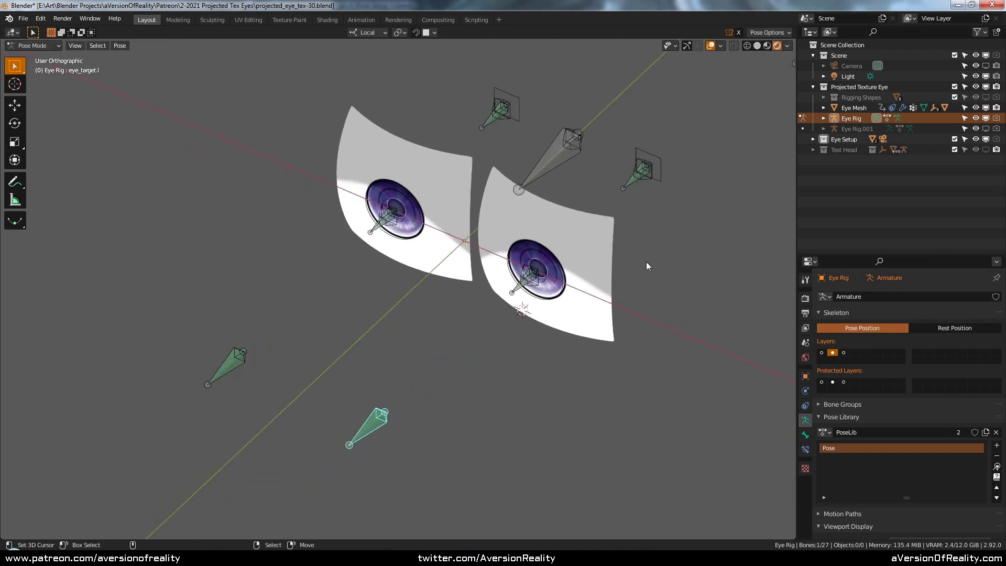
middle_click_drag(602, 280, 622, 277, "shift")
key("g")
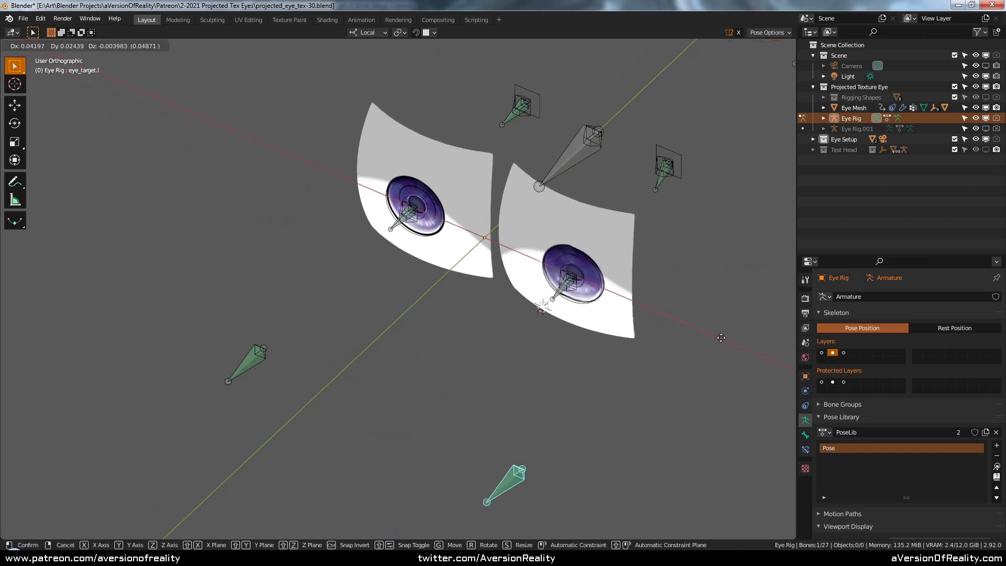
right_click(470, 274)
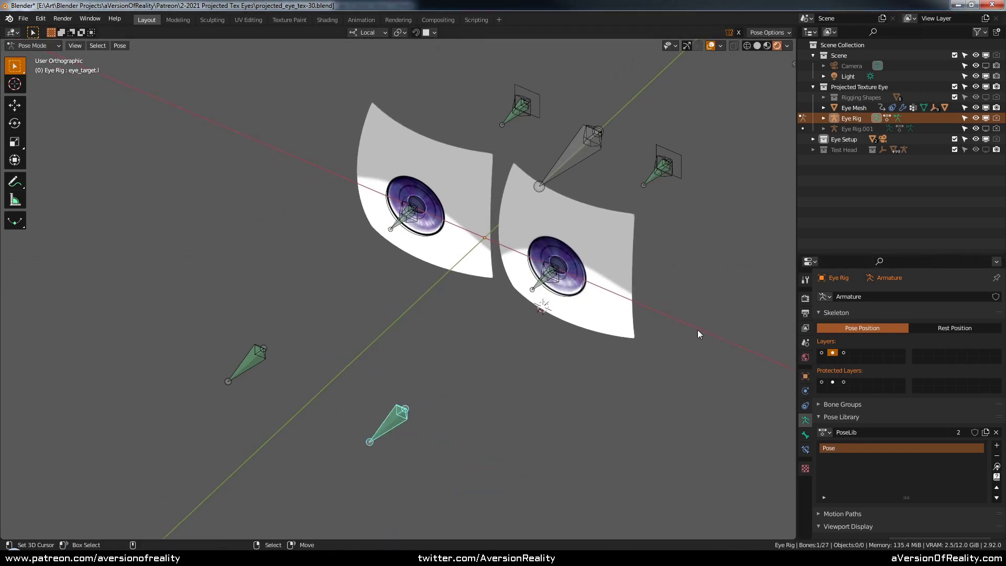
Select the left catchlight control on the third bone layer, and return to showing the first two layers
left_click(844, 353)
left_click(385, 418)
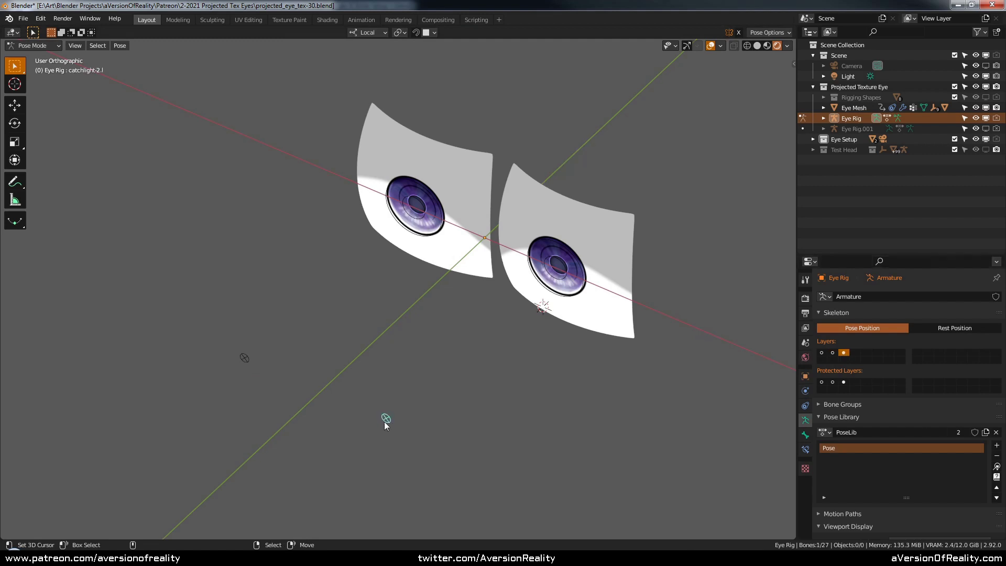
left_click(823, 352)
middle_click_drag(763, 337, 668, 285)
left_click(833, 353, "shift")
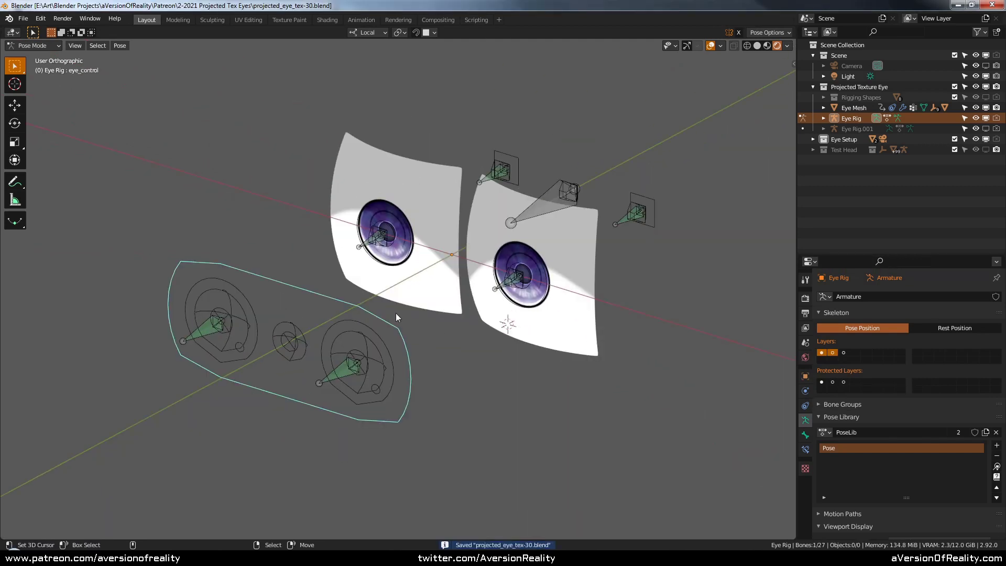
Try scaling the overall, central and left eye controls, and rotating eye_control.l about its local Y axis
middle_click_drag(397, 317, 482, 288)
key("s")
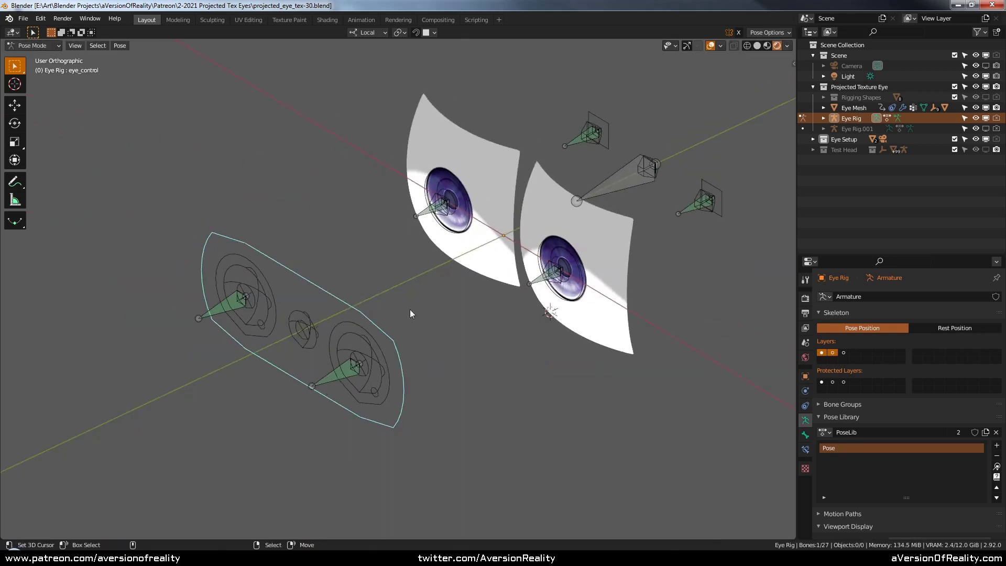
right_click(410, 309)
left_click(313, 325)
key("s")
right_click(363, 301)
right_click(367, 327)
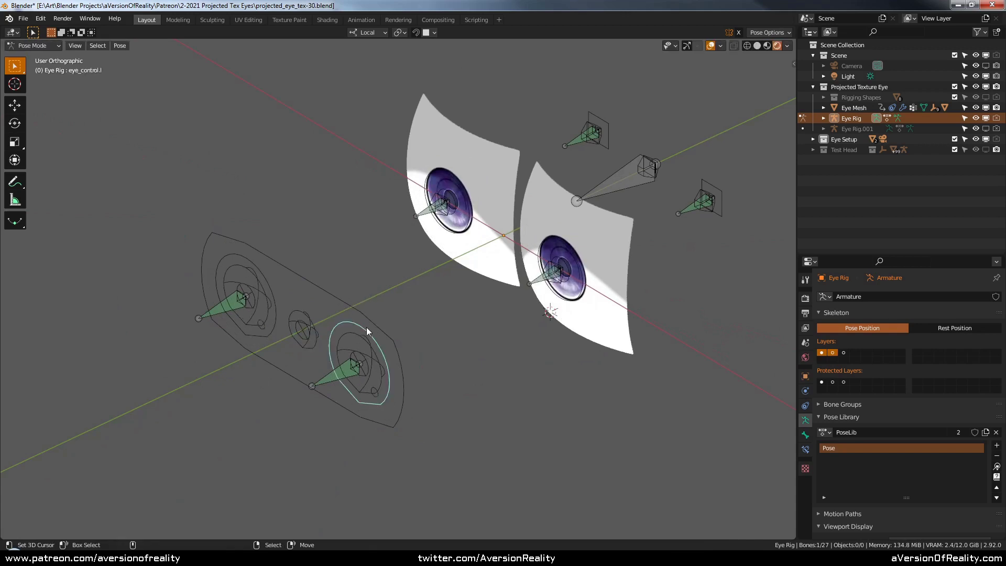
key("s")
right_click(410, 313)
left_click(454, 344)
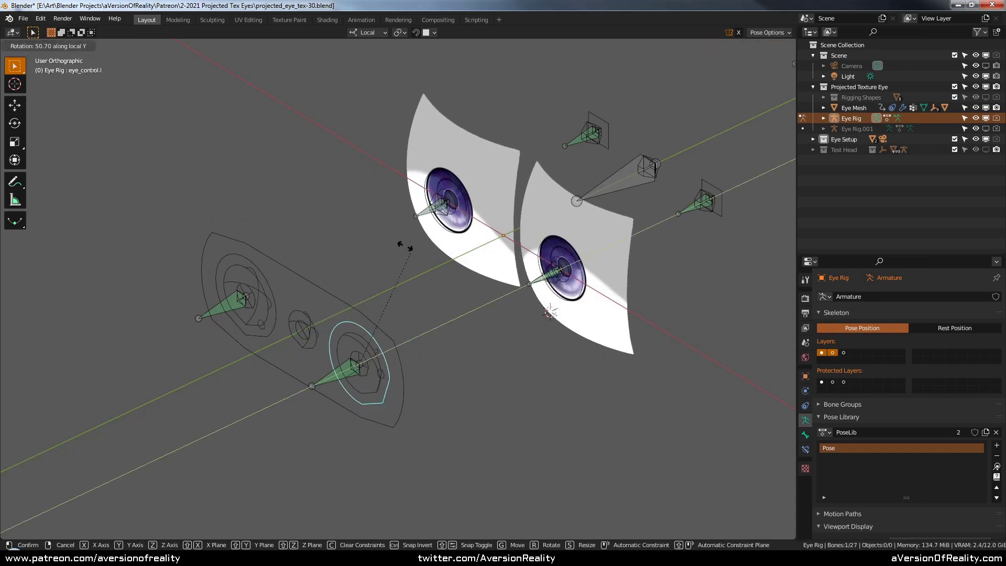
middle_click_drag(461, 357, 493, 331)
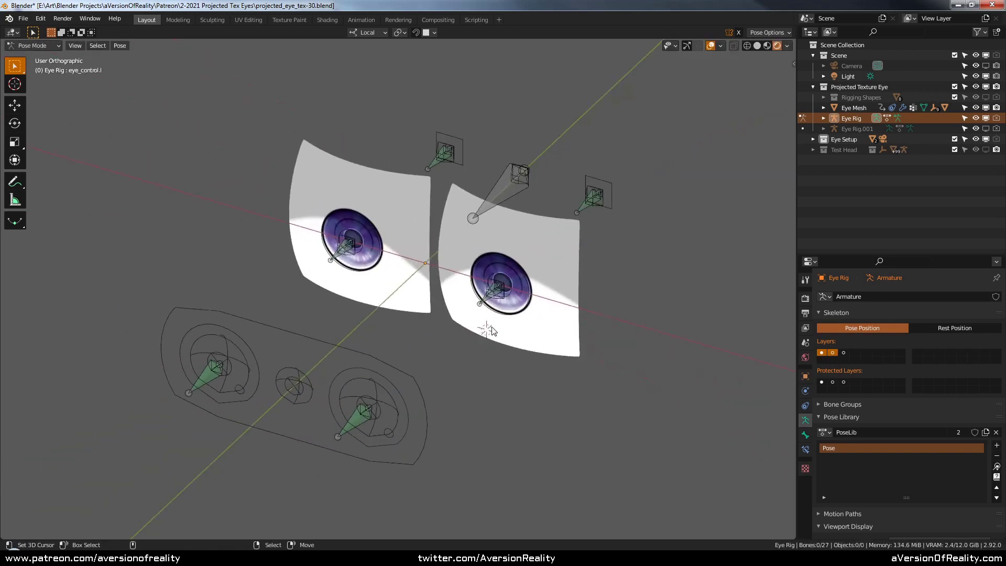
Hide the first bone layer and select the central eye_root bone
left_click(821, 352)
middle_click_drag(670, 314, 577, 256)
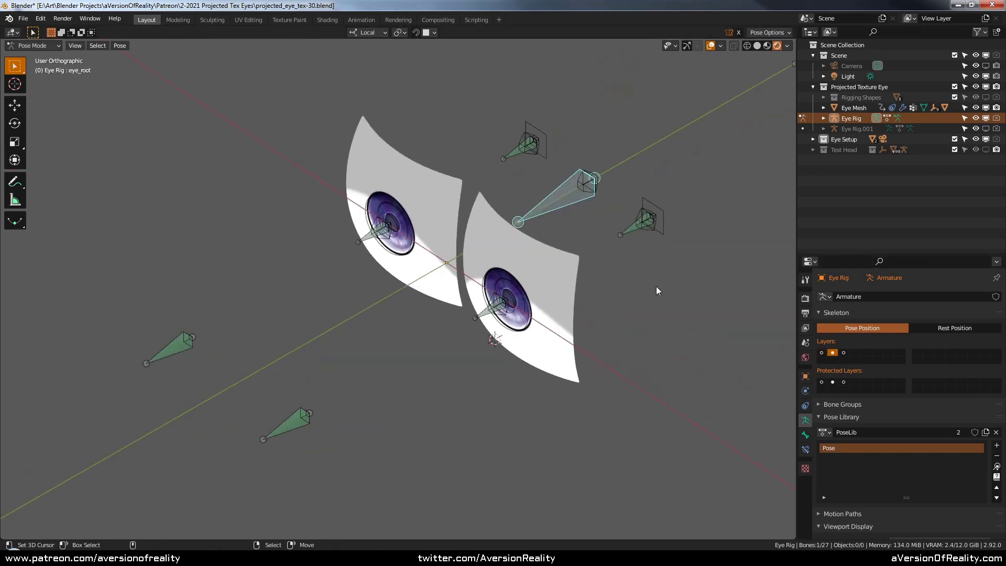
key("ctrl+s")
middle_click_drag(657, 286, 557, 237)
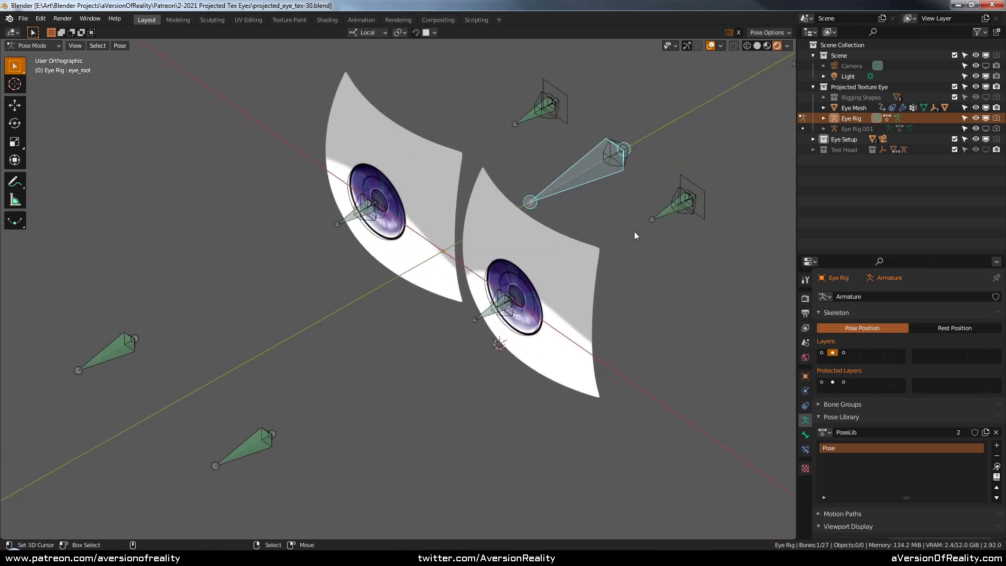
Show the Rigging Shapes collection, look over the custom bone shapes, and hide the collection again
left_click(986, 98)
scroll(706, 191, "down", 3)
middle_click_drag(706, 190, 624, 157)
scroll(579, 254, "up", 3)
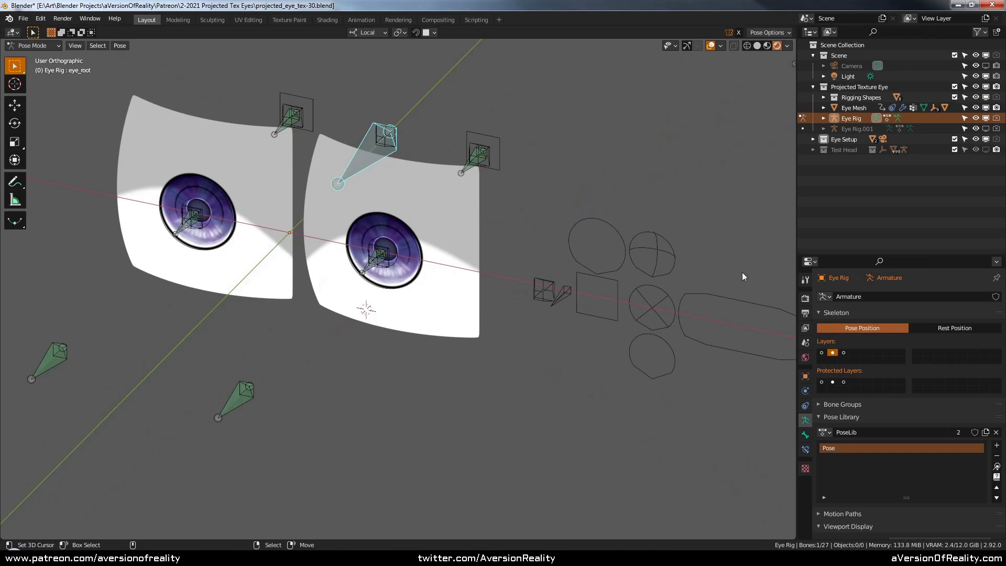
key("alt+a")
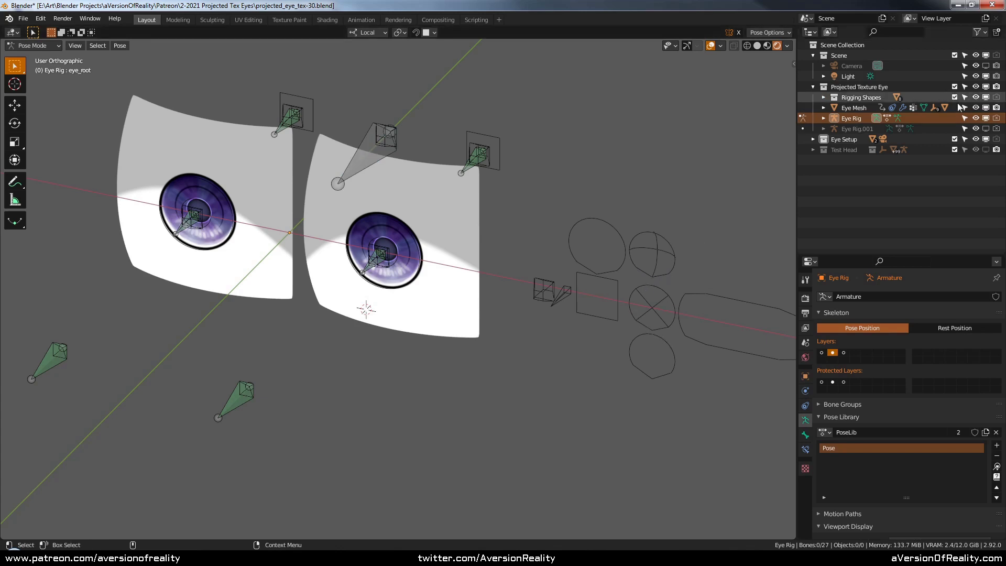
left_click(986, 97)
Select the eye_track_offset.l bone behind the left eye
middle_click_drag(668, 153, 548, 296)
scroll(548, 296, "up", 3)
right_click(544, 216)
scroll(555, 216, "down", 3)
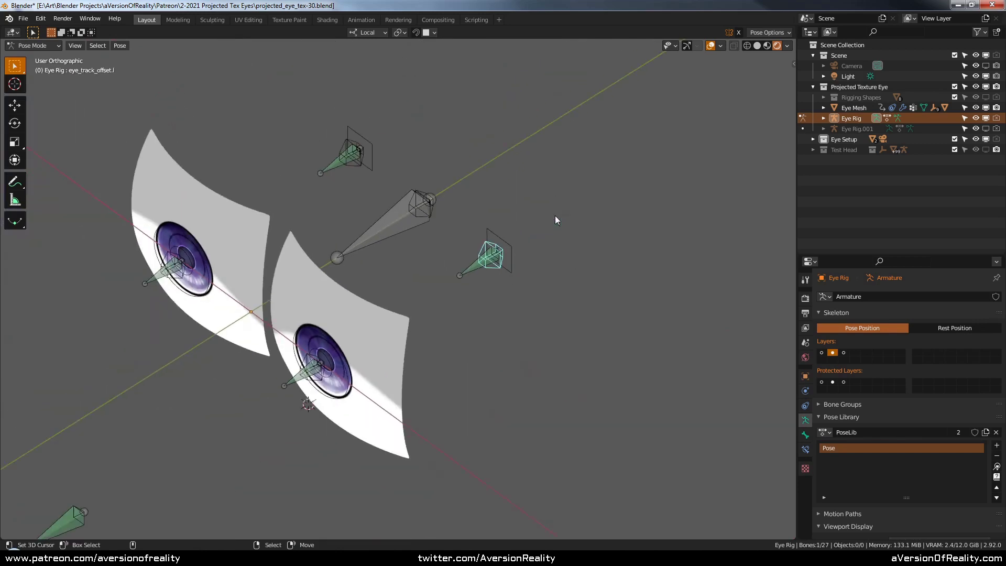
middle_click_drag(555, 215, 594, 205, "shift")
Inspect the eye_track_offset.l bone in Edit Mode and return to Pose Mode
key("Tab")
scroll(585, 218, "up", 3)
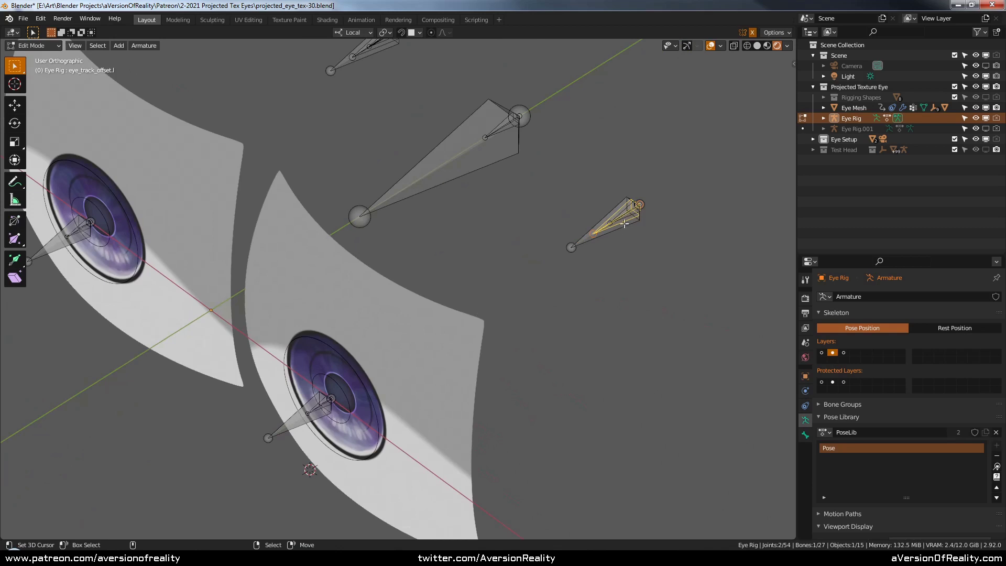
key("Tab")
scroll(656, 206, "down", 2)
mouse_move(656, 205)
middle_mouse_down()
mouse_move(626, 204)
mouse_move(655, 208)
middle_mouse_up()
middle_click_drag(609, 252, 649, 213, "shift")
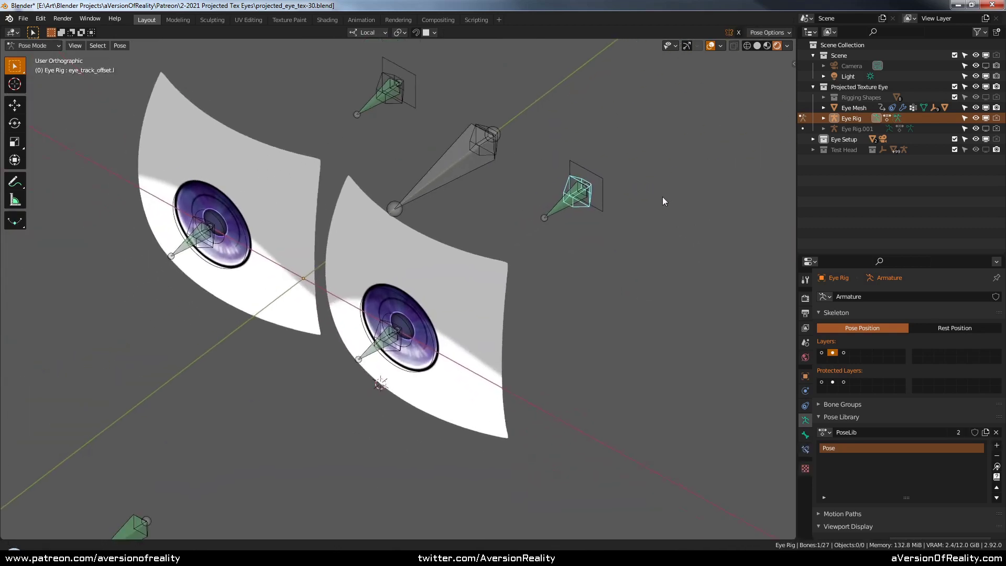
Select the overlapping bones behind the left eye one after another in Edit Mode, and return to Pose Mode
scroll(659, 199, "up", 6)
key("Tab")
right_click(531, 277)
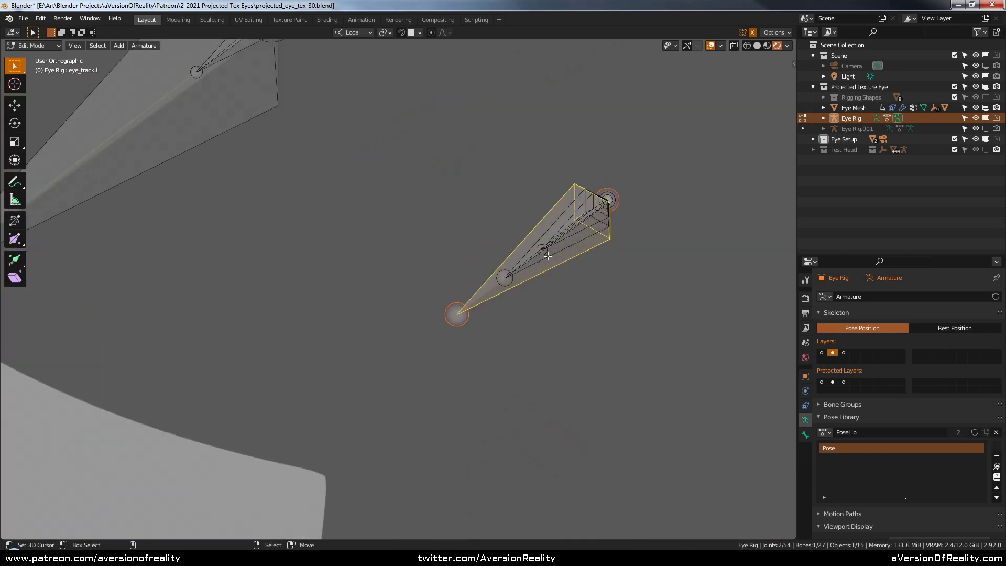
right_click(548, 257)
right_click(561, 248)
scroll(559, 250, "down", 3)
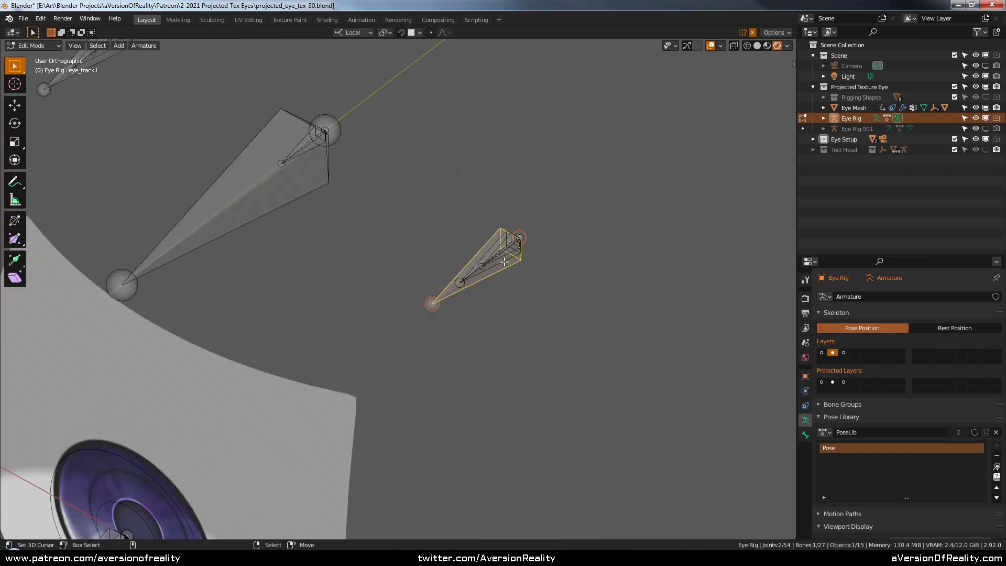
right_click(504, 257)
scroll(506, 271, "down", 4)
key("Tab")
Compare the overlapping left eye bones in Pose Mode and save the next file version as projected_eye_tex-31.blend
scroll(503, 272, "up", 3)
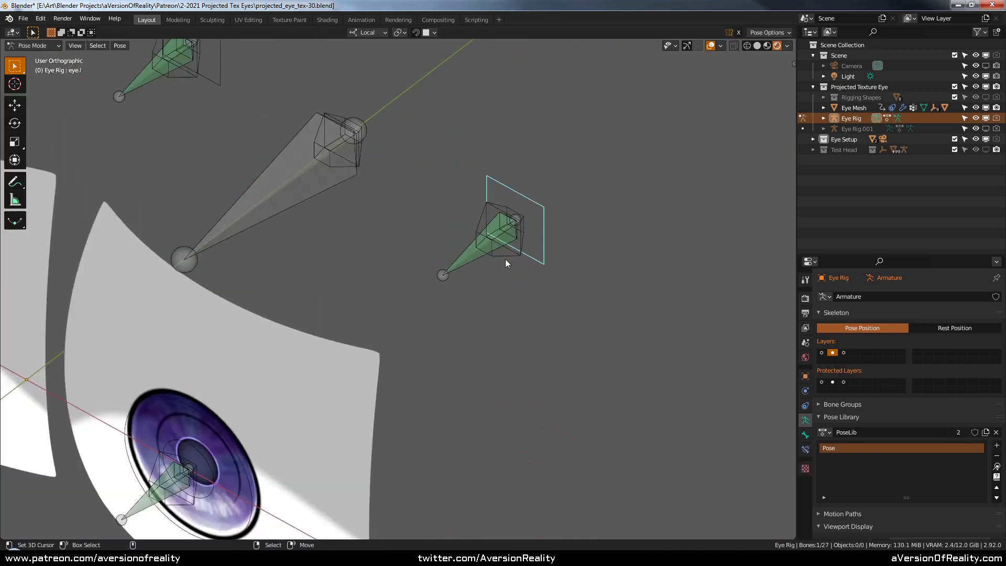
right_click(505, 259)
right_click(542, 203)
scroll(541, 201, "down", 4)
middle_click_drag(621, 206, 582, 219)
scroll(621, 231, "up", 2)
right_click(640, 224)
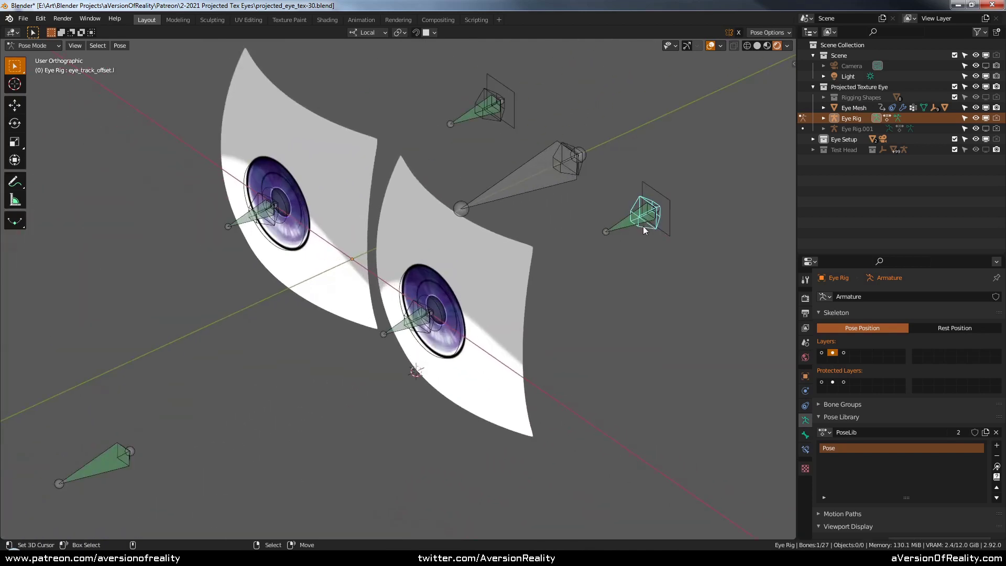
middle_click_drag(674, 223, 633, 177)
key("ctrl+alt+s")
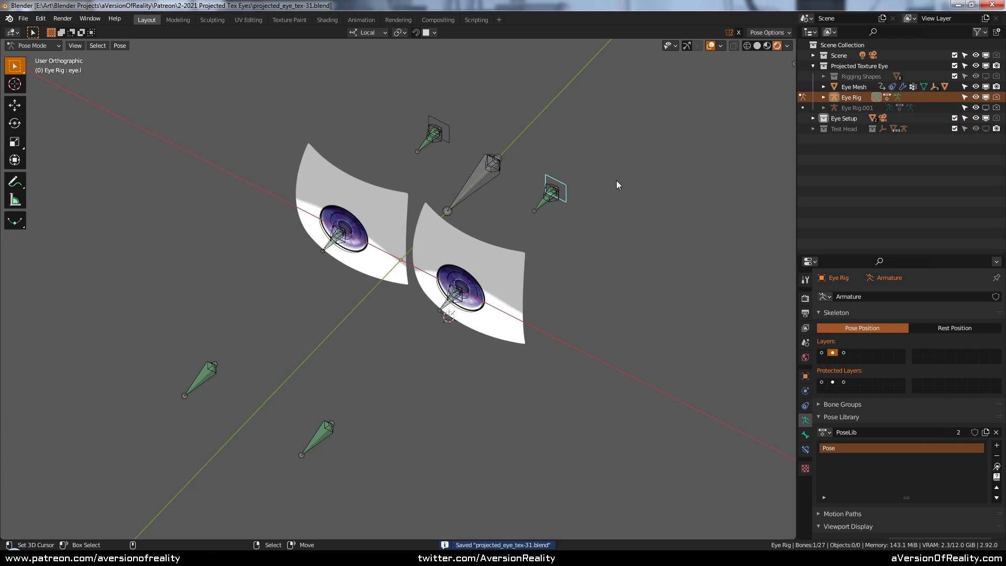
Try moving the eye.l bone along its local X axis
key("g")
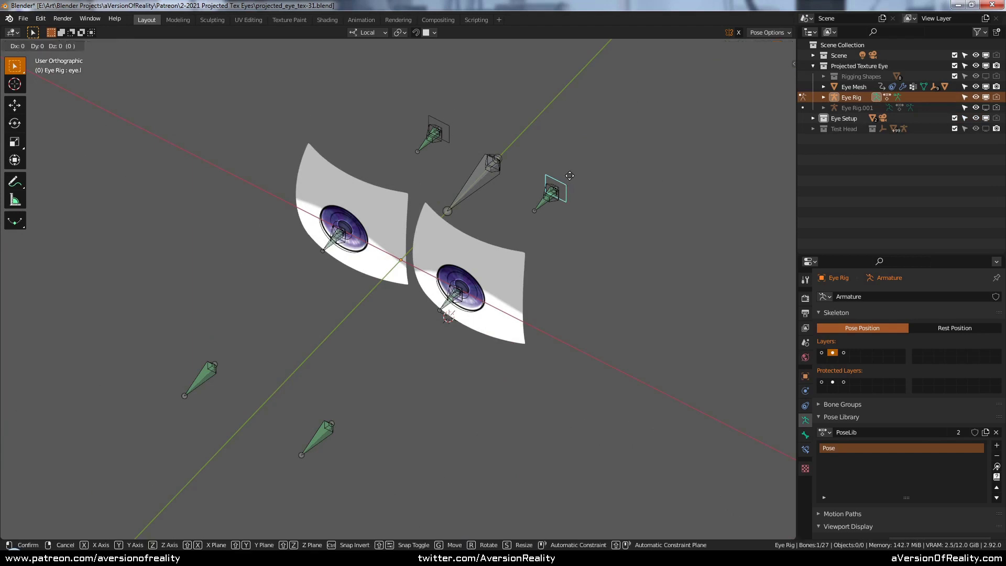
key("x")
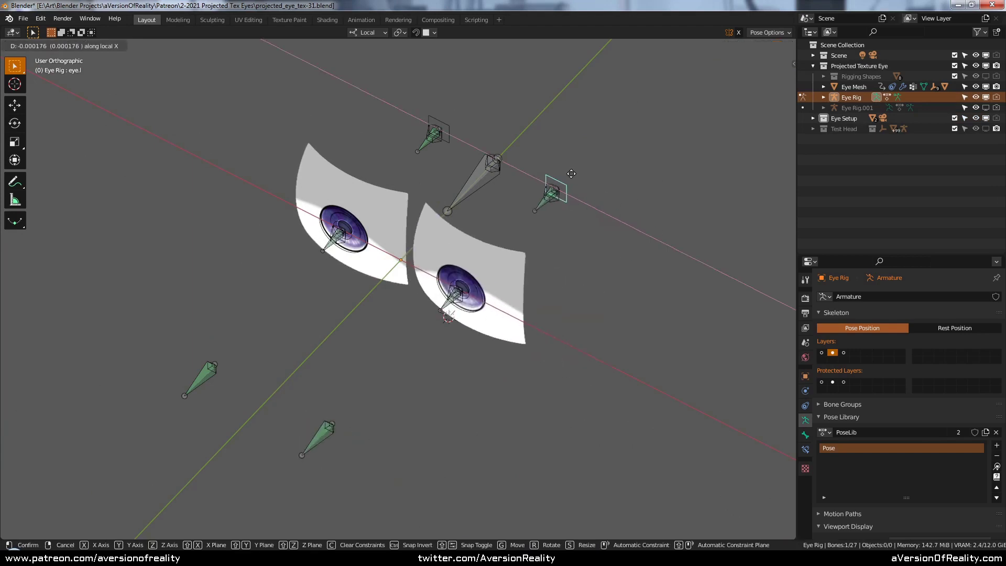
left_click(566, 193)
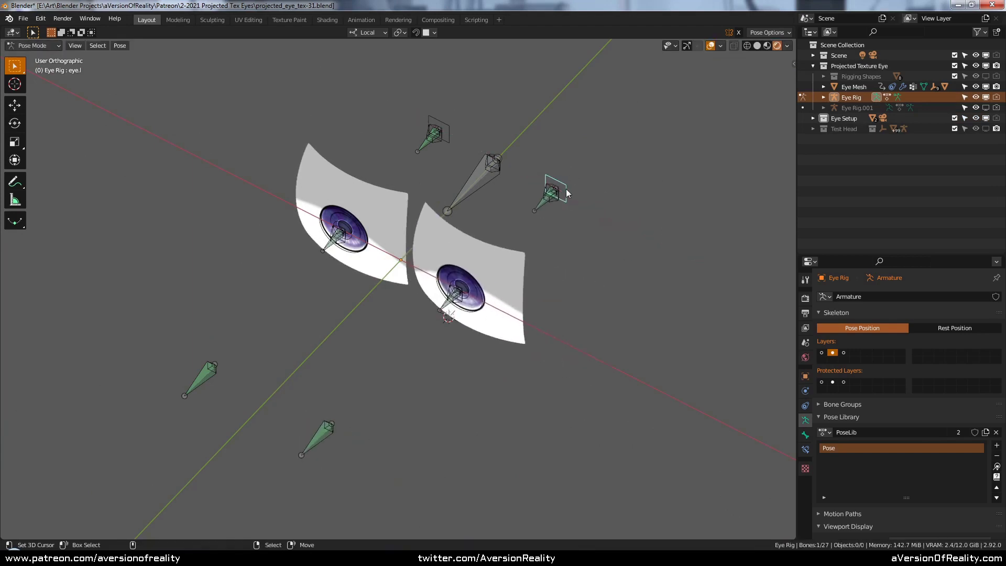
Show the first bone layer alongside the second, select the eye_control bone, and try moving it
left_click(454, 306)
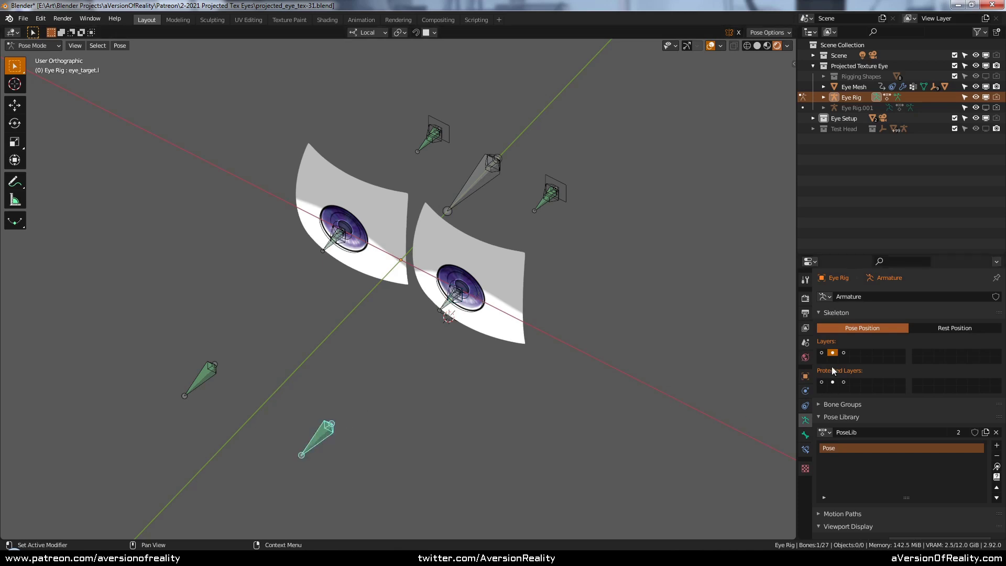
left_click(821, 353, "shift")
left_click(351, 401)
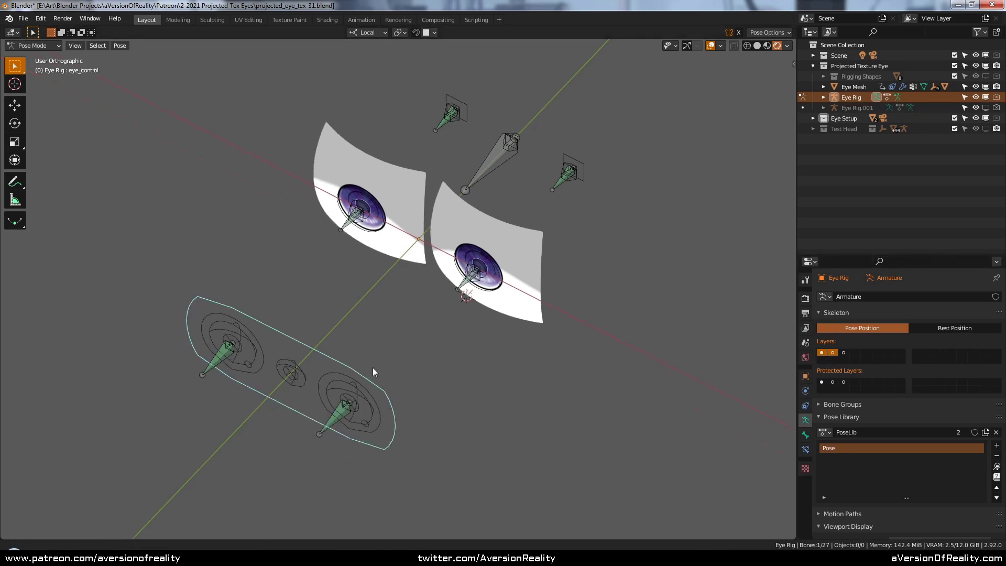
key("g")
left_click(375, 374)
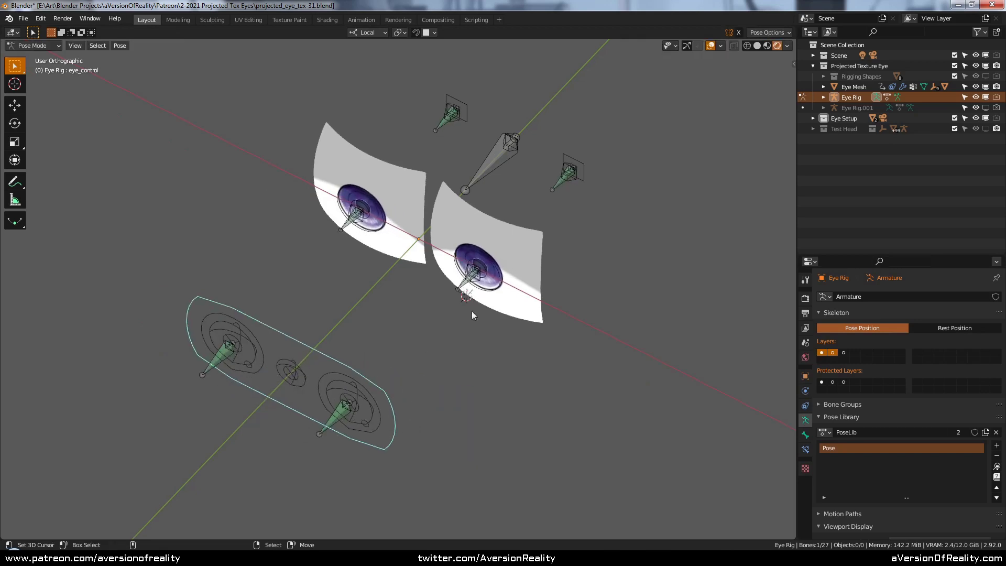
Select the eye_track.l bone and then eye_root, and try rotating and moving eye_root along its local Z axis
left_click(558, 186)
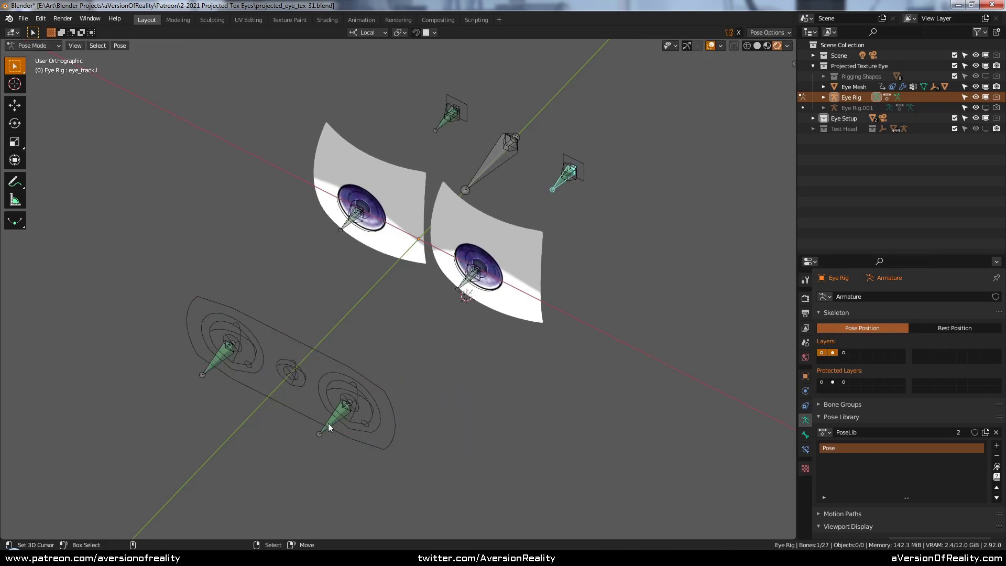
left_click(476, 180)
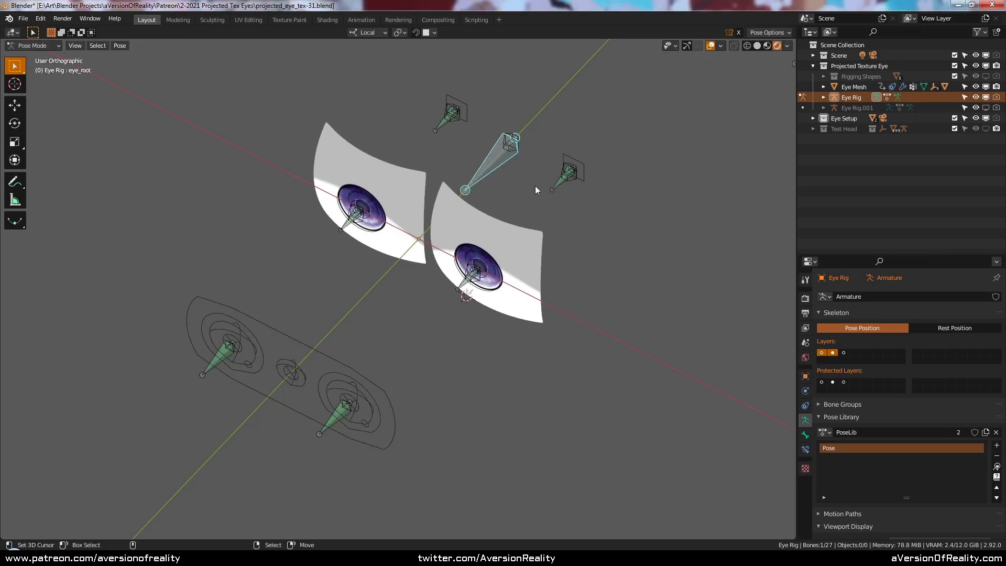
key("r")
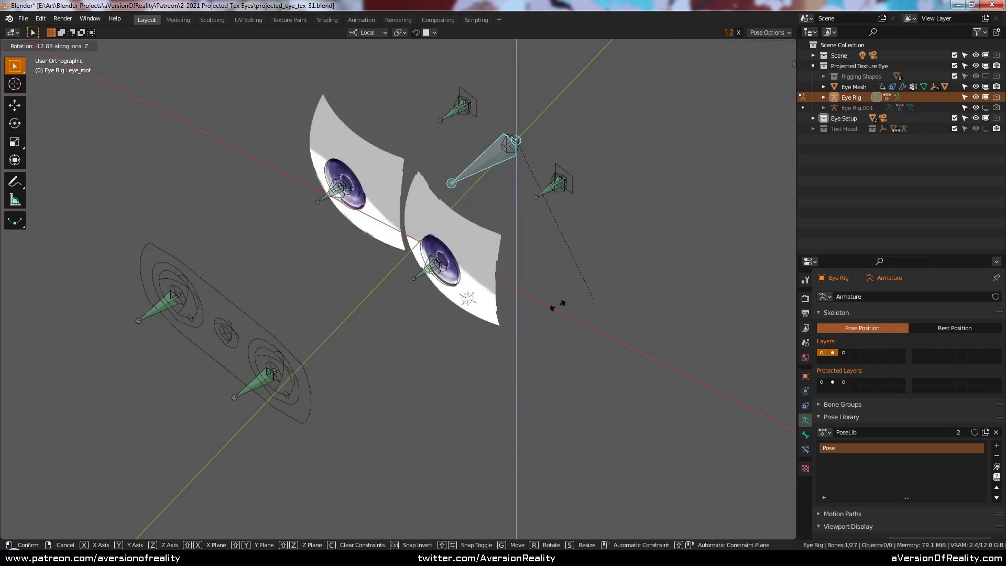
key("z")
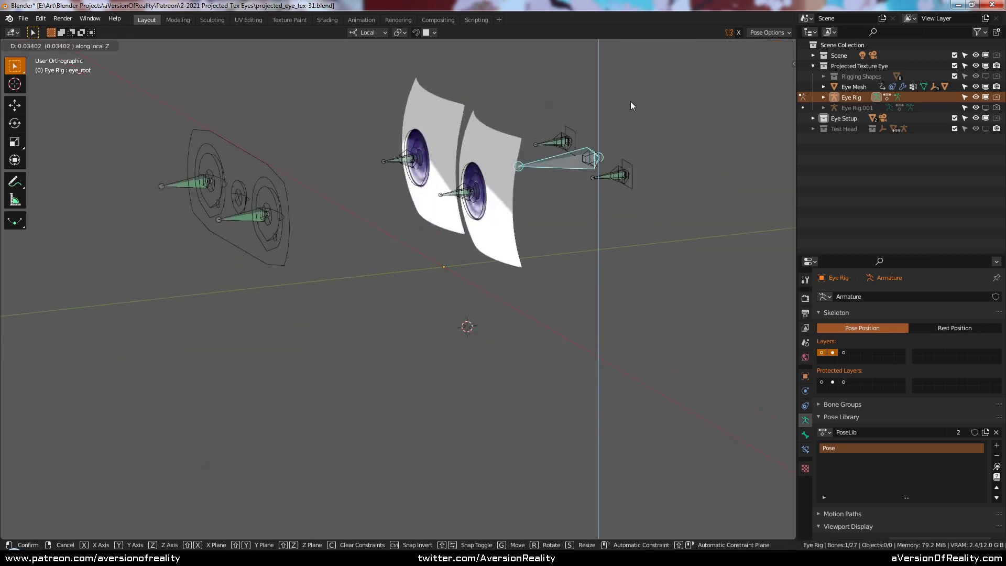
right_click(625, 142)
middle_click_drag(621, 166, 643, 215)
Select the eye.l bone and then the eye_control bone, and try moving eye_control
left_click(605, 254)
middle_click_drag(608, 251, 684, 293)
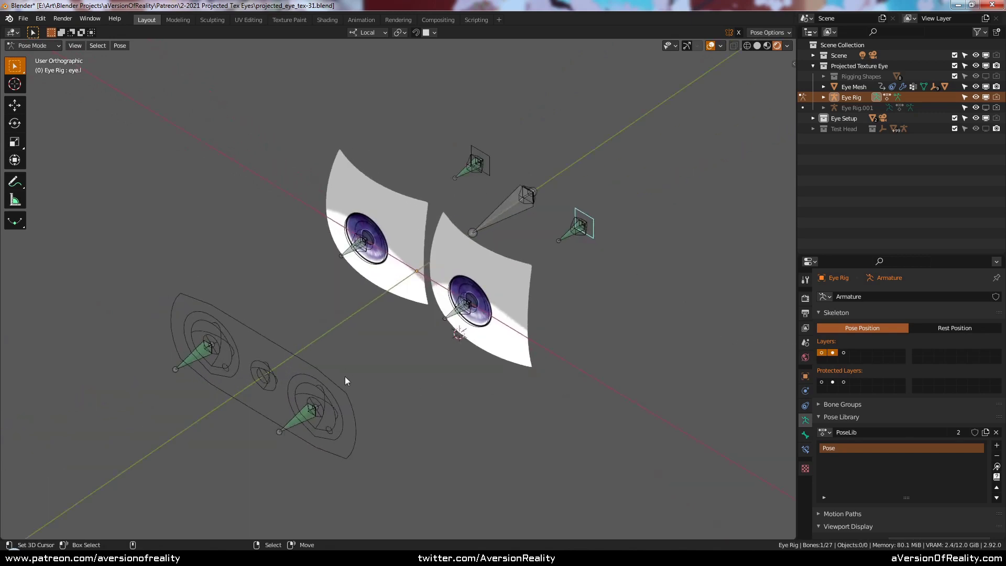
right_click(354, 399)
key("g")
right_click(450, 383)
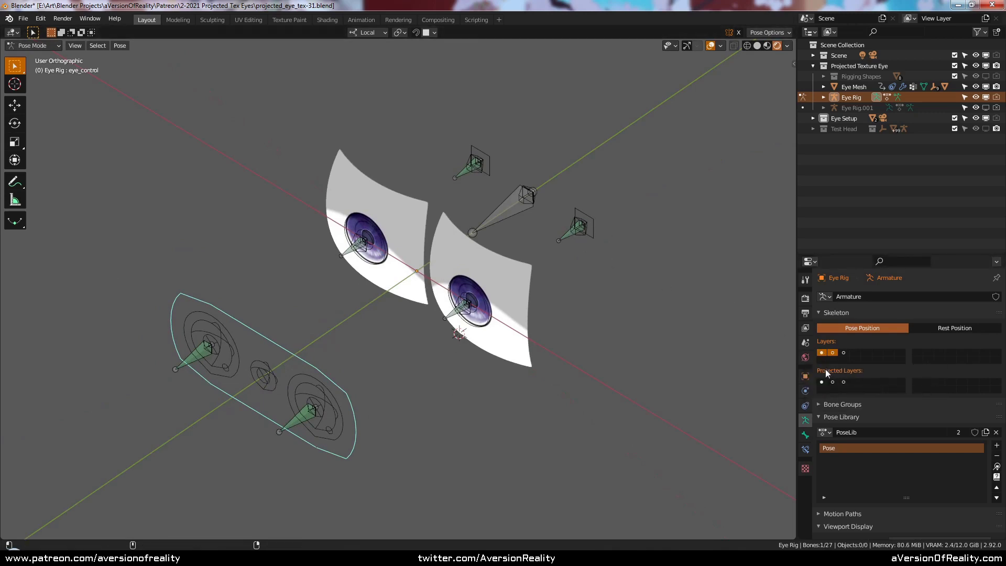
Hide the first bone layer and try moving the eye.l bone along its local Z axis
left_click(821, 353)
right_click(596, 219)
key("g")
key("z")
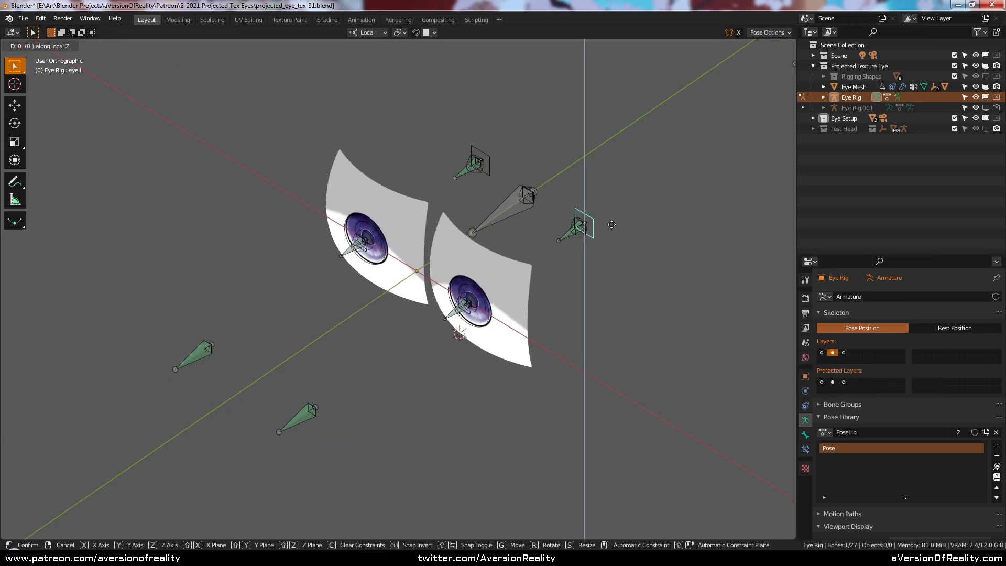
right_click(645, 237)
key("g")
right_click(637, 229)
Try moving the eye.l bone along its local X axis and rotating it about its local Z axis
middle_click_drag(637, 229, 588, 202)
key("g")
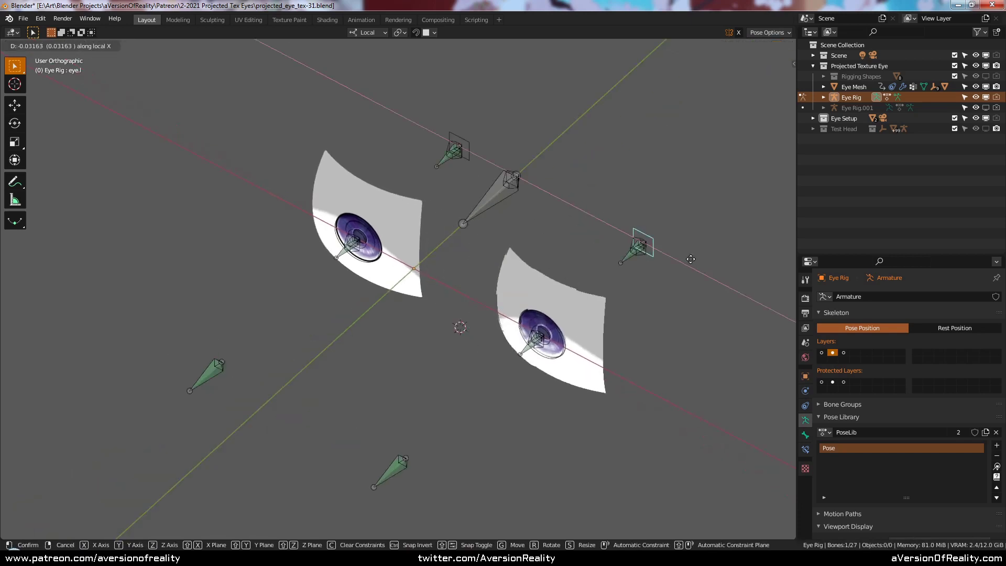
right_click(649, 265)
key("r")
key("z")
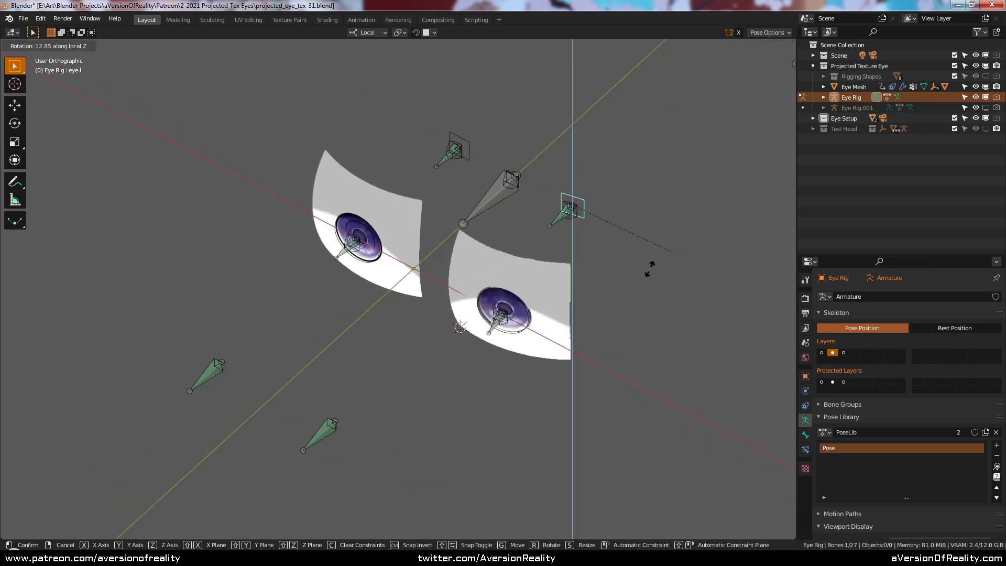
right_click(650, 267)
Try moving eye.l along local Y and rotating it 24.3° about local Z, and clear its location and rotation
key("g")
key("y")
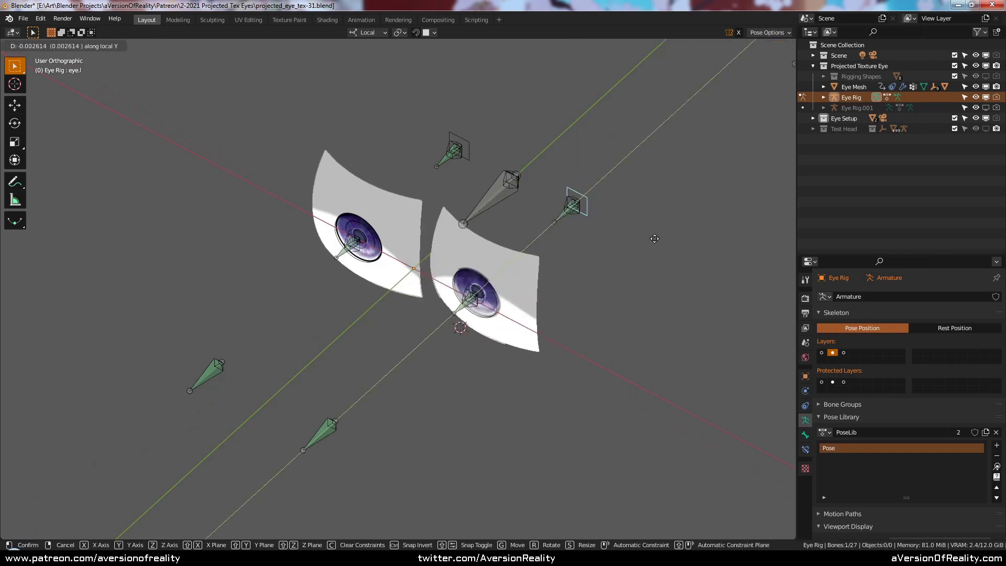
left_click(649, 246)
key("r")
key("z")
left_click(660, 229)
mouse_move(658, 230)
middle_mouse_down()
mouse_move(646, 238)
mouse_move(647, 229)
middle_mouse_up()
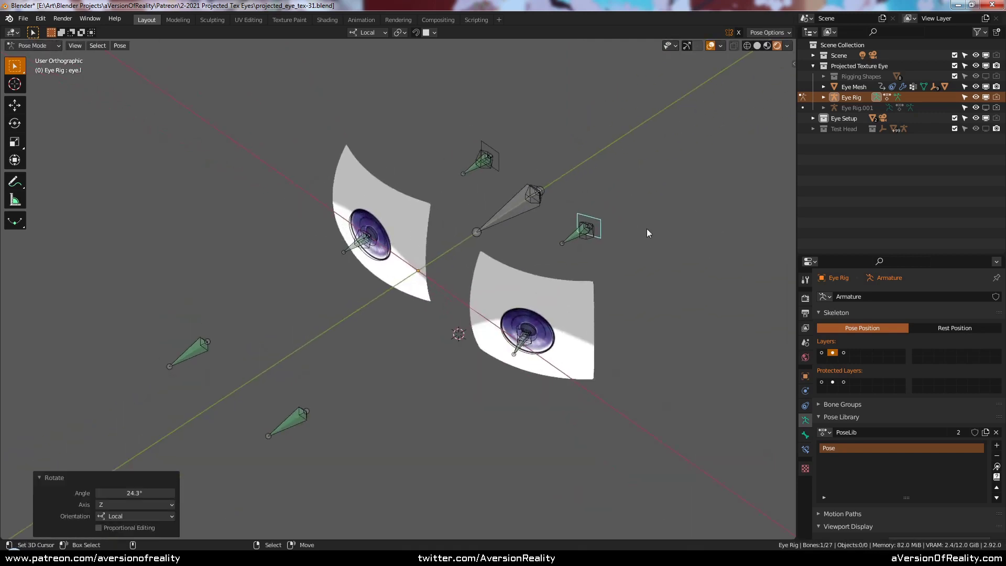
key("alt+g")
key("alt+r")
Select the eye_root bone and try moving it along the Z axis
left_click(524, 212)
key("g")
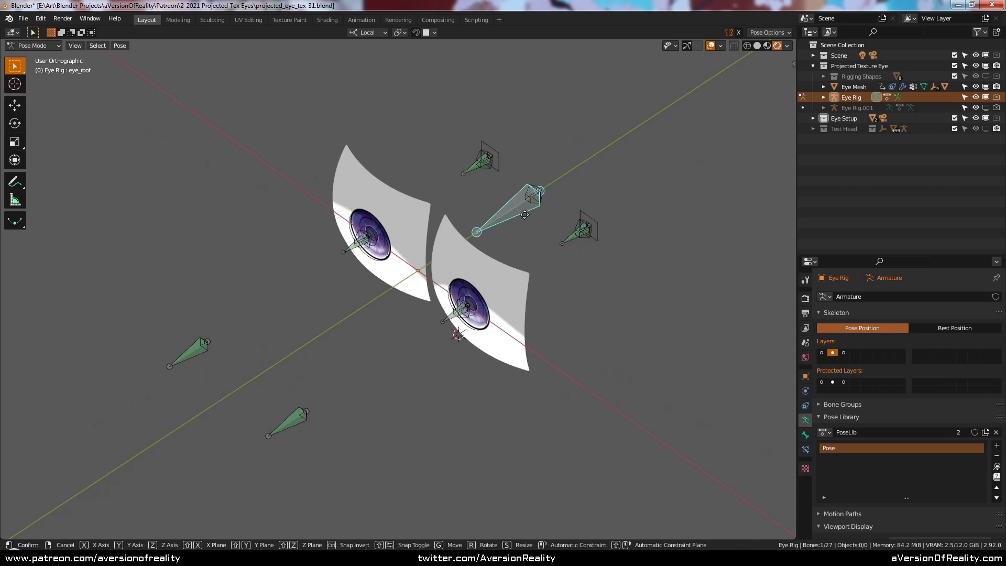
key("z")
key("z")
right_click(537, 194)
Switch to Object Mode, try moving the whole Eye Rig along Z, and select the Eye Mesh
key("ctrl+Tab")
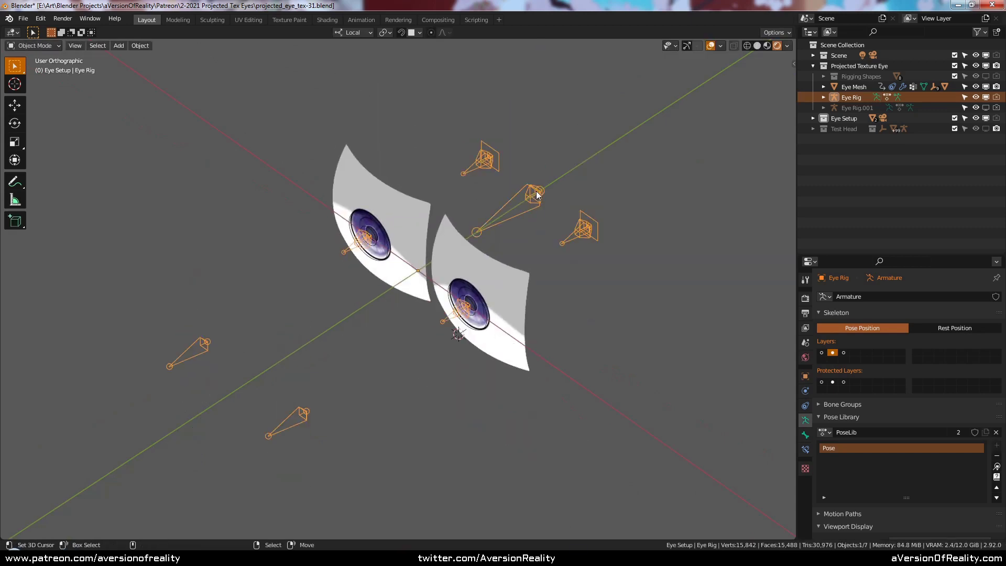
key("g")
key("z")
left_click(498, 265)
left_click(489, 269)
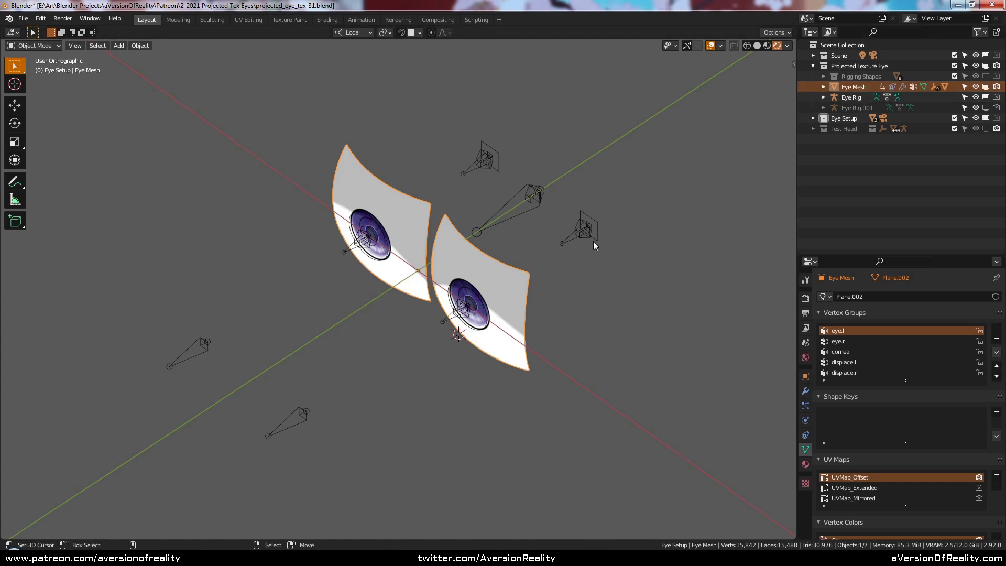
Return the Eye Rig to Pose Mode and rotate the eye.l bone 27.9° about its local Z axis
middle_click_drag(549, 230, 602, 241, "shift")
right_click(612, 215)
key("ctrl+Tab")
right_click(623, 221)
key("r")
key("z")
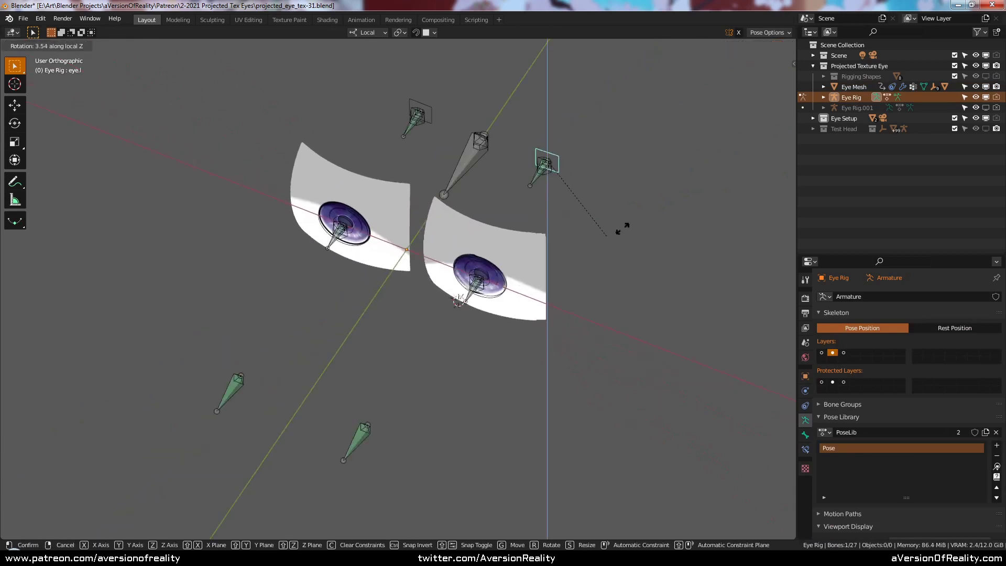
left_click(643, 211)
middle_click_drag(644, 212, 637, 215)
Rotate the eye.l bone by -9.35° about its local Z axis, and clear the rotation of all visible bones
key("r")
key("z")
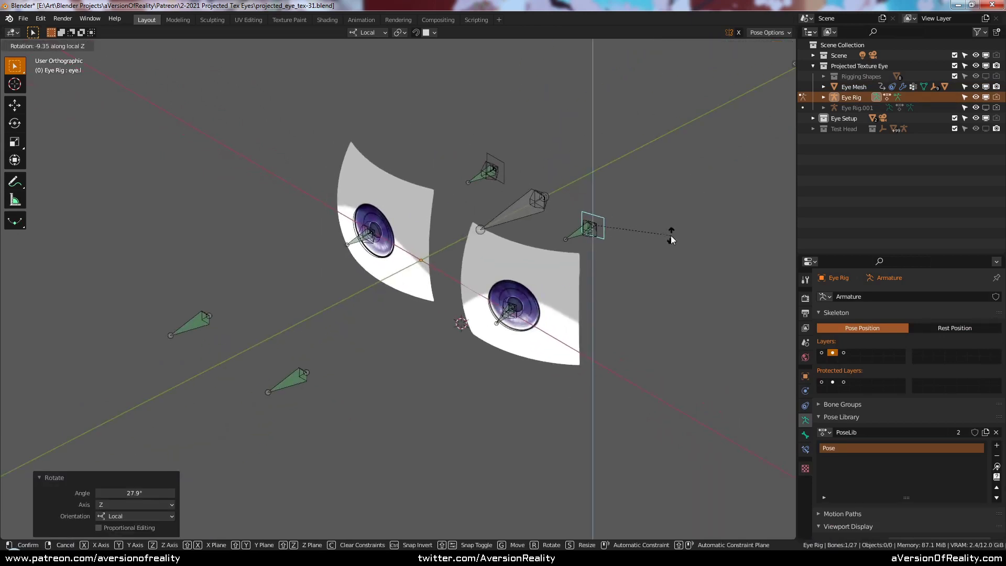
left_click(671, 236)
middle_click_drag(669, 231, 670, 249)
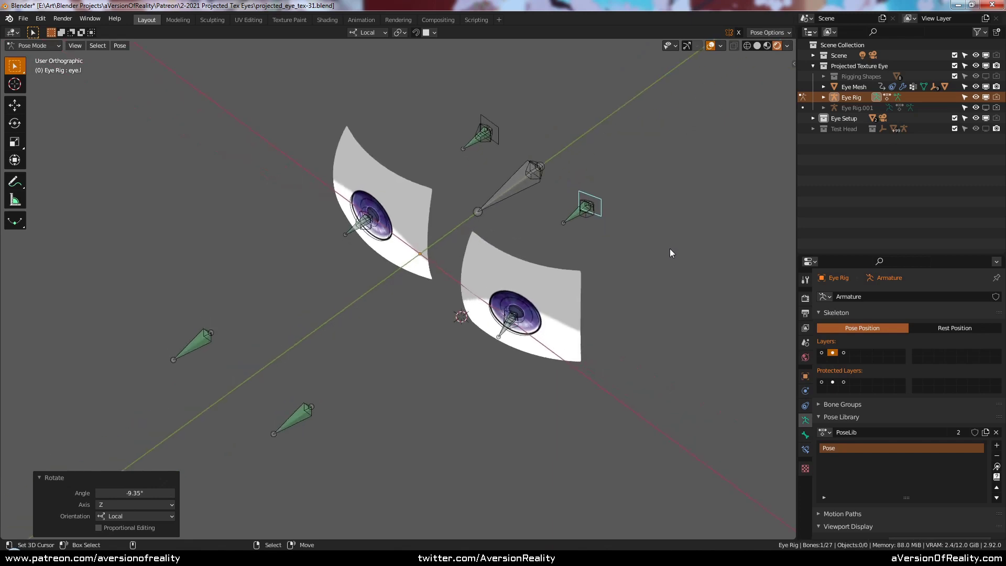
key("a")
key("alt+r")
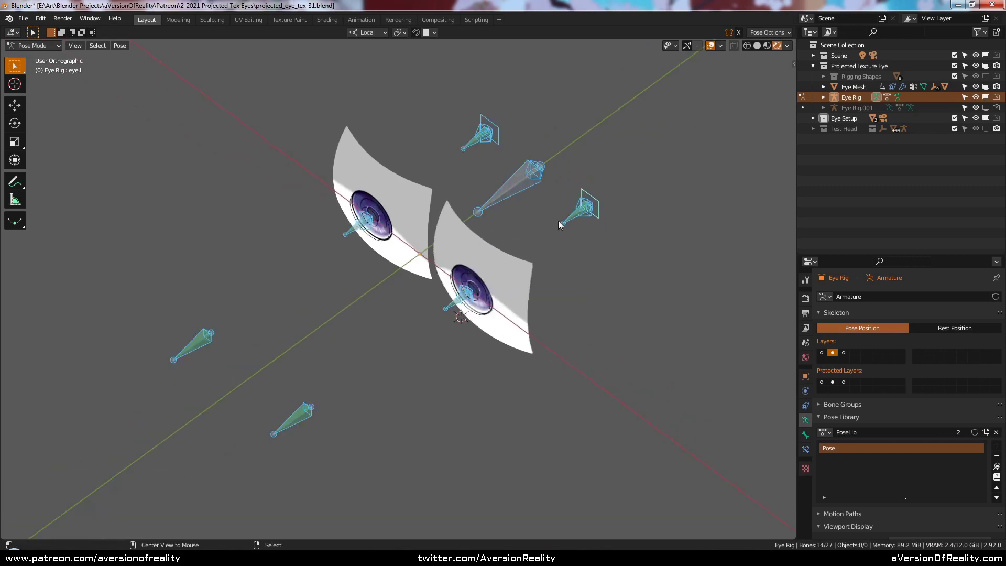
Select only the eye.l bone, try moving it along its local X axis, and view its pivot behind the eye
left_click(581, 212)
key("g")
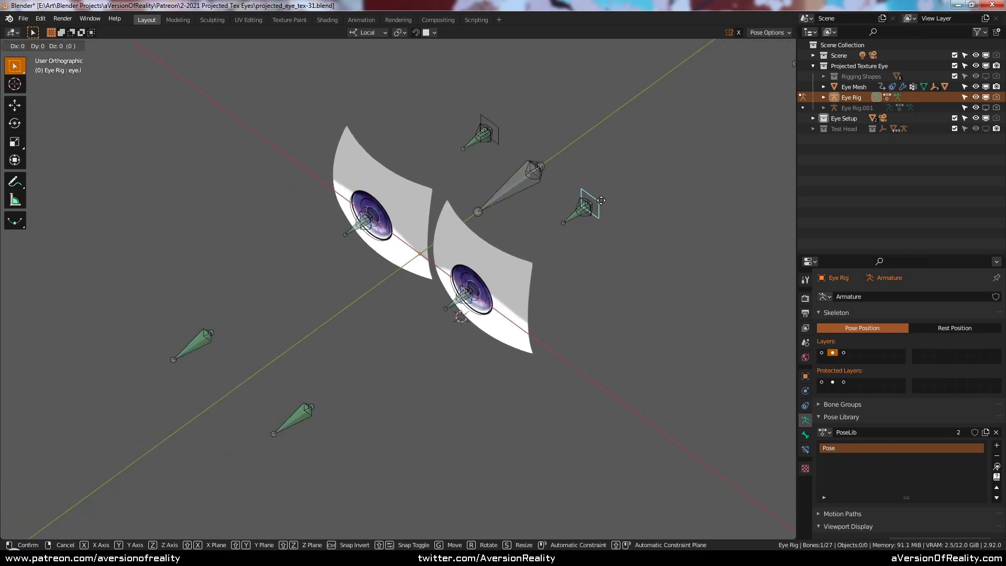
key("x")
left_click(643, 217)
middle_click_drag(643, 217, 456, 311)
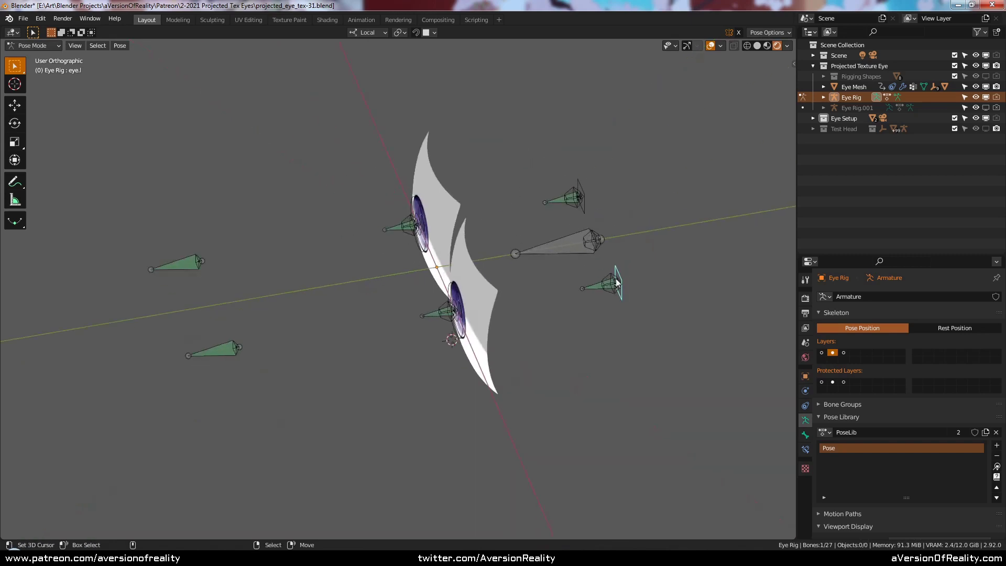
middle_click_drag(617, 282, 617, 246)
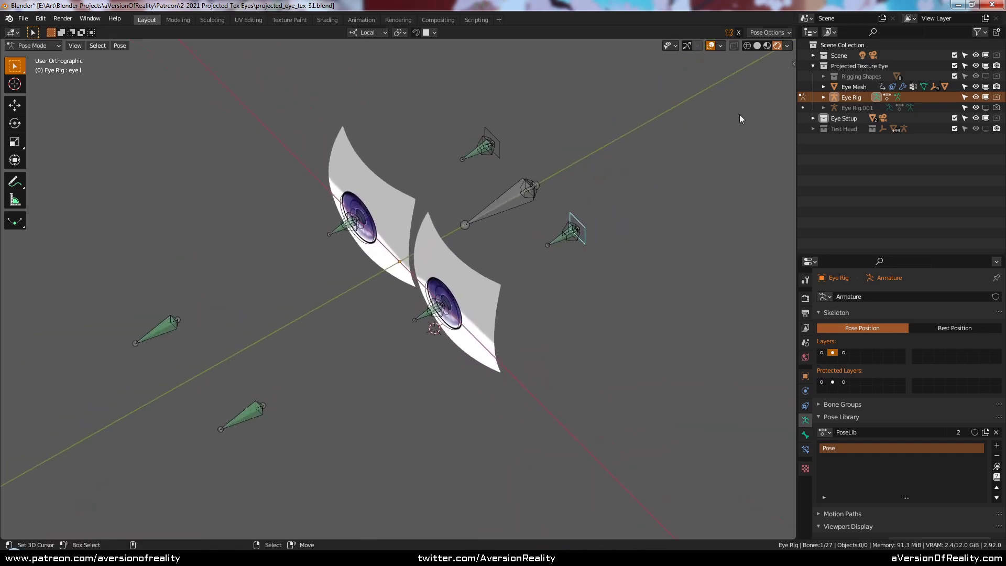
Expand the Eye Mesh hierarchy and temporarily show the eye center reference sphere to compare it with the left eye's curvature
left_click(821, 77)
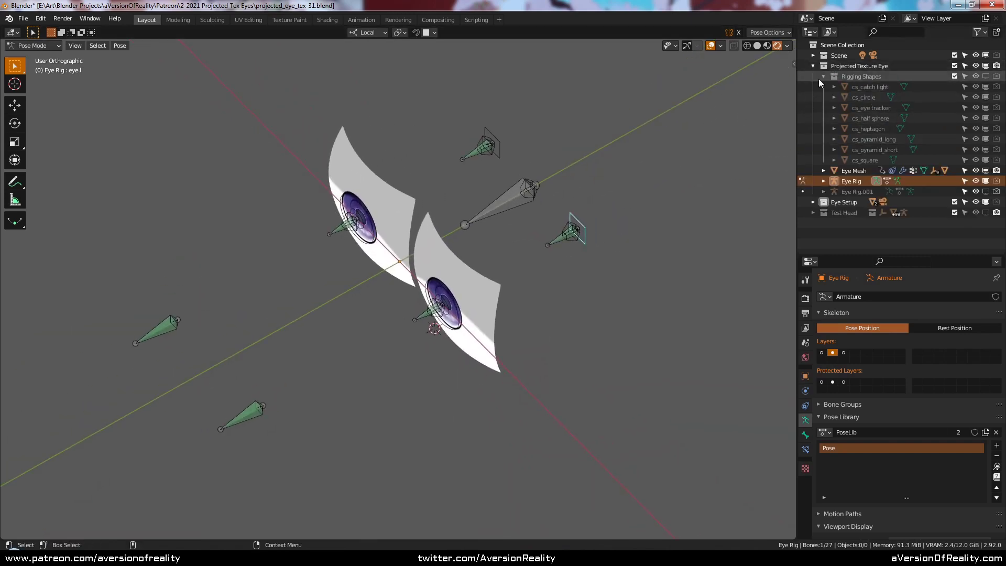
left_click(821, 76)
left_click(823, 86)
left_click(986, 170)
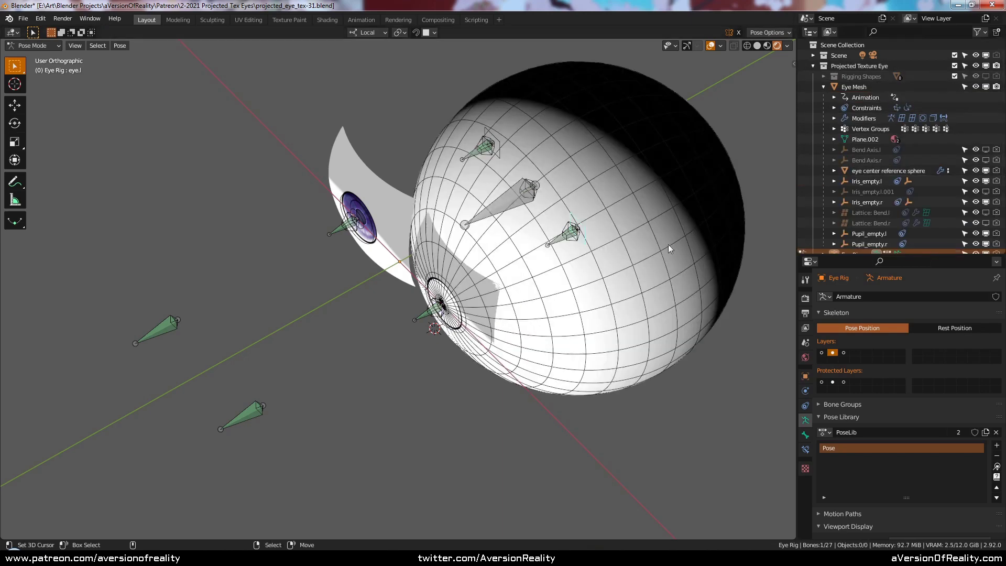
middle_click_drag(668, 244, 523, 186)
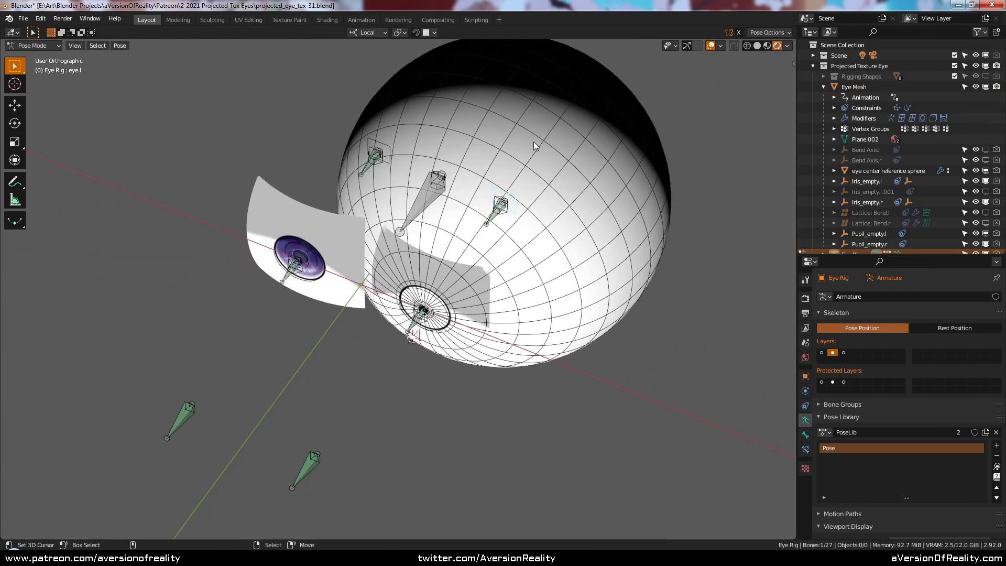
middle_click_drag(481, 300, 524, 267)
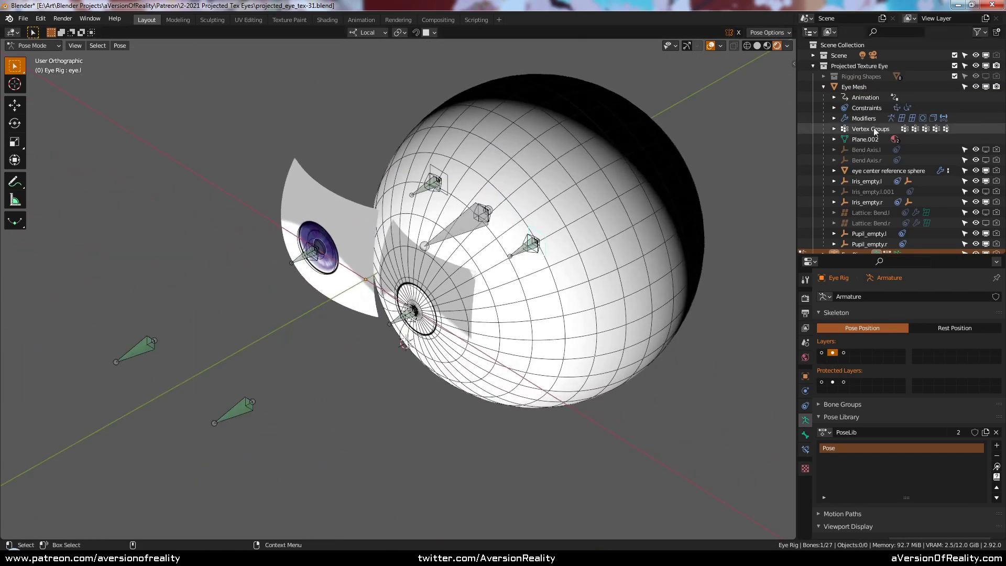
left_click(986, 170)
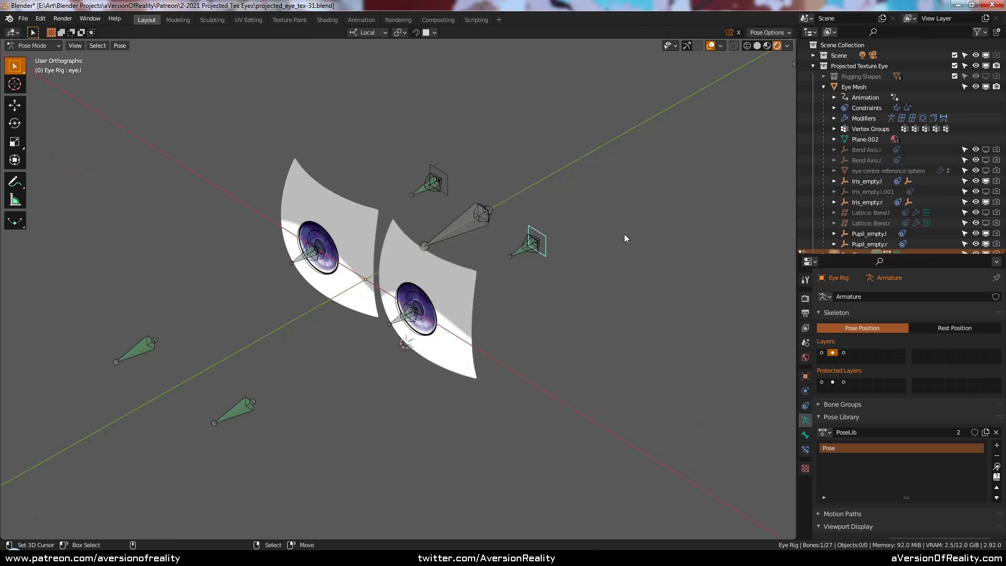
Try rotating the eye_track_offset.l bone about its local Z axis, and save the file
middle_click_drag(624, 233, 639, 228, "shift")
middle_click_drag(596, 212, 541, 266)
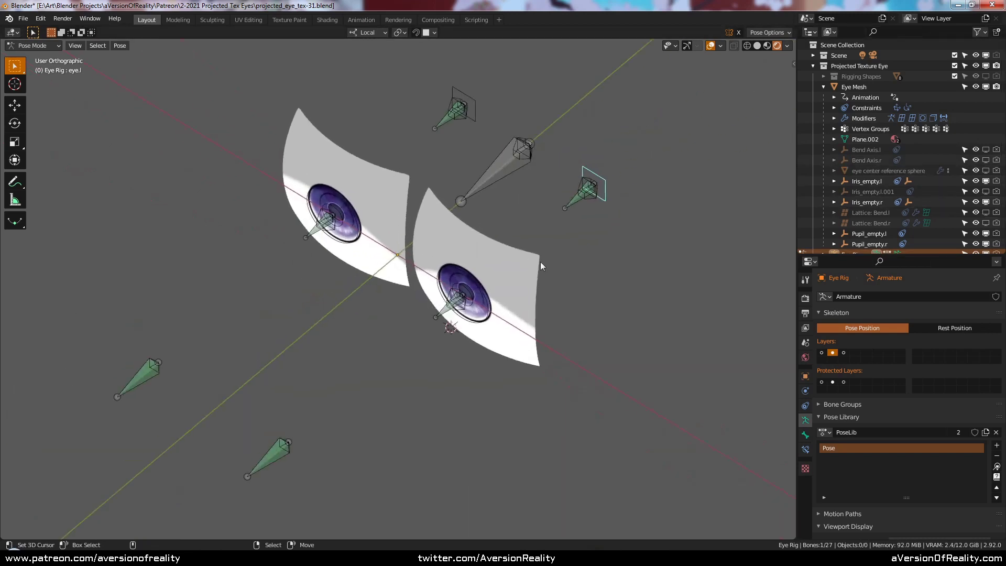
left_click(592, 190)
key("r")
key("z")
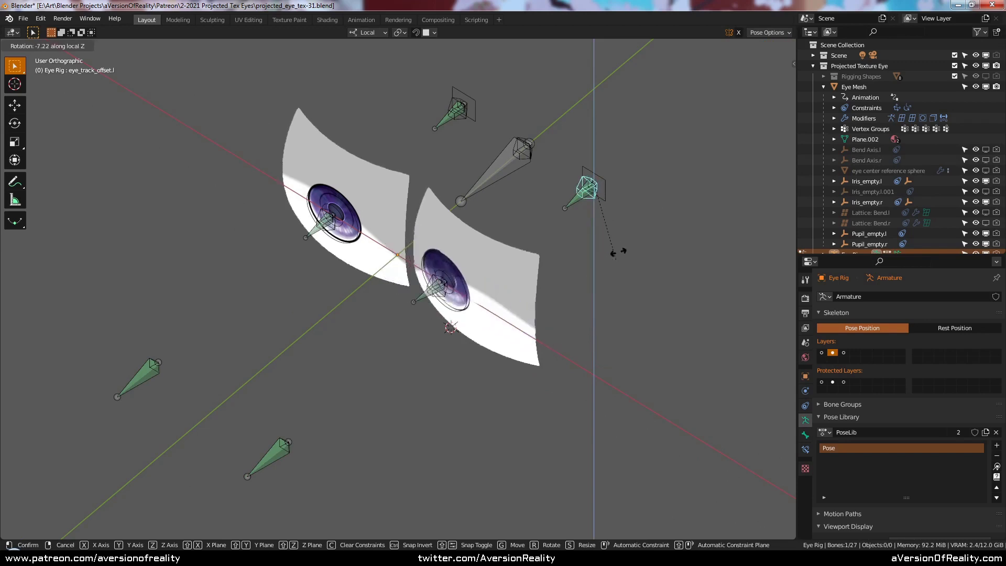
right_click(638, 223)
key("ctrl+s")
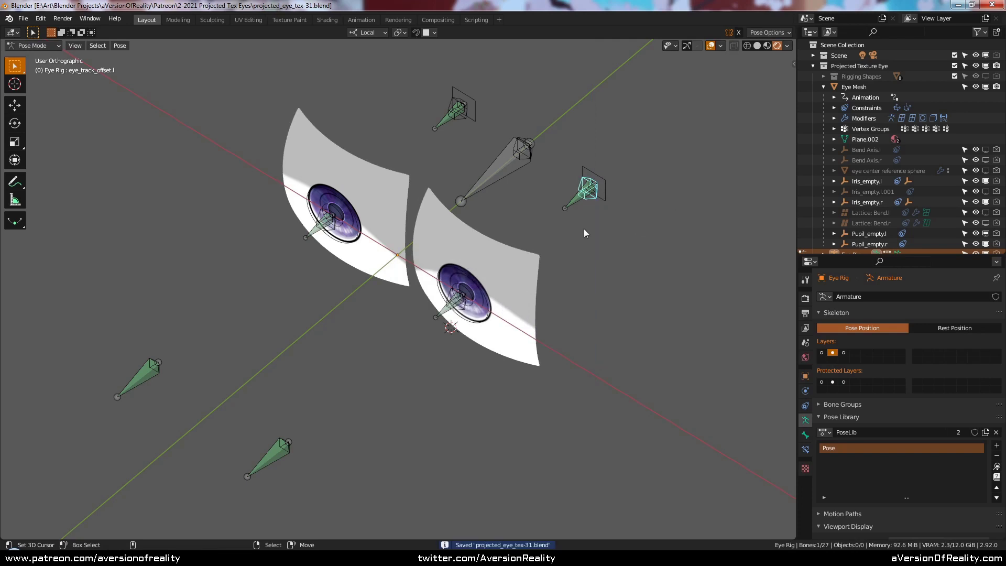
Deselect the bones to examine the eye planes and rig from several angles, and select the eye_track_offset.l bone again
middle_click_drag(611, 246, 568, 252)
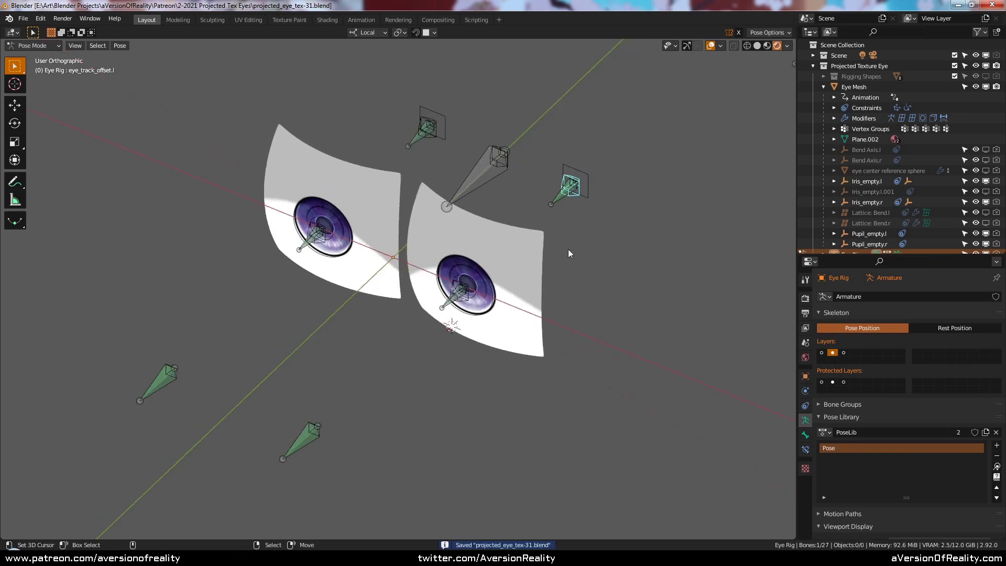
middle_click_drag(579, 197, 523, 277)
left_click(523, 278)
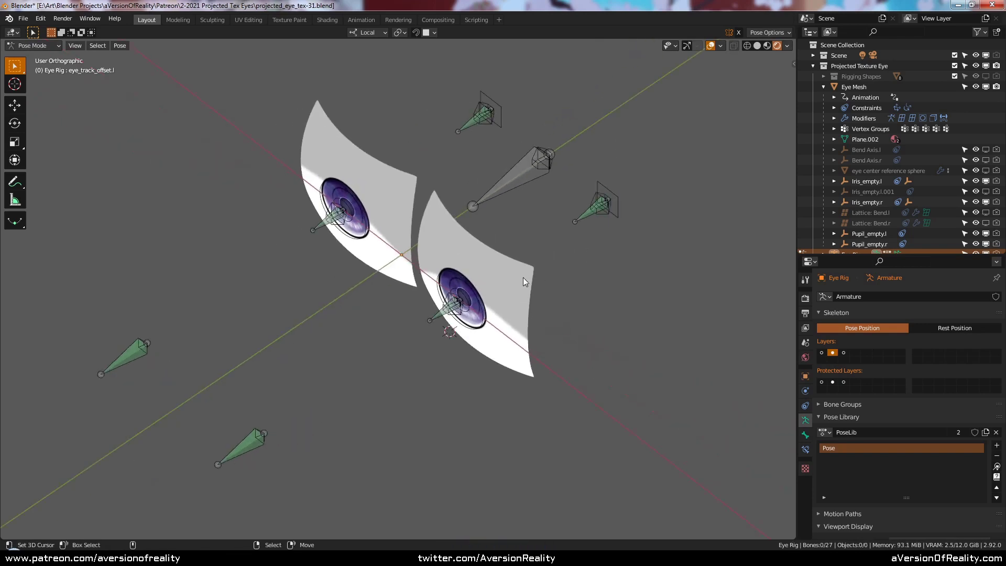
middle_click_drag(630, 262, 620, 263)
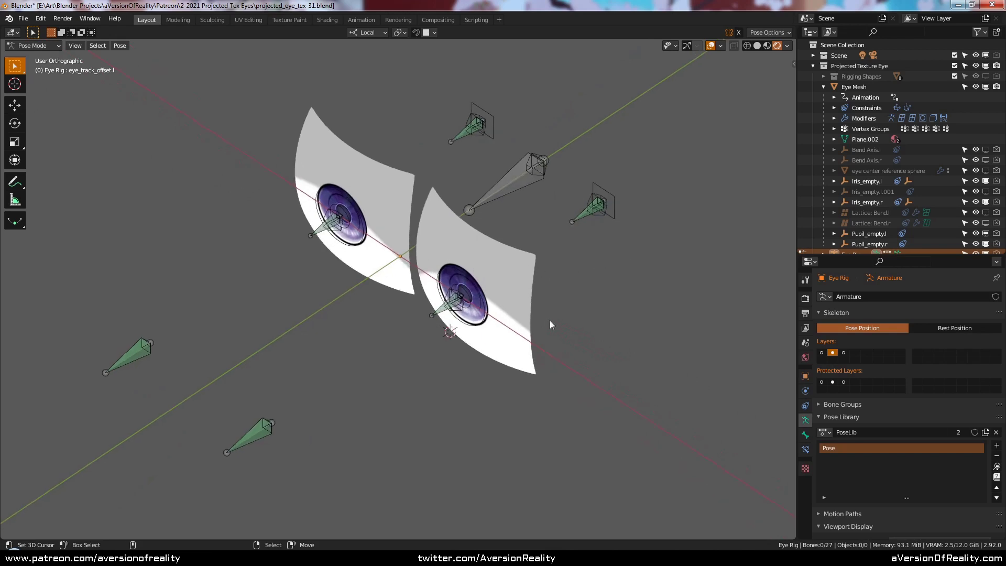
middle_click_drag(535, 230, 535, 204)
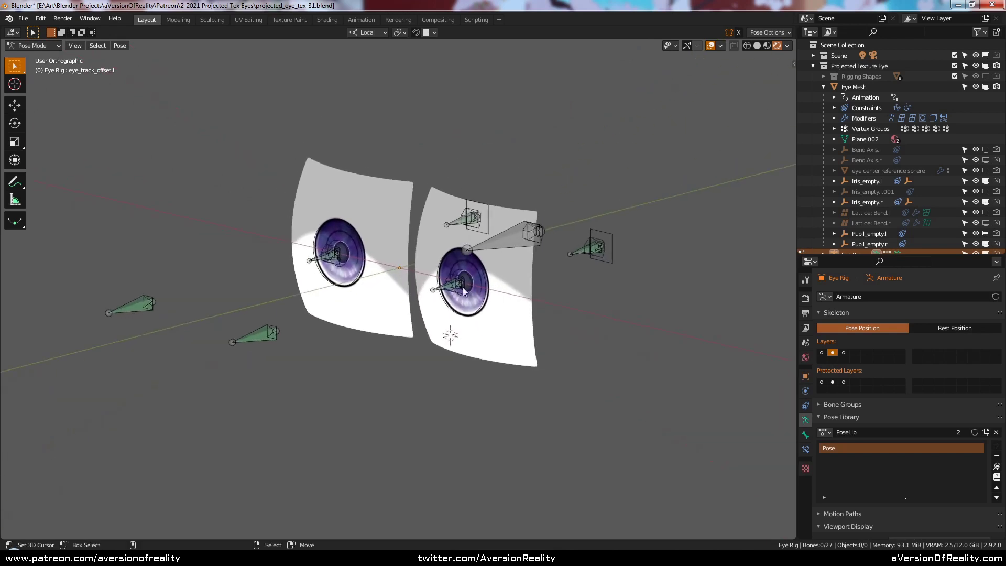
middle_click_drag(617, 207, 591, 226)
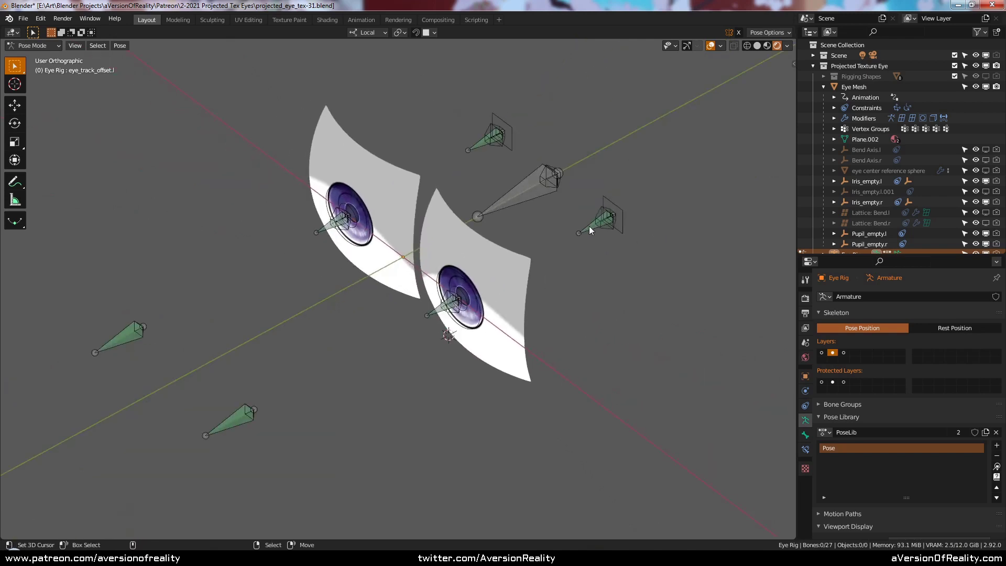
left_click(624, 215)
left_click(608, 224)
middle_click_drag(623, 242, 626, 246)
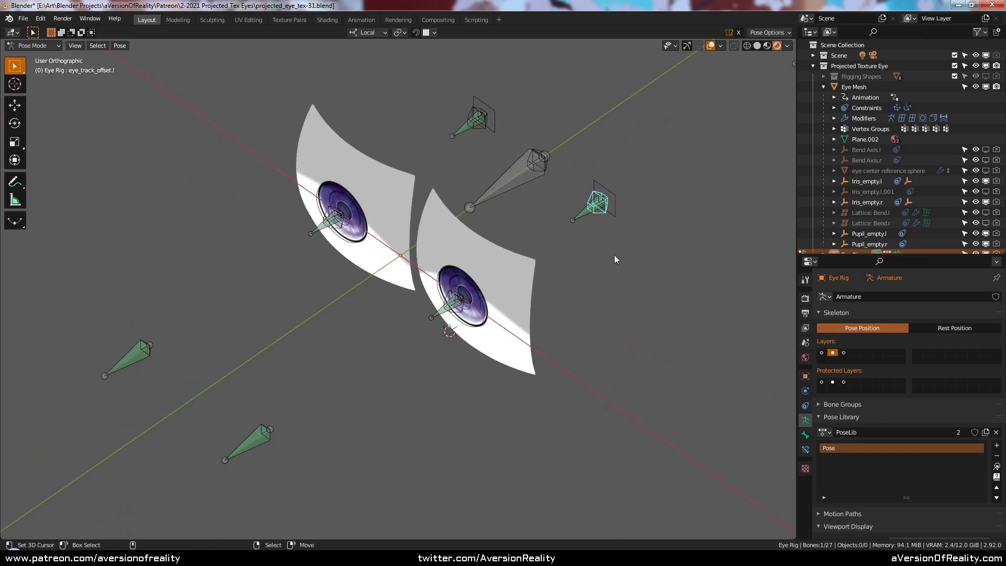
Try rotating the eye_track_offset.l bone about its local X and Z axes, and view the left eye from several angles
key("r")
key("x")
key("x")
key("z")
key("z")
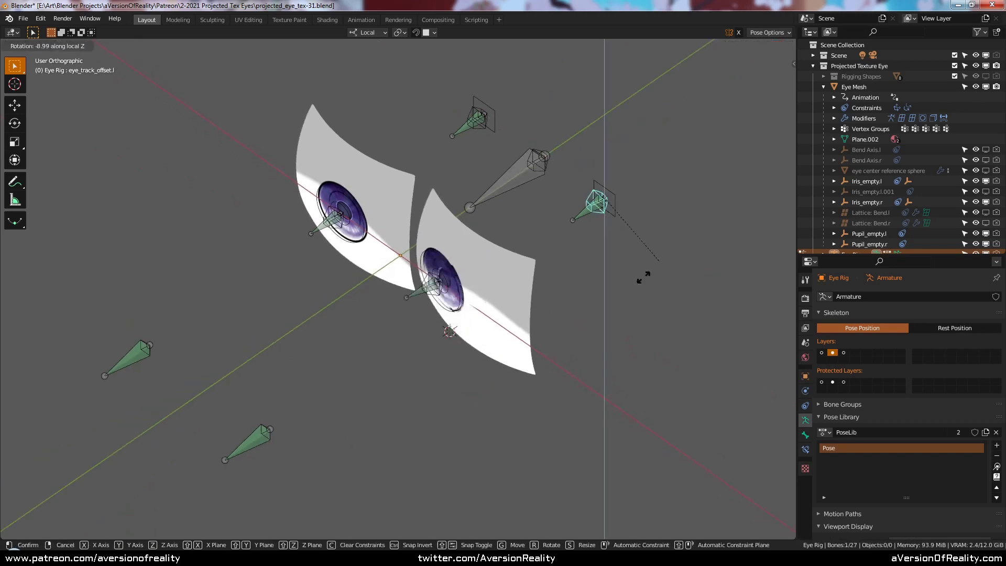
left_click(666, 225)
middle_click_drag(669, 218, 618, 249)
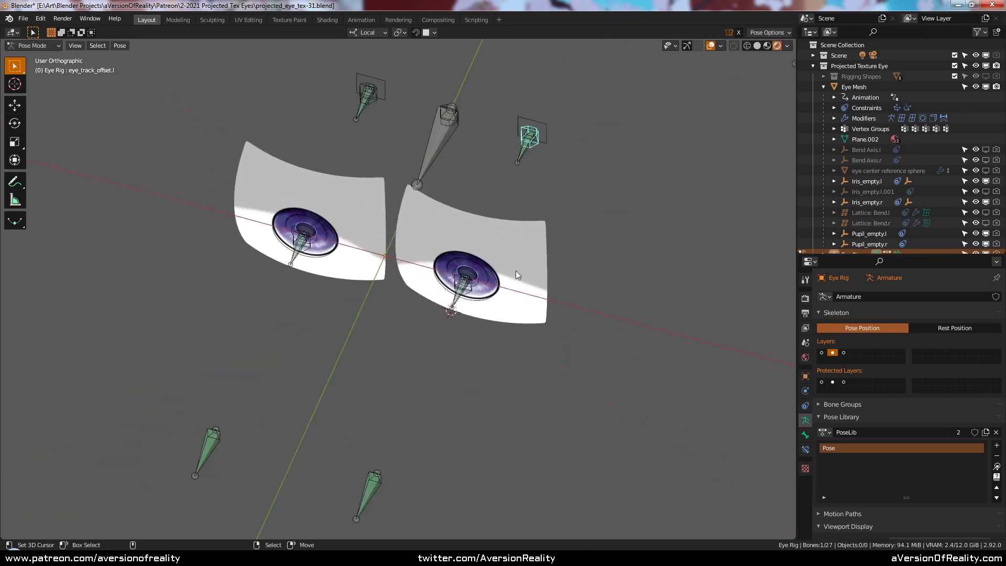
middle_click_drag(571, 227, 568, 215)
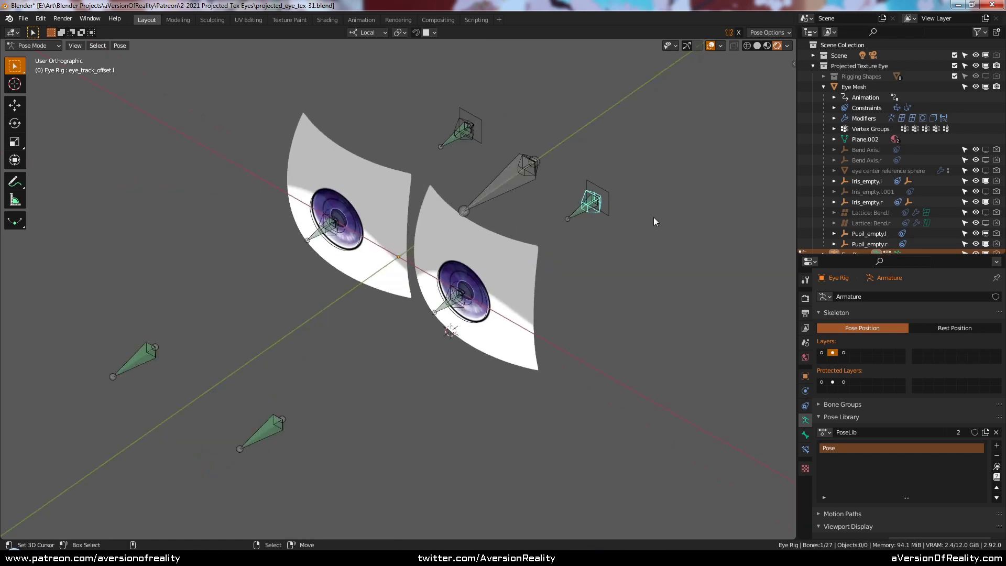
mouse_move(653, 217)
middle_mouse_down()
mouse_move(645, 212)
mouse_move(667, 224)
middle_mouse_up()
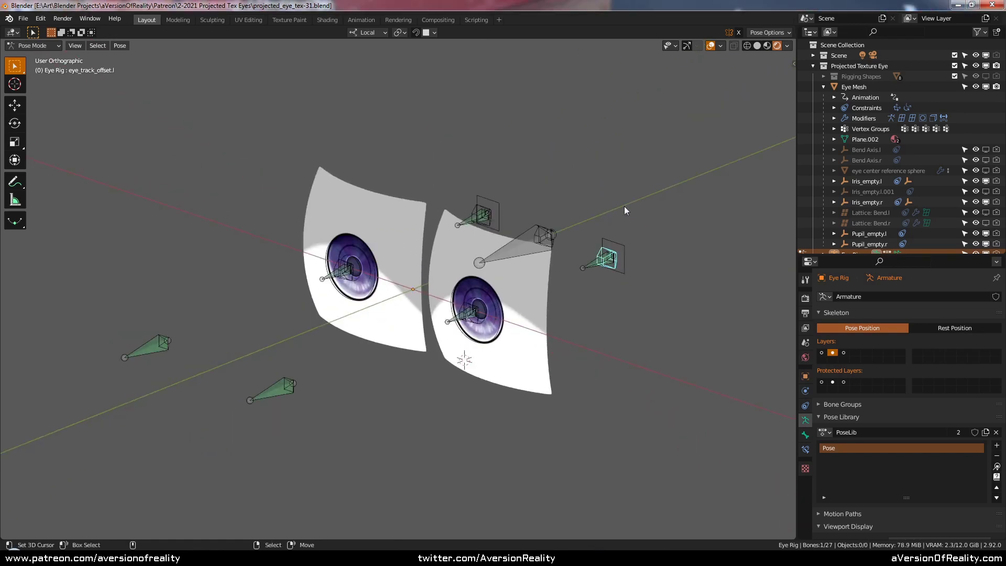
middle_click_drag(624, 211, 645, 235)
Try rotating the eye_track_offset.l bone by about -18 degrees around its local Z axis
key("r")
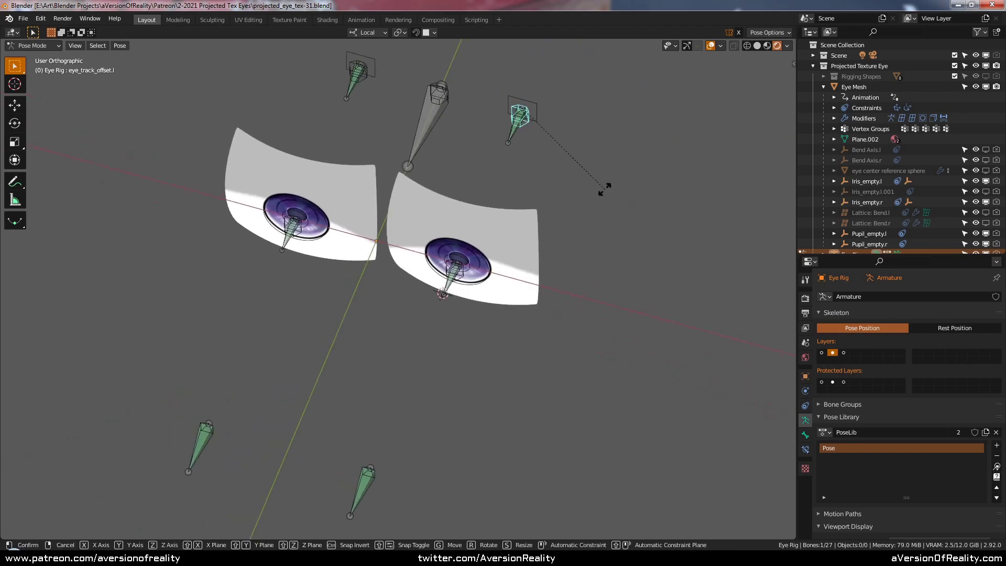
key("z")
key("z")
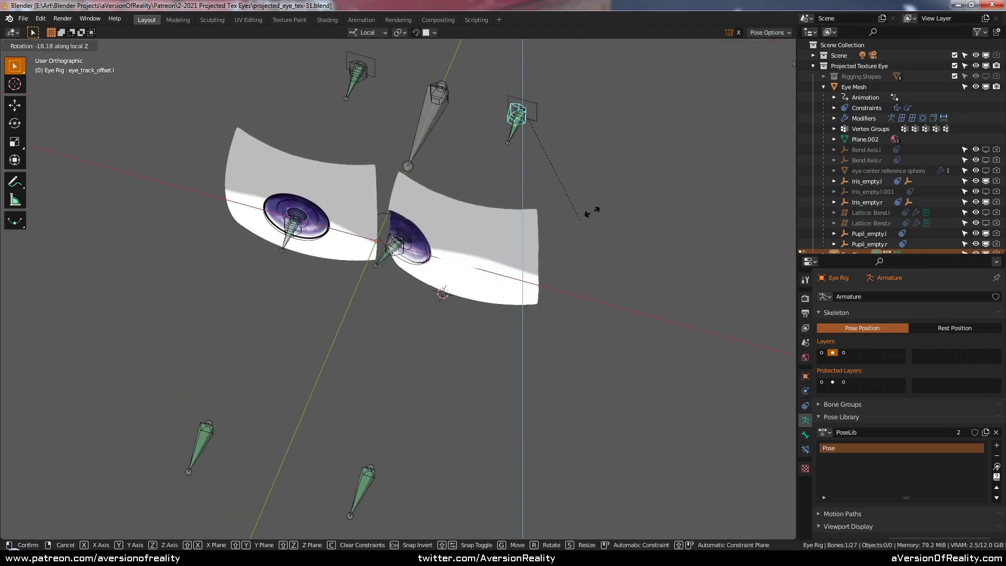
key("Escape")
Select the eye_track.l bone behind the left eye, followed by the eye_target.l bone in front of it
left_click(519, 135)
middle_click_drag(519, 135, 516, 126, "shift")
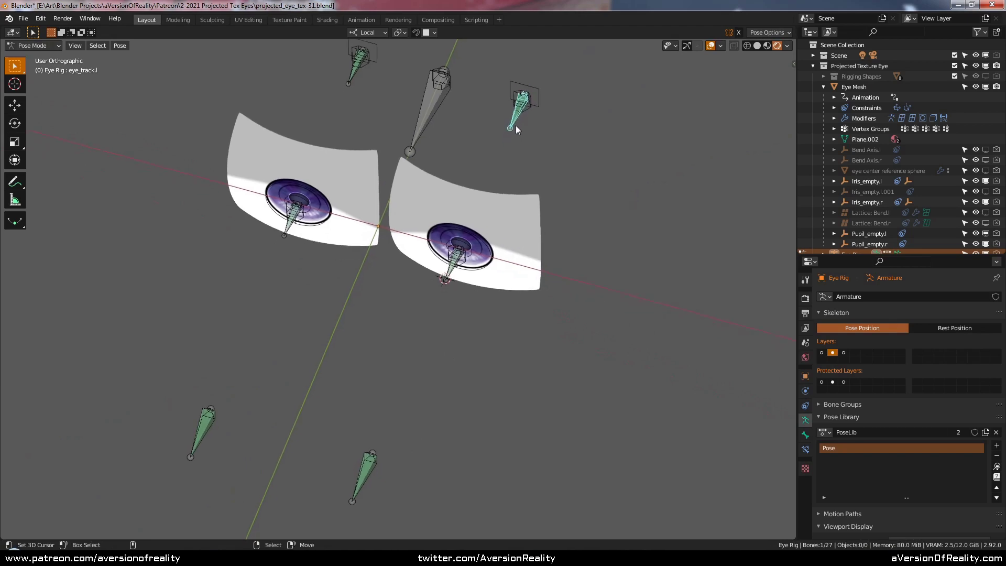
left_click(368, 471)
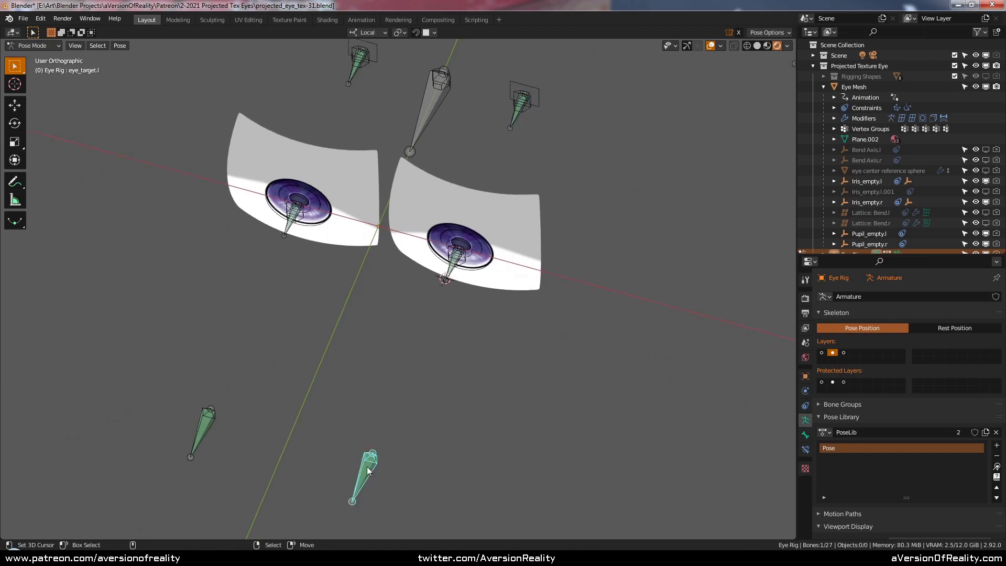
Show the first bone layer as well, move the eye_control.l bone about -0.062 along X, and view the rig from above
left_click(822, 352, "shift")
left_click(424, 441)
middle_click_drag(471, 402, 447, 367, "shift")
left_click(408, 397)
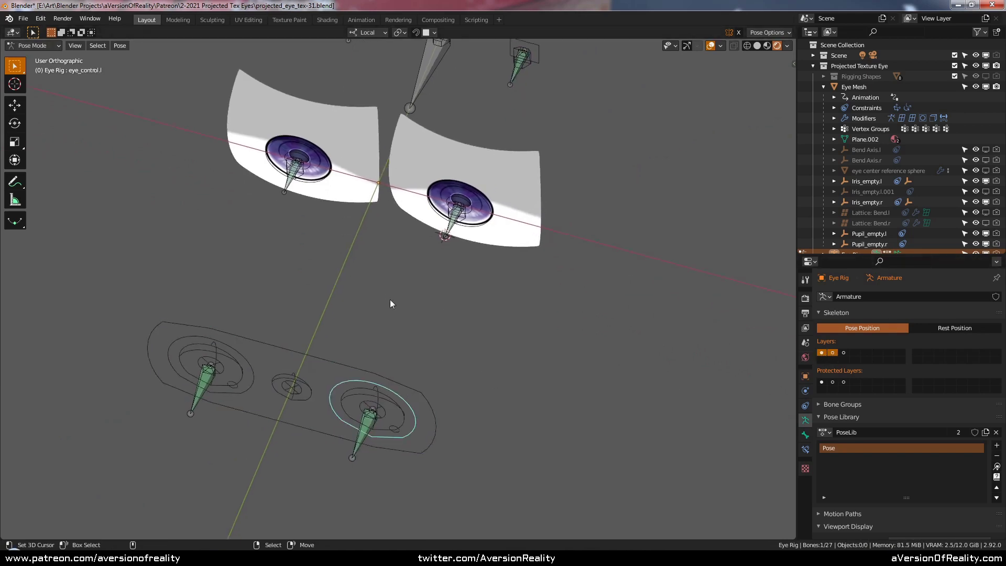
key("g")
key("x")
left_click(598, 319)
key("KP_7")
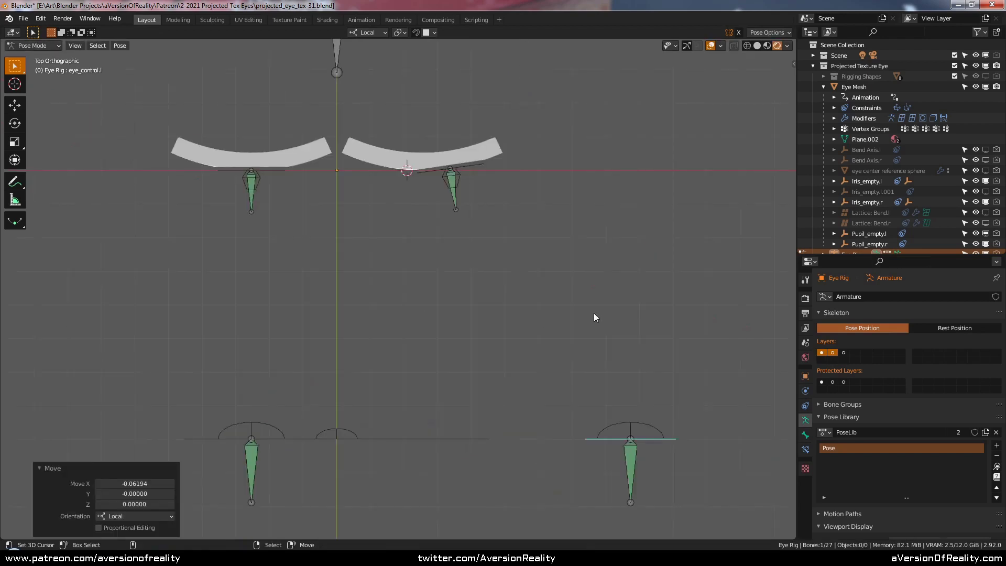
scroll(449, 169, "down", 2)
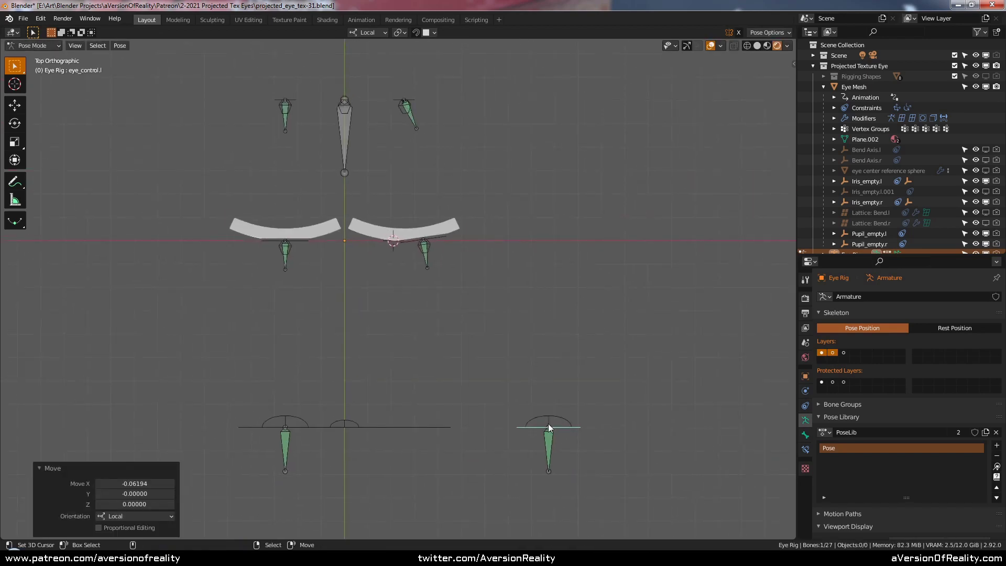
scroll(548, 427, "up", 1)
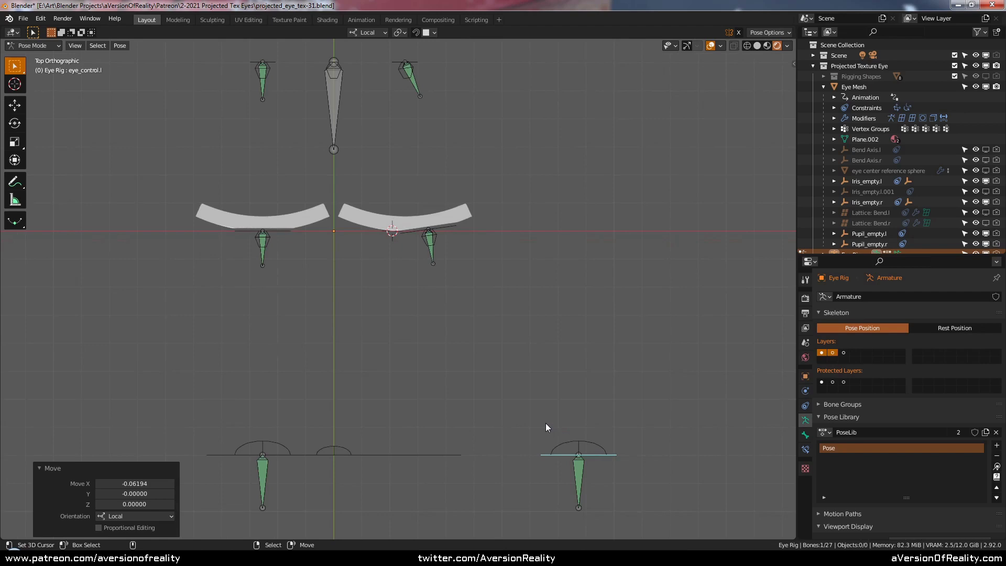
Select the iris.l bone together with the bone overlapping it to inspect their tilt on the eye plane
left_click(431, 250)
scroll(430, 247, "up", 2)
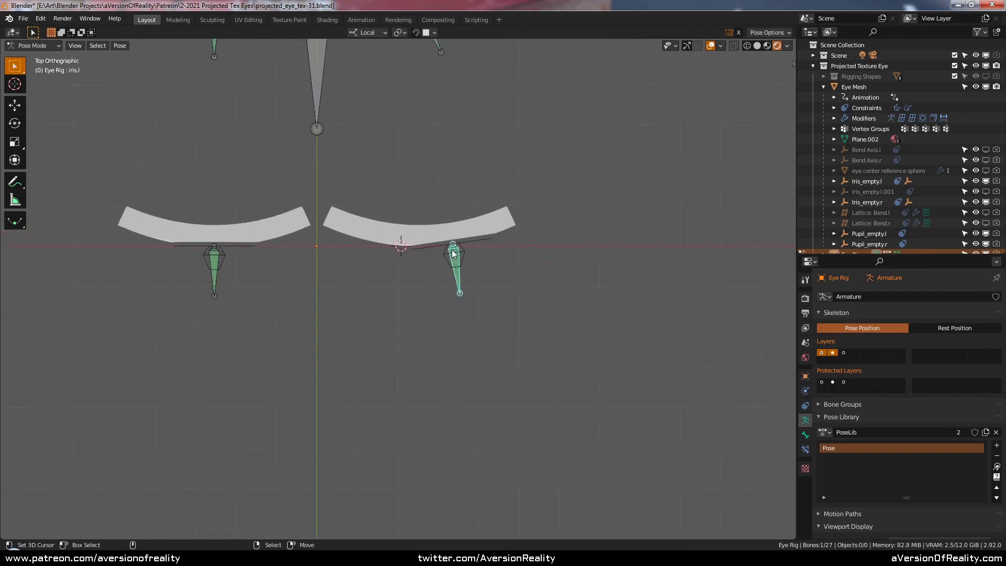
left_click(458, 272)
right_click(458, 272, "shift")
middle_click_drag(484, 270, 444, 308, "shift")
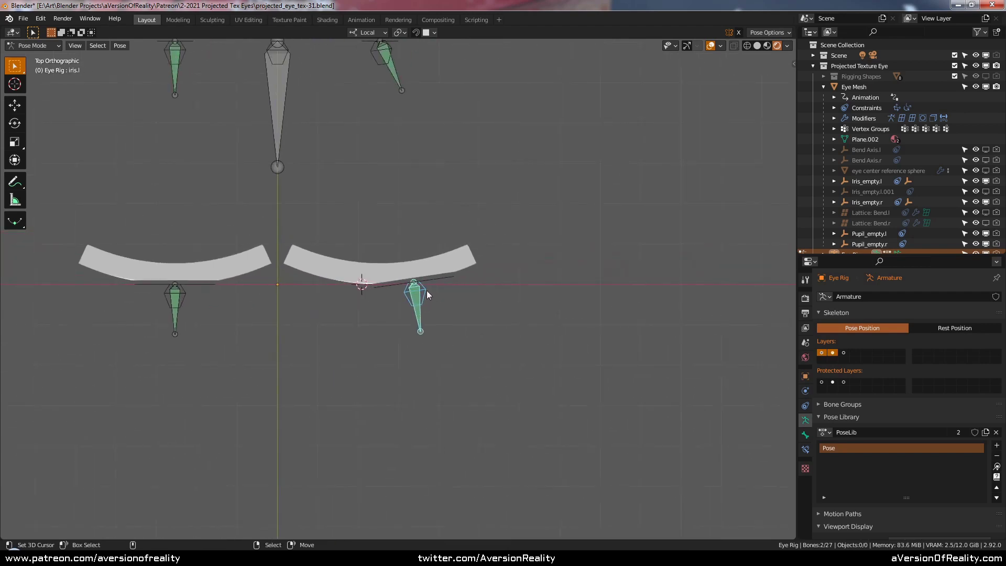
Select the eye_track_offset.l bone and compare its angle with the tracking bone and the displaced target from above
right_click(379, 64)
middle_click_drag(382, 80, 392, 120, "shift")
scroll(390, 105, "up", 1)
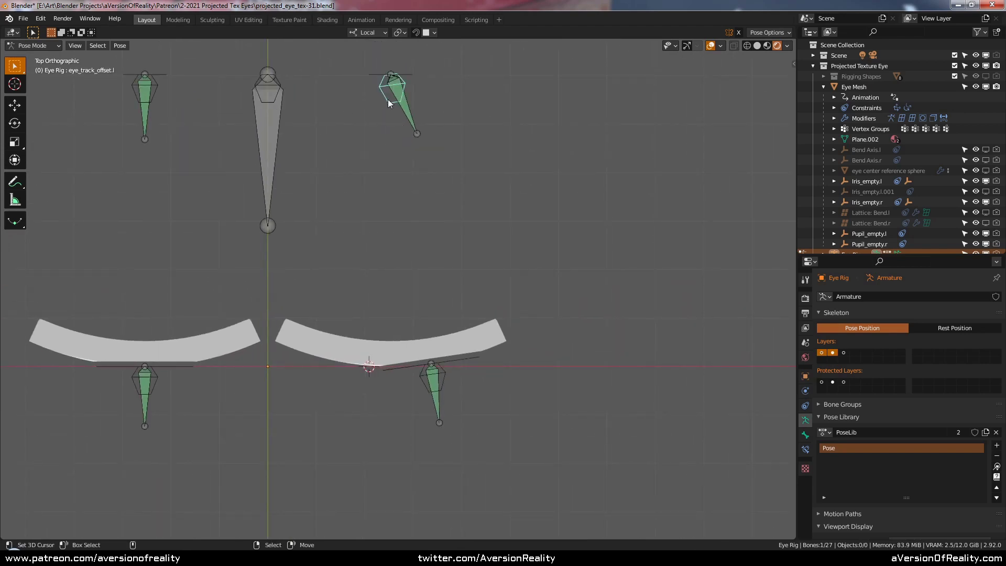
right_click(397, 104)
right_click(392, 102)
scroll(558, 230, "down", 4)
middle_click_drag(588, 341, 616, 287, "shift")
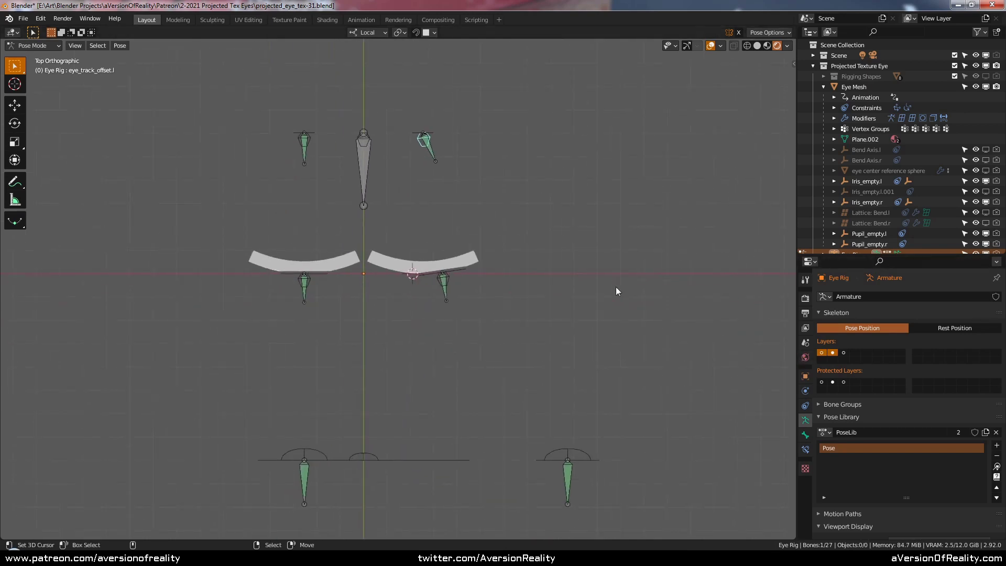
Select the eye_control.l bone, then try moving the main eye_control bone that carries both eye controls
right_click(596, 459)
middle_click_drag(615, 370, 592, 346)
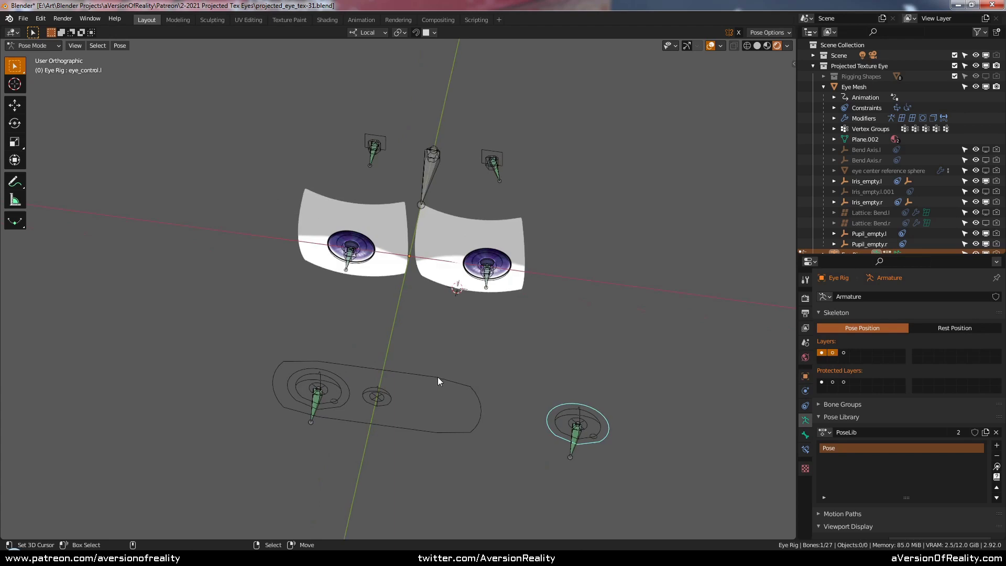
right_click(439, 378)
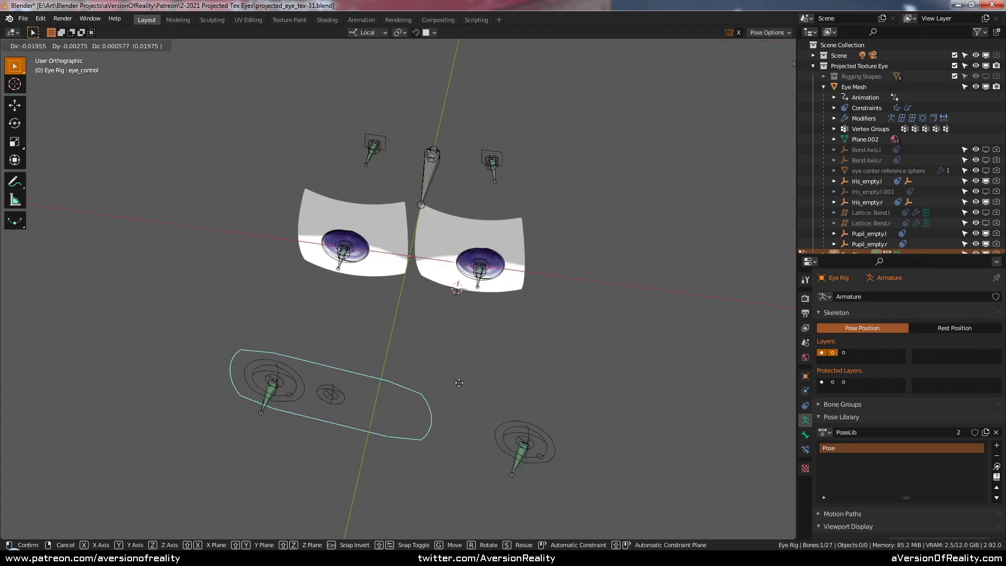
Clear the location of all bones and deselect them
key("a")
key("alt+g")
key("alt+a")
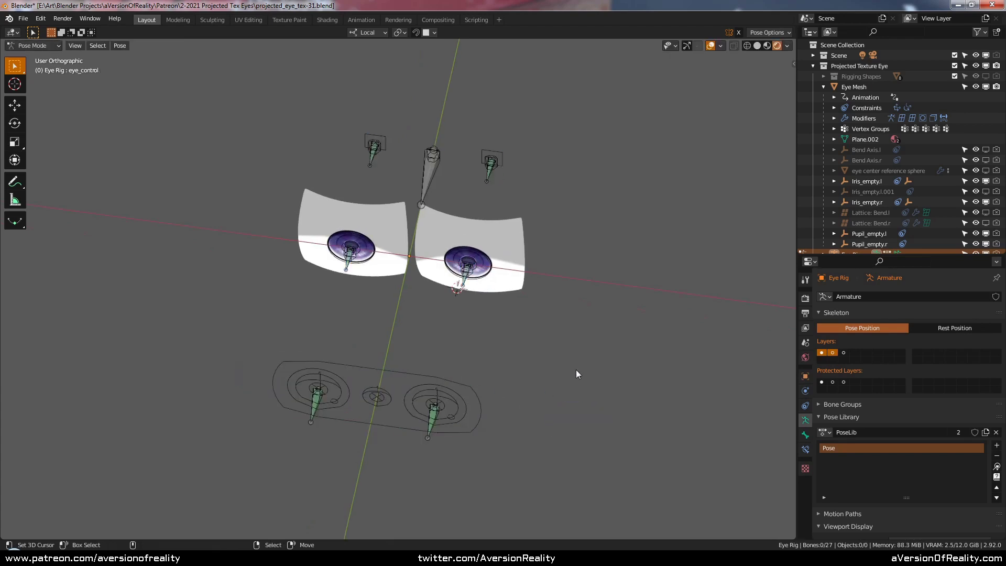
middle_click_drag(577, 372, 655, 325)
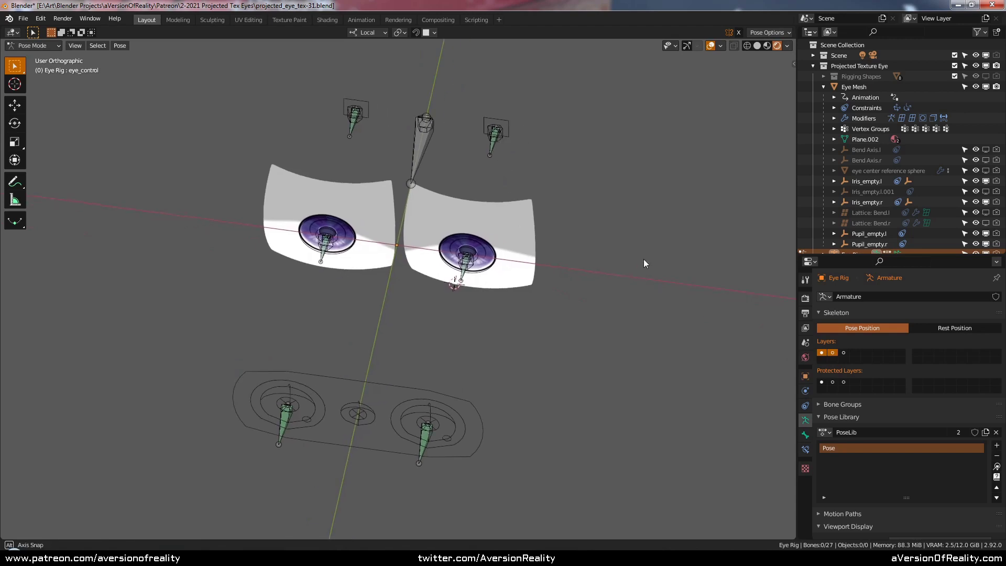
middle_click_drag(645, 263, 634, 251)
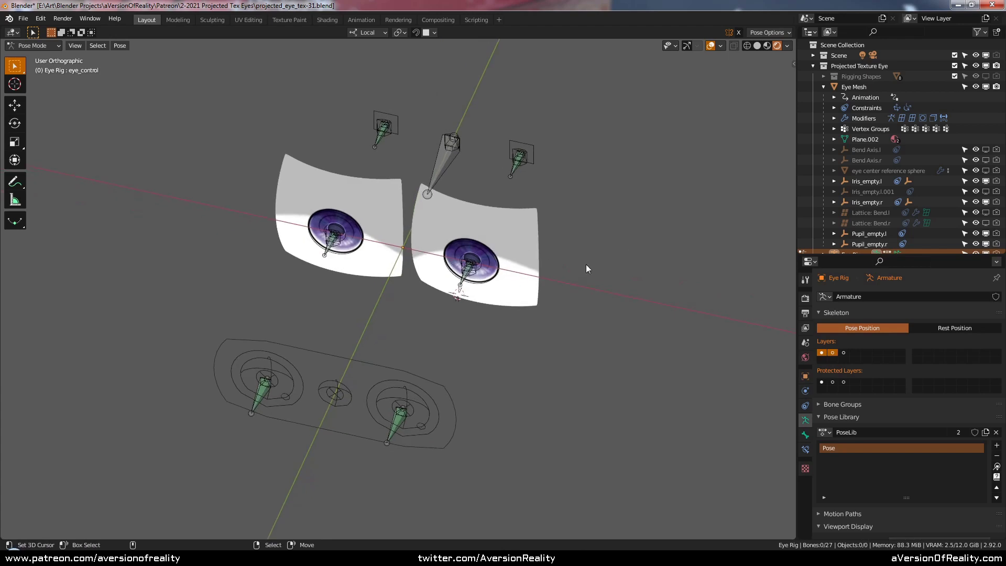
Select the eye.l bone, show only the second bone layer, and pick the bone at the left eye's pivot
left_click(527, 165)
middle_click_drag(596, 196, 655, 244)
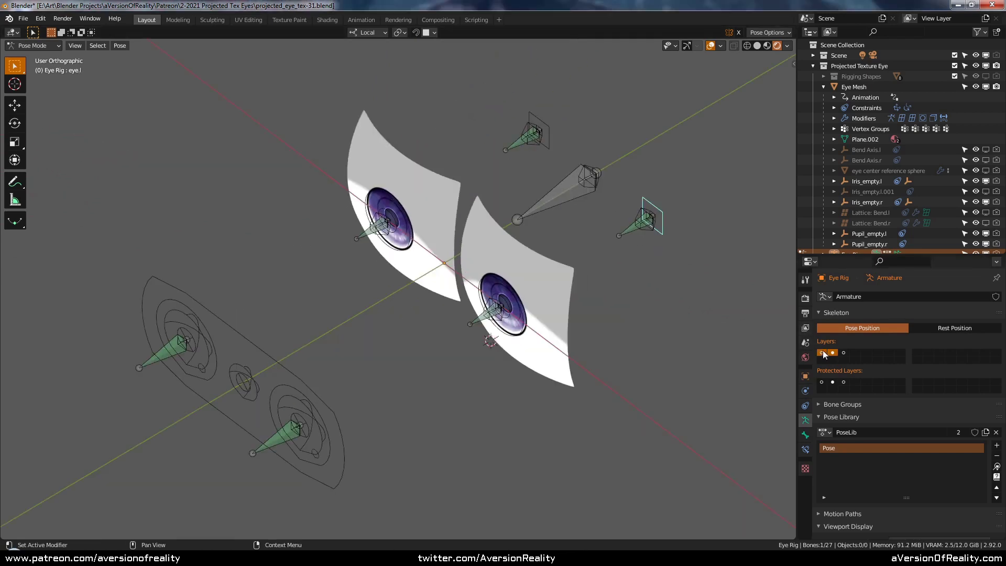
left_click(822, 352)
middle_click_drag(672, 301, 676, 272)
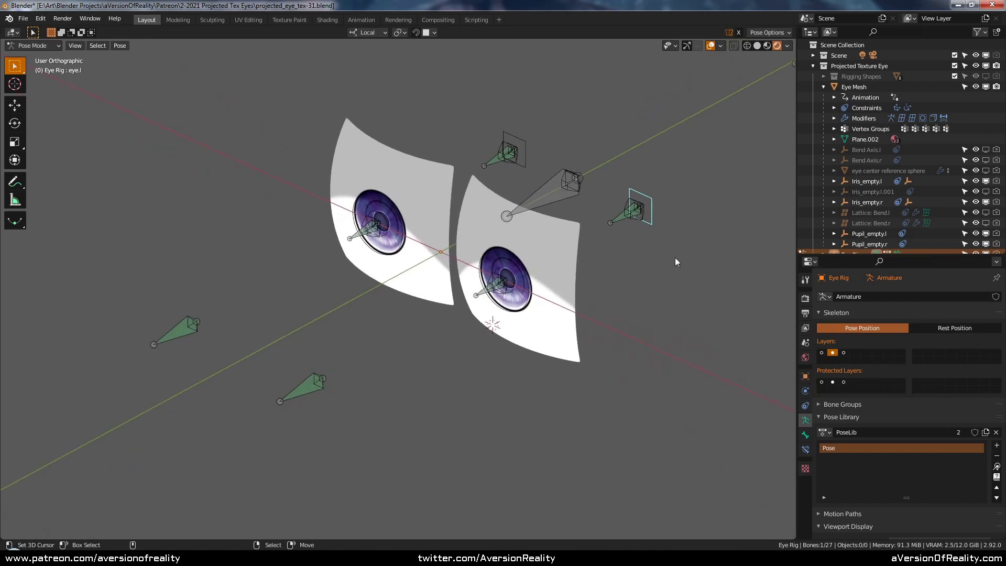
left_click(636, 221)
left_click(637, 222)
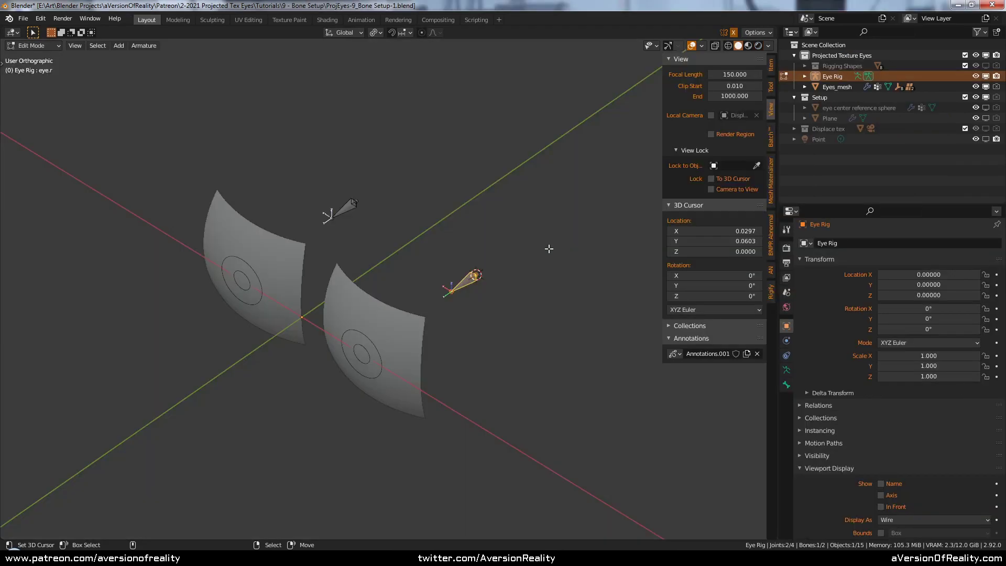
Display the Eye Rig's armature data settings and examine the bone axes behind the eyes
scroll(862, 309, "down", 1)
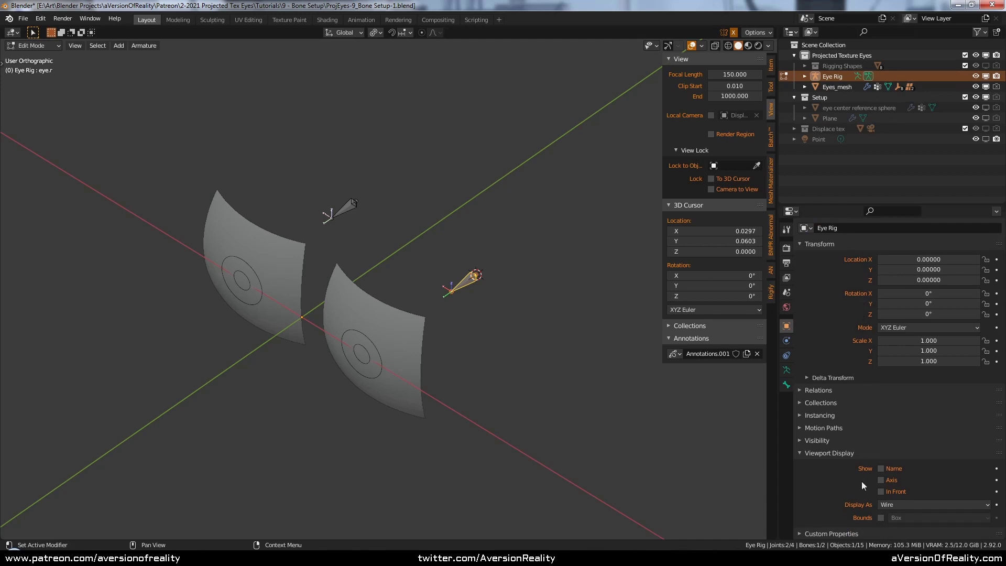
left_click(787, 370)
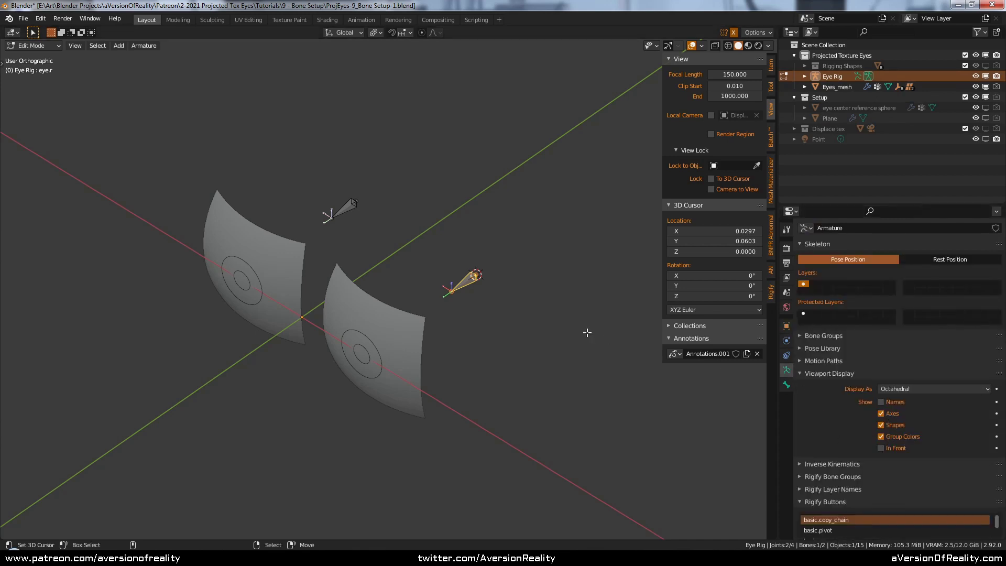
scroll(586, 332, "up", 3)
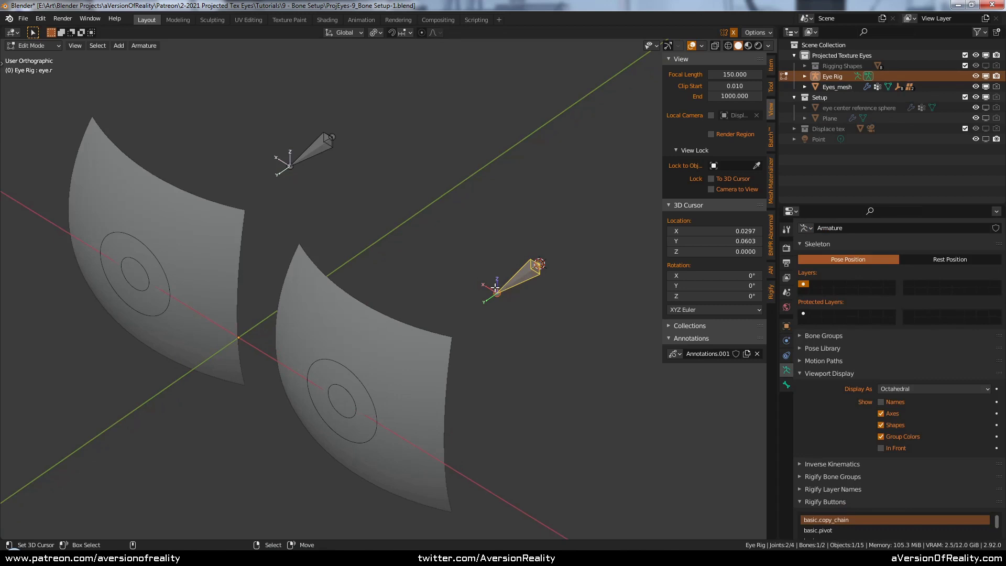
scroll(495, 287, "down", 1)
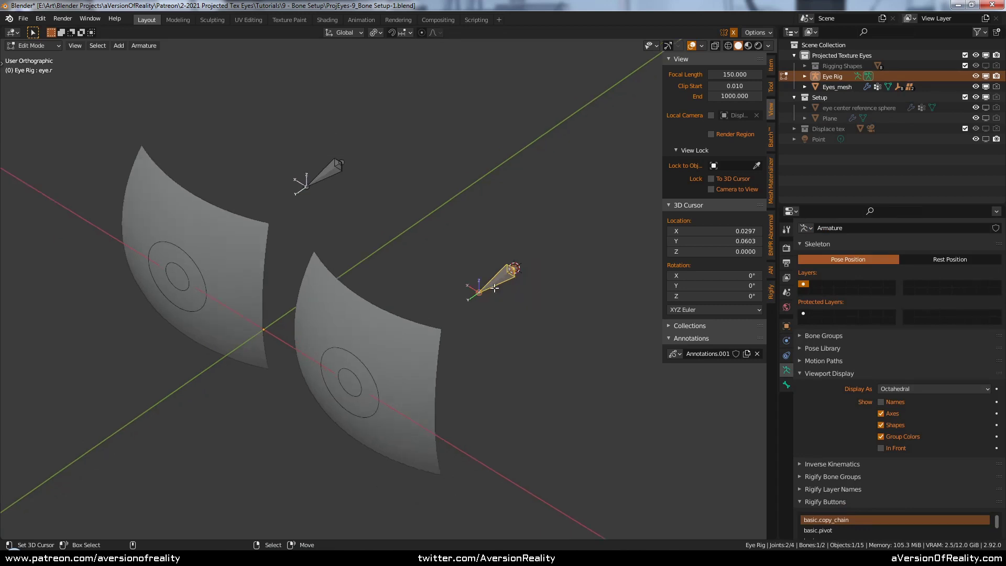
Show the eye center reference sphere, leave Edit Mode, and view the sphere and bones from above
left_click(986, 108)
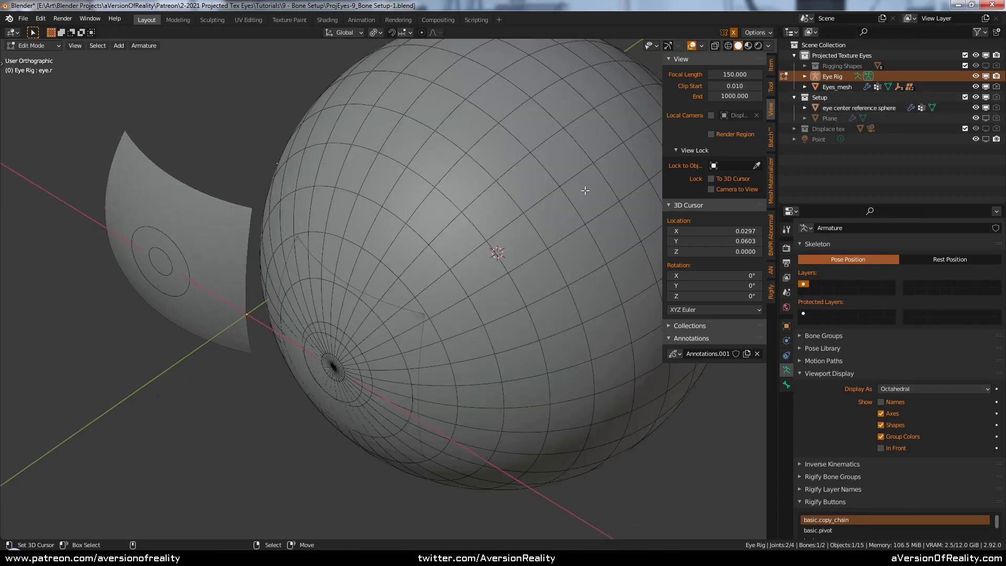
scroll(576, 172, "down", 2)
key("Tab")
middle_click_drag(497, 220, 520, 246)
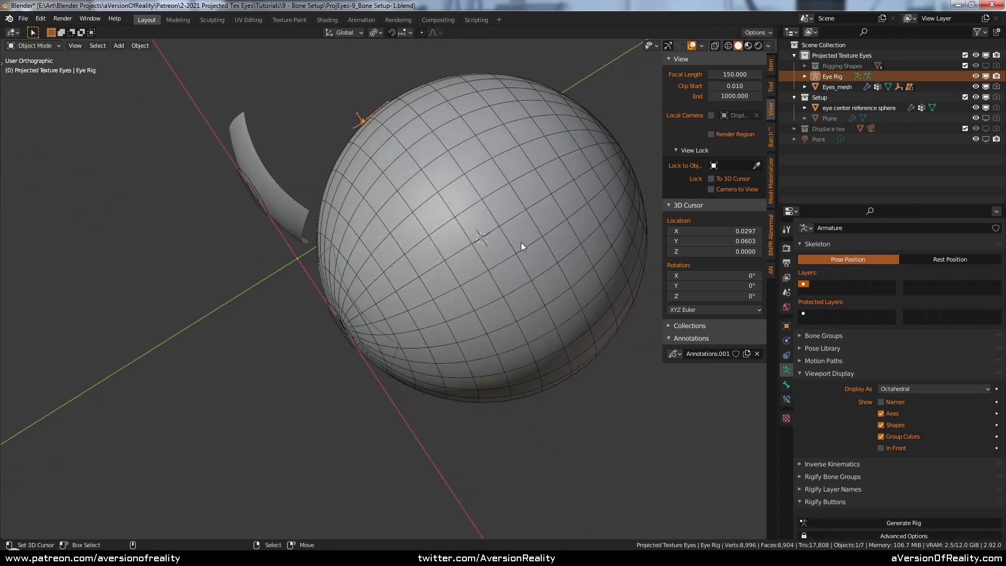
key("KP_7")
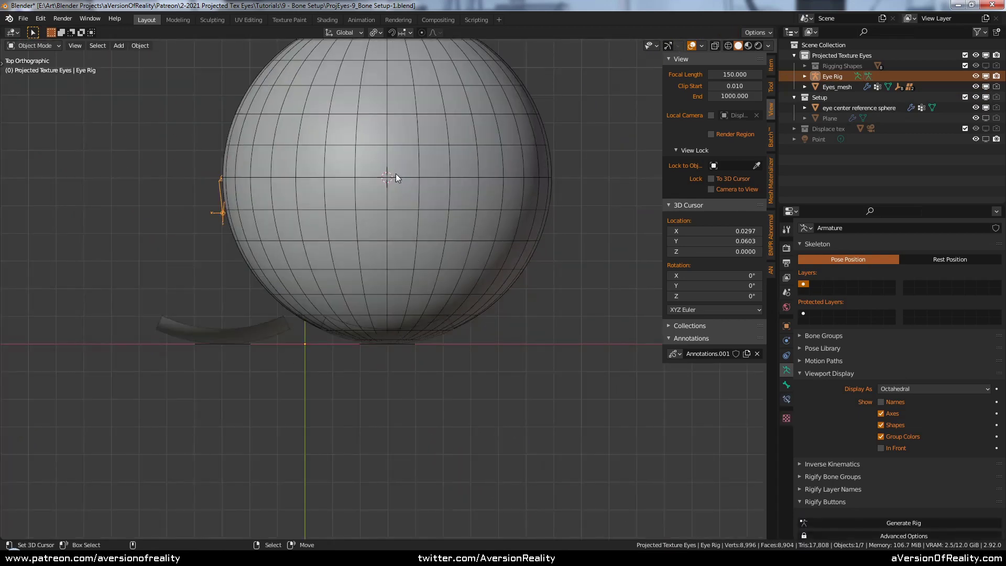
Check the bone against the sphere's center in wireframe, return to solid shading, and hide the Setup collection in viewports
key("shift+z")
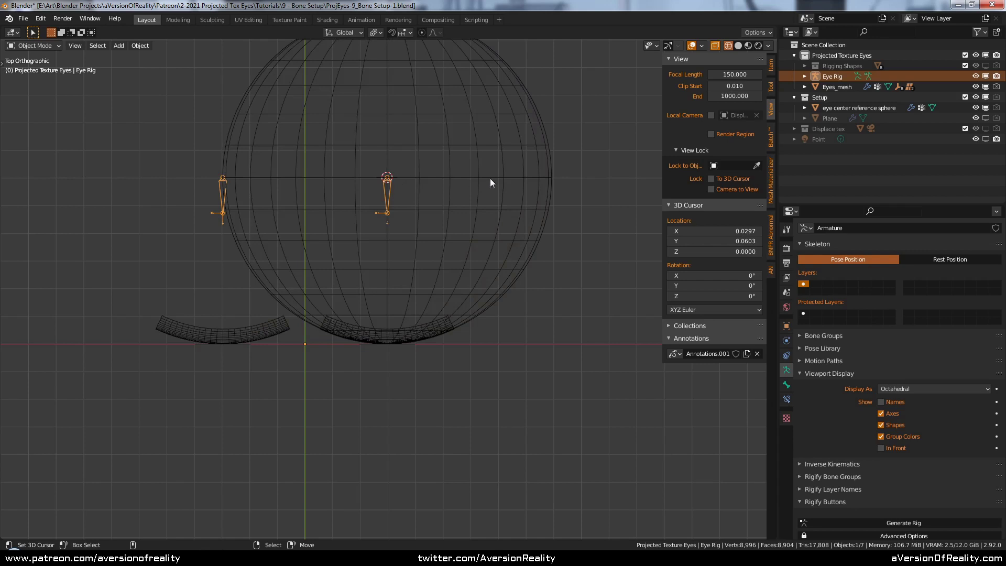
key("z")
left_click(550, 176)
left_click(983, 98)
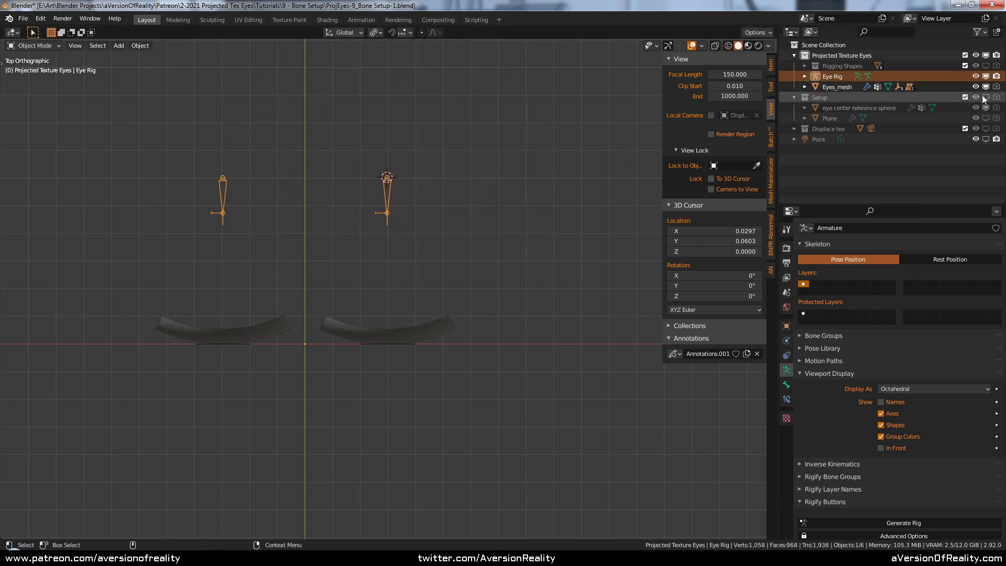
Show the Rigging Shapes collection and select the cs_half sphere and then the cs_eye tracker shape to examine the custom bone shapes
middle_click_drag(524, 357, 543, 235)
right_click(527, 354)
middle_click_drag(579, 341, 538, 294, "shift")
scroll(540, 298, "up", 2)
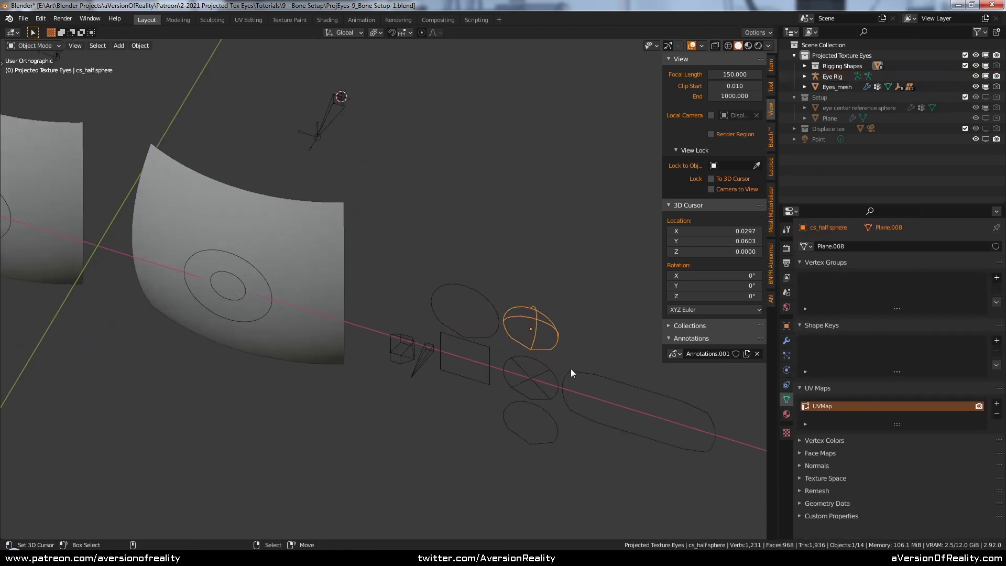
right_click(572, 374)
scroll(564, 297, "down", 2)
middle_click_drag(566, 187, 558, 184)
middle_click_drag(535, 226, 546, 233)
scroll(535, 242, "up", 1)
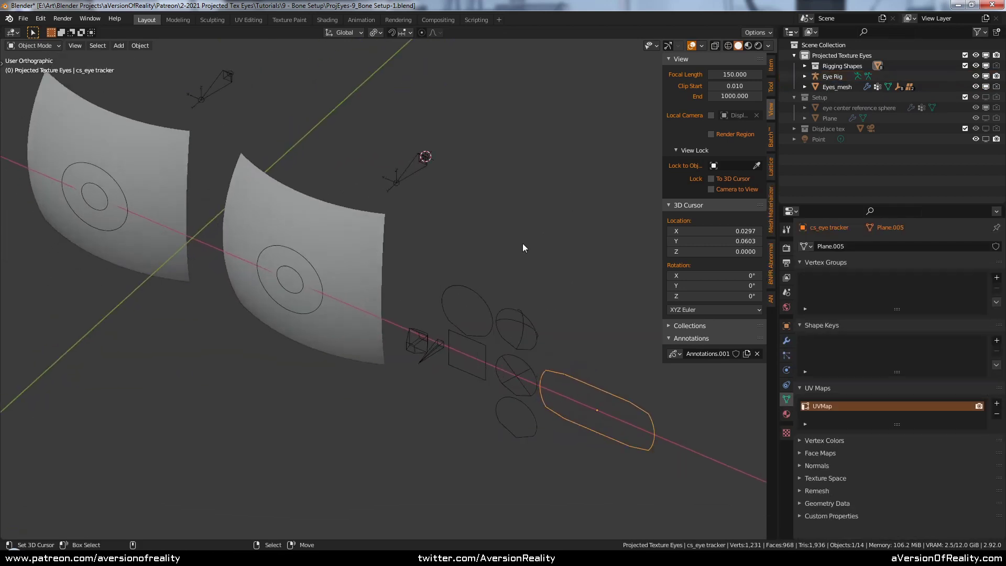
Check the right eye bone in Pose Mode, then examine the rotations of the cs_pyramid_short and cs_eye tracker shapes
right_click(416, 174)
key("ctrl+Tab")
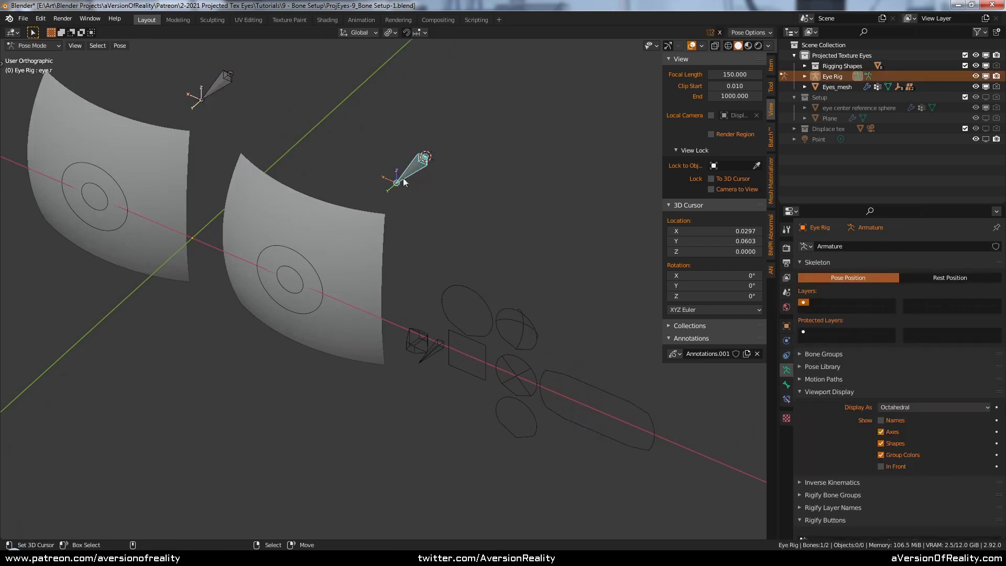
key("alt+a")
key("ctrl+Tab")
right_click(426, 335)
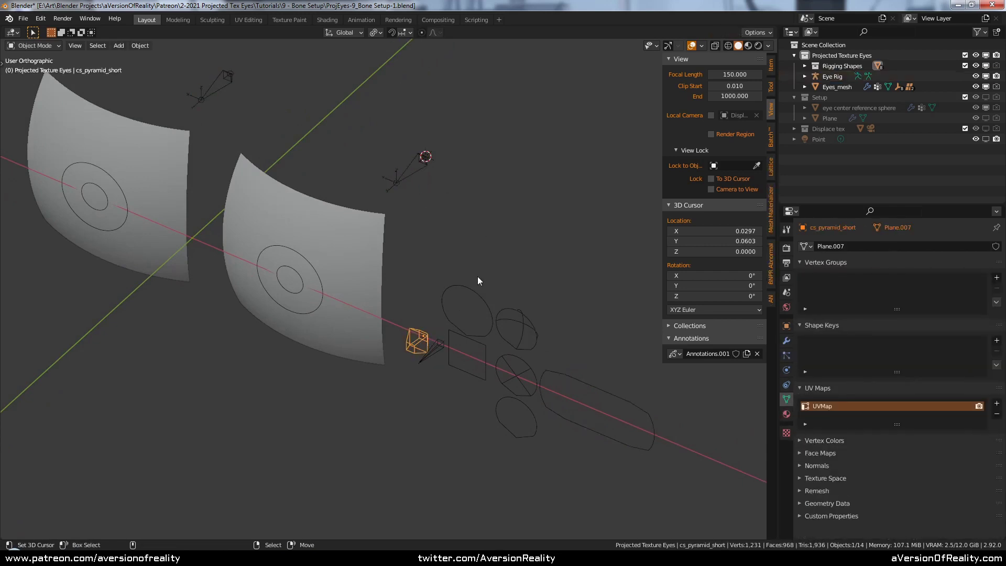
left_click(771, 66)
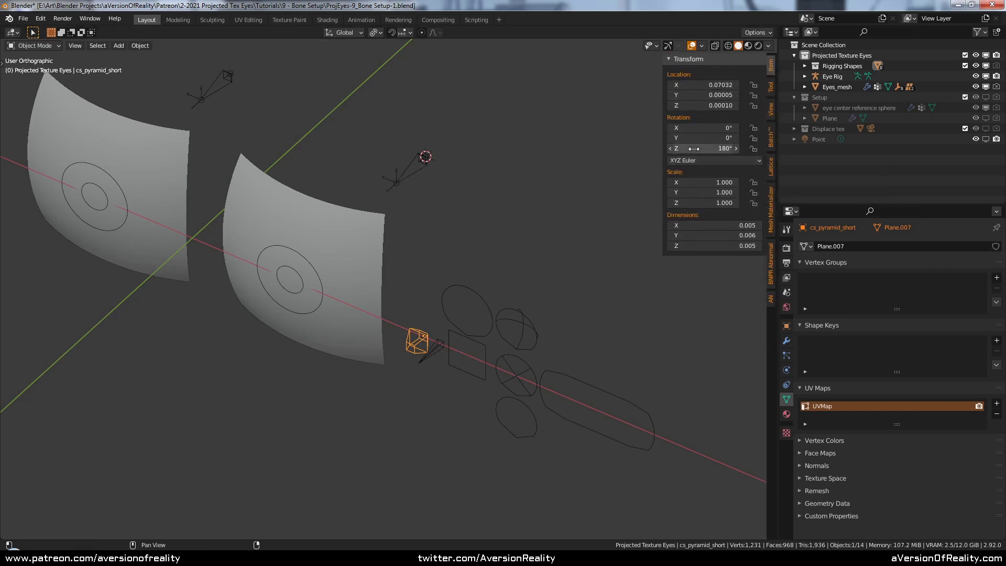
left_click(557, 372)
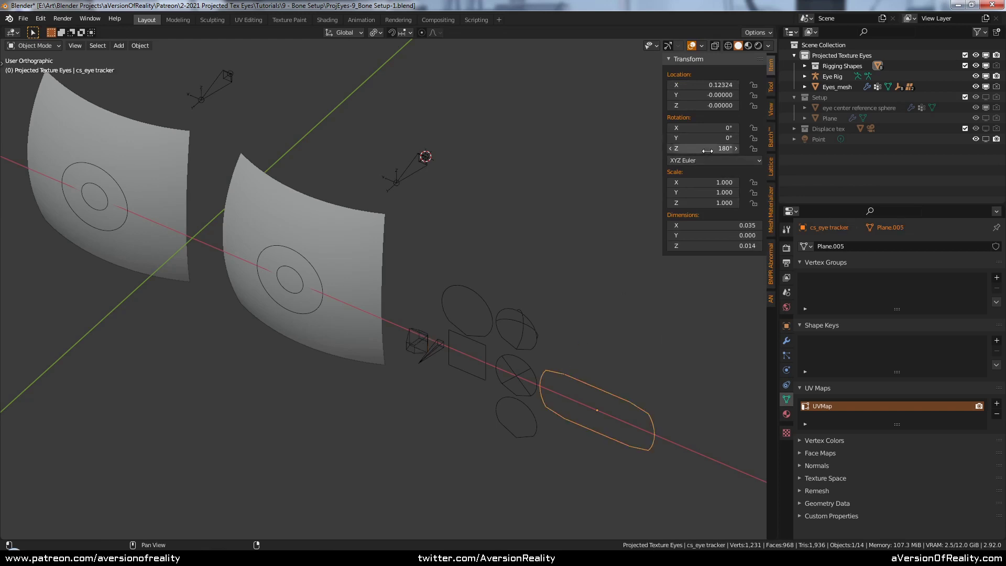
Compare the Eye Rig's object transforms with those of the cs_pyramid_short shape
left_click(410, 184)
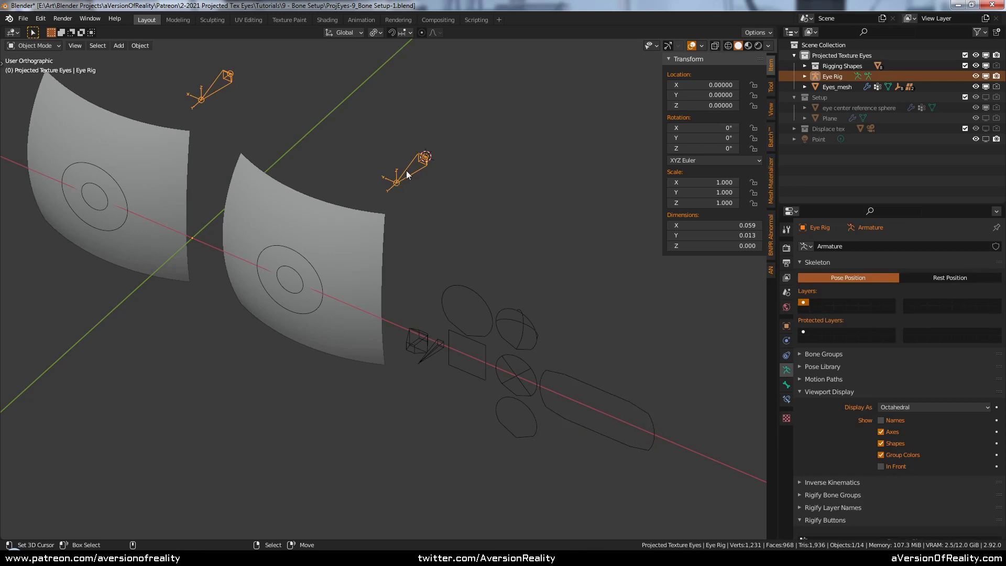
middle_click_drag(552, 62, 420, 231)
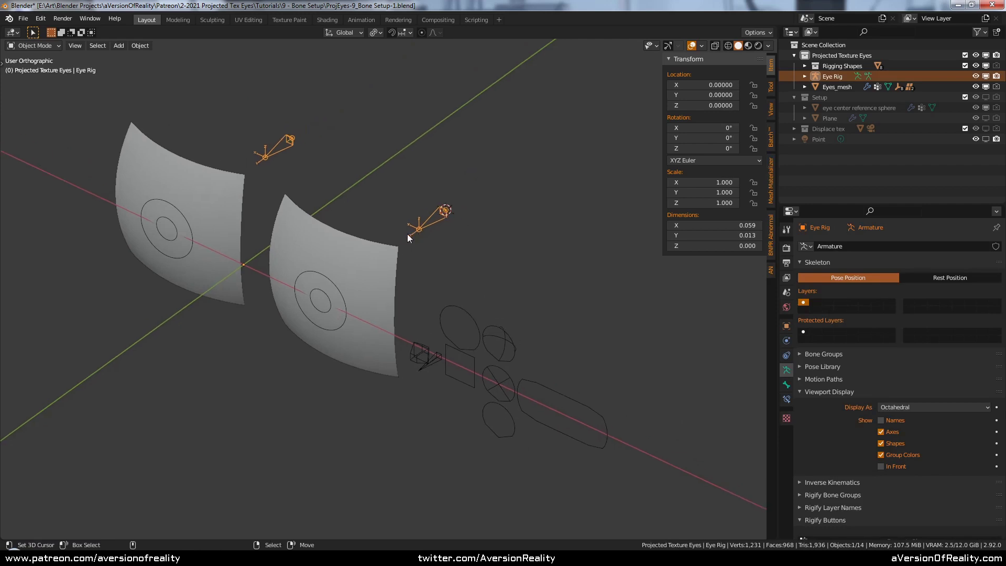
left_click(421, 354)
scroll(469, 283, "up", 1)
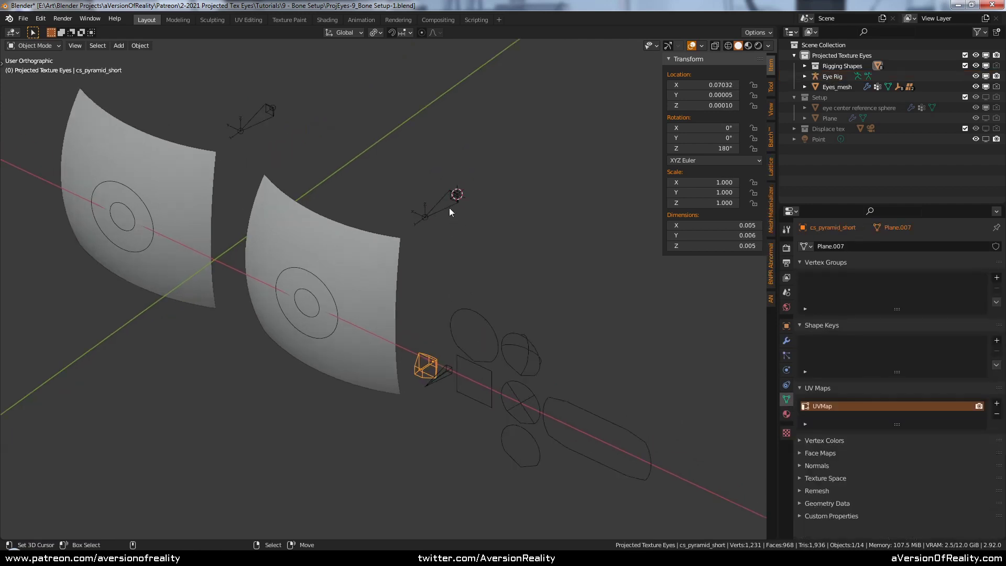
left_click(449, 211)
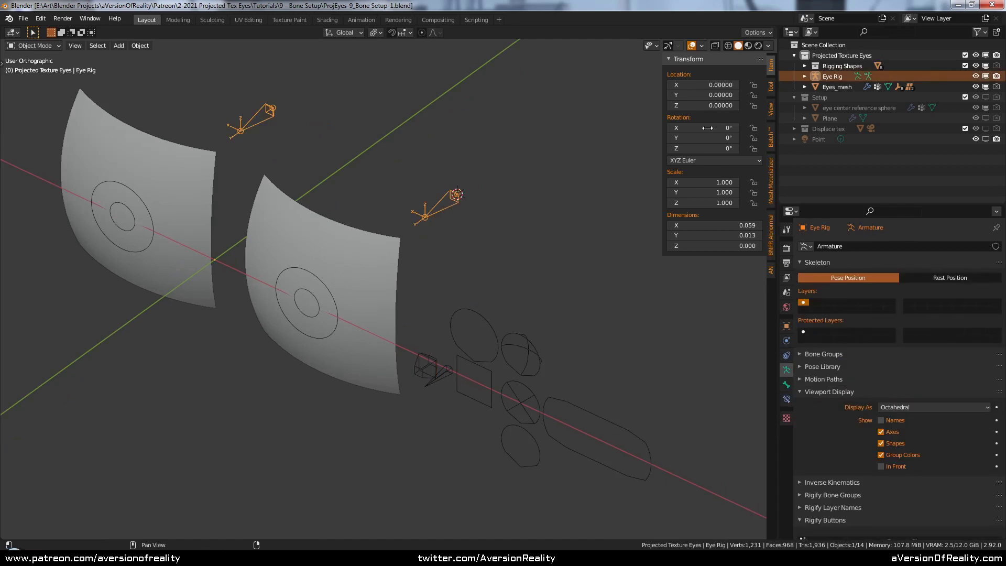
Hide the Rigging Shapes collection, select the right eye bone in the Eye Rig's Edit Mode, and save the file
left_click(975, 66)
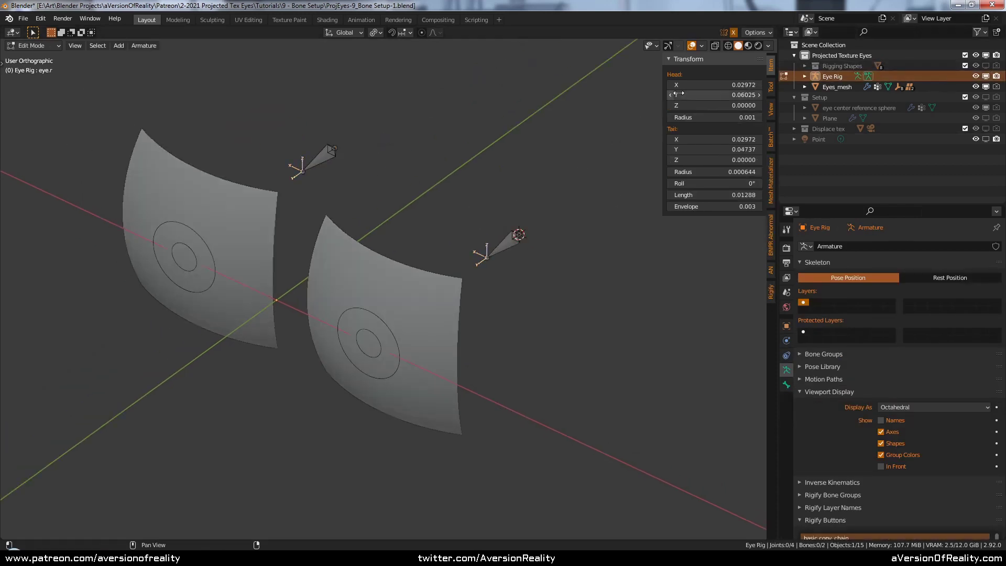
middle_click_drag(602, 129, 582, 149)
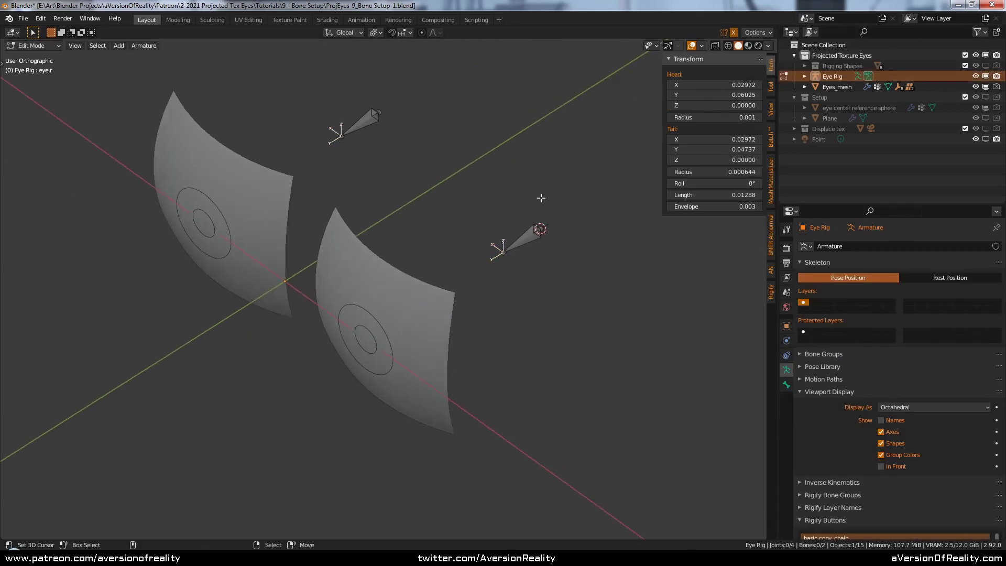
right_click(525, 235)
middle_click_drag(568, 227, 550, 256, "shift")
key("g")
left_click(590, 189)
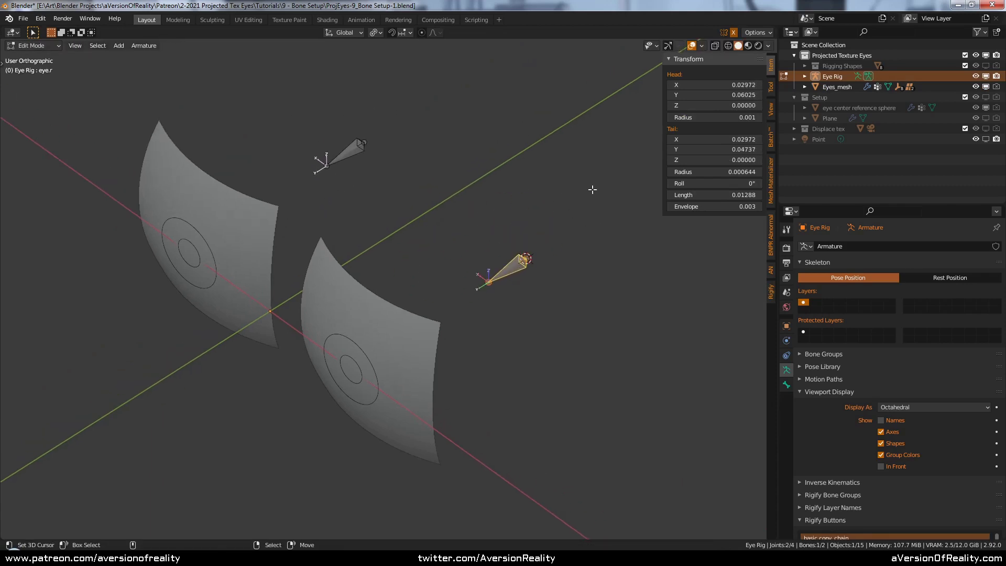
middle_click_drag(591, 189, 580, 212, "shift")
key("ctrl+s")
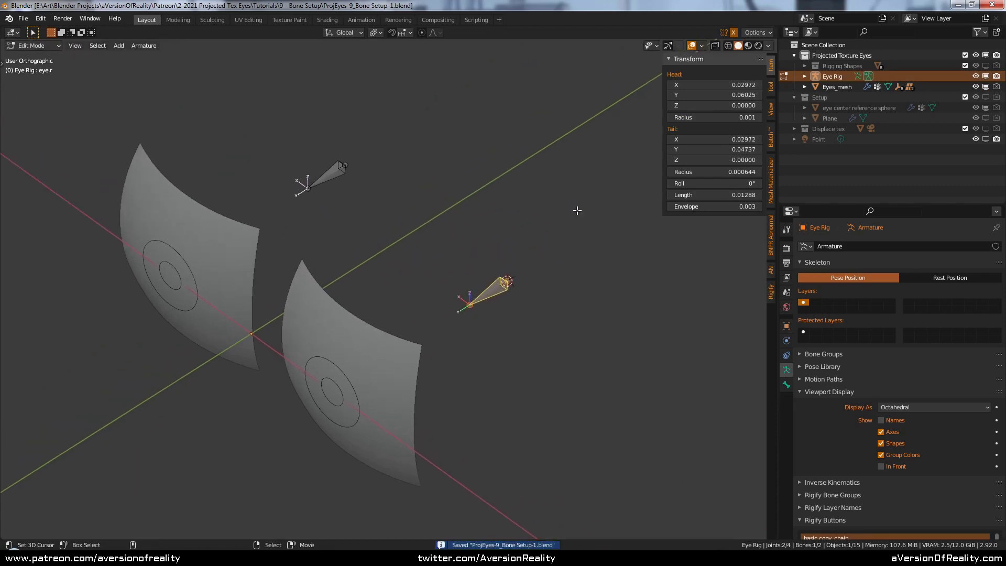
Display the bone properties, then duplicate the right eye bone and move the copy about -0.02 along X toward the center
scroll(579, 207, "up", 1)
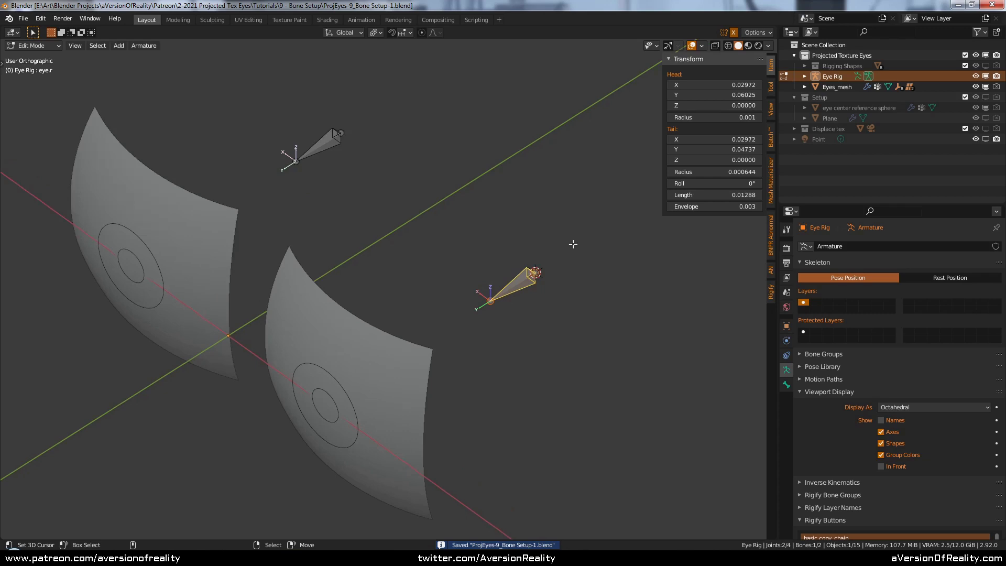
left_click(787, 384)
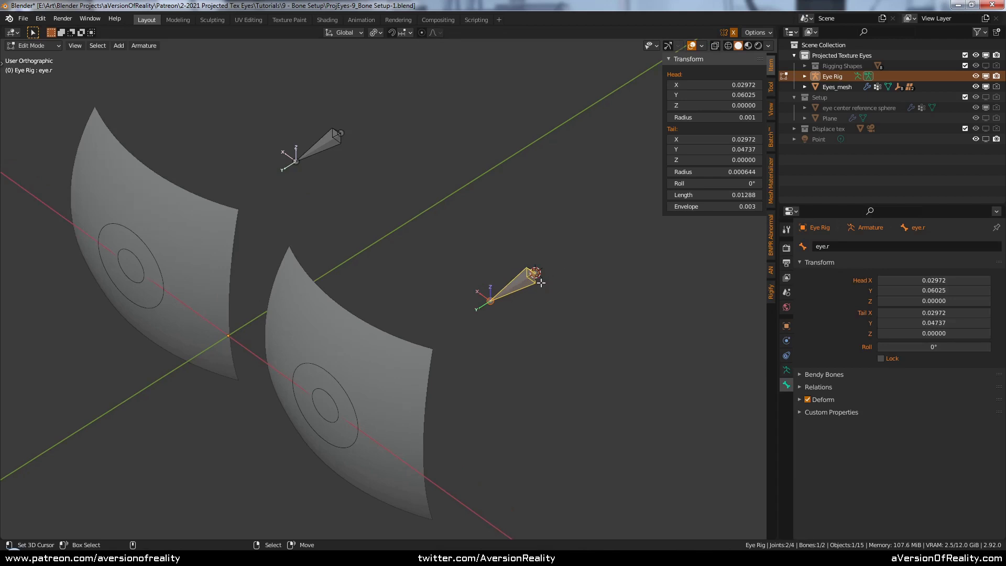
middle_click_drag(524, 286, 554, 277, "shift")
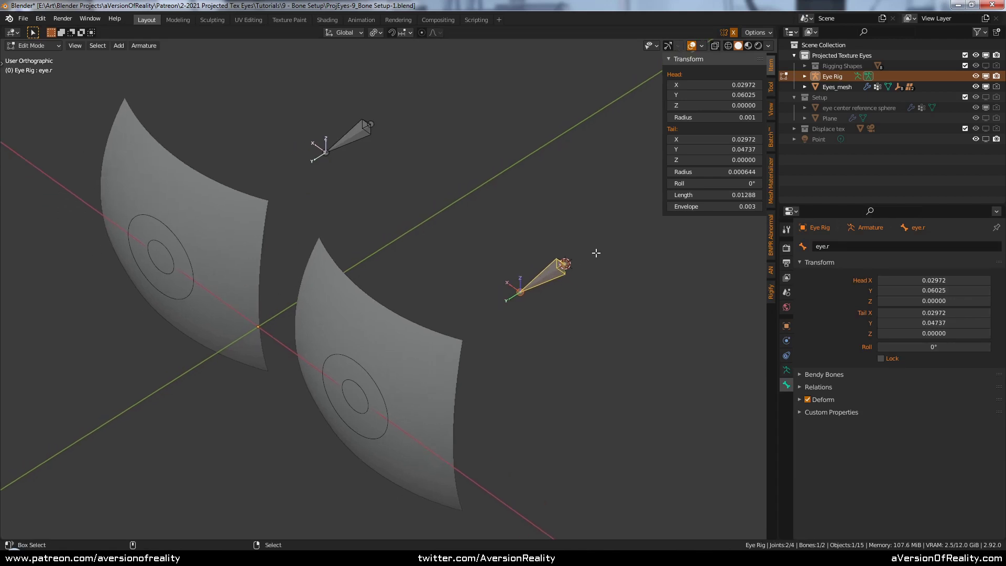
key("shift+d")
right_click(596, 252)
key("g")
key("x")
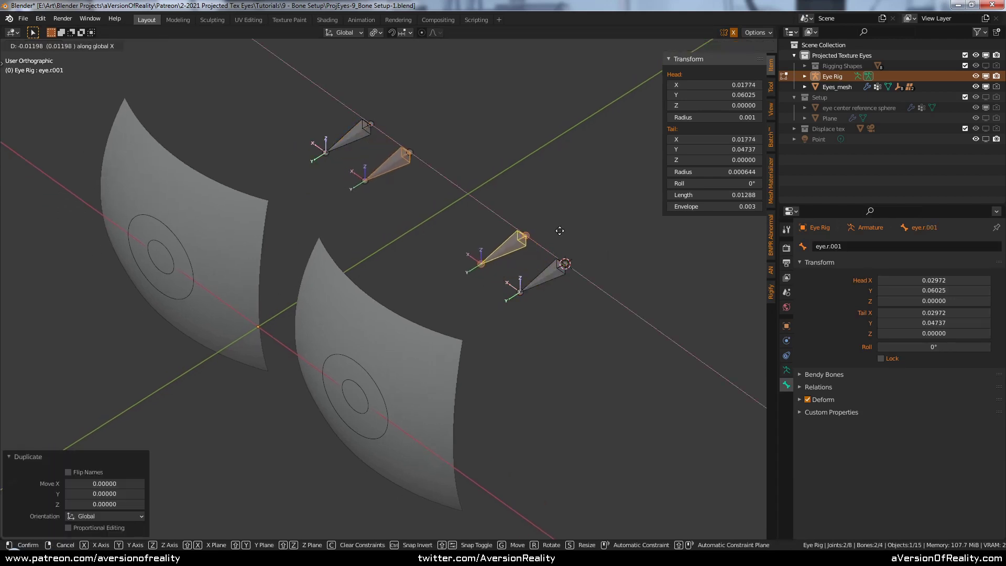
left_click(538, 212)
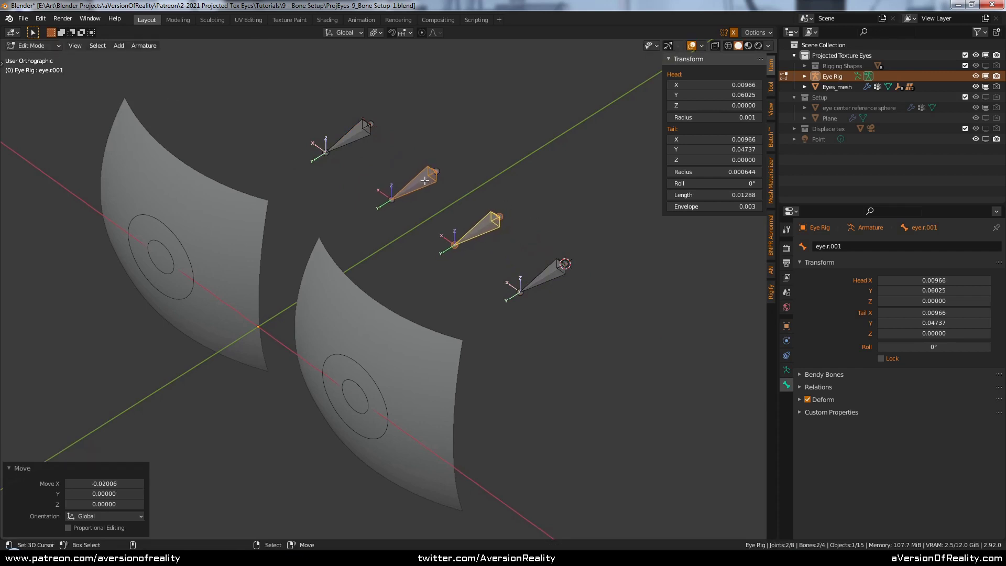
Try to delete the left duplicate bone with X-axis mirroring still enabled, then undo the deletion
left_click(424, 180)
key("x")
left_click(532, 169)
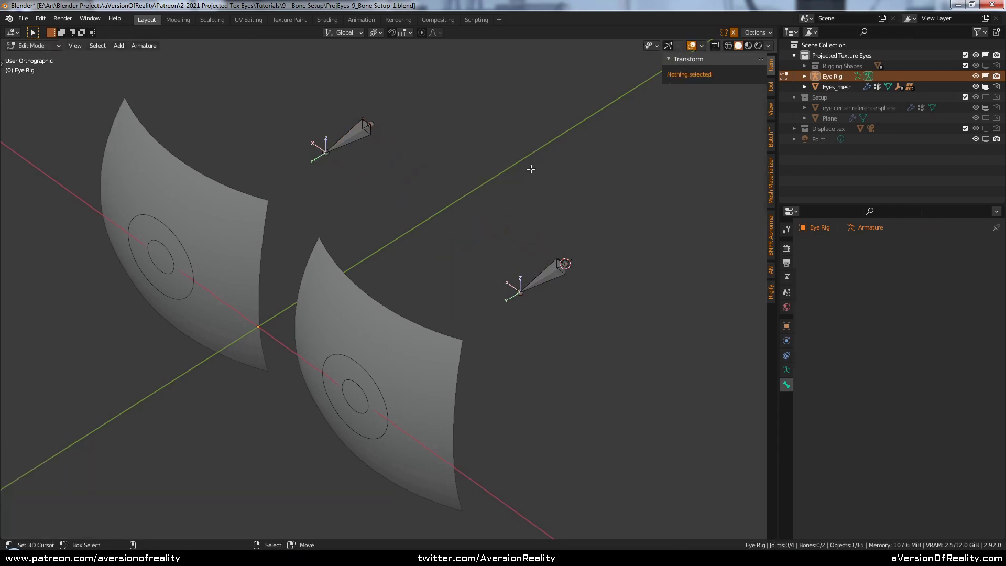
key("ctrl+z")
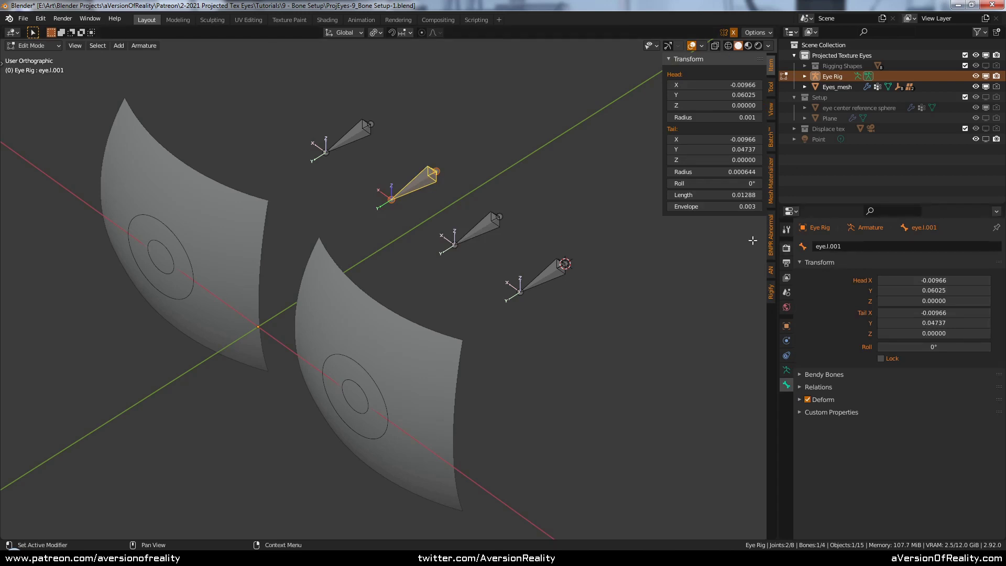
Turn off X-axis mirroring and delete only the left duplicate bone
left_click(733, 33)
key("x")
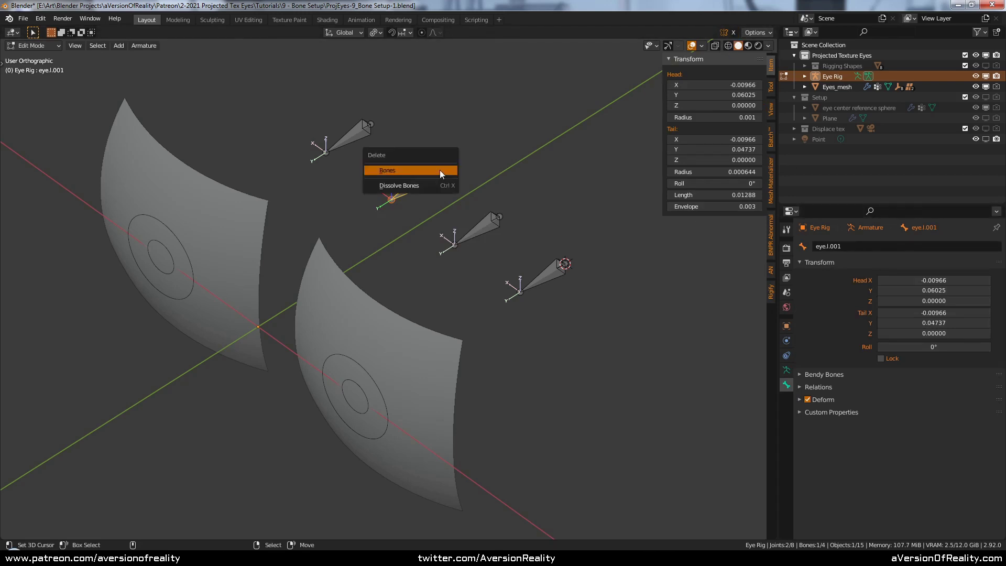
left_click(443, 171)
Rename the remaining duplicate bone as root
left_click(481, 231)
double_click(850, 246)
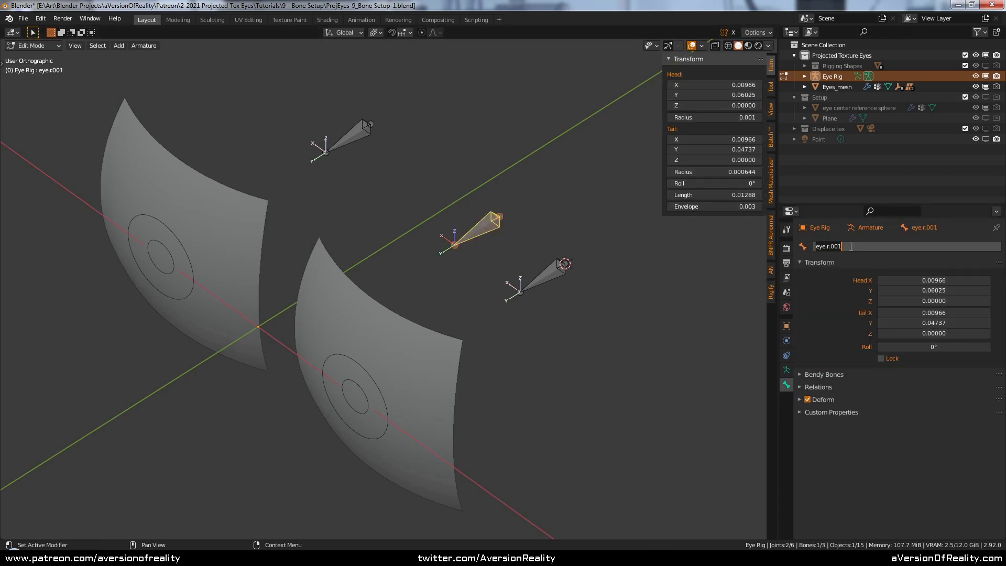
type("root")
key("Return")
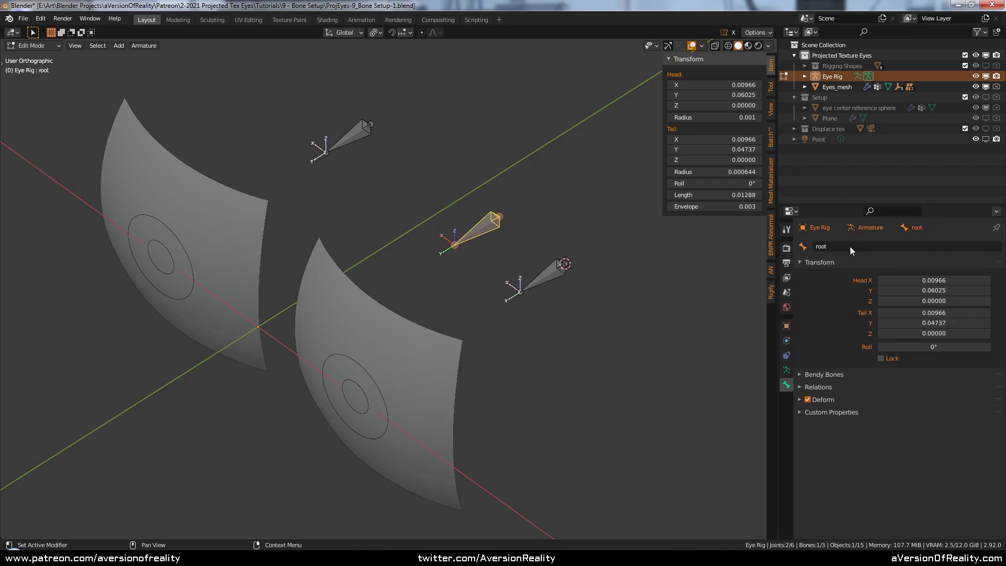
Center the root bone between the eye bones by setting its head X and tail X to 0
key("g")
key("x")
left_click(571, 184)
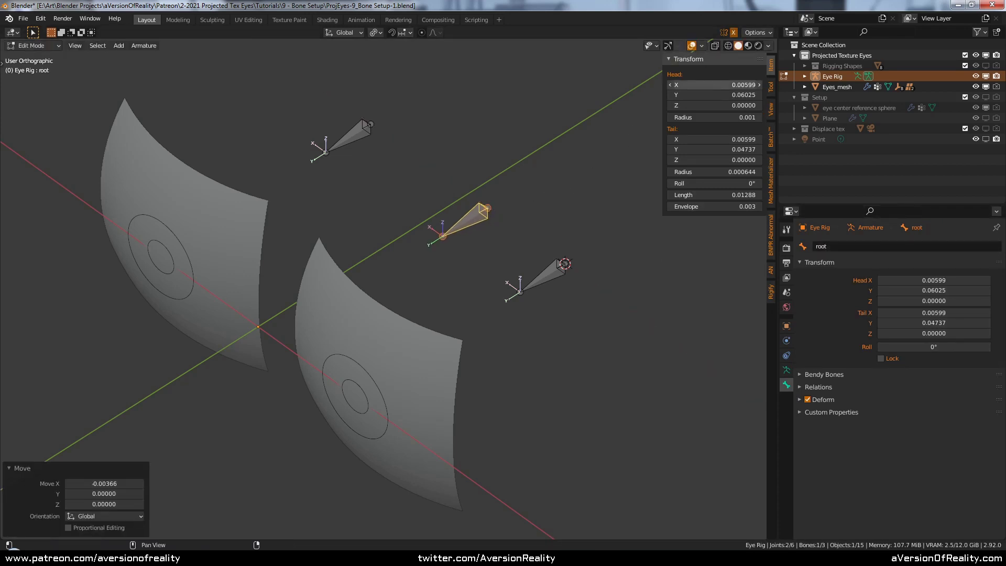
left_click(717, 84)
type("0")
key("Return")
left_click(706, 138)
type("0")
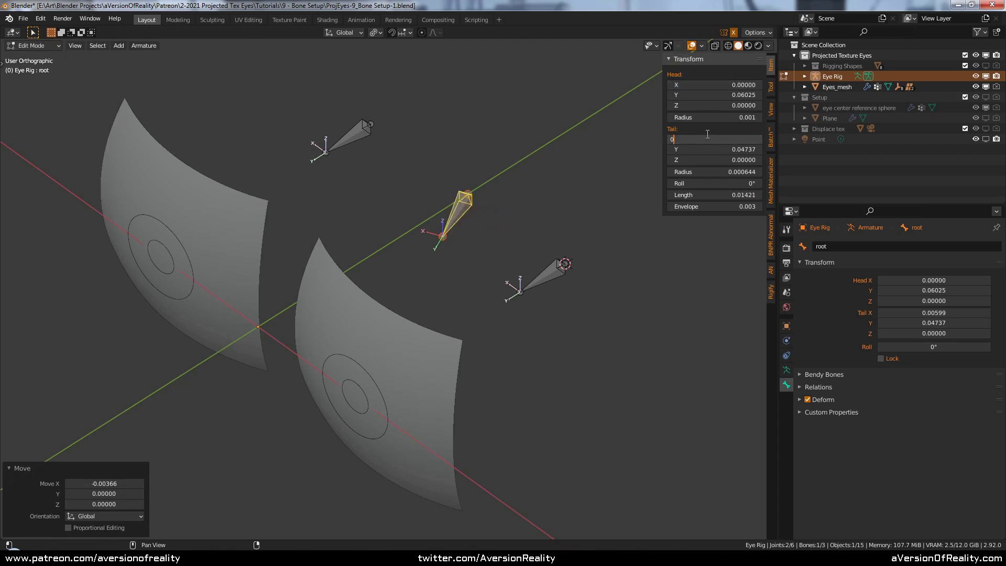
key("Return")
Scale the root bone up by about 1.71 and set the pivot point to Individual Origins
mouse_move(558, 180)
middle_mouse_down()
mouse_move(571, 202)
mouse_move(582, 184)
mouse_move(555, 199)
middle_mouse_up()
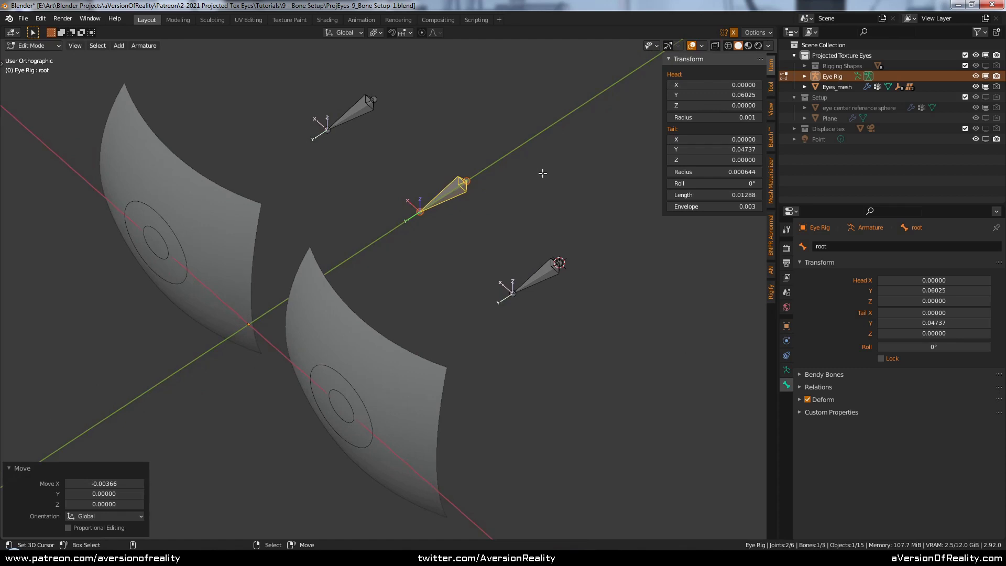
key("s")
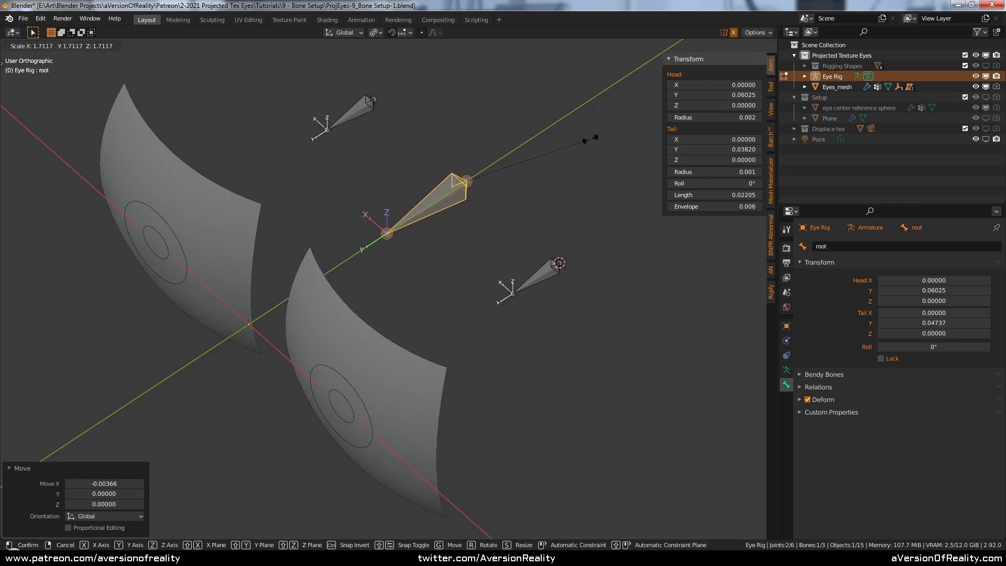
left_click(590, 137)
key("period")
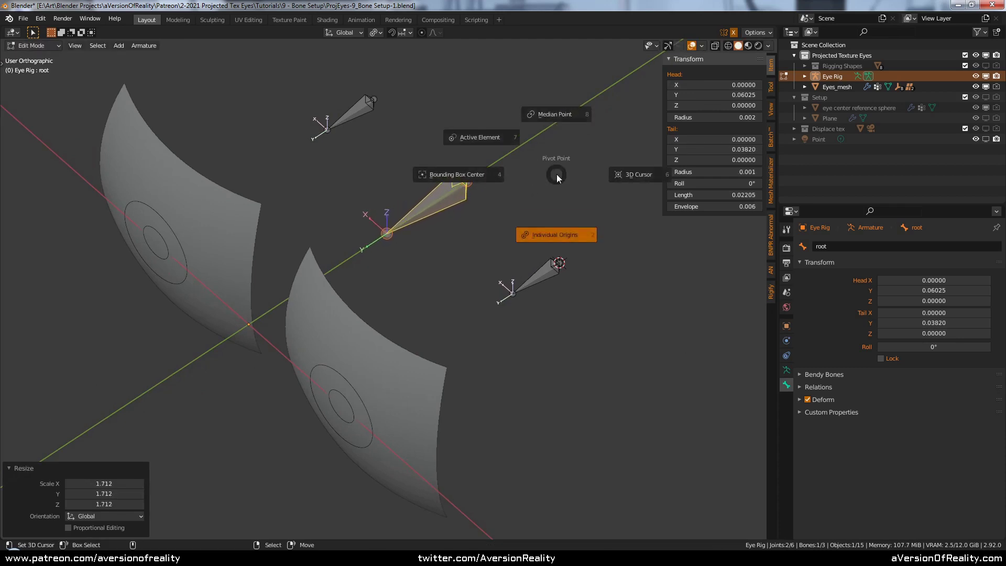
left_click(565, 246)
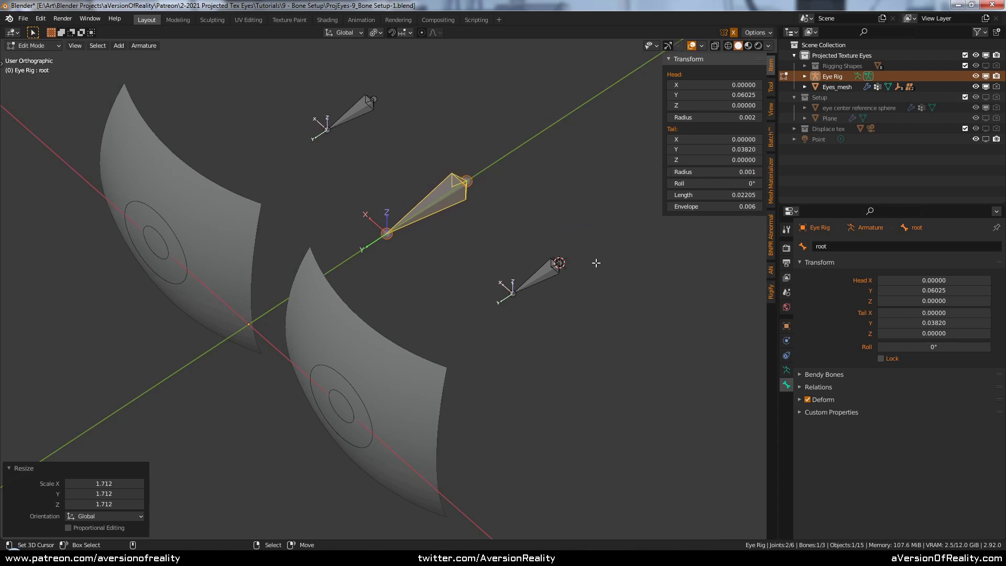
Move all three bones to the second armature layer and display that layer
left_click(547, 276)
key("a")
left_click(786, 369)
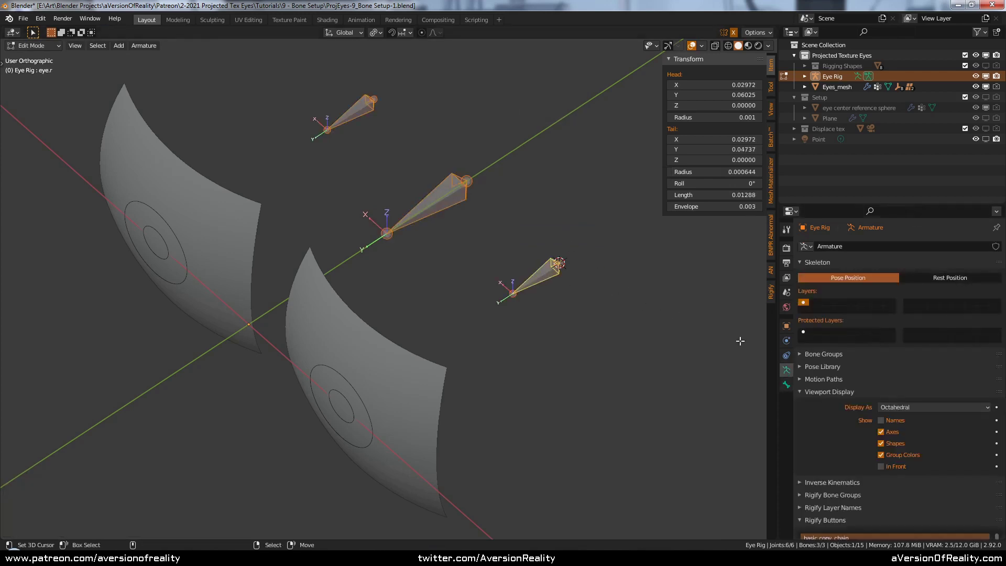
key("m")
left_click(550, 235)
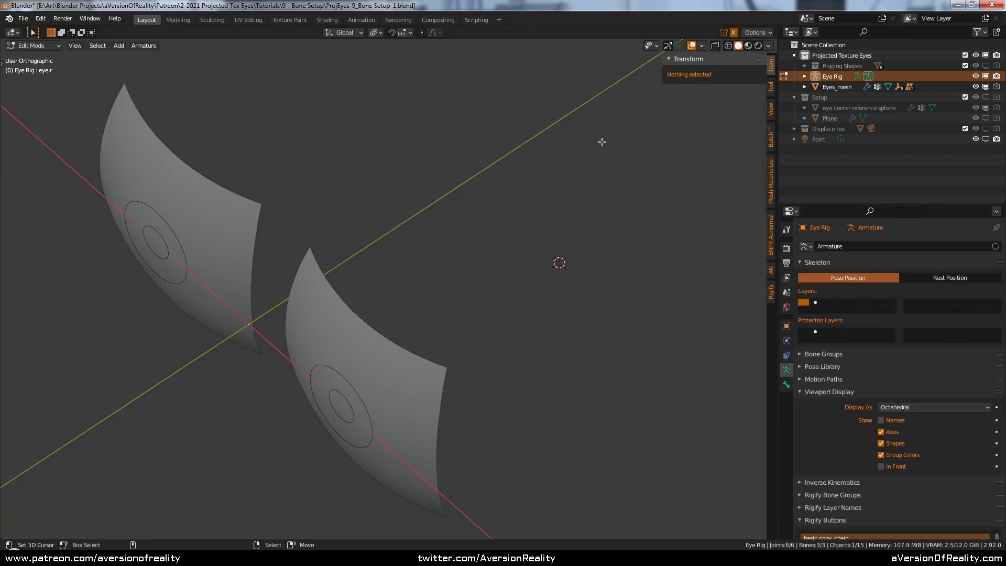
left_click(816, 302)
Parent both eye bones to the root bone with Keep Offset
left_click(457, 204)
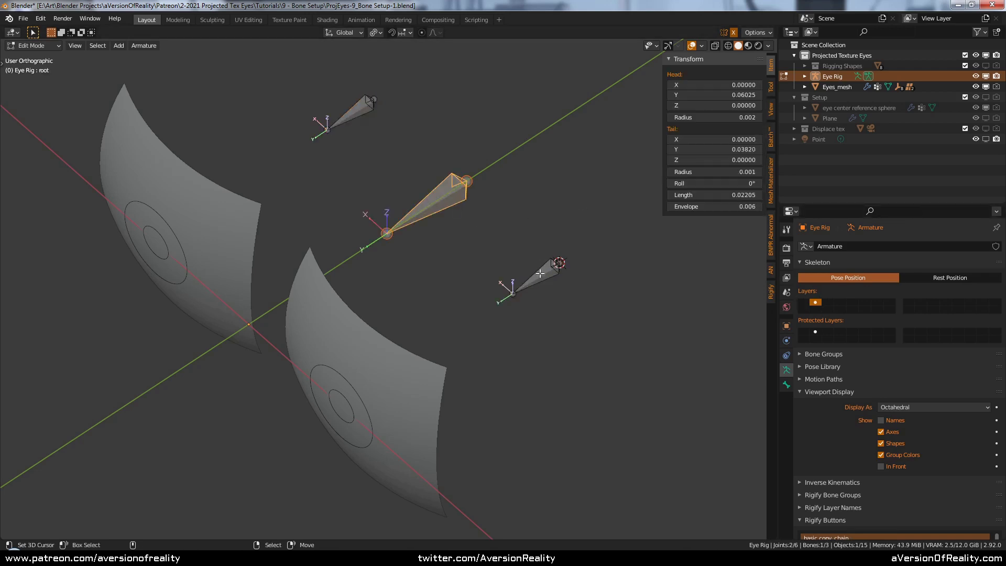
left_click(545, 279)
left_click(362, 109, "shift")
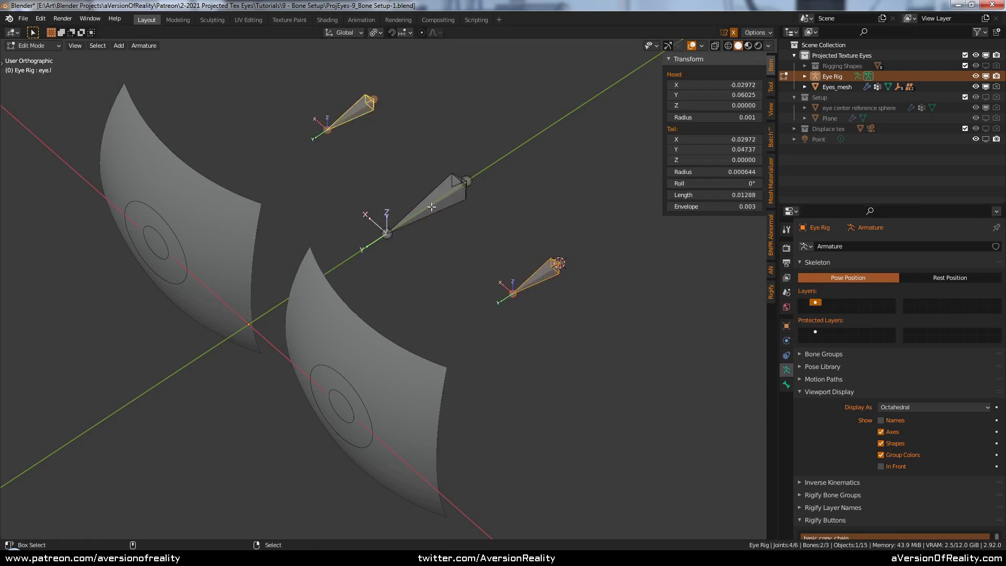
left_click(432, 205, "shift")
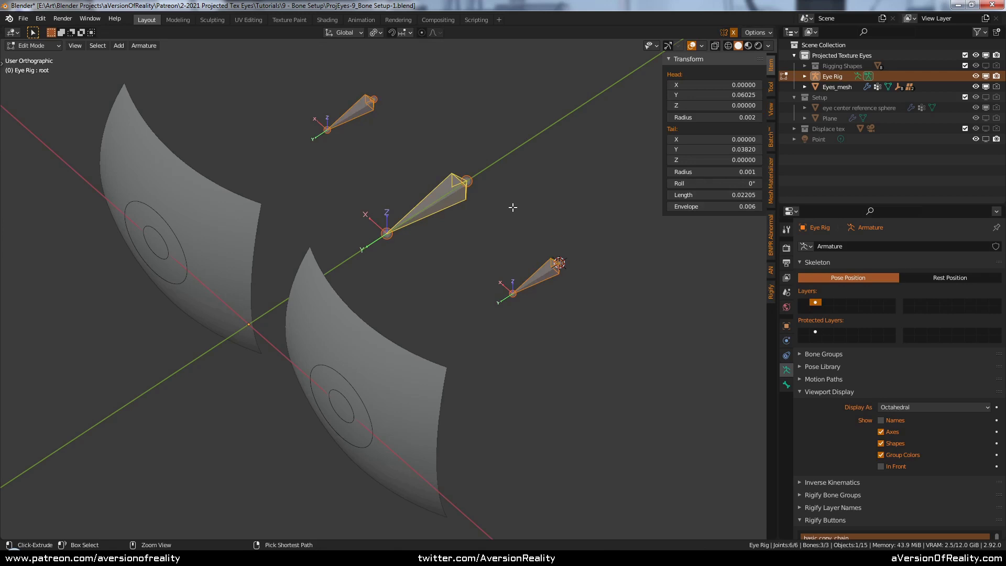
key("ctrl+p")
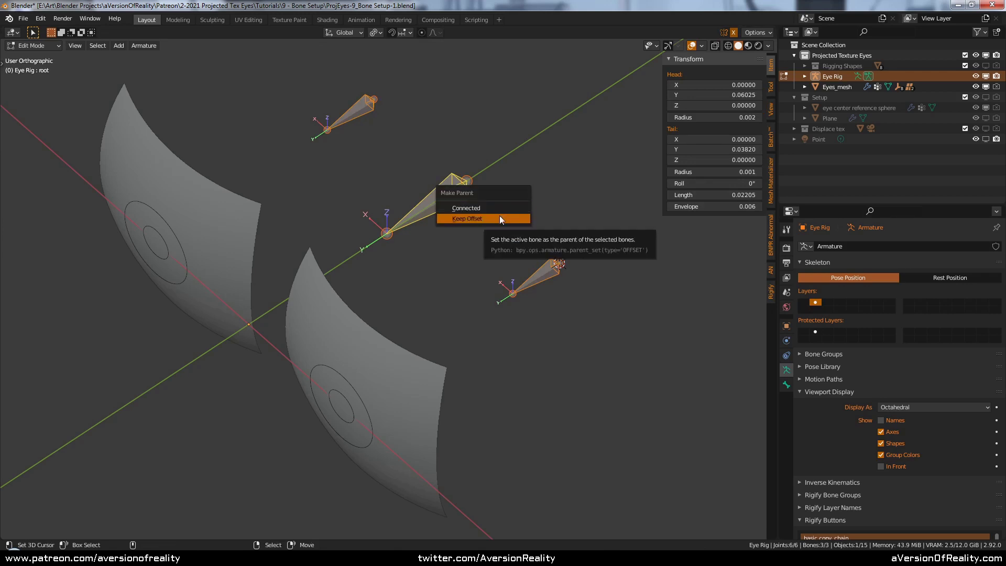
left_click(499, 218)
key("ctrl+Tab")
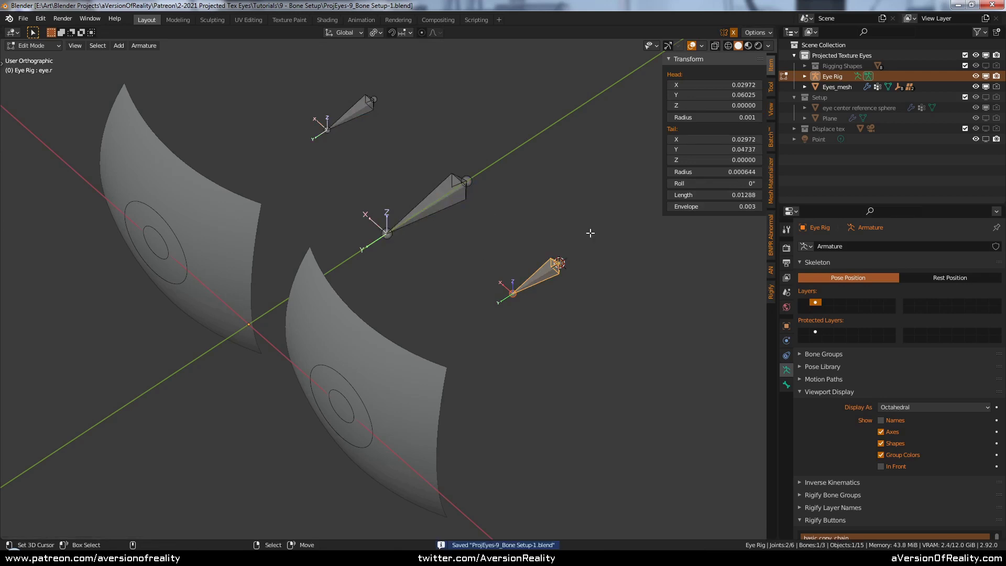
Show the Rigging Shapes collection and give the eye.r bone the cs_square custom shape with Scale to Bone Length off
left_click(545, 272)
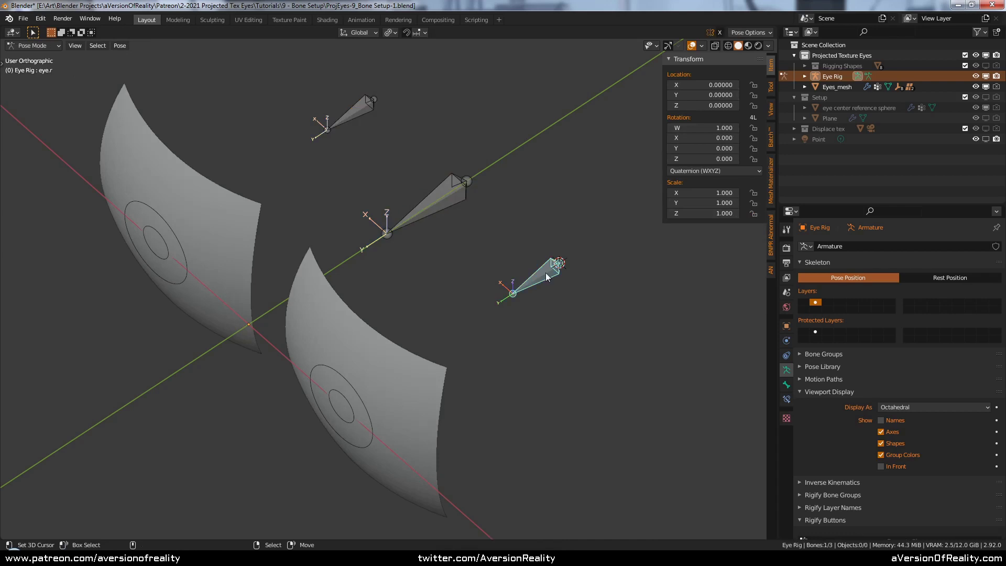
left_click(786, 385)
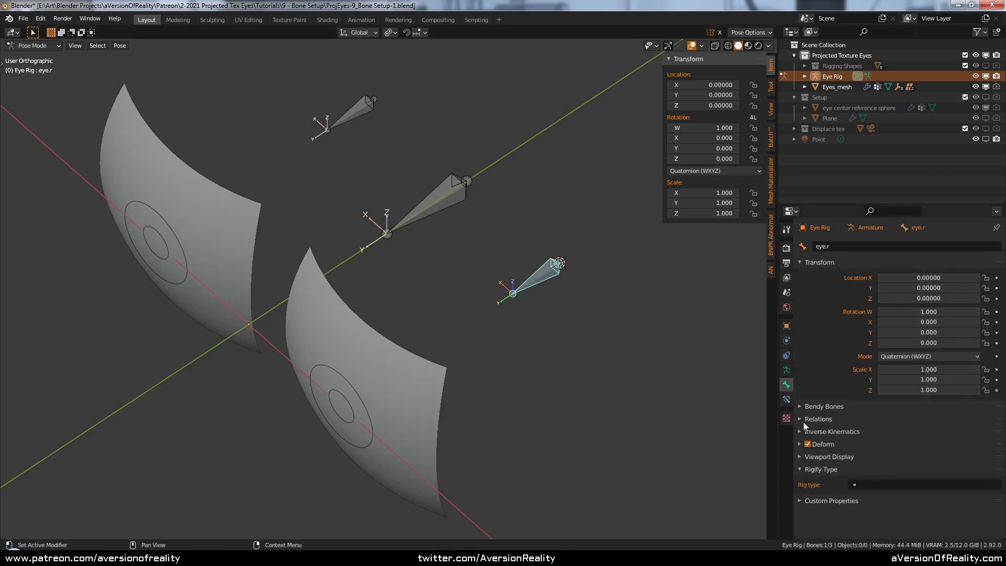
left_click(800, 457)
scroll(842, 448, "down", 3)
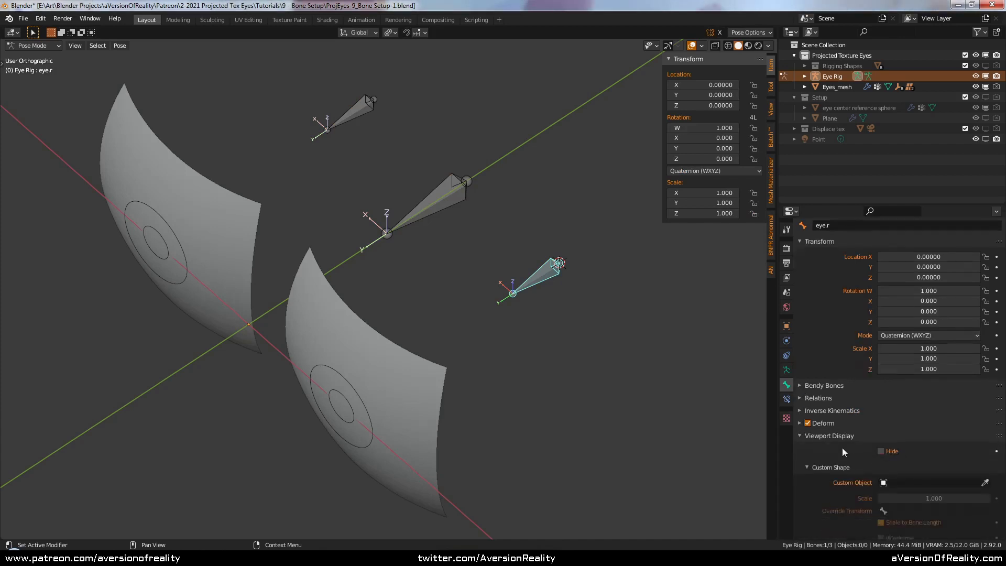
scroll(648, 353, "down", 4)
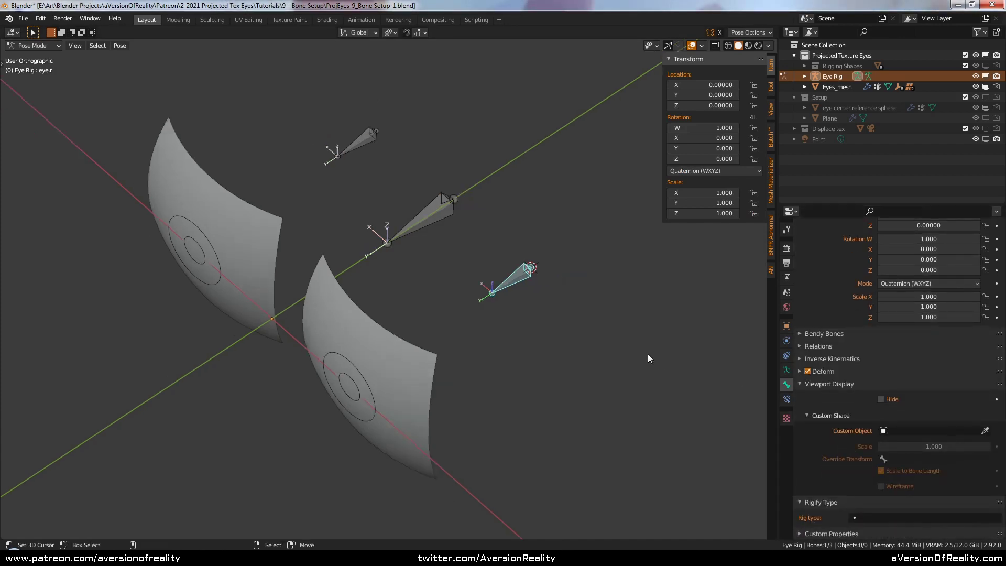
left_click(986, 66)
middle_click_drag(602, 251, 646, 276)
left_click(985, 430)
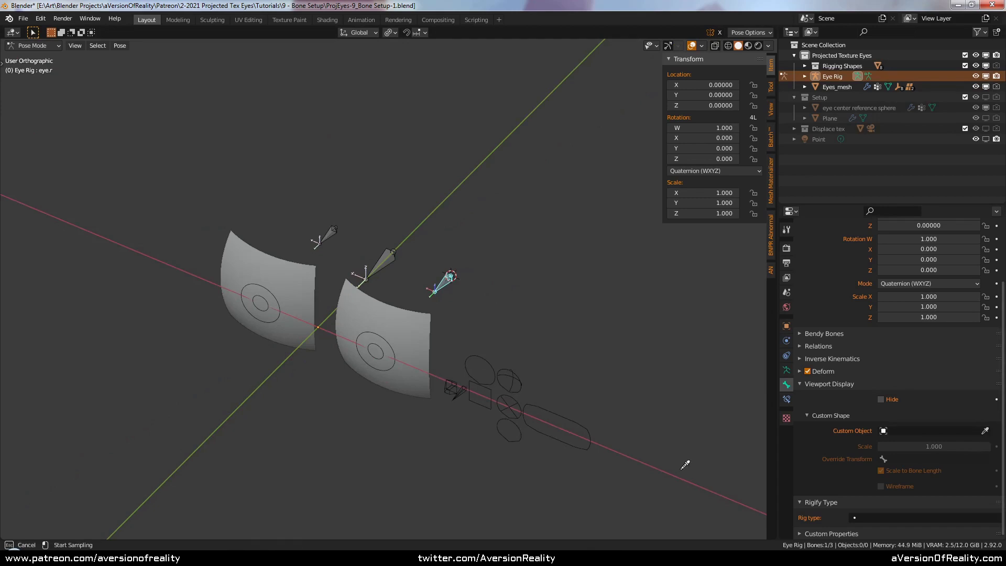
left_click(487, 407)
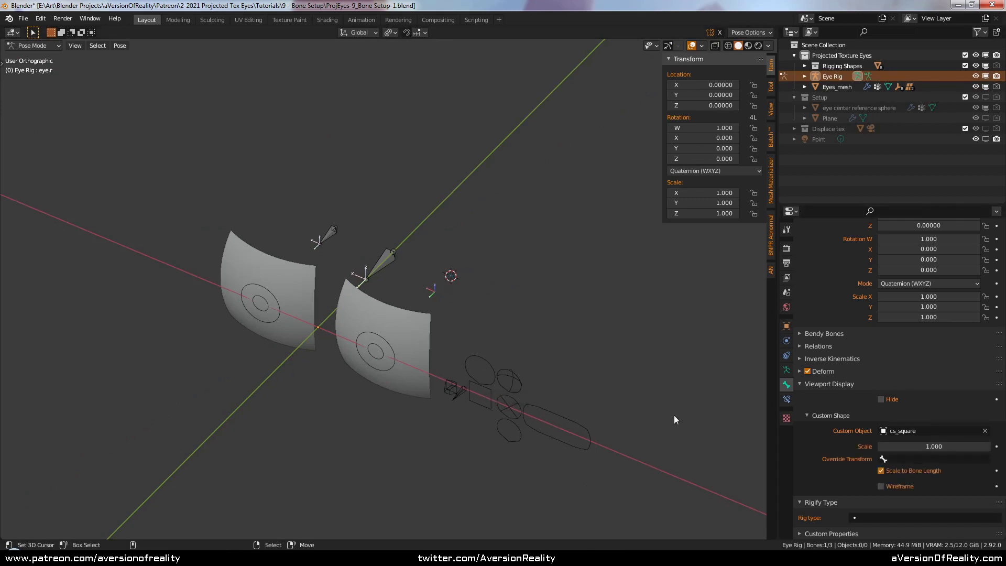
scroll(426, 262, "up", 1)
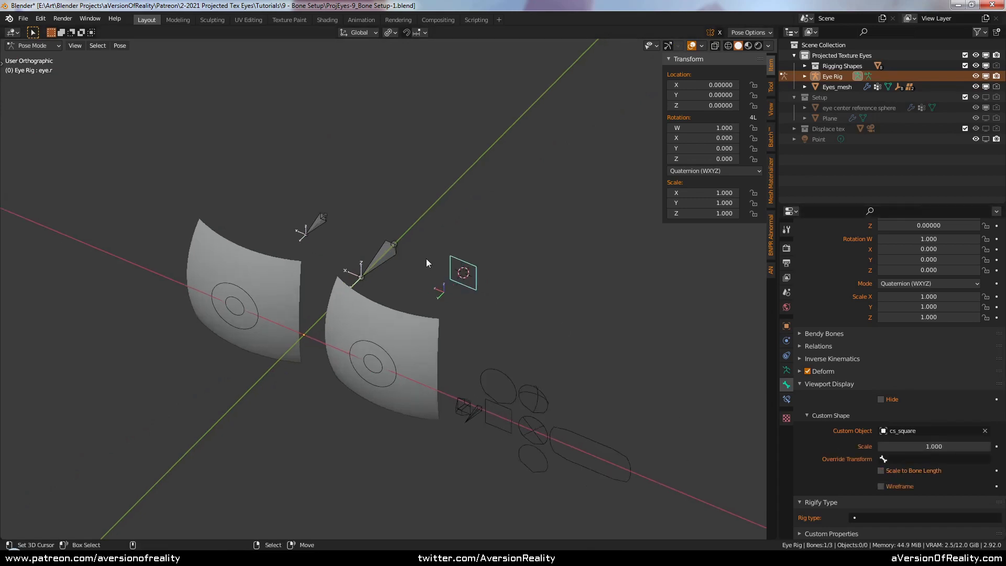
Assign the cs_square custom shape to the eye.l bone and disable its Scale to Bone Length
right_click(319, 217)
left_click(985, 431)
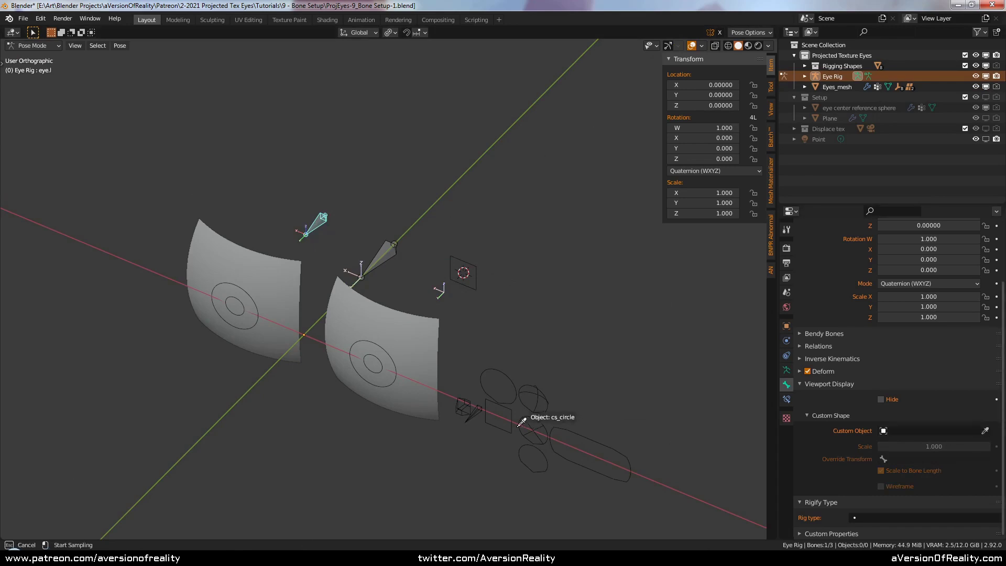
left_click(512, 417)
left_click(881, 470)
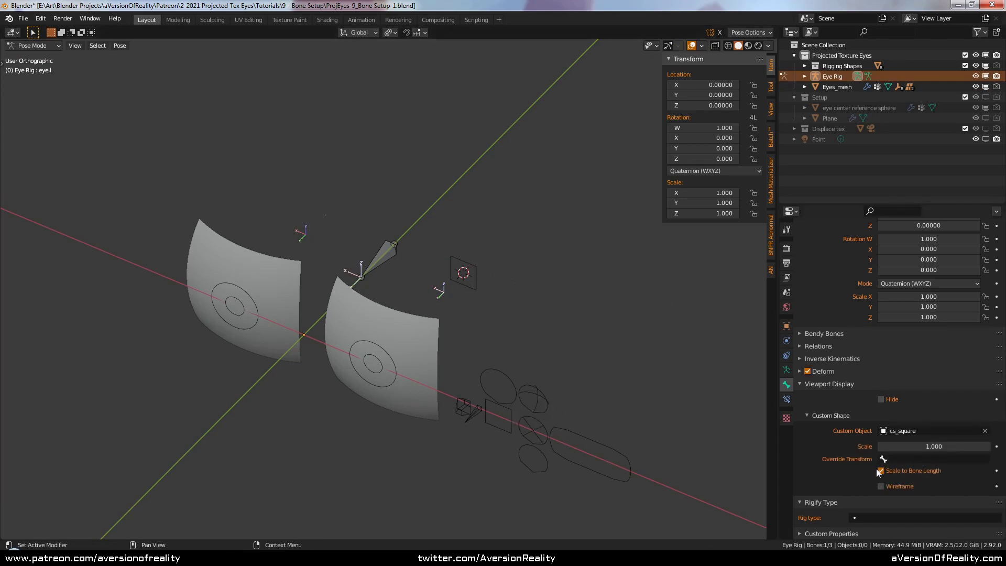
Duplicate the eye bones with mirroring and move the copies about -0.07 m along global Y, in front of the eye meshes
middle_click_drag(622, 310, 609, 262)
right_click(548, 275)
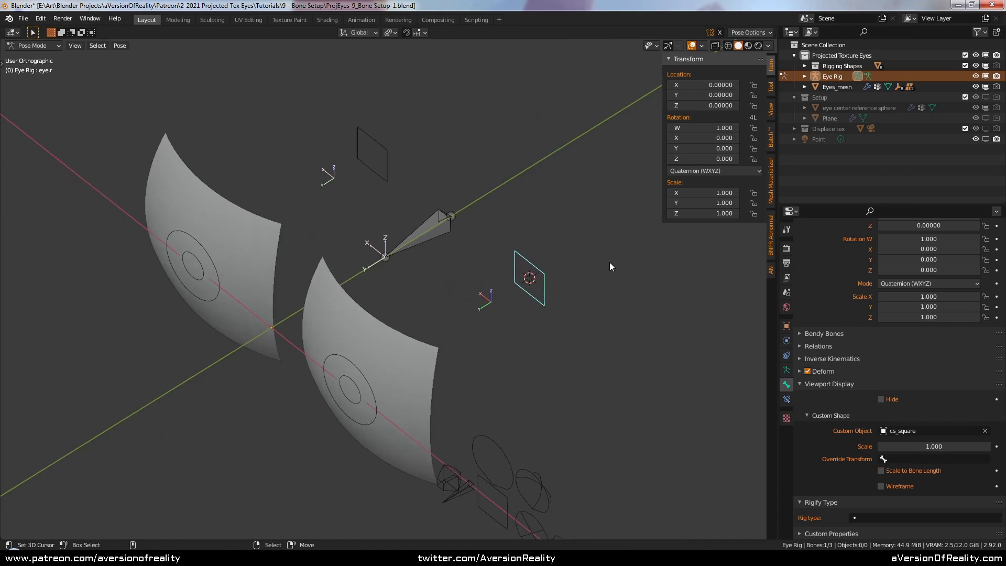
key("Tab")
middle_click_drag(582, 280, 633, 232)
key("shift+d")
key("y")
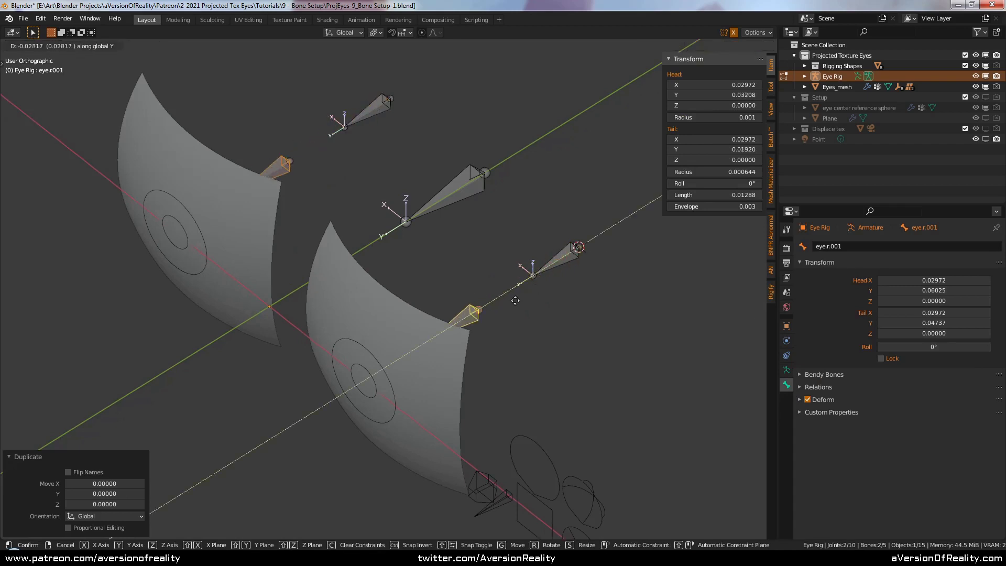
left_click(377, 378)
middle_click_drag(377, 378, 421, 353, "shift")
scroll(421, 354, "up", 1)
key("Tab")
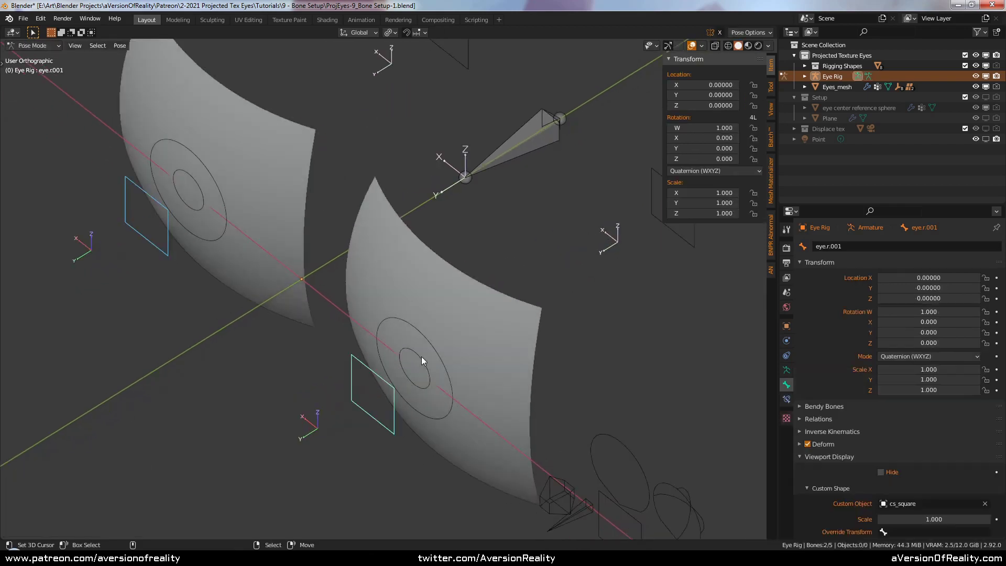
In Object Mode, snap the 3D cursor to the Pupil_empty.l empty
key("alt+a")
key("ctrl+Tab")
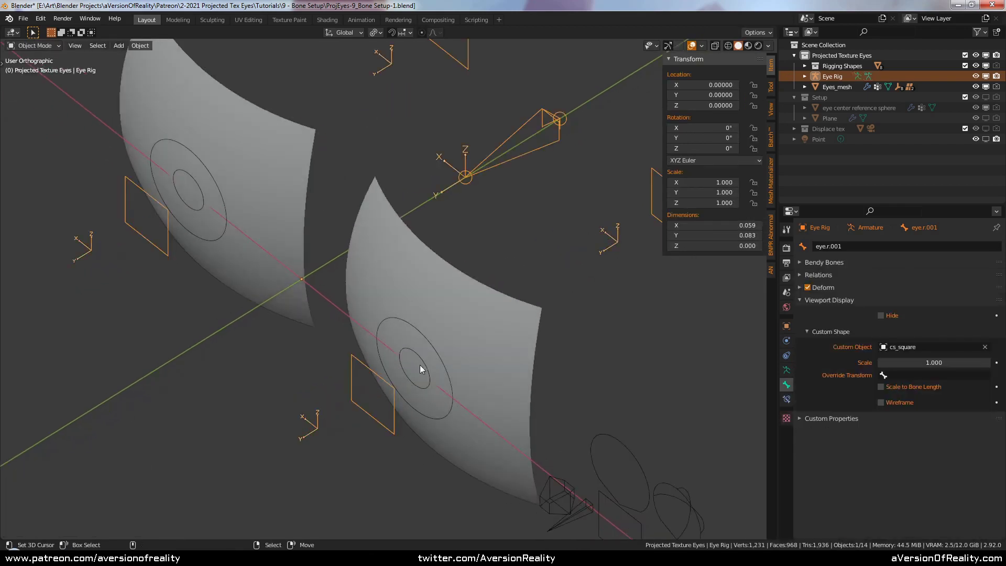
left_click(421, 364)
left_click(426, 360, "alt")
left_click(449, 320)
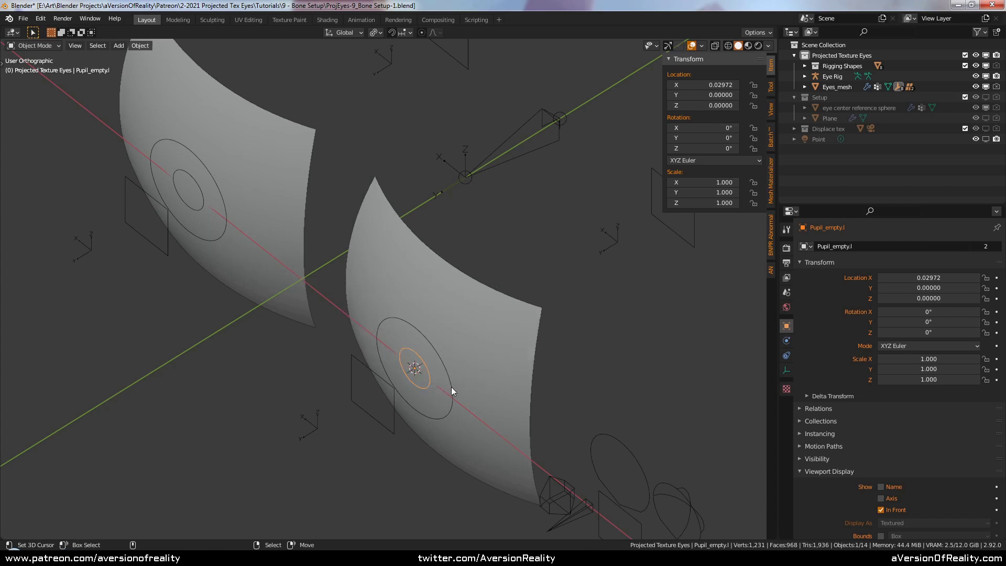
Remove the custom shapes from both duplicated bones in front of the eye meshes in Pose Mode
left_click(352, 397)
key("ctrl+Tab")
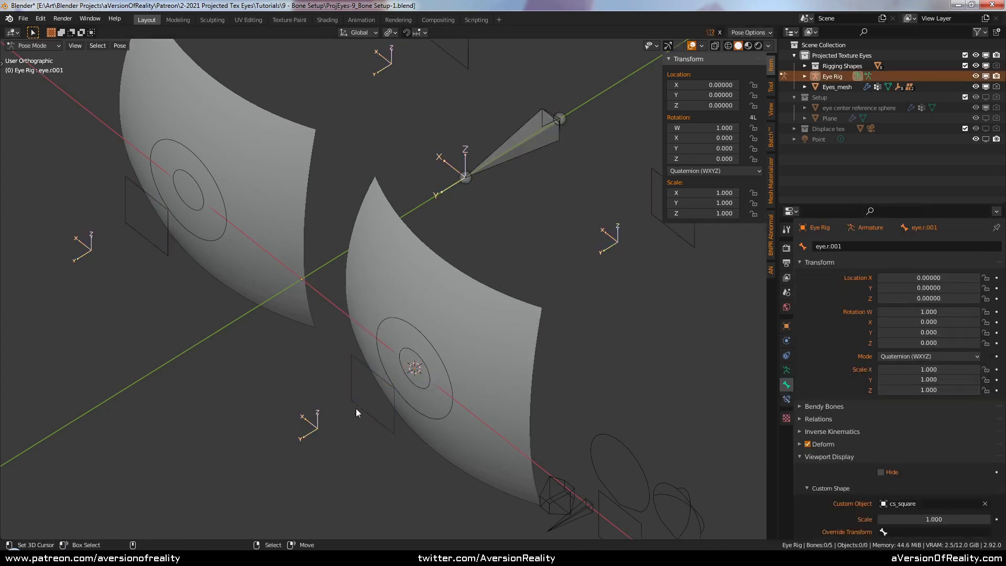
scroll(964, 467, "down", 4)
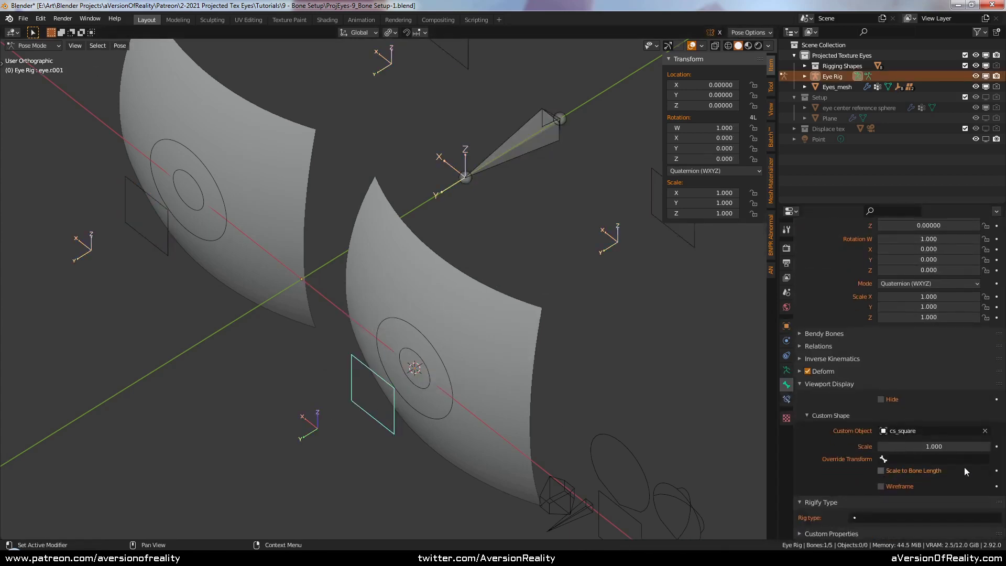
left_click(985, 431)
left_click(167, 255)
left_click(982, 430)
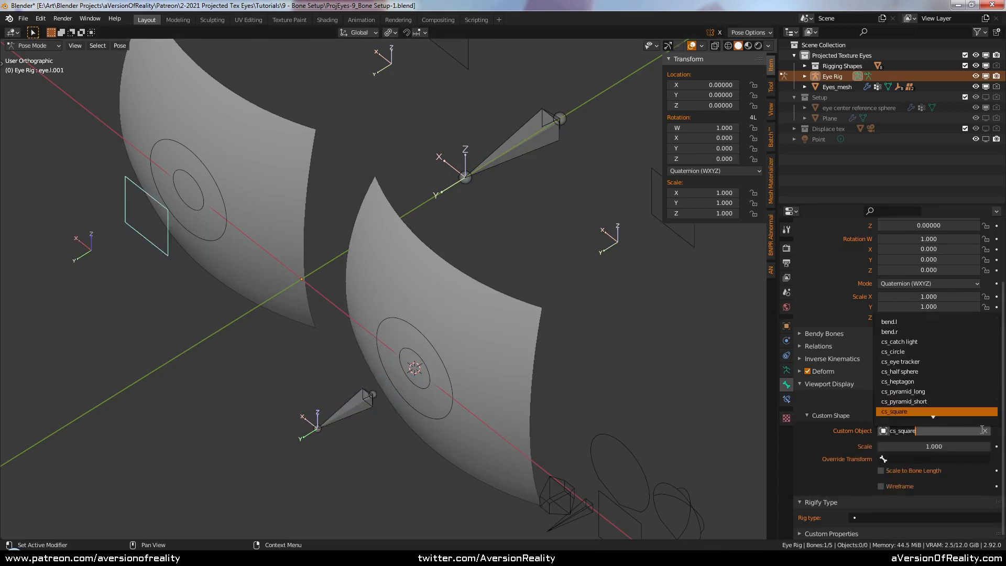
left_click(985, 431)
left_click(985, 431)
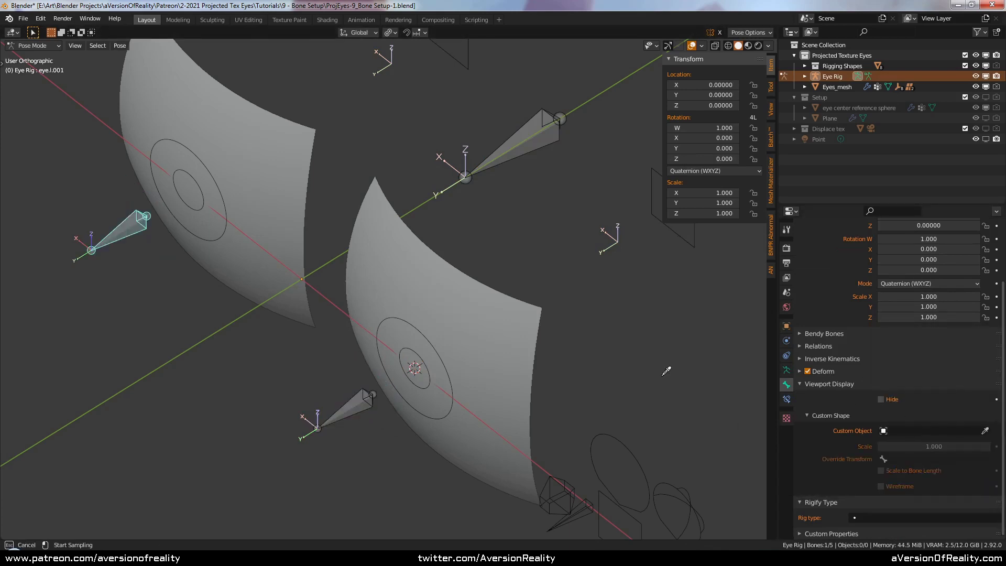
key("Escape")
Rename the duplicated bone eye.r.001 as iris.l
left_click(357, 400)
scroll(817, 300, "up", 4)
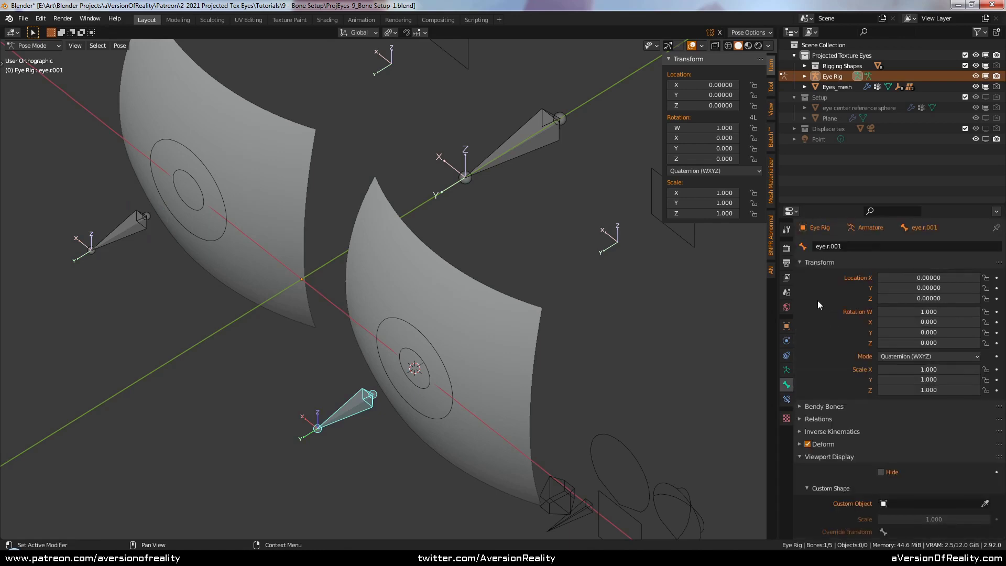
left_click(859, 247)
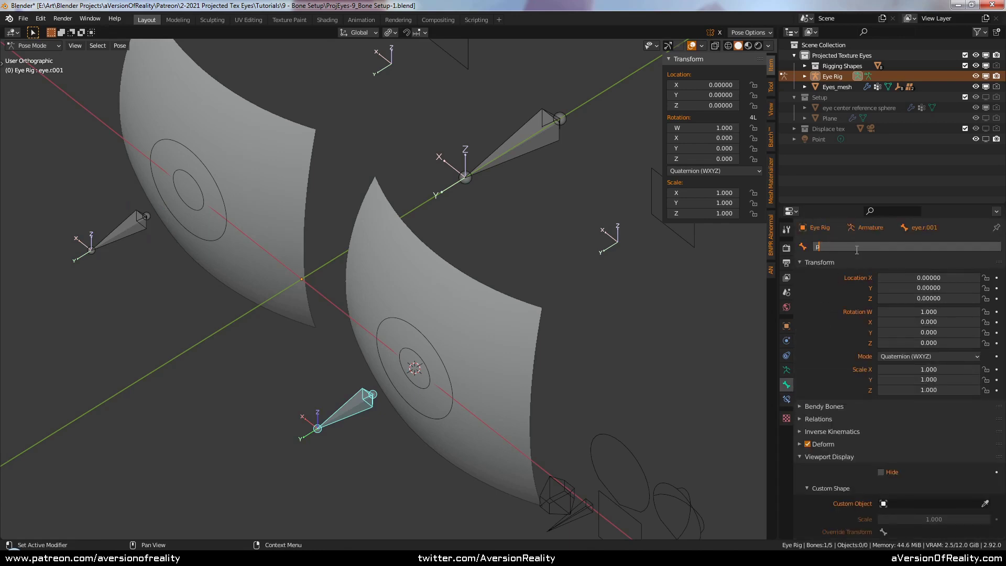
type("iris.l")
key("Return")
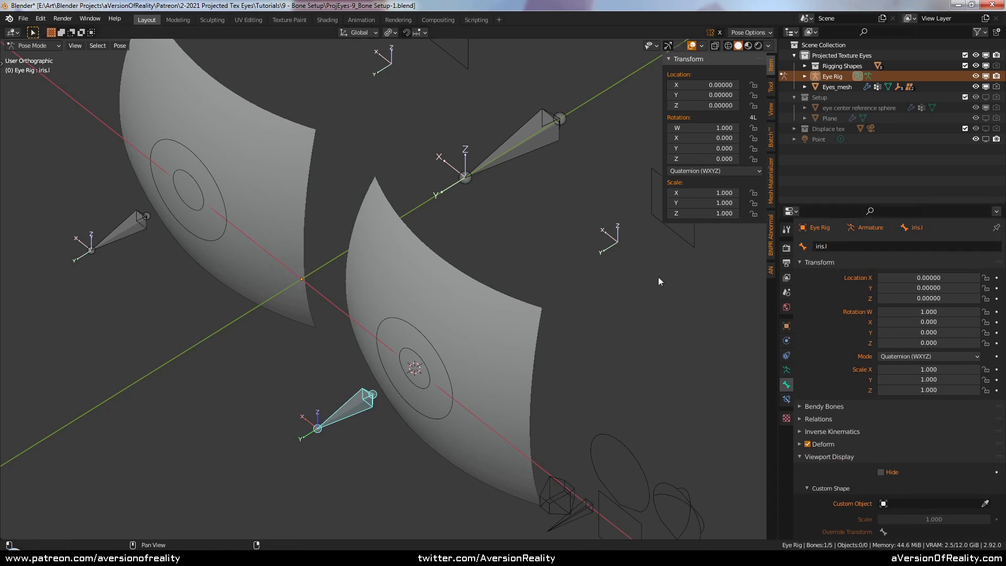
Rename the duplicated bone eye.l.001 as iris.r
left_click(118, 232)
left_click(856, 247)
type("iris.l")
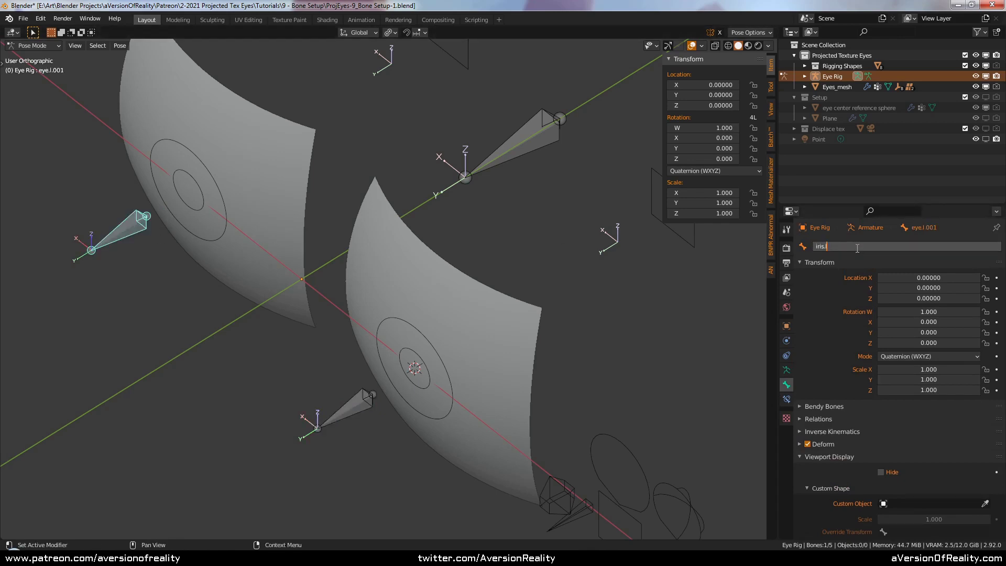
key("BackSpace")
type("r")
key("Return")
Snap the iris.l bone to the 3D cursor in Edit Mode, with its mirrored counterpart following
left_click(349, 411)
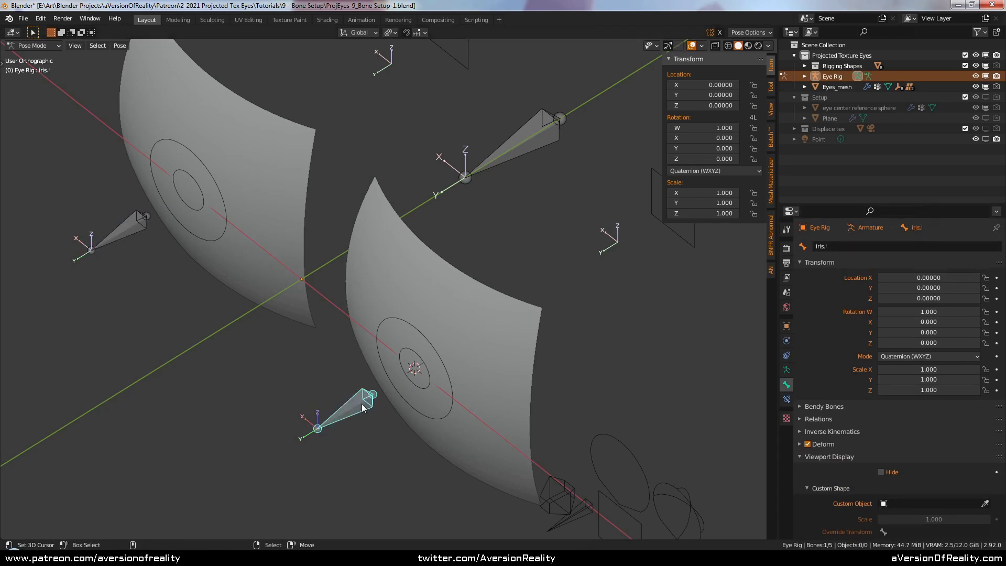
key("Tab")
key("shift+s")
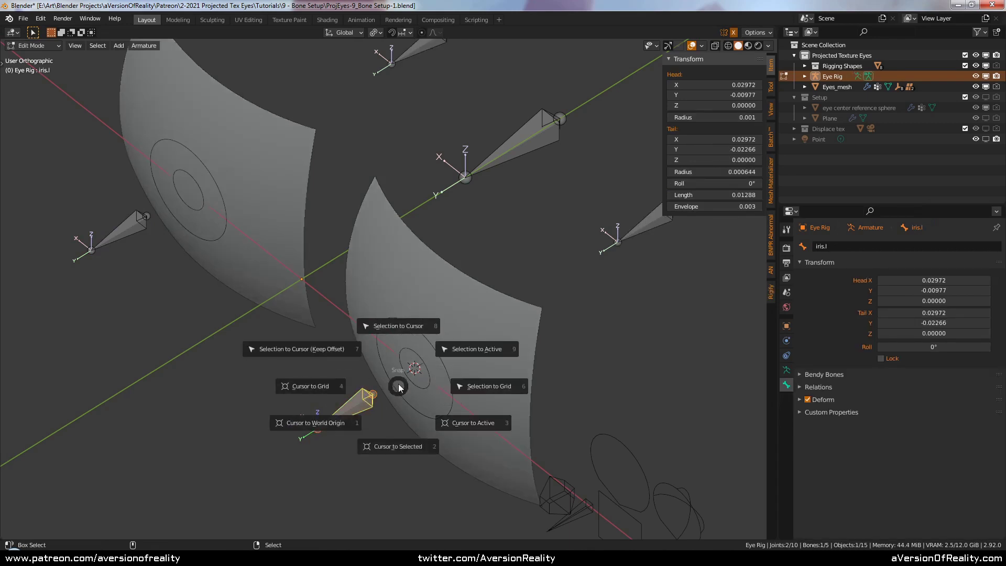
left_click(402, 340)
Duplicate the iris bones in place and scale the copies by 0.5
middle_click_drag(557, 325, 565, 298, "shift")
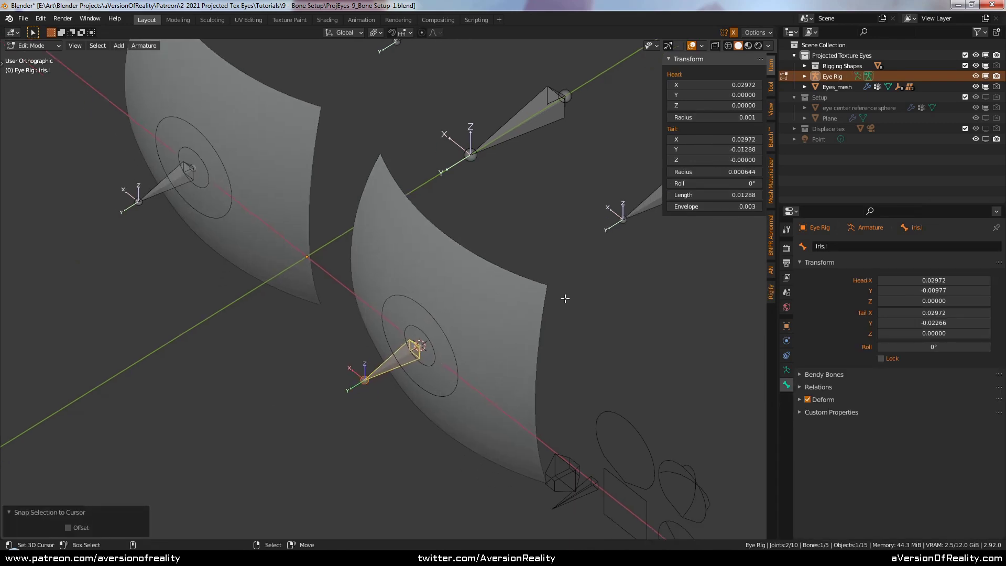
key("shift+d")
right_click(564, 298)
type("s")
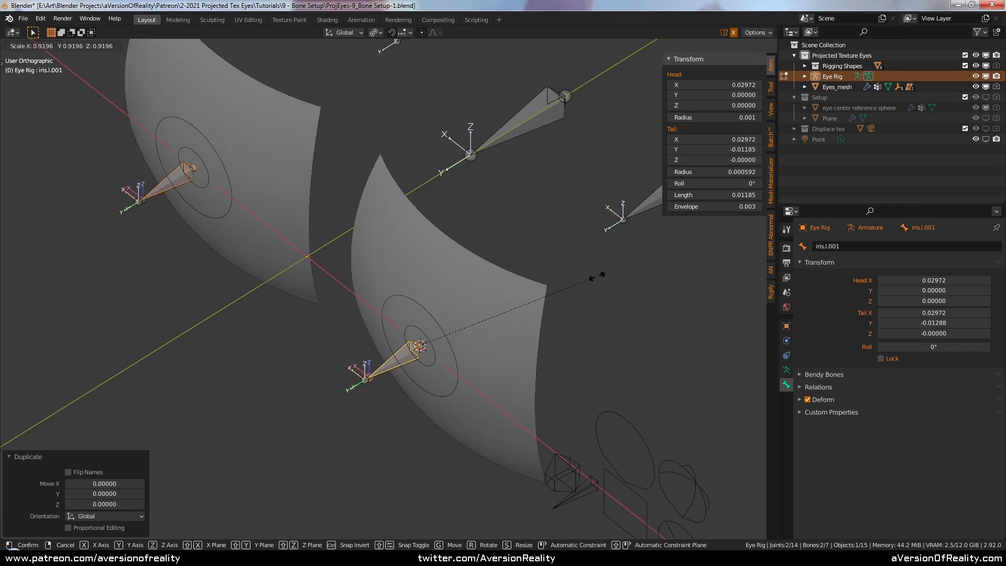
type(".5")
key("Return")
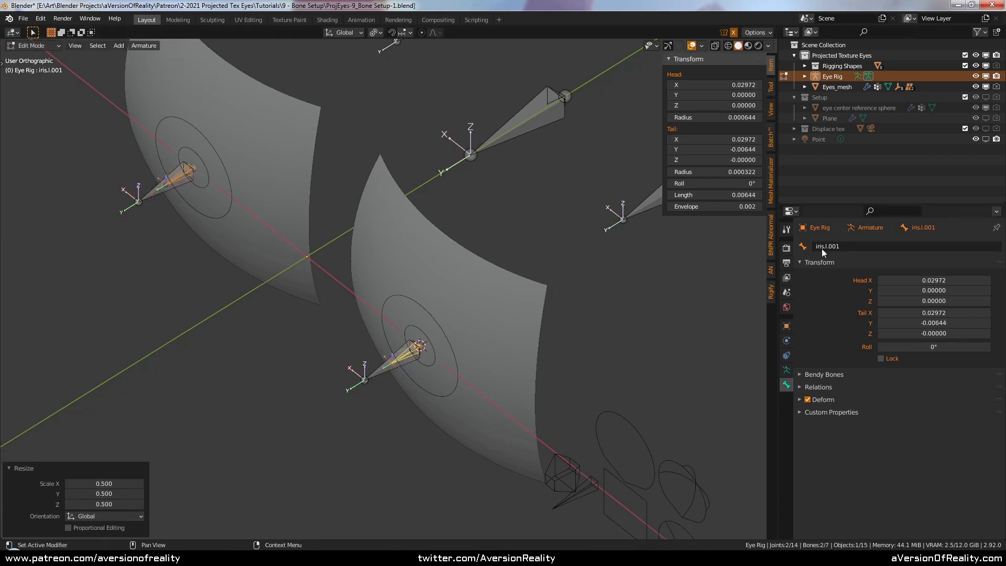
Rename the half-size bones pupil.l and pupil.r to match their iris bones' sides
left_click(845, 248)
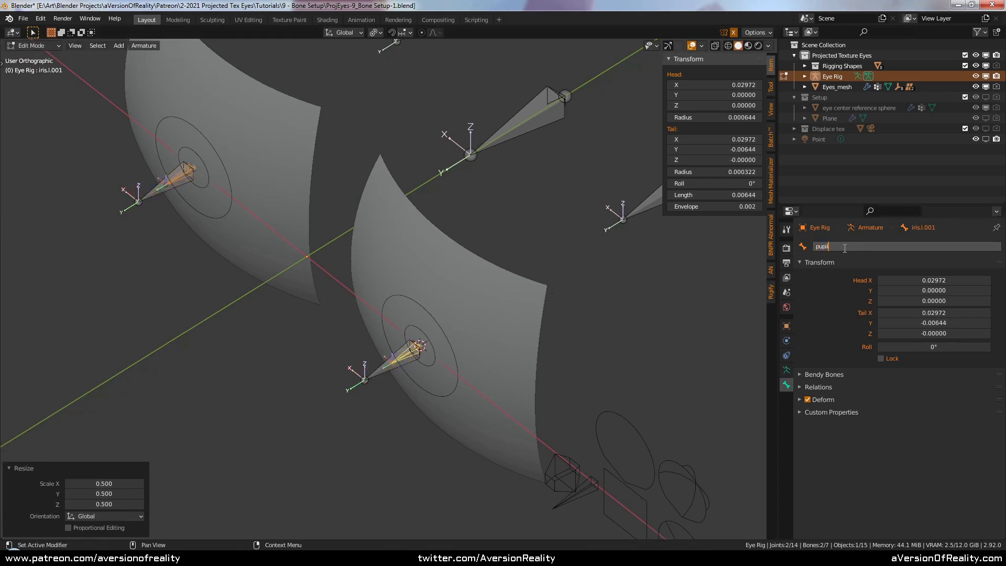
type("pupil.l")
key("Return")
left_click(184, 178)
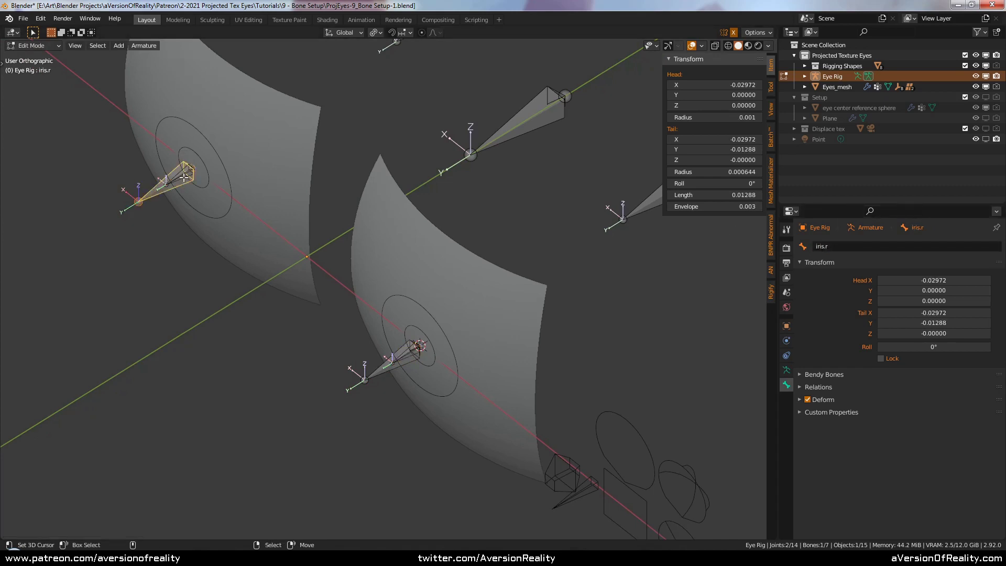
left_click(856, 246)
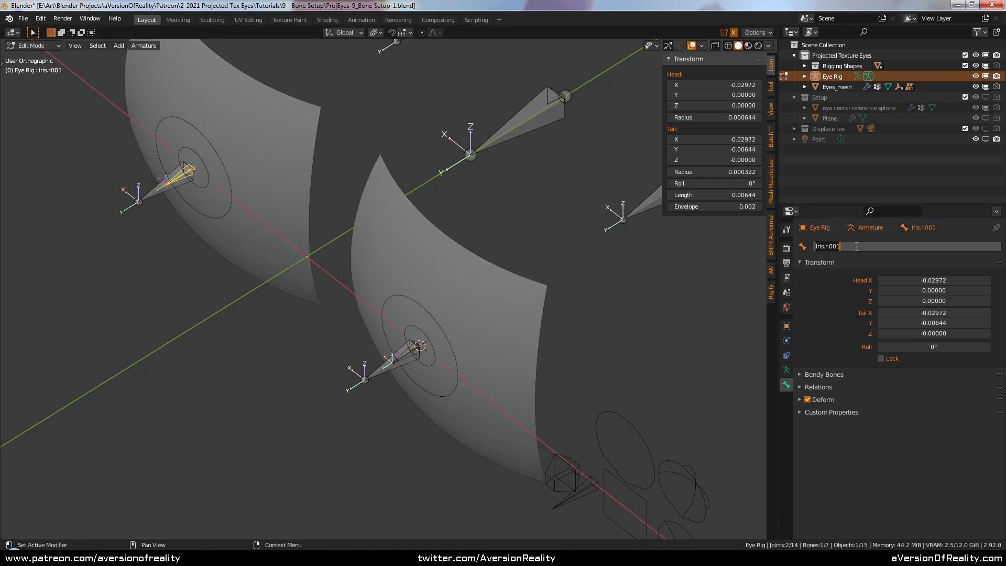
type("pupil.r")
key("Return")
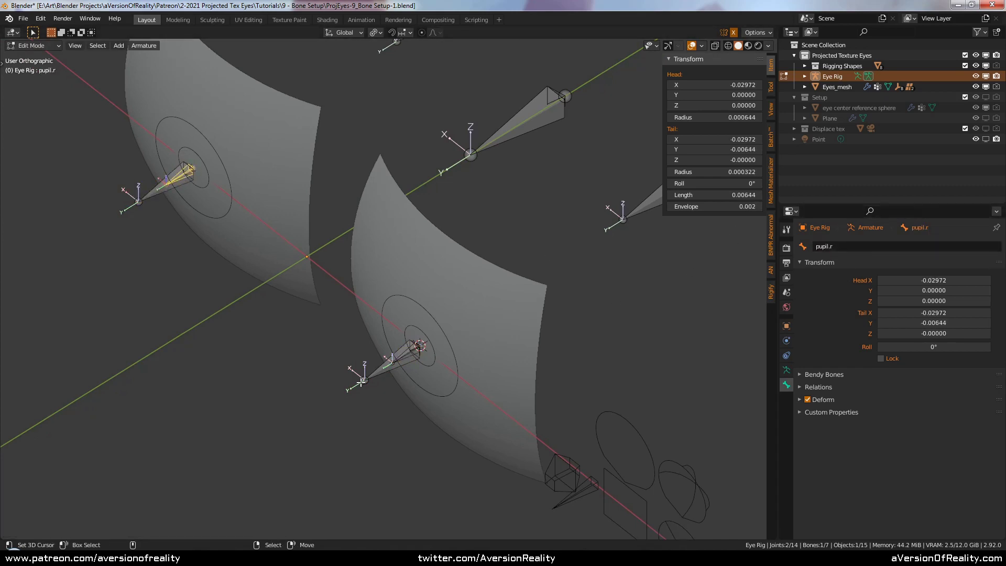
Assign the cs_pyramid_short custom shape to the pupil.l bone in Pose Mode
left_click(409, 354)
key("ctrl+Tab")
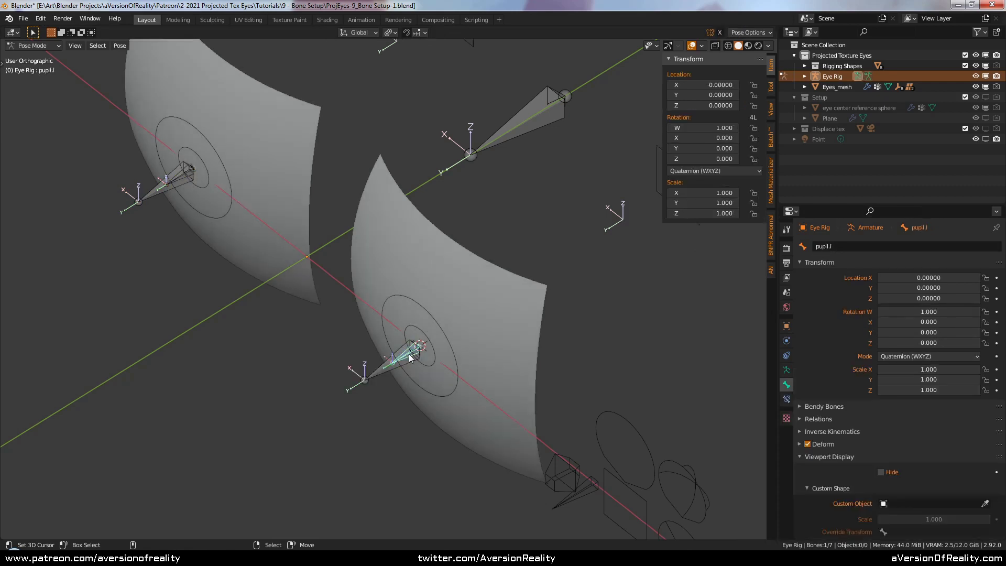
right_click(410, 355)
right_click(410, 355)
middle_click_drag(693, 347, 588, 280, "shift")
scroll(839, 417, "down", 3)
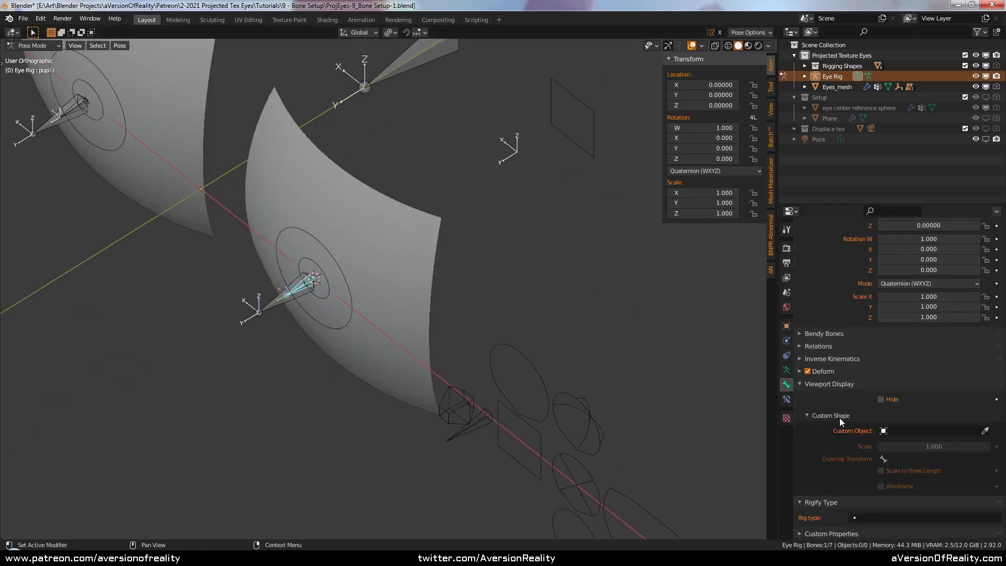
left_click(985, 430)
left_click(463, 393)
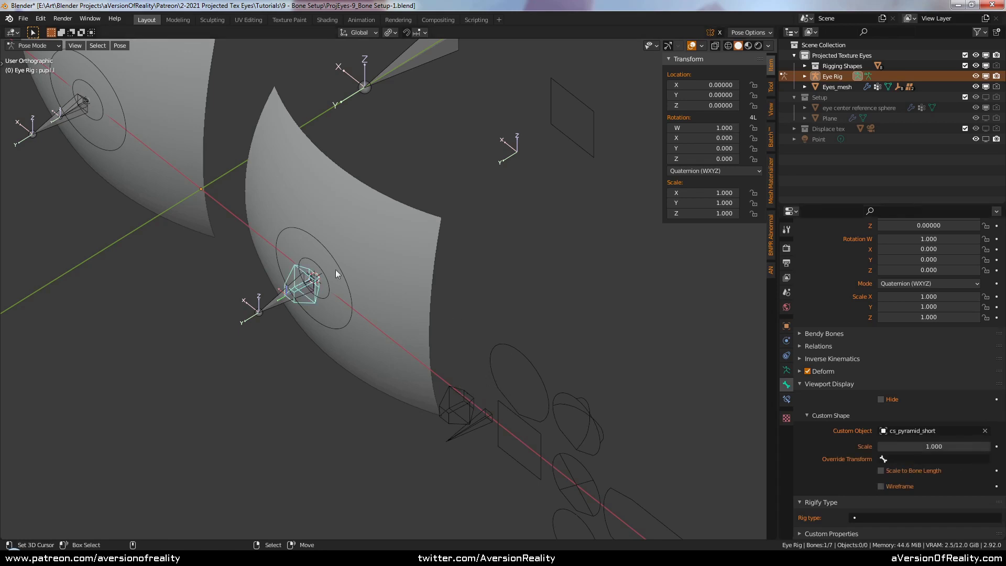
Assign the cs_pyramid_short custom shape to the pupil.r bone
right_click(78, 114)
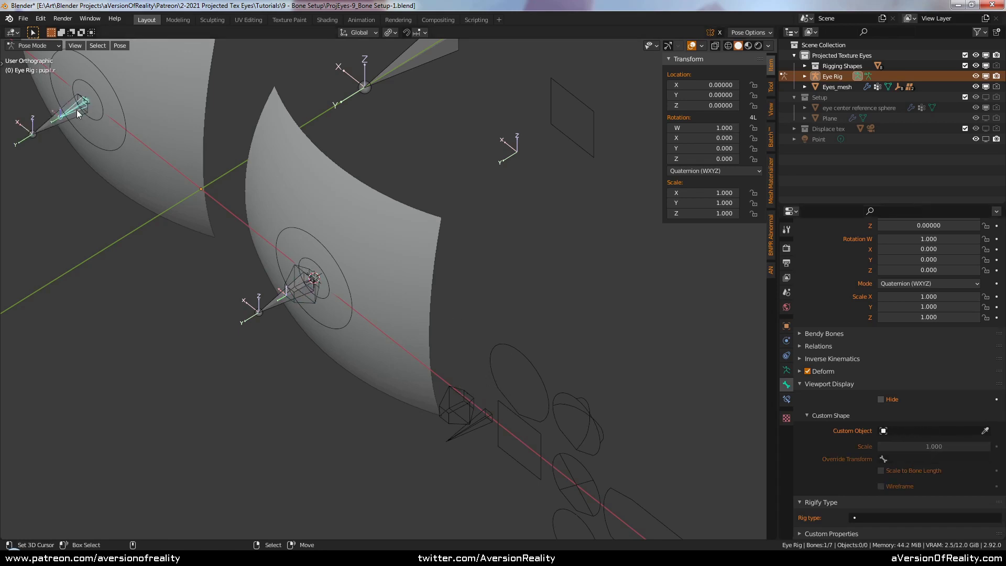
left_click(985, 431)
left_click(465, 388)
middle_click_drag(492, 232, 581, 300, "shift")
Duplicate the iris bones in Edit Mode and move the copies about -0.102 along Y, out in front of the eyes
right_click(402, 346)
middle_click_drag(557, 258, 563, 254)
right_click(385, 368)
key("Tab")
scroll(450, 352, "down", 6)
scroll(461, 348, "up", 2)
middle_click_drag(448, 347, 542, 251, "shift")
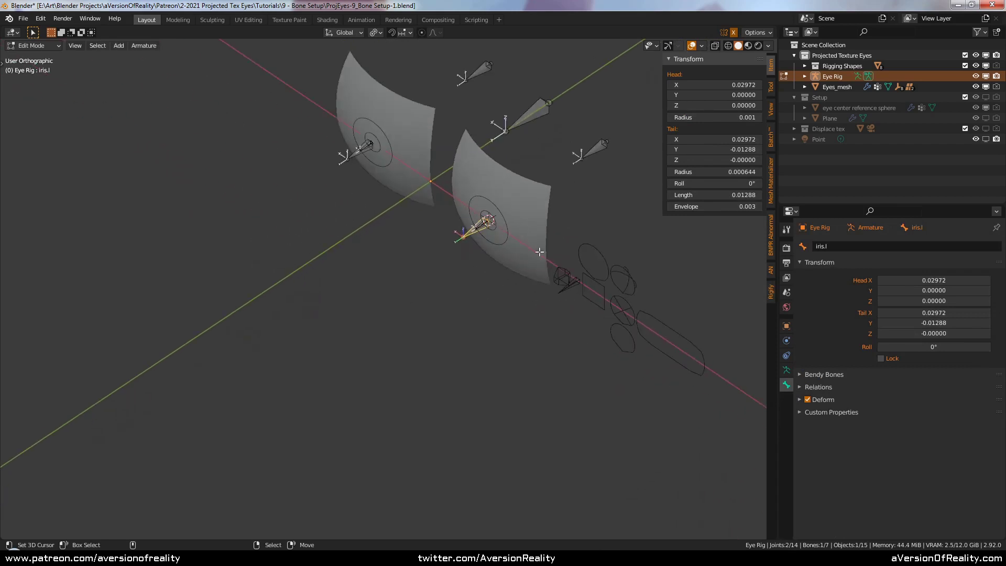
key("shift+d")
key("y")
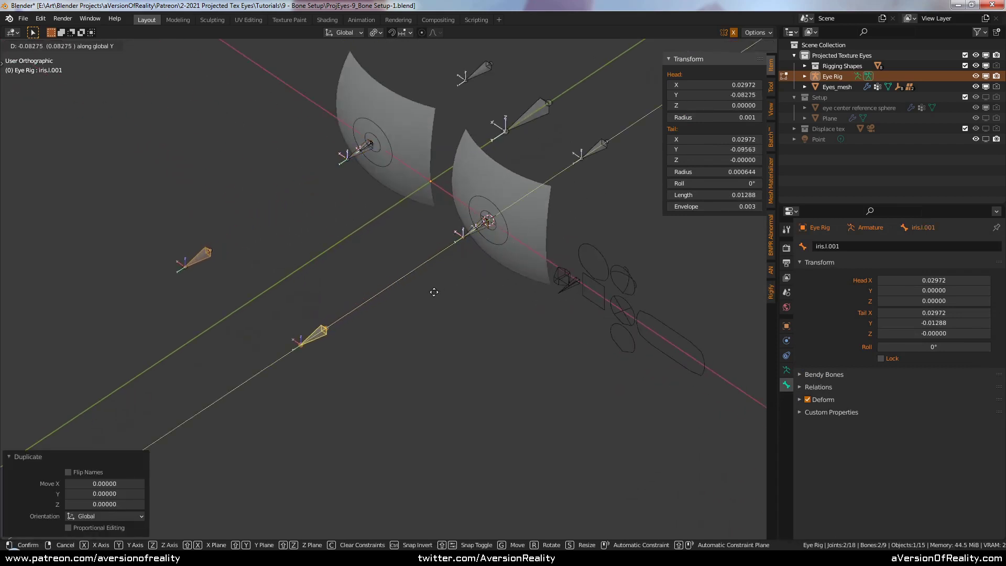
left_click(414, 314)
middle_click_drag(419, 314, 464, 312, "shift")
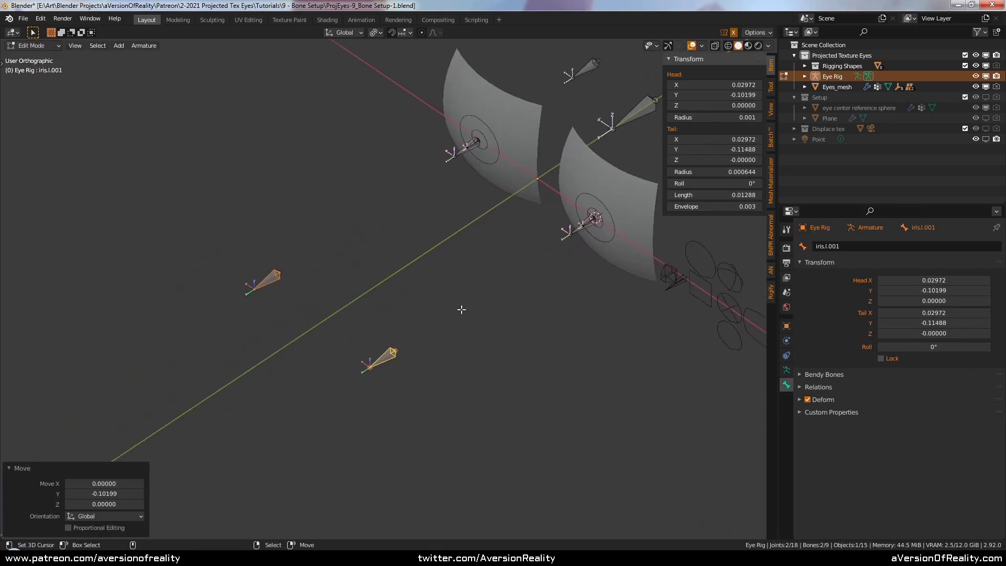
scroll(464, 324, "up", 1)
Rename the two duplicated bones in front of the eyes eye_target.l and eye_target.r to match their sides
left_click(389, 380)
left_click(849, 249)
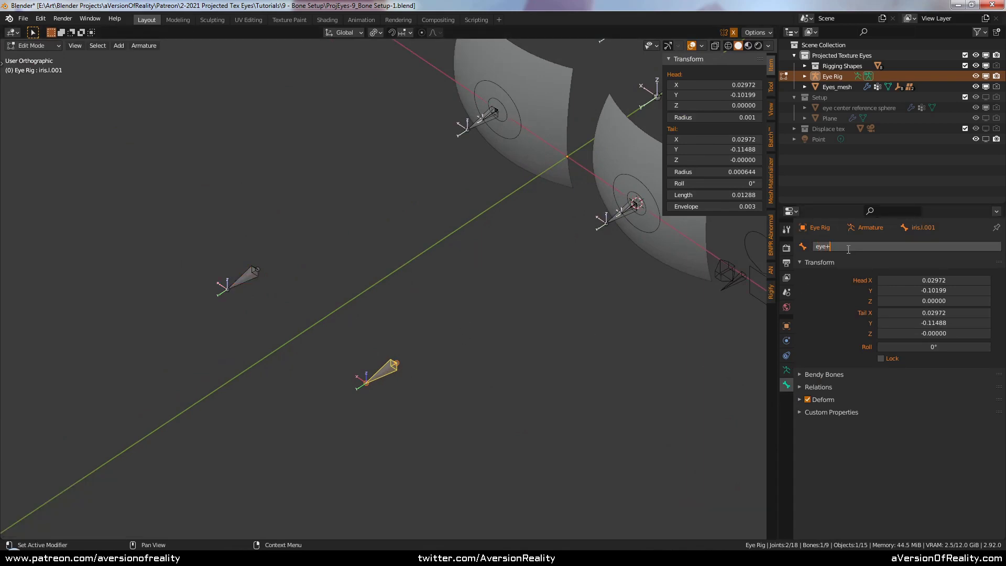
type("eye_target.l")
key("Return")
left_click(254, 279)
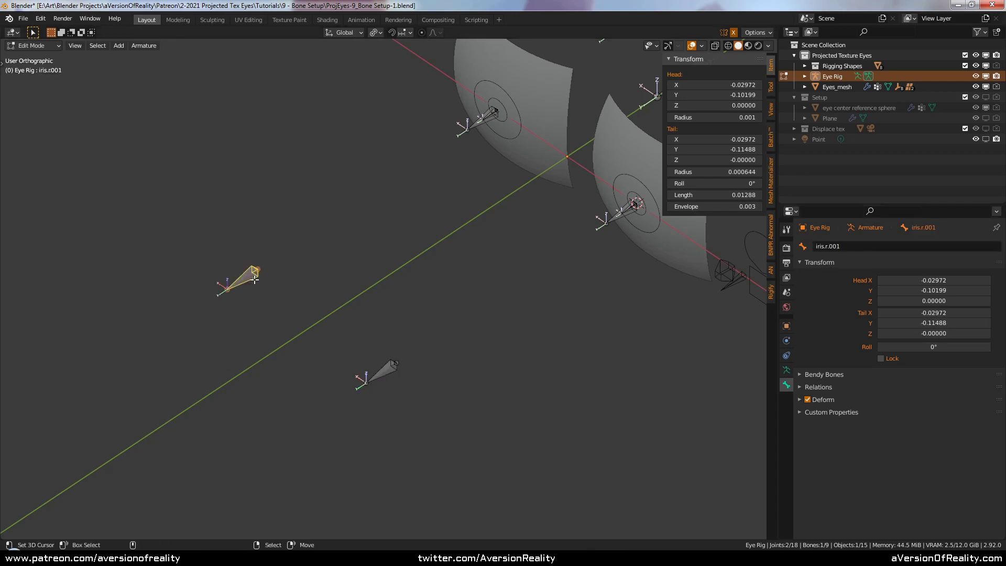
left_click(856, 246)
type("eye_target.l")
key("BackSpace")
type("r")
key("Return")
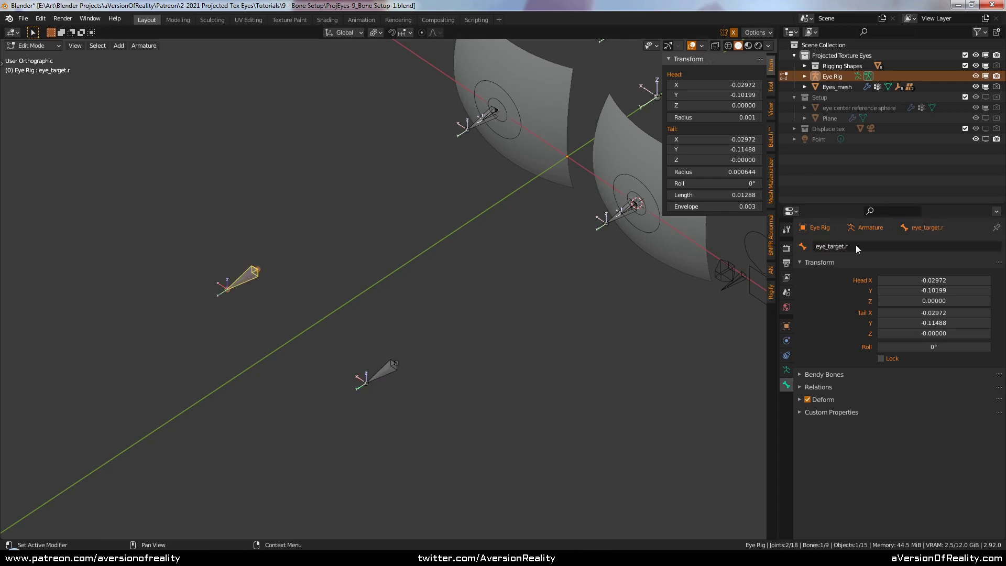
key("Tab")
middle_click_drag(634, 257, 516, 316, "shift")
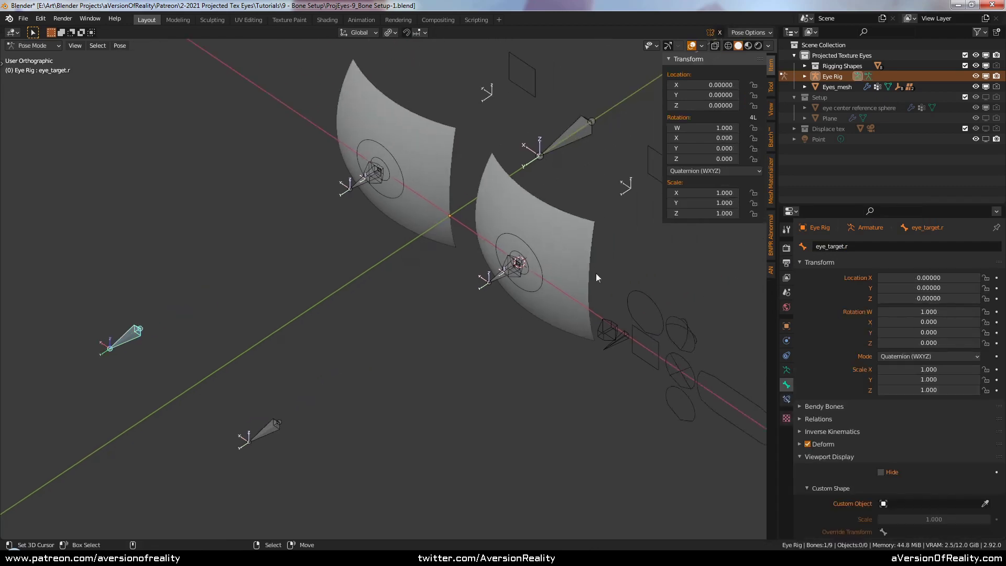
middle_click_drag(629, 256, 567, 275, "shift")
key("Tab")
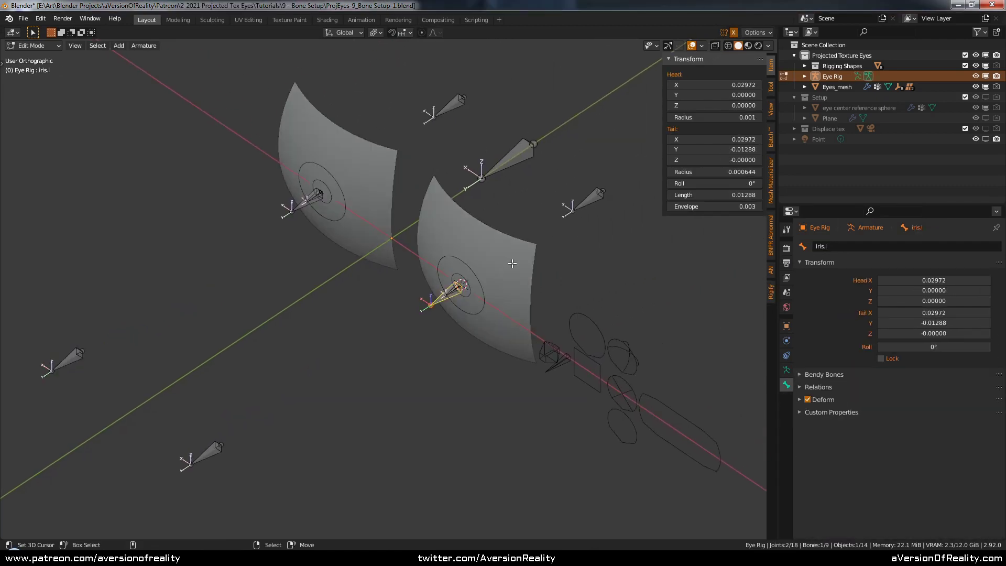
key("KP_7")
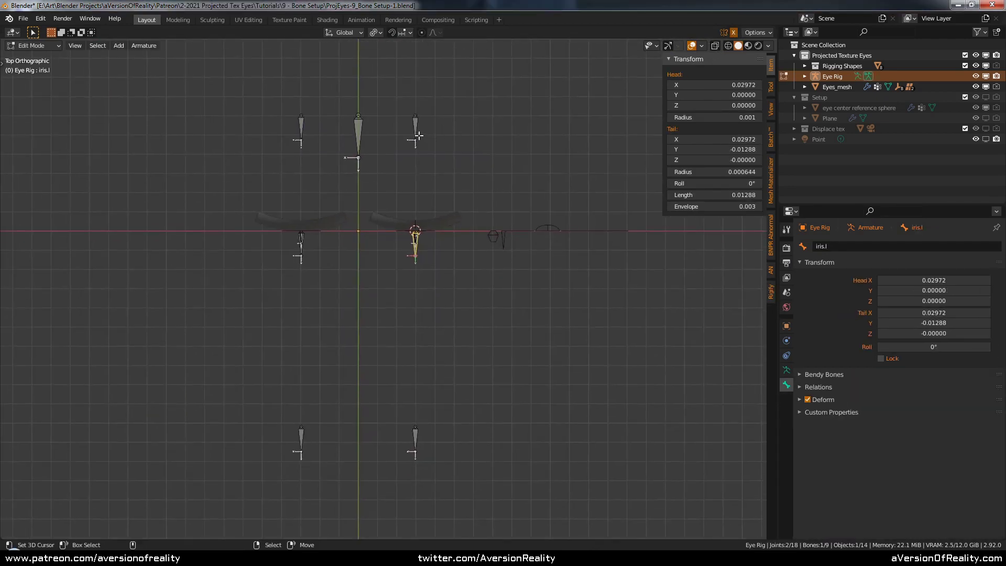
left_click(414, 429)
scroll(434, 419, "up", 1)
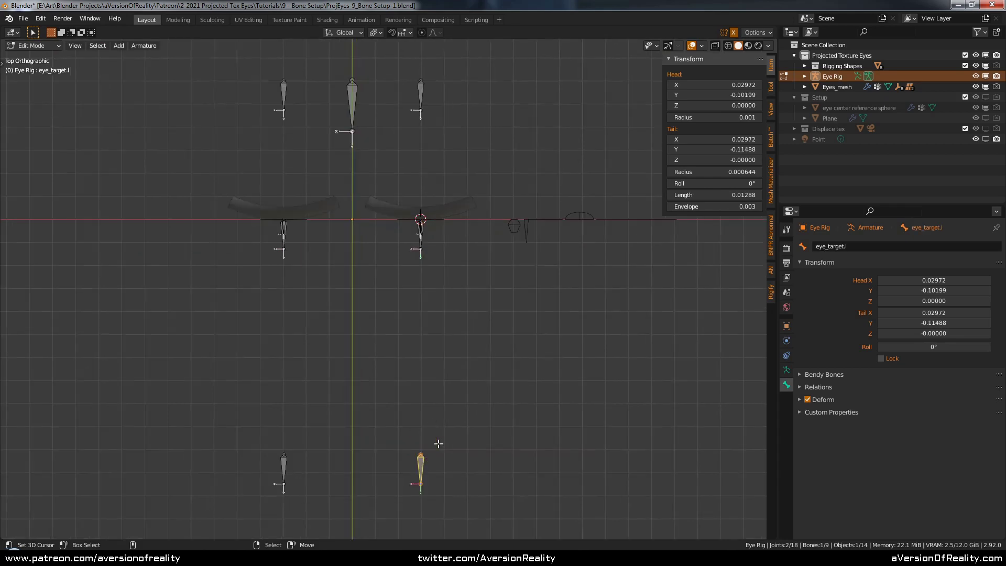
key("g")
key("y")
right_click(461, 288)
key("alt+a")
Snap the 3D cursor to the head of the eye.r bone, behind the eye on the positive X side
middle_click_drag(516, 201, 497, 270, "shift")
right_click(524, 233)
key("Tab")
key("Tab")
key("shift+s")
left_click(551, 282)
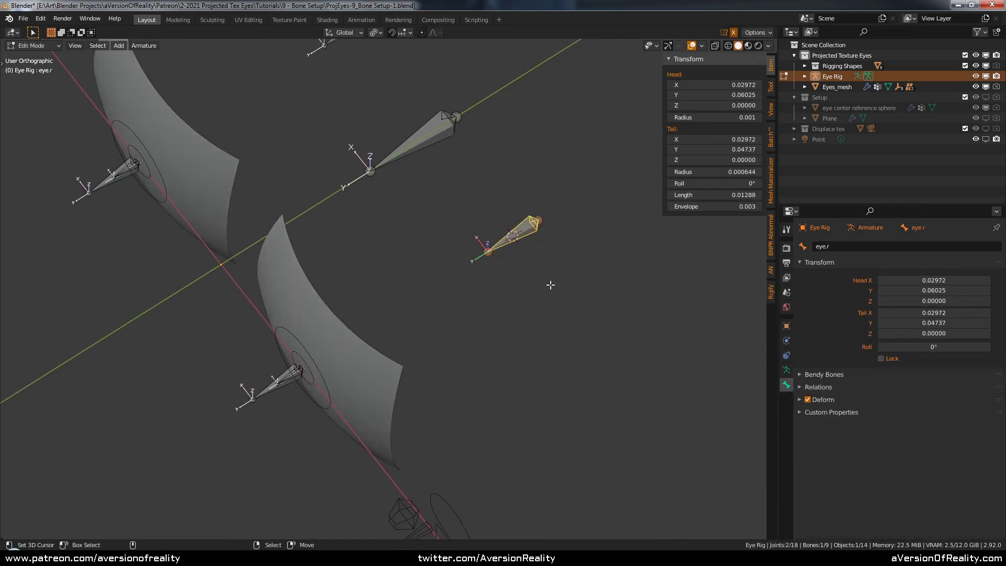
key("Tab")
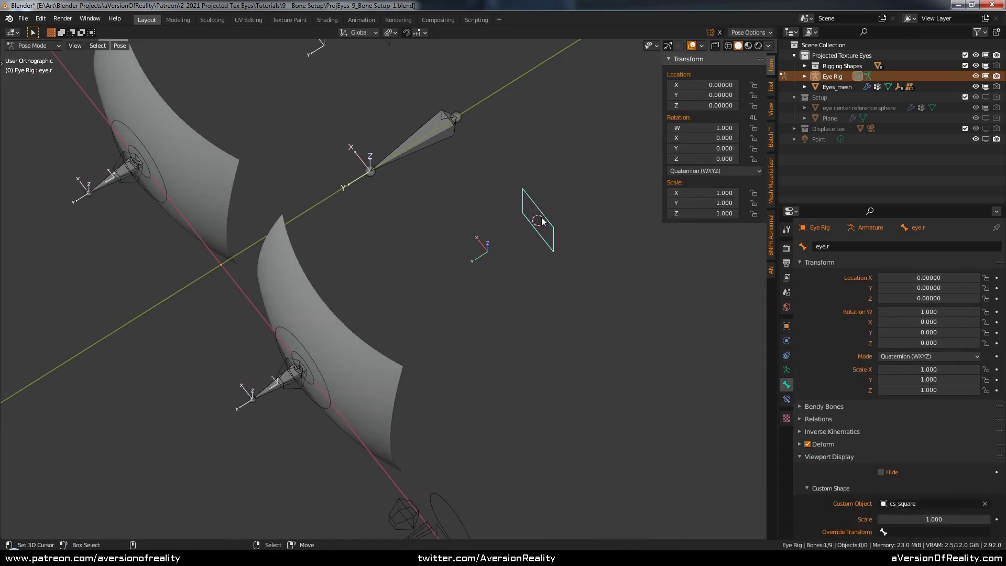
Duplicate the iris.l bone in Edit Mode with its mirrored counterpart and move the copies about 0.035 along Y, behind the eyes
right_click(277, 389)
key("Tab")
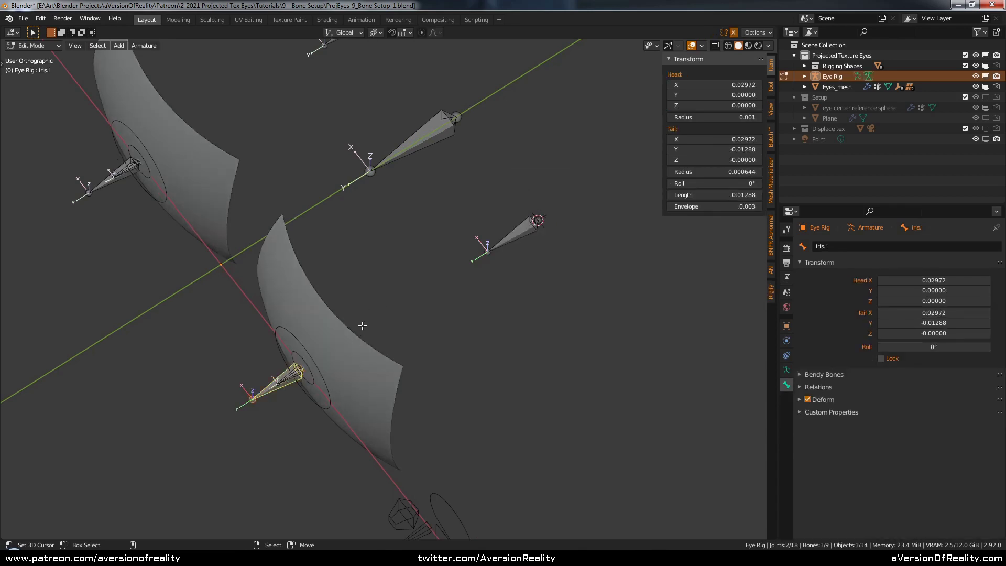
key("shift+d")
right_click(363, 326)
key("g")
key("y")
left_click(529, 174)
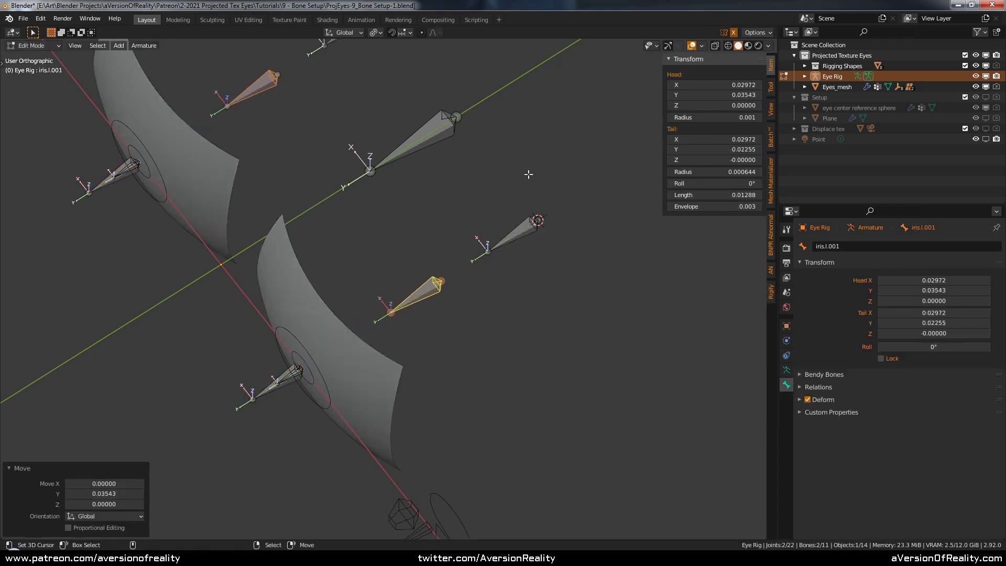
middle_click_drag(528, 174, 491, 218, "shift")
Rename the two new bones behind the eyes eye_track.l and eye_track.r to match their sides
left_click(858, 246)
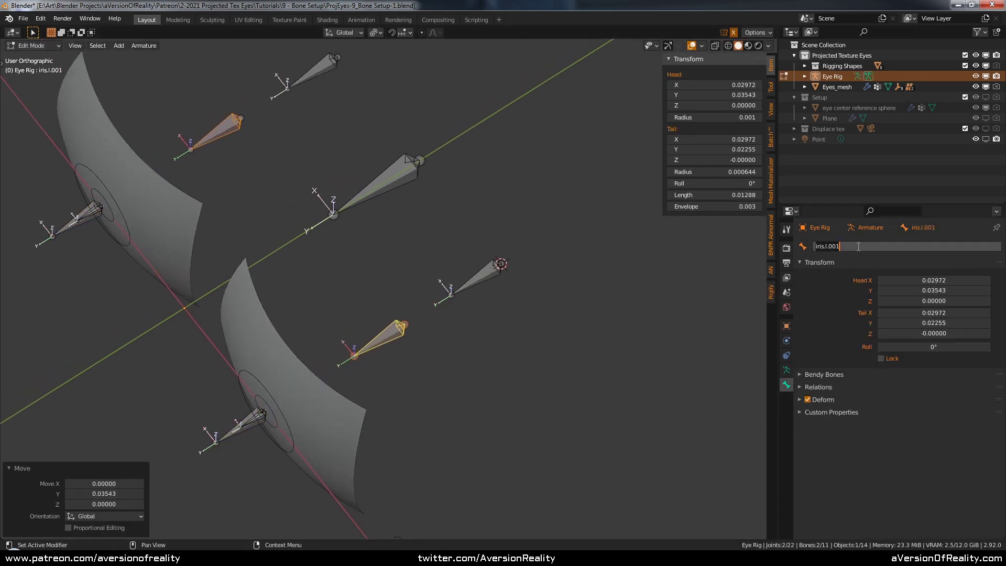
type("eye_track.l")
key("Return")
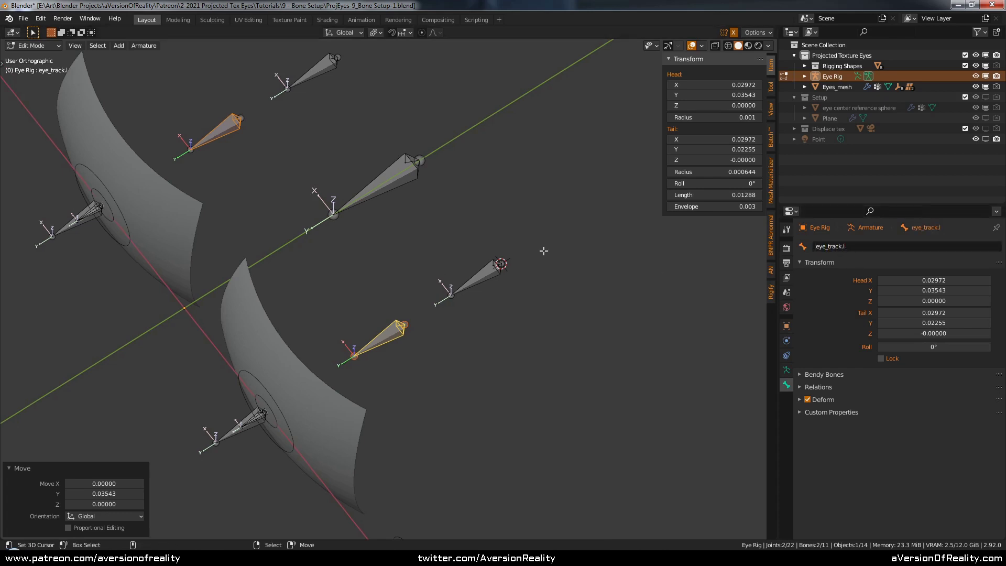
left_click(231, 134)
left_click(858, 247)
type("eye_track.l")
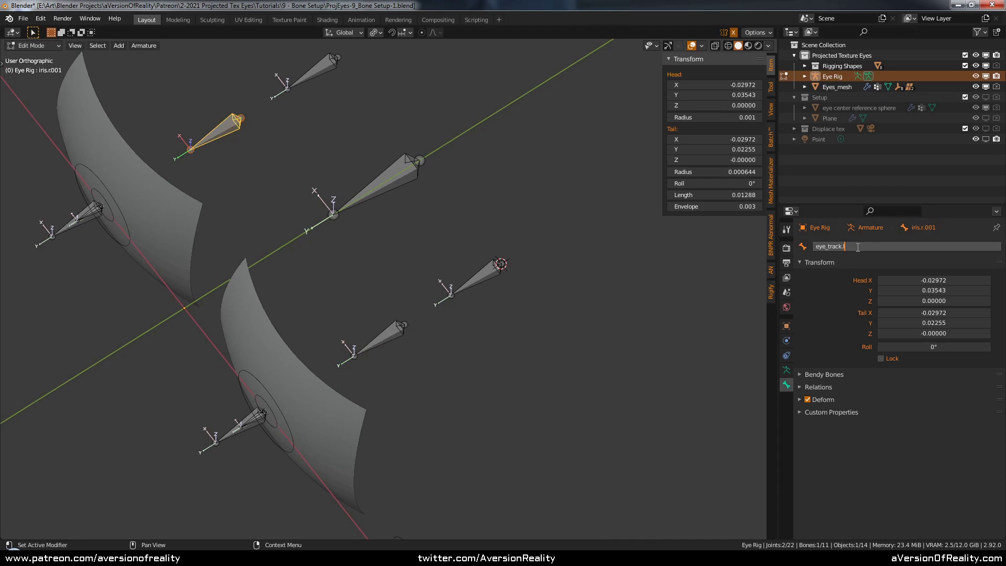
key("Return")
Scale the eye_track.l bone down to about 0.0079 long and snap it to the 3D cursor at the eye bone's head
left_click(396, 327)
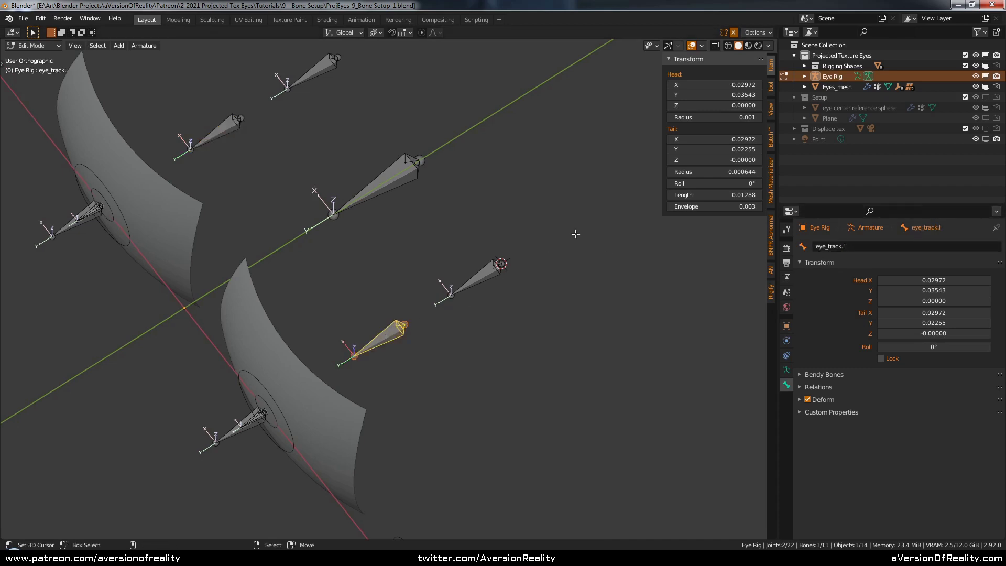
key("s")
left_click(539, 251)
key("shift+s")
left_click(544, 192)
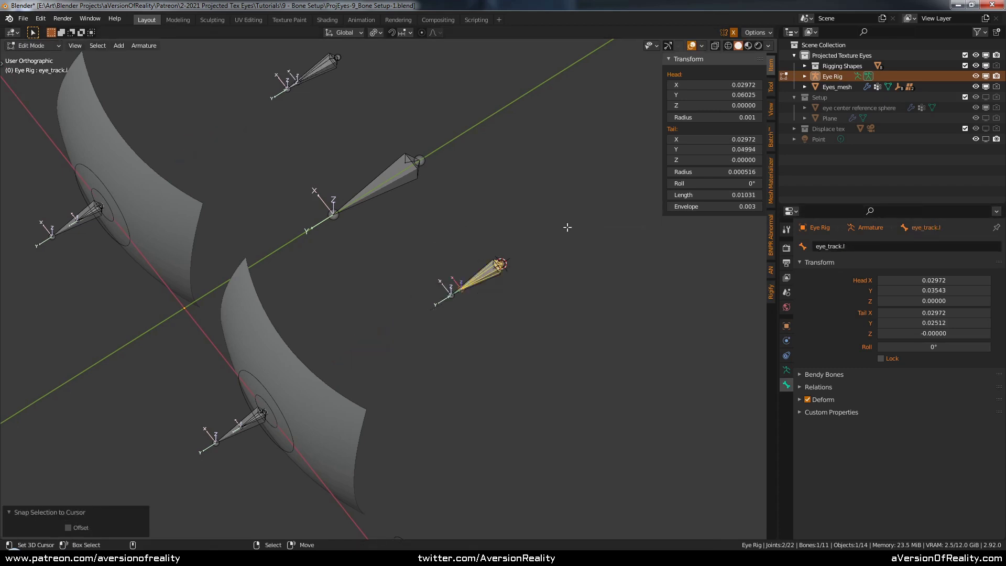
scroll(532, 256, "up", 3)
key("ctrl+Tab")
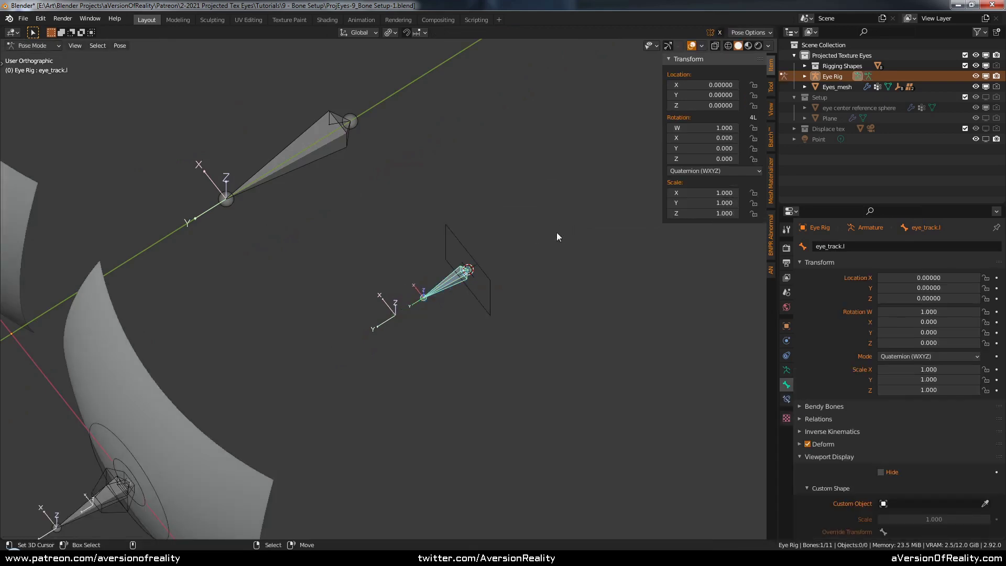
scroll(458, 293, "down", 1)
scroll(458, 293, "down", 2)
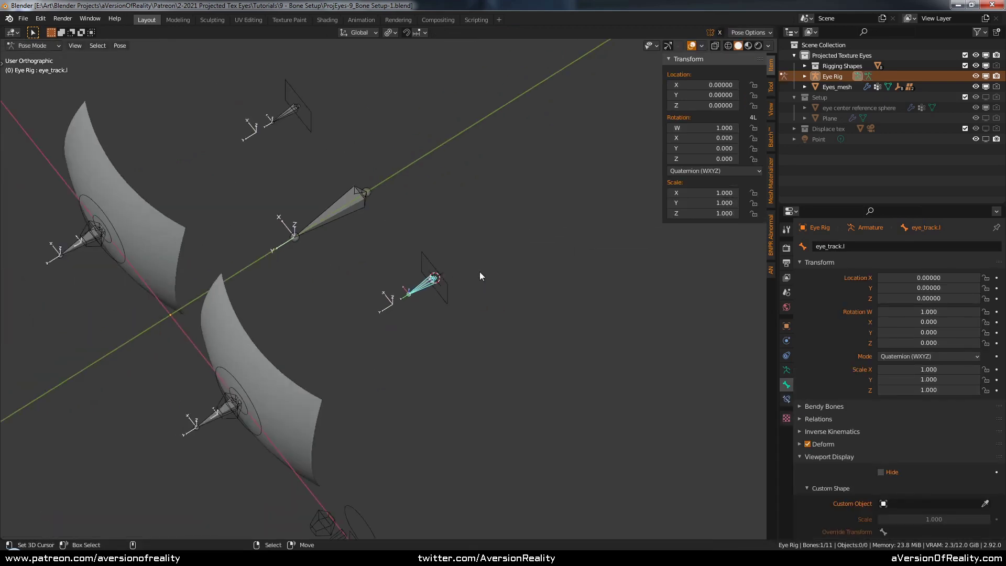
Duplicate the eye_track bones in place in Edit Mode and scale the copies by about 0.555
key("Tab")
scroll(479, 272, "up", 1)
key("shift+d")
right_click(554, 248)
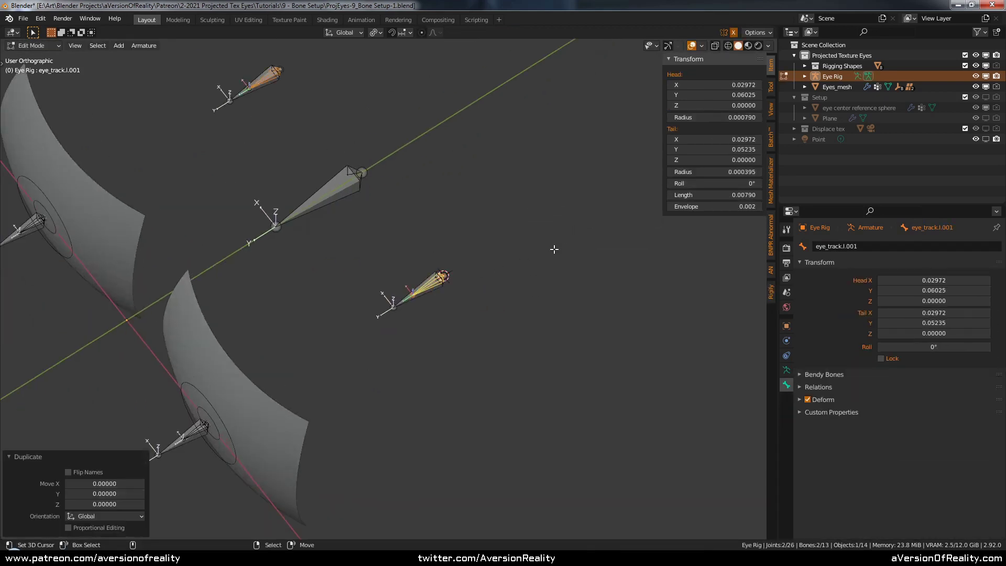
scroll(551, 247, "up", 2)
key("s")
left_click(543, 222)
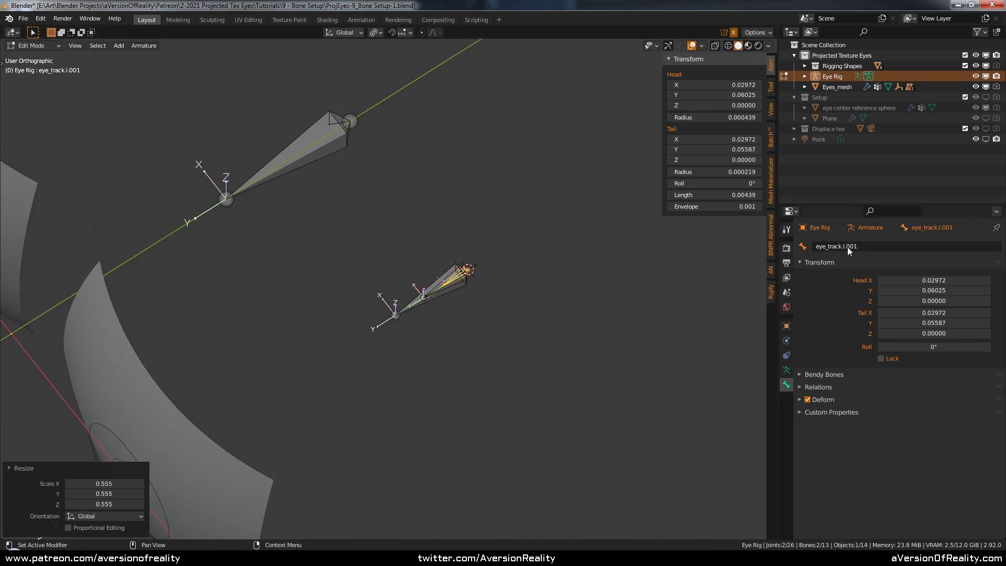
Rename the small eye_track.l copy eye_track_offset.l and copy its name
left_click(873, 247)
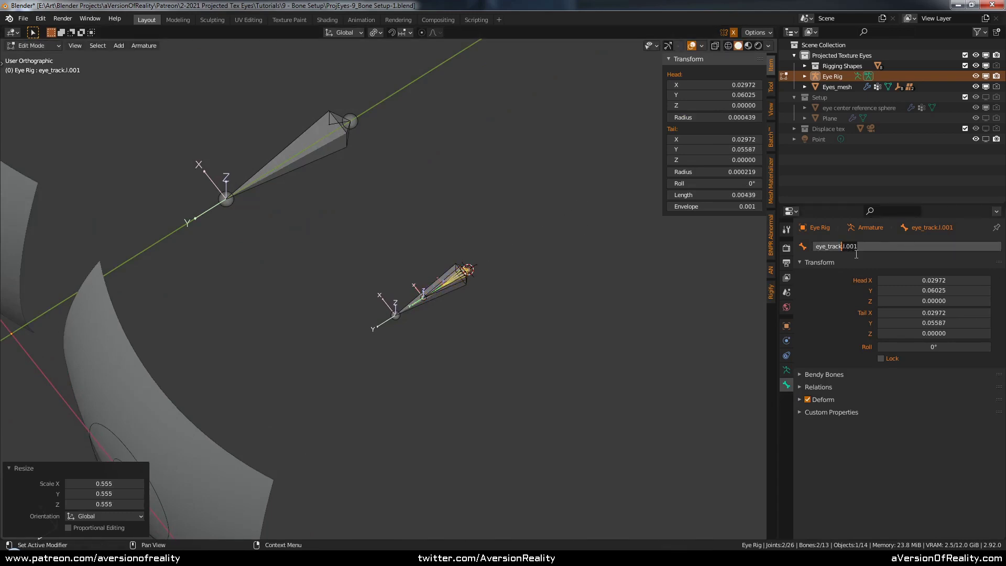
type("_")
type("offset.l")
key("Return")
left_click(860, 249)
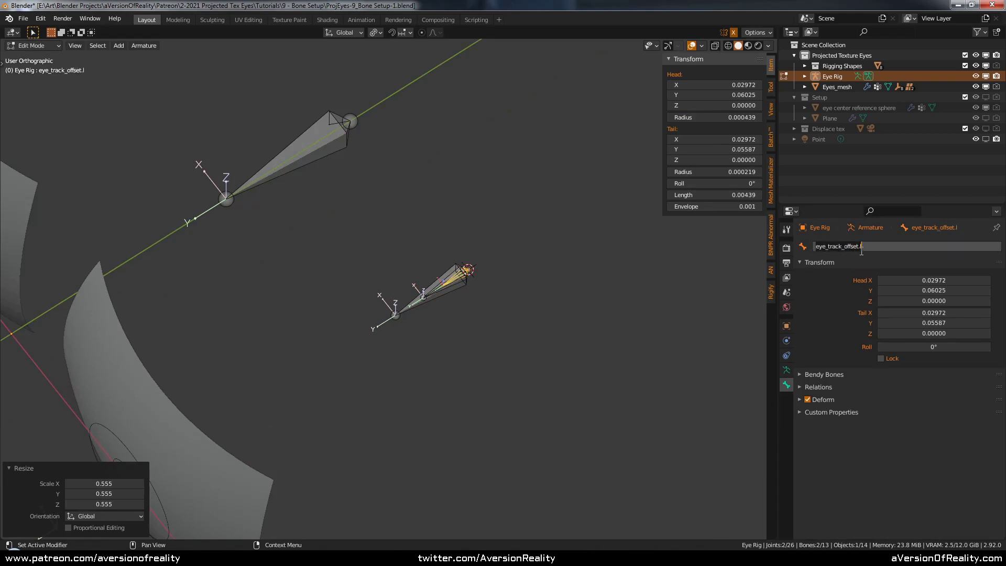
key("Return")
Rename the small copy inside the eye_track.r bone with the copied name eye_track_offset.l
scroll(440, 201, "down", 2)
middle_click_drag(440, 202, 446, 280, "shift")
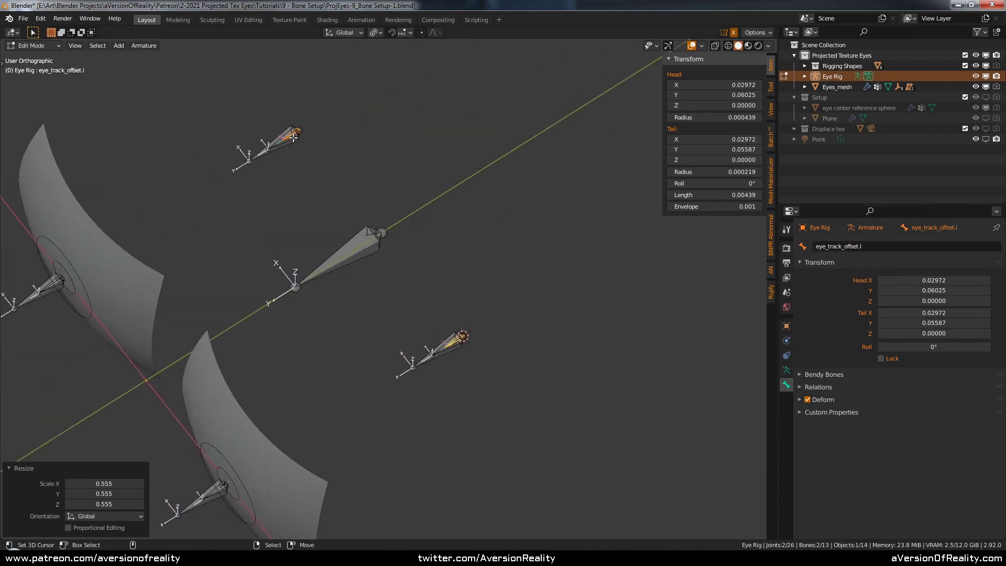
right_click(293, 138)
scroll(293, 135, "down", 1)
key("alt+a")
right_click(306, 161)
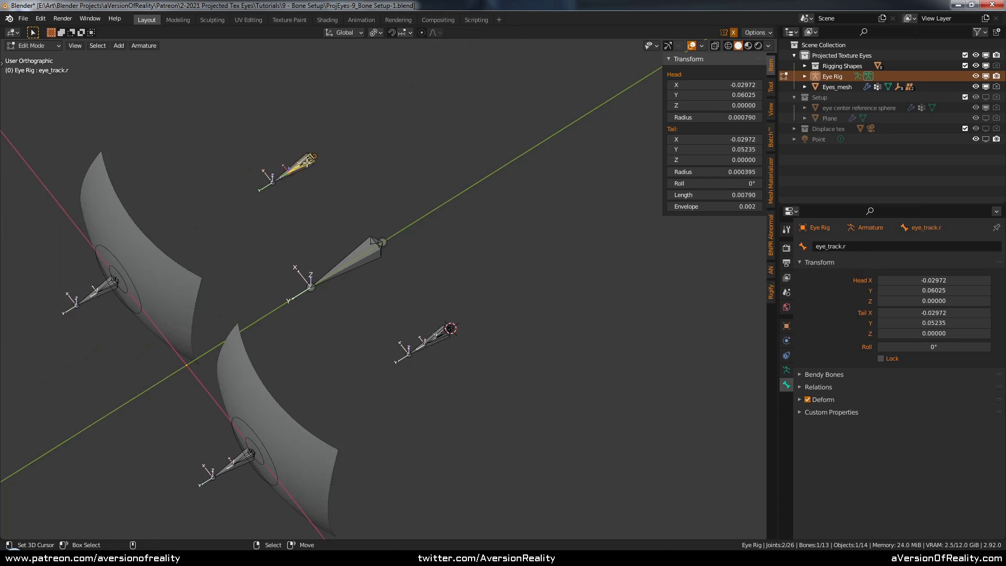
right_click(308, 160)
right_click(307, 159)
right_click(306, 159)
left_click(883, 247)
type("eye_track_offset.r.001")
key("Return")
Assign the cs_pyramid_short custom shape to the offset bone on the negative X side in Pose Mode
key("ctrl+Tab")
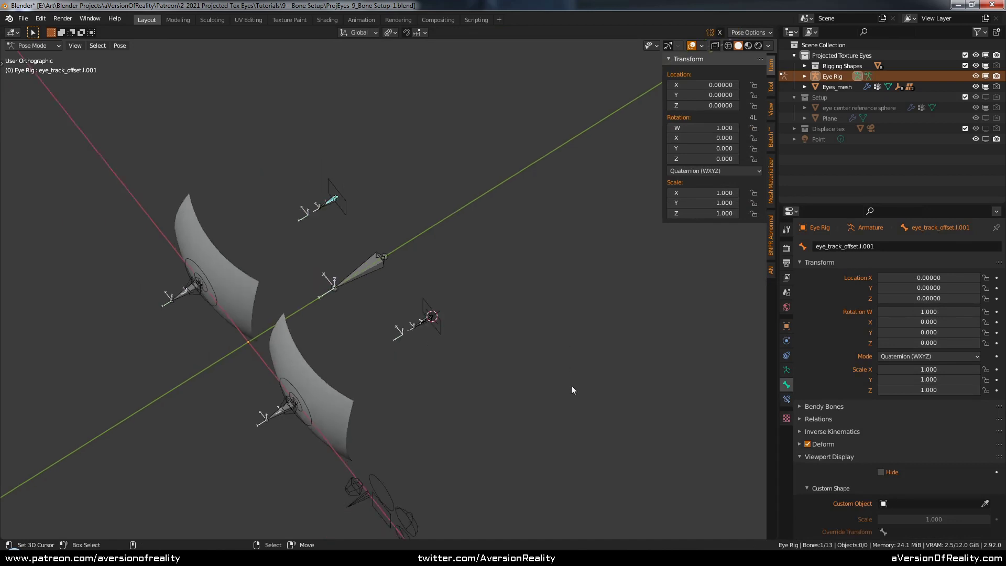
middle_click_drag(571, 387, 526, 269, "shift")
left_click(786, 399)
middle_click_drag(599, 345, 638, 335)
left_click(786, 384)
left_click(985, 430)
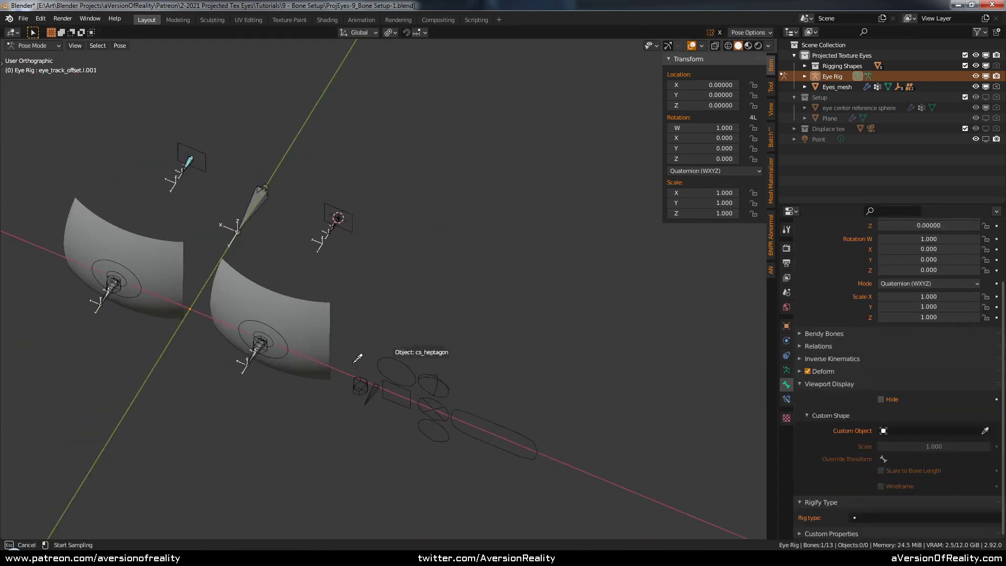
left_click(365, 377)
Assign the cs_pyramid_short custom shape to the eye_track_offset.l bone
scroll(422, 292, "up", 3)
left_click(401, 187)
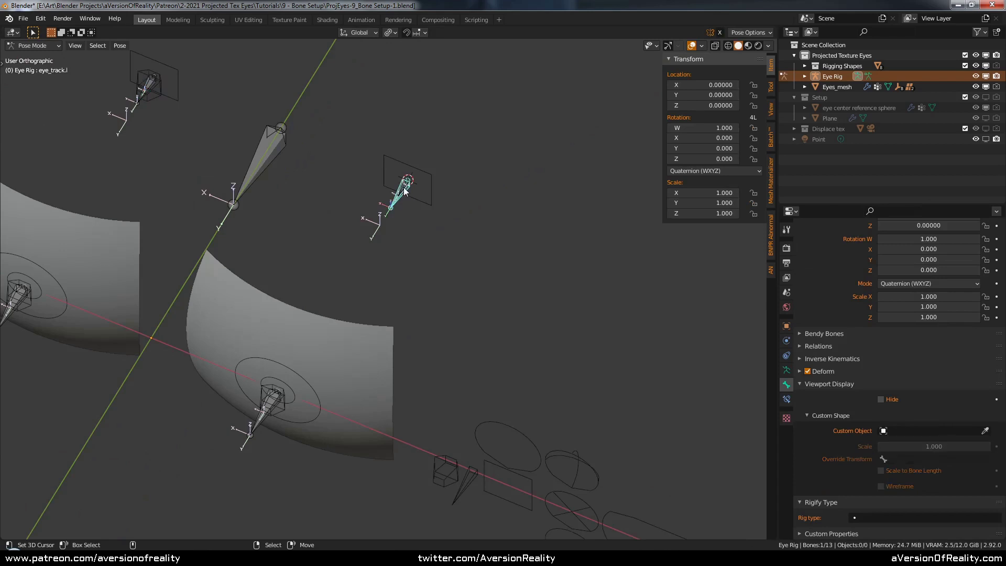
left_click(985, 431)
left_click(461, 461)
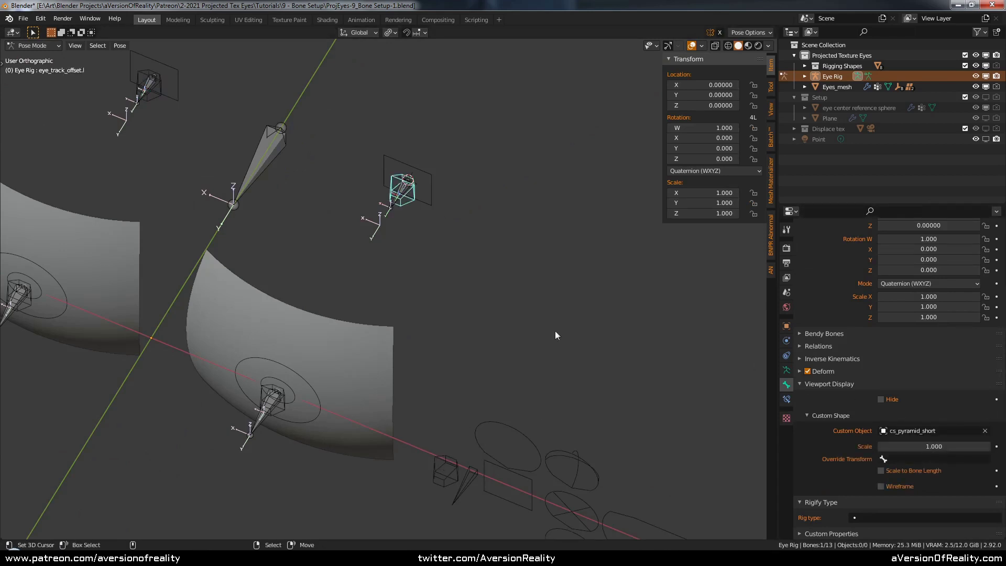
Save the file and disable the Rigging Shapes collection in the viewport
middle_click_drag(555, 331, 631, 333)
scroll(631, 334, "down", 1)
key("ctrl+s")
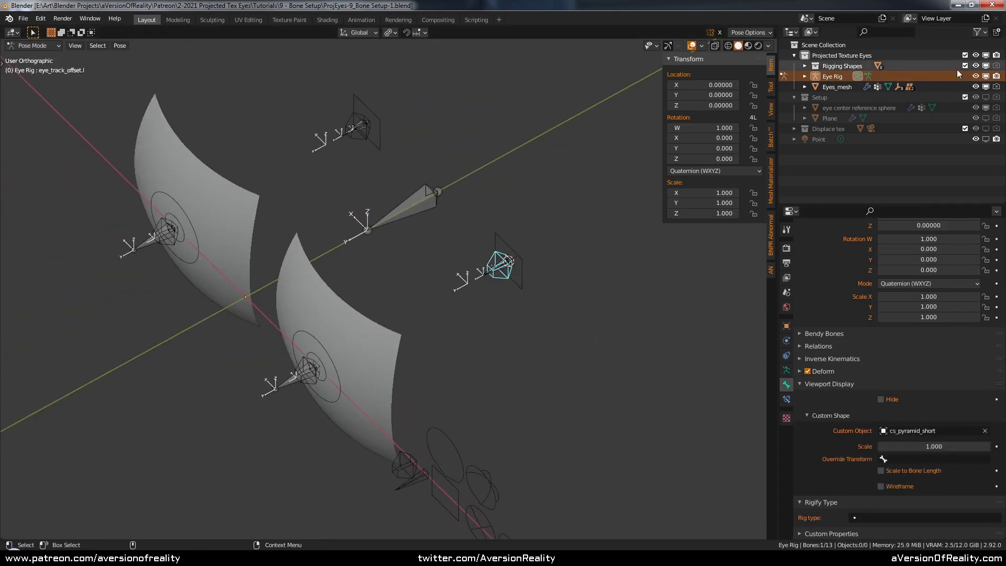
left_click(986, 66)
middle_click_drag(637, 261, 511, 275)
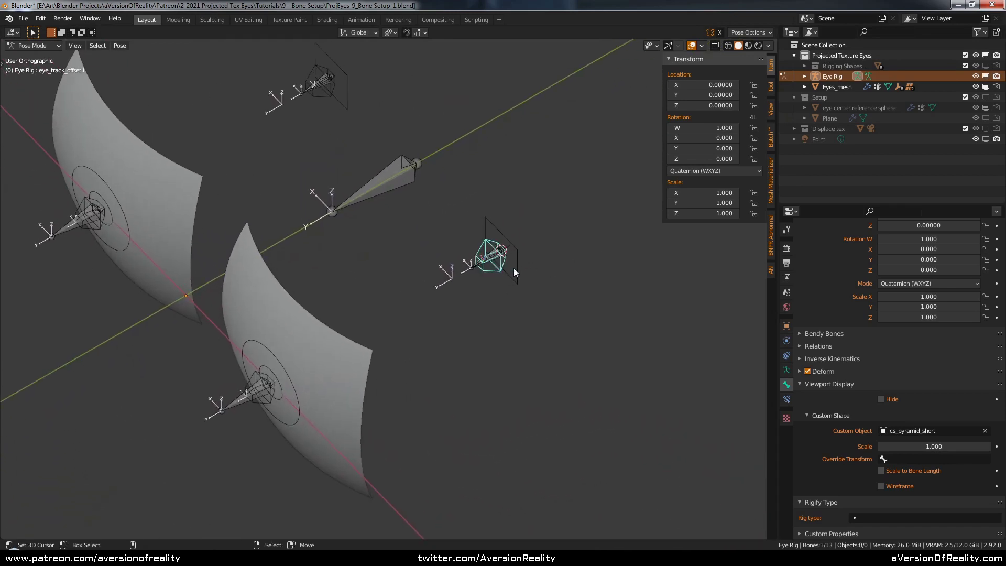
middle_click_drag(594, 260, 547, 264, "shift")
scroll(545, 263, "up", 1)
middle_click_drag(533, 215, 540, 262, "shift")
scroll(552, 266, "down", 1)
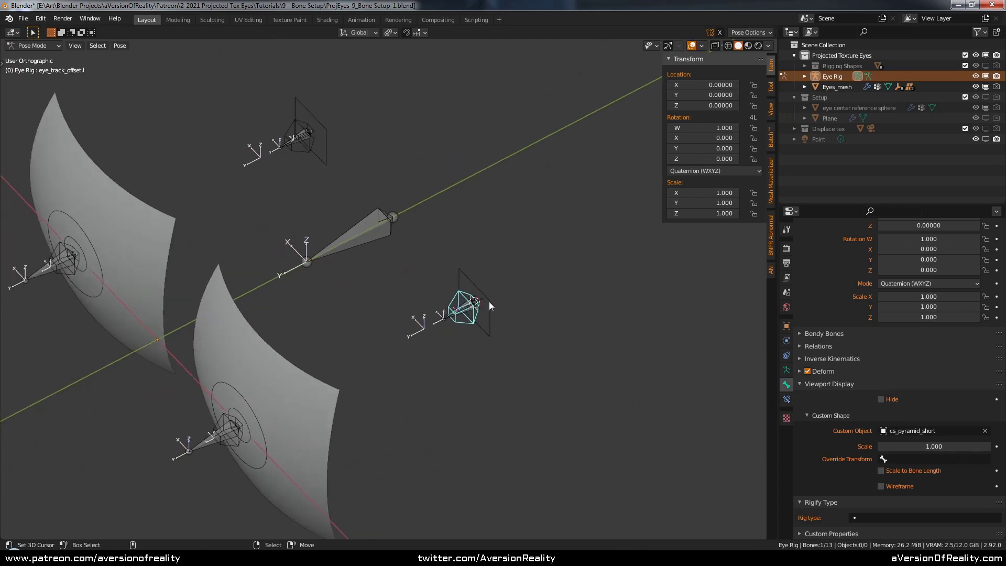
Select the square-shaped eye.r bone and expand its Relations settings to check its parent
left_click(490, 306)
middle_click_drag(490, 305, 591, 279)
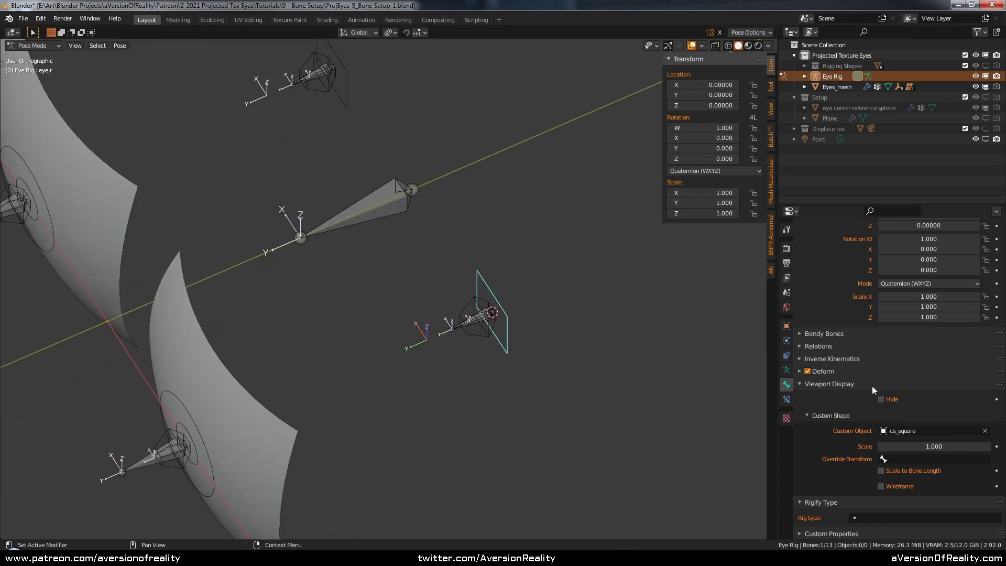
scroll(873, 387, "up", 4)
left_click(806, 419)
scroll(850, 404, "down", 8)
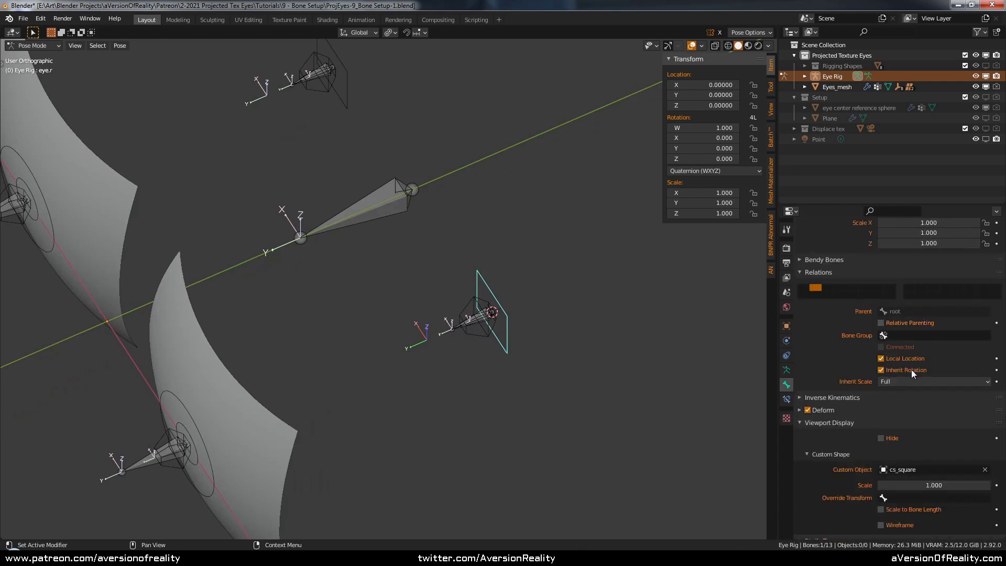
middle_click_drag(609, 342, 590, 309, "shift")
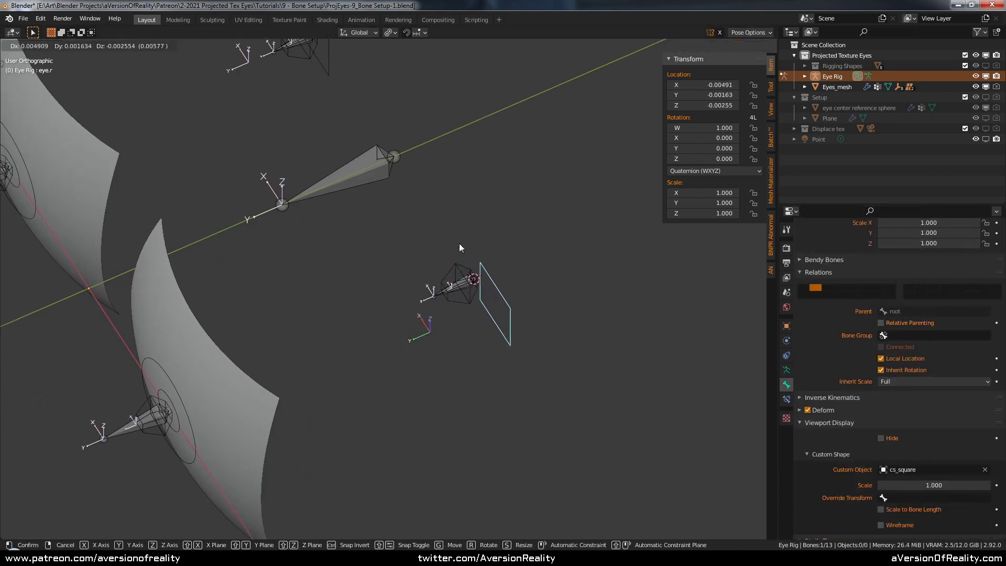
Try moving the eye.r bone and rotating its parent root bone about the Z axis, cancelling the transforms
key("bracketleft")
key("r")
key("z")
right_click(523, 275)
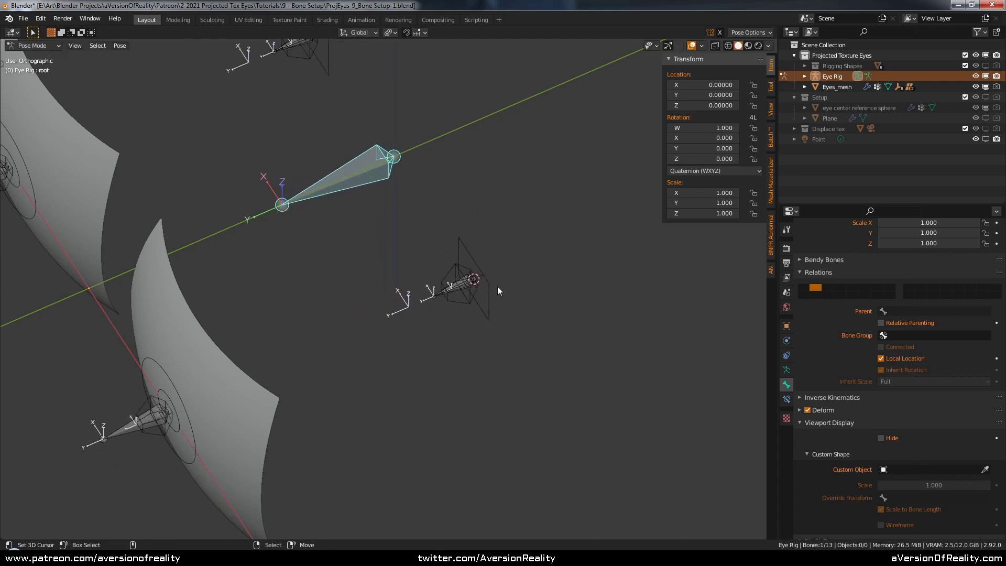
Turn off the armature's Axes display and return to the bone properties of eye.r
left_click(491, 288)
scroll(932, 398, "down", 2)
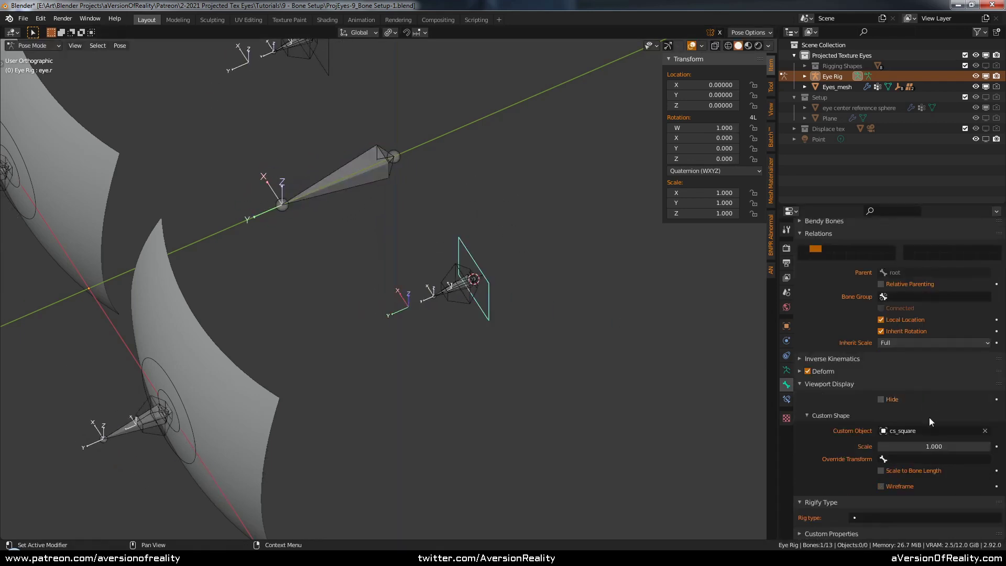
left_click(787, 370)
left_click(887, 395)
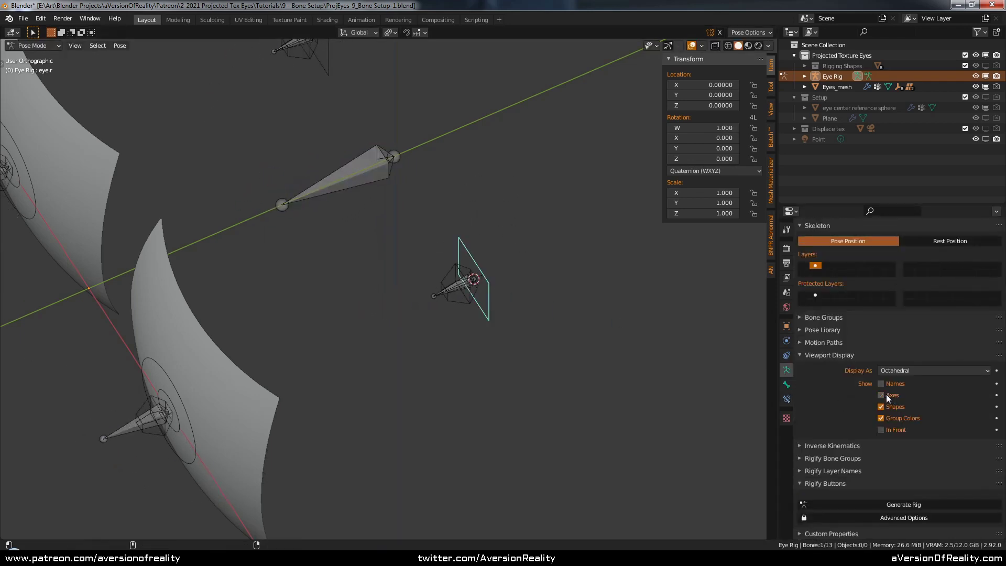
left_click(787, 384)
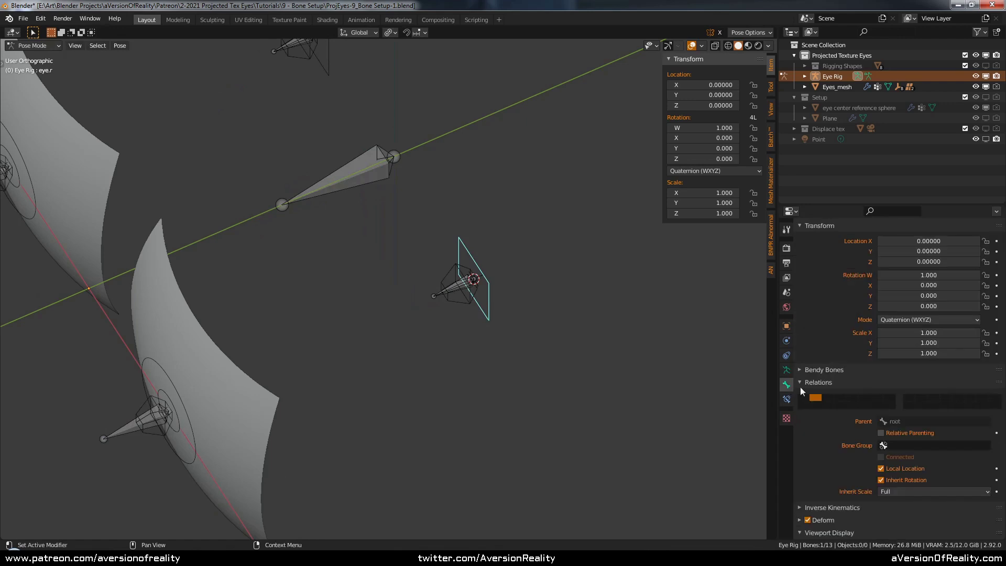
Parent the eye_track_offset.l bone to eye_track.l in Edit Mode with Keep Offset, and check the new relation in Pose Mode
left_click(437, 292)
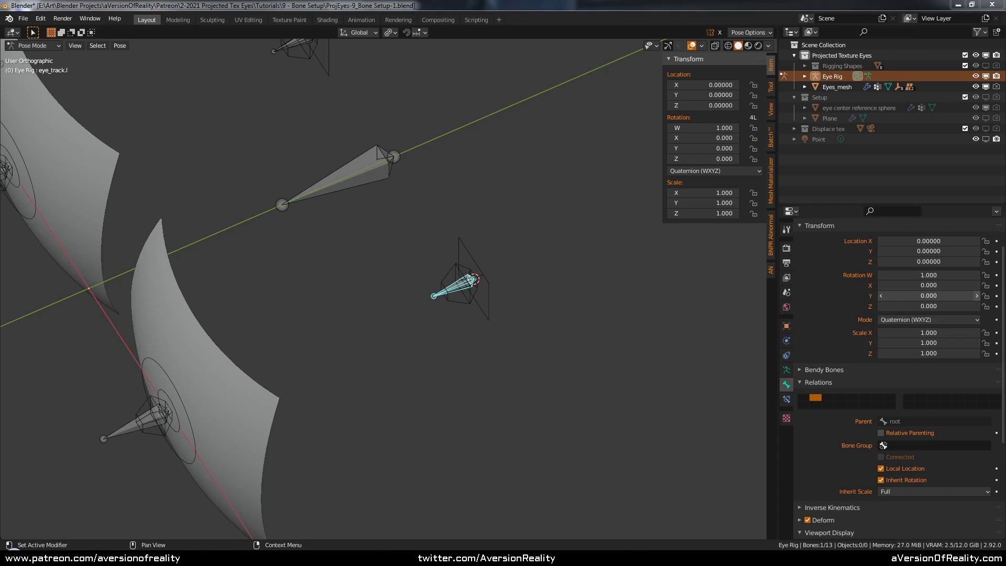
middle_click_drag(602, 280, 611, 277, "shift")
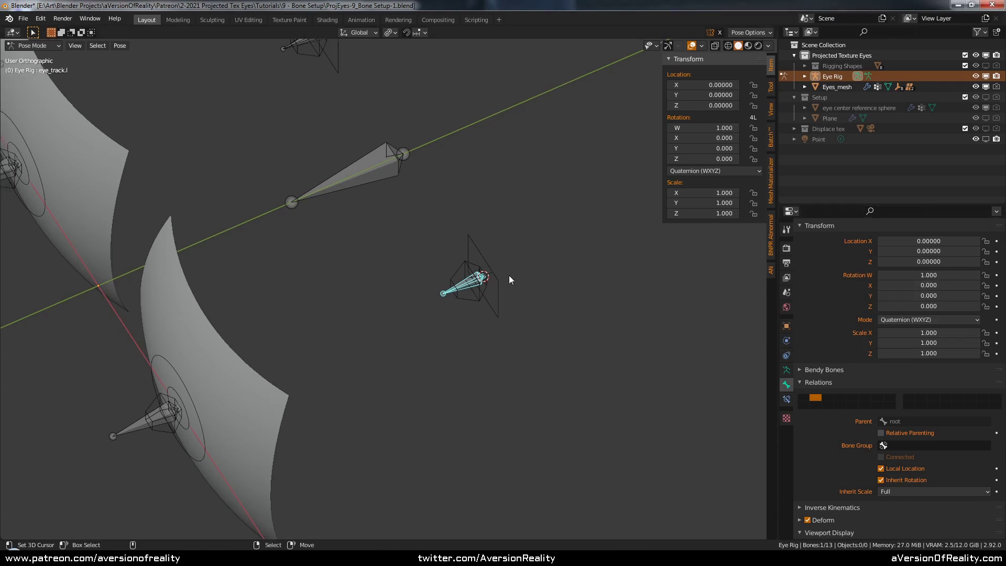
left_click(470, 299)
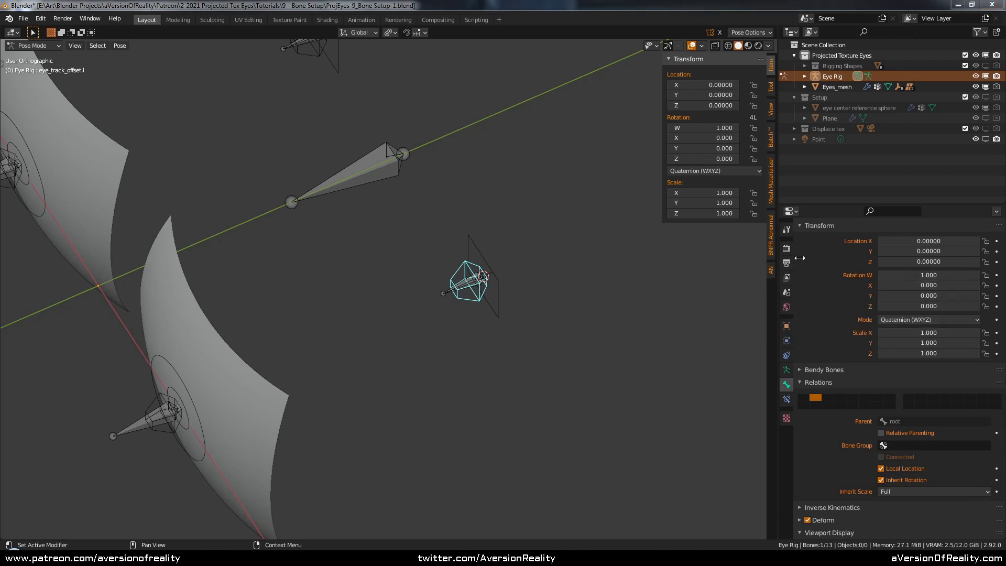
middle_click_drag(513, 247, 489, 252)
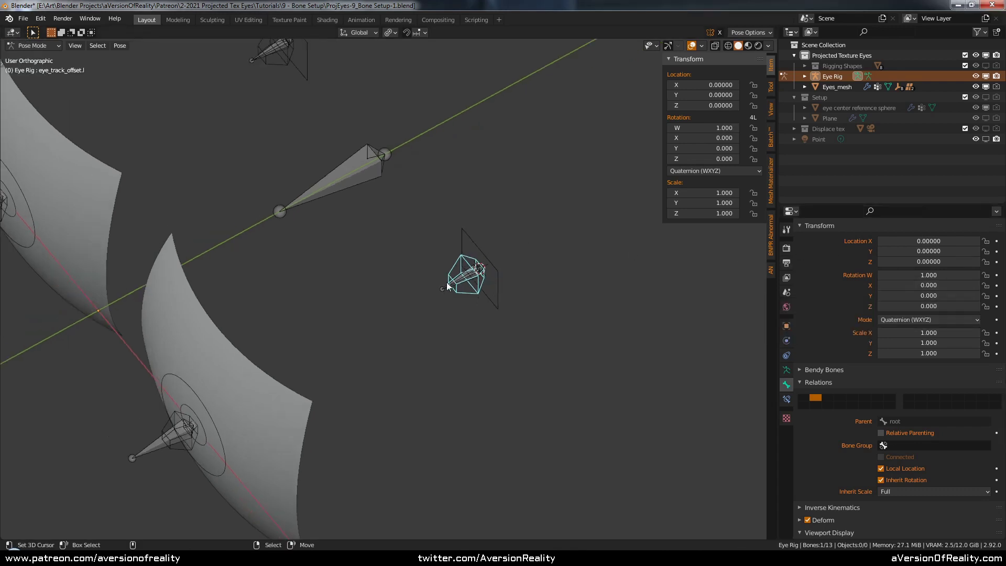
middle_click_drag(446, 286, 456, 314)
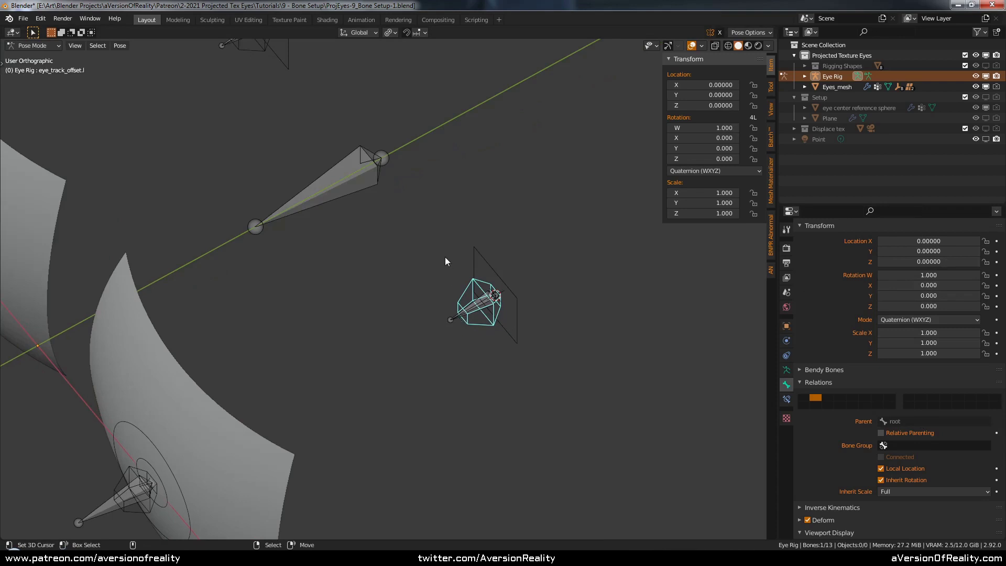
middle_click_drag(459, 320, 492, 395, "shift")
left_click(493, 394, "shift")
key("Tab")
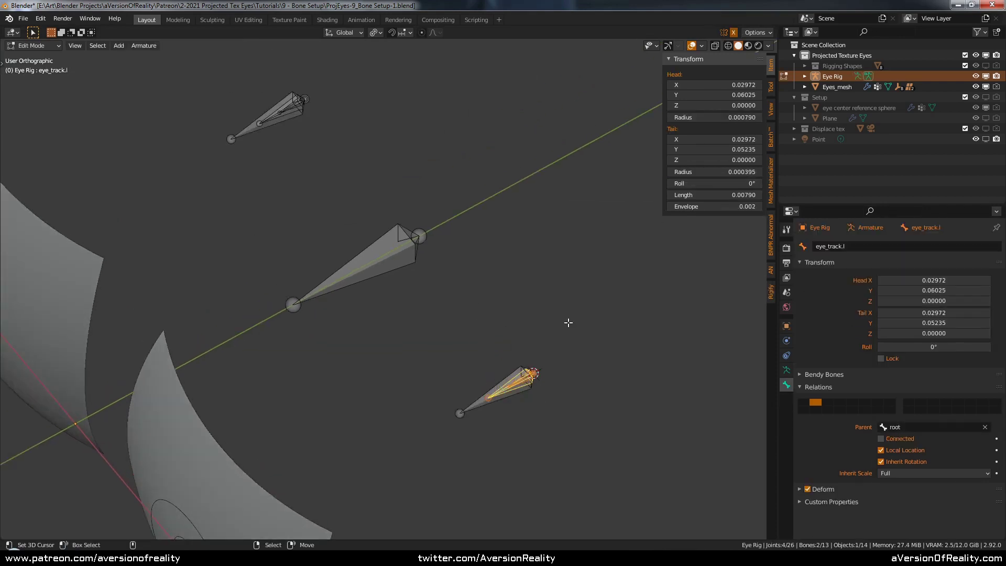
key("ctrl+p")
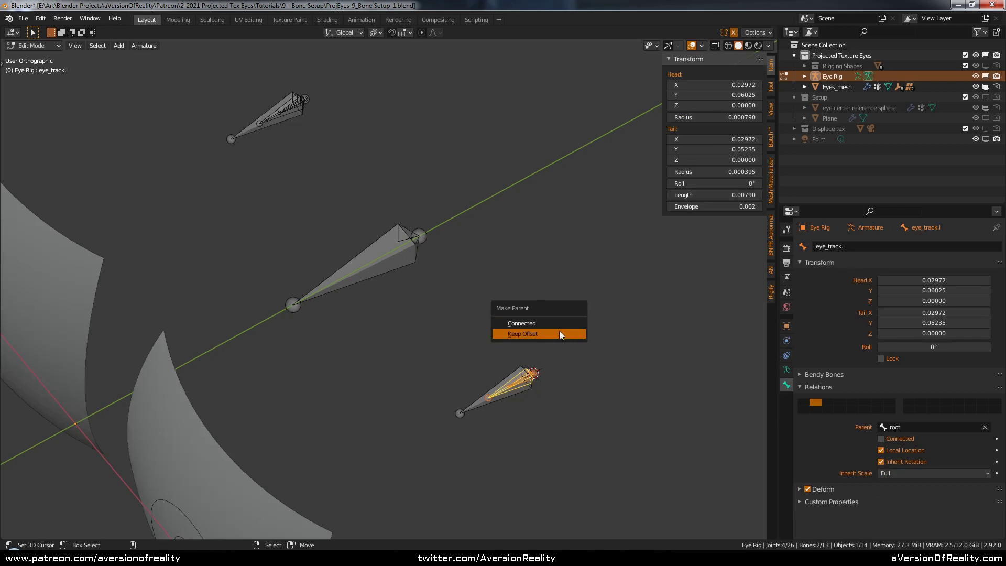
left_click(558, 331)
key("Tab")
left_click(515, 385)
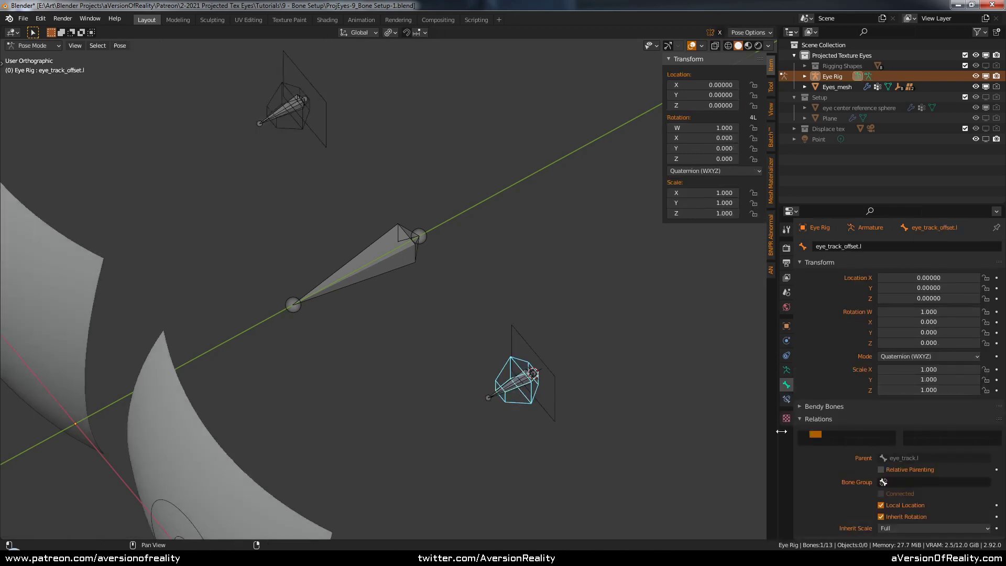
Parent the offset bone on the negative X side to eye_track.r with Keep Offset, and save the file
left_click(288, 127)
middle_click_drag(334, 164, 383, 216, "shift")
key("Tab")
key("Tab")
key("Tab")
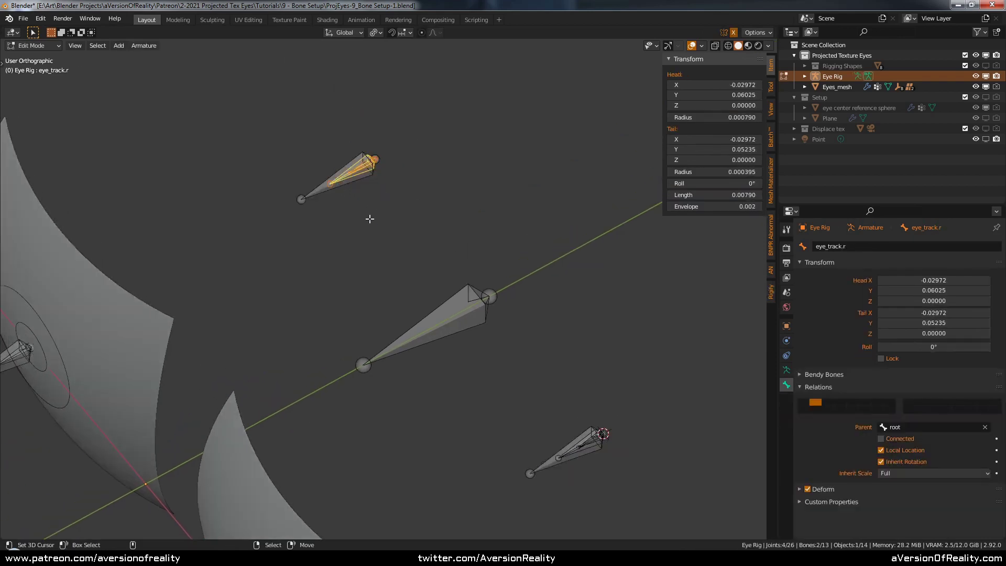
key("ctrl+p")
left_click(369, 219)
key("Tab")
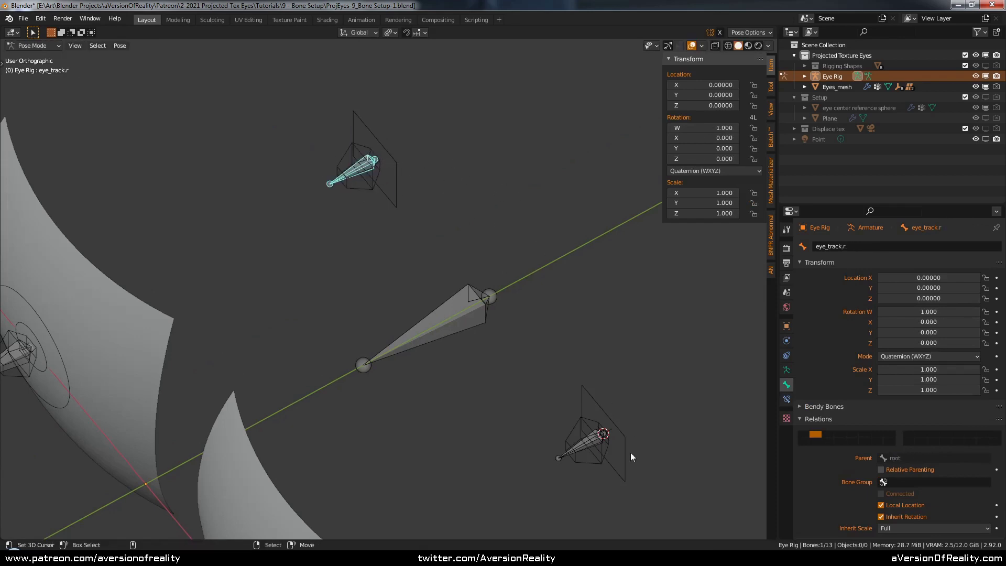
left_click(618, 443)
left_click(580, 451)
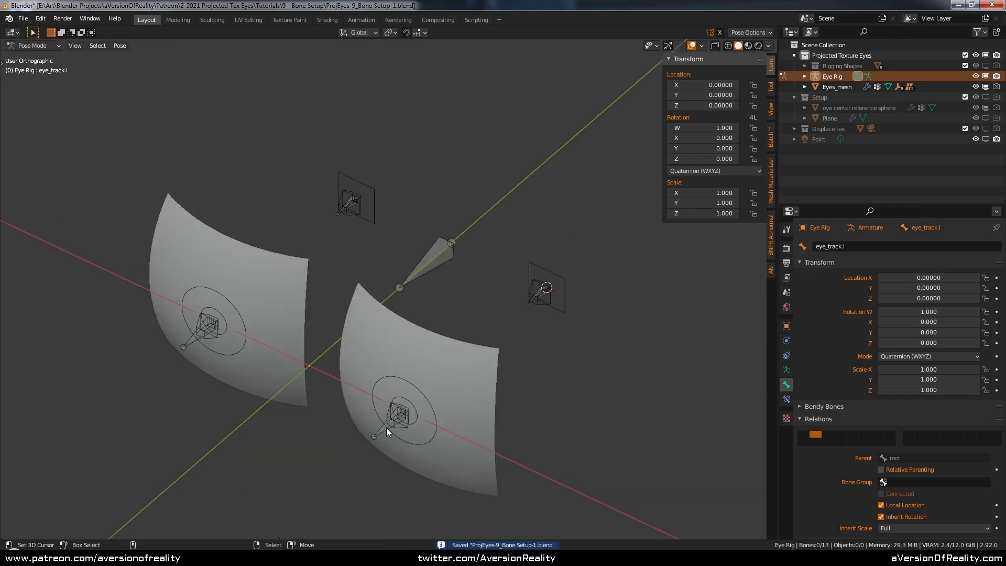
Select the iris.l and pupil.l bones together in Pose Mode
right_click(386, 428)
middle_click_drag(445, 446, 438, 381, "shift")
scroll(438, 382, "up", 1)
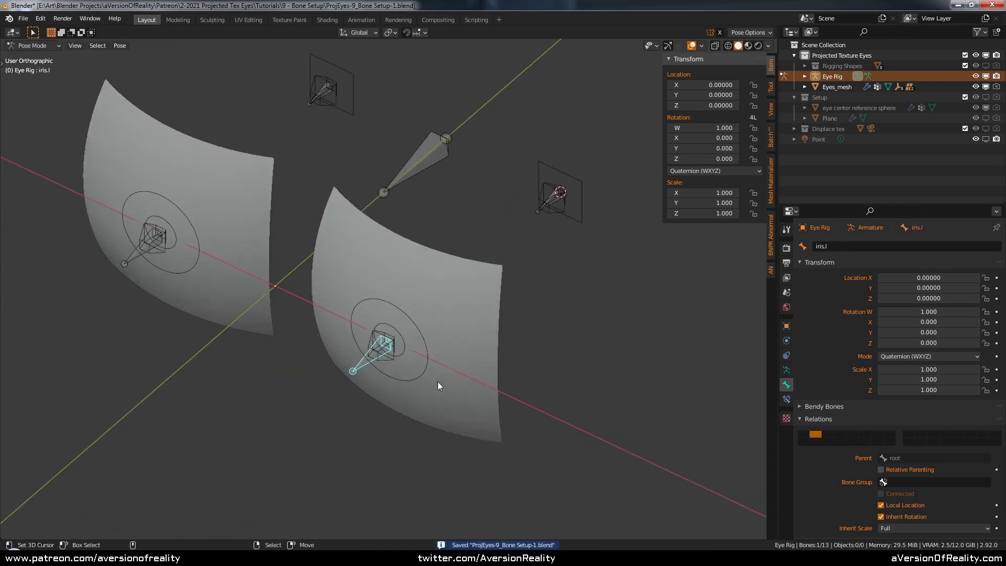
right_click(391, 360, "shift")
middle_click_drag(607, 231, 577, 253)
scroll(577, 253, "up", 1)
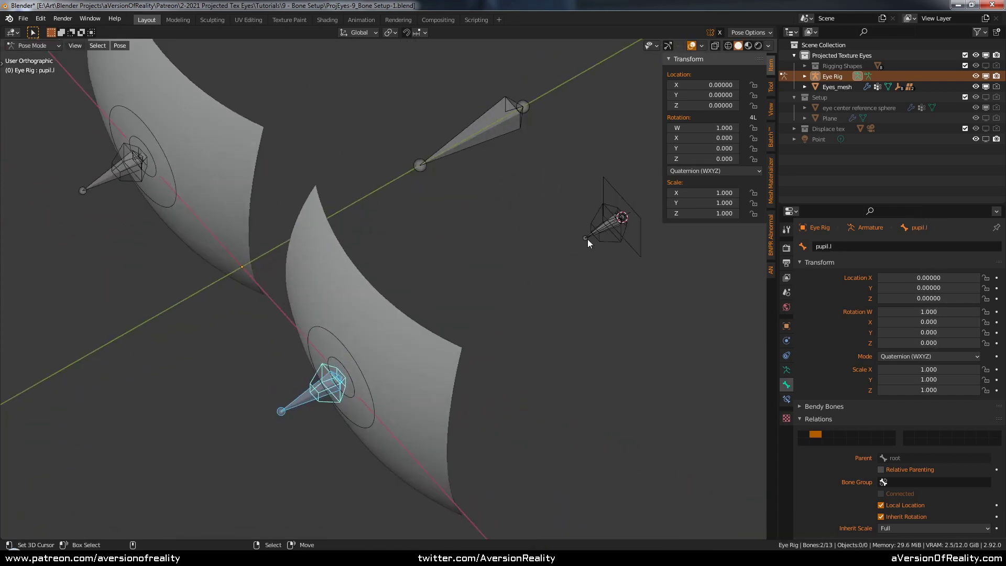
Parent the left iris and pupil bones to the eye_track_offset.l bone with Keep Offset
right_click(613, 240, "shift")
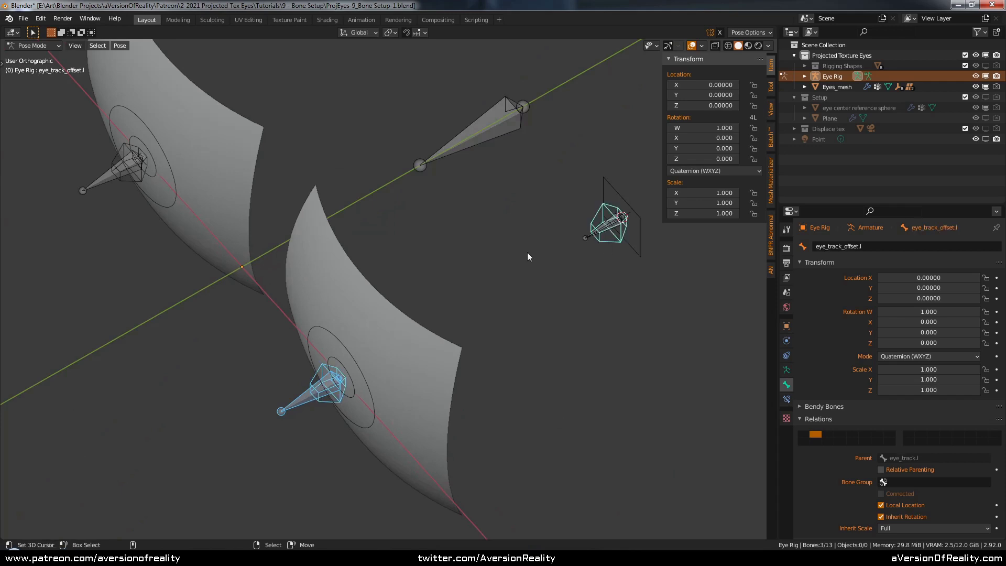
key("Tab")
key("ctrl+p")
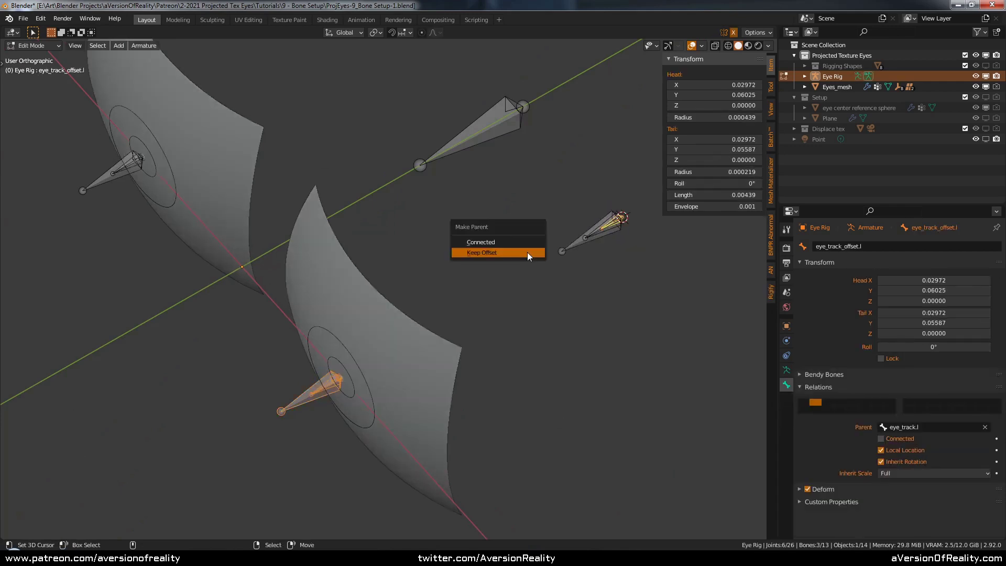
left_click(527, 252)
key("Tab")
Parent the right iris and pupil bones to the right eye's track offset bone, keeping their offset
middle_click_drag(528, 253, 601, 314, "shift")
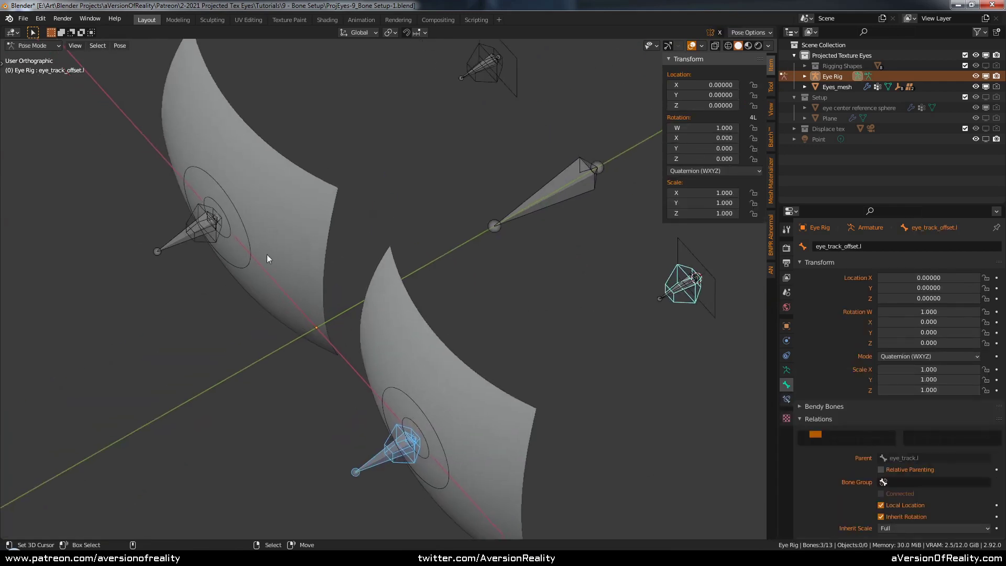
right_click(201, 244)
middle_click_drag(410, 207, 402, 263, "shift")
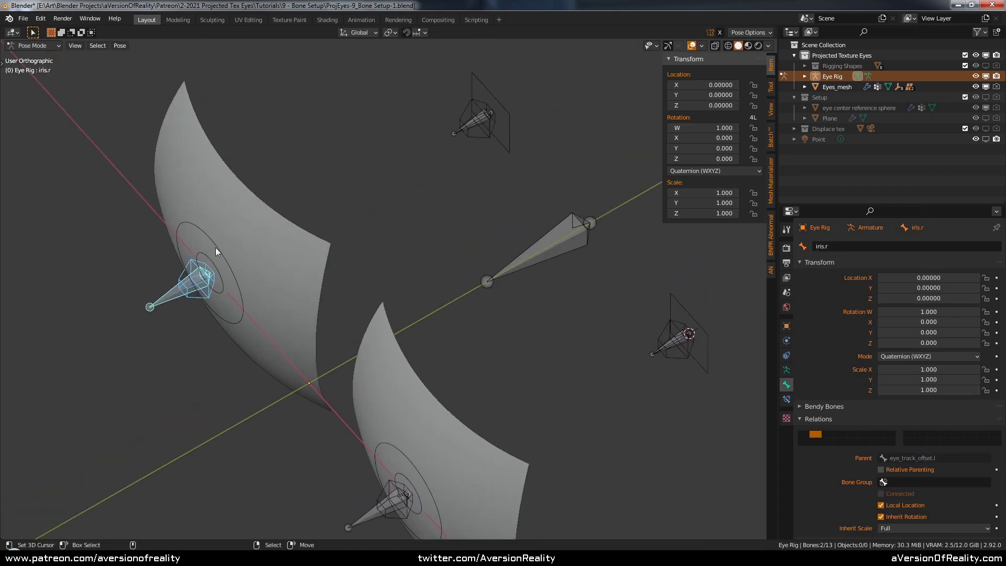
right_click(484, 137, "shift")
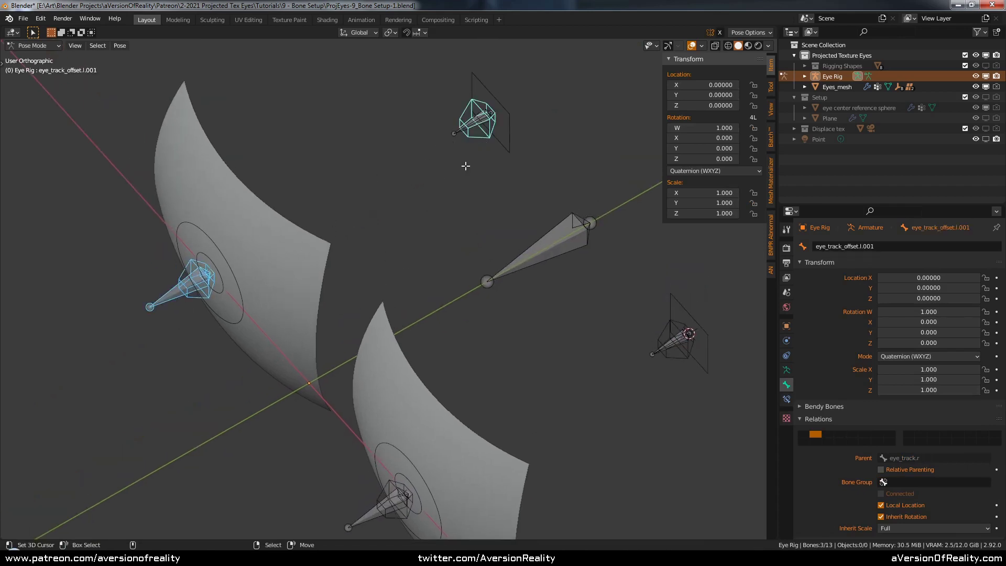
key("Tab")
key("ctrl+p")
left_click(466, 166)
key("Tab")
scroll(515, 277, "down", 4)
scroll(502, 265, "up", 2)
middle_click_drag(515, 222, 317, 398)
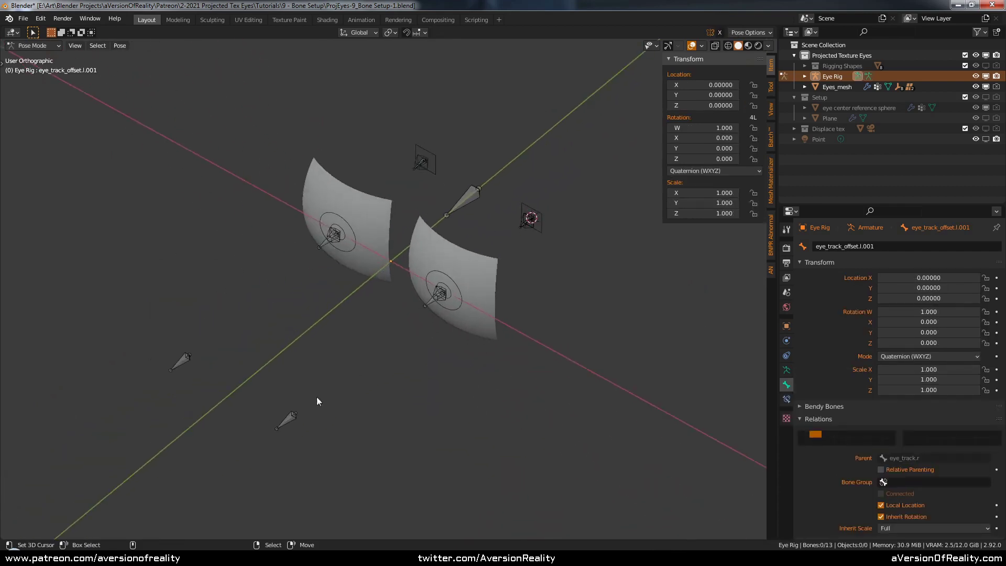
right_click(315, 397)
scroll(419, 324, "up", 2)
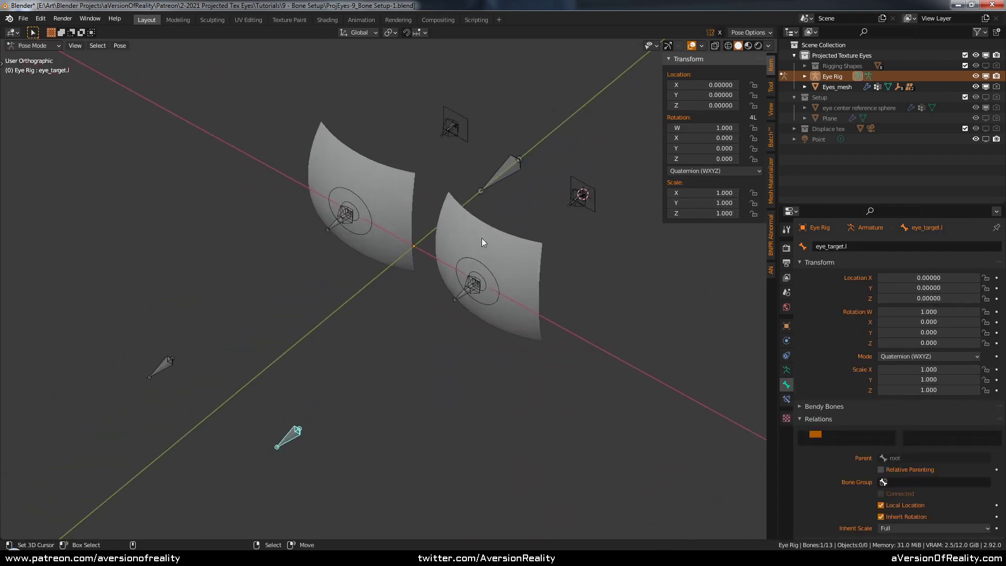
right_click(508, 178)
middle_click_drag(566, 196, 588, 240, "shift")
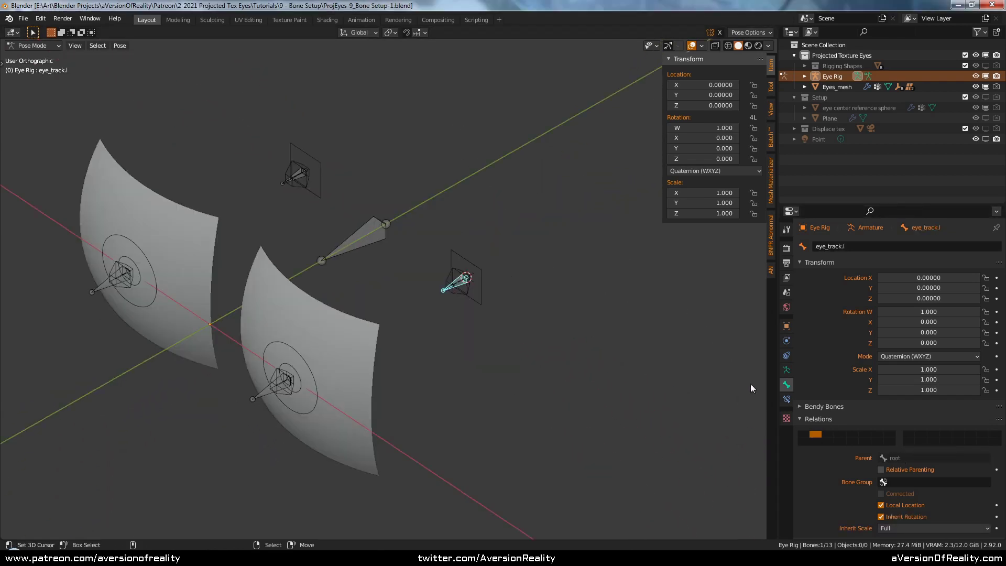
Try moving the eye.l bone along the global X and Z axes, then cancel the move
left_click(479, 277)
key("g")
key("x")
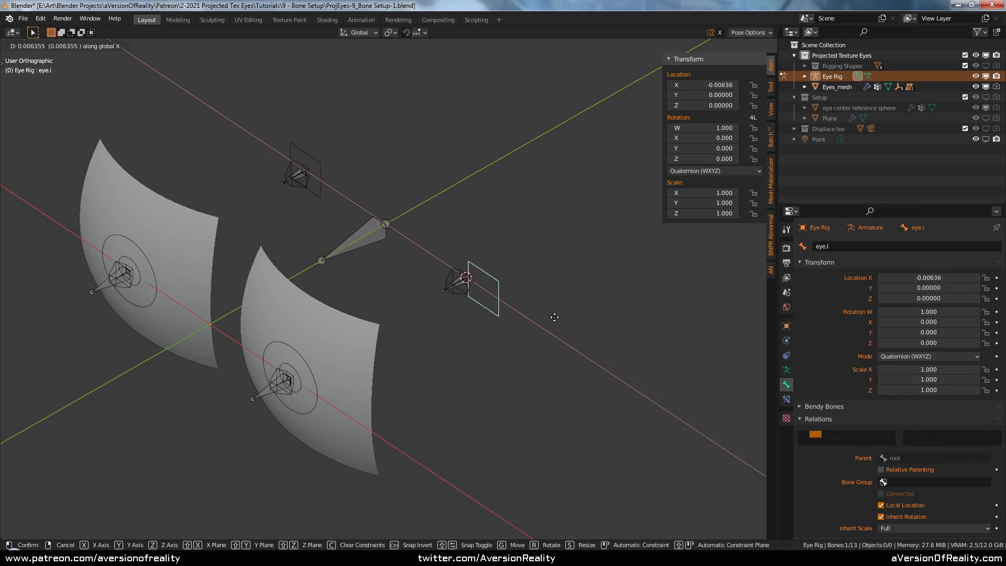
key("z")
key("Escape")
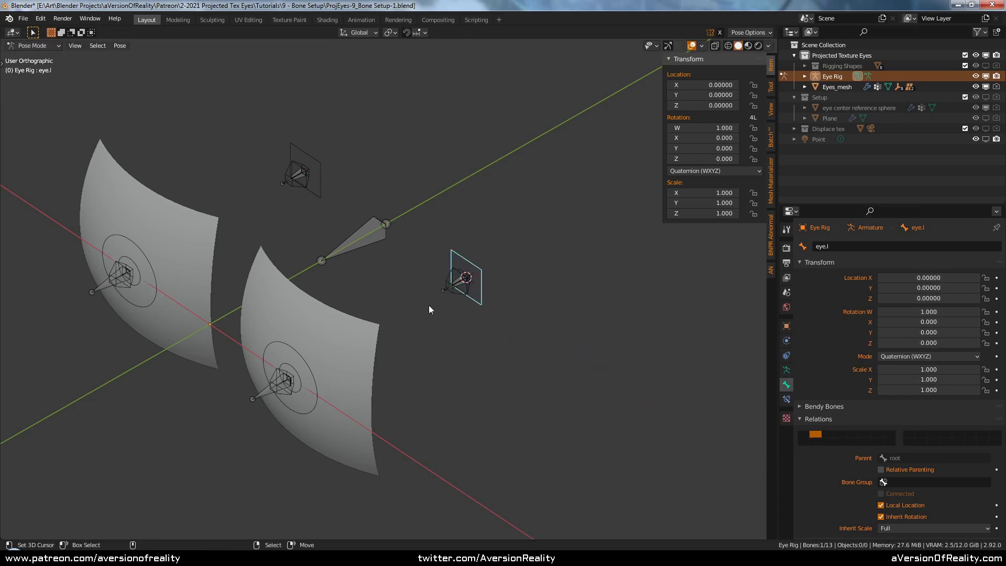
Add a Copy Location constraint to the eye_track.l bone, targeting the eye.l bone of Eye Rig
left_click(445, 290)
left_click(787, 399)
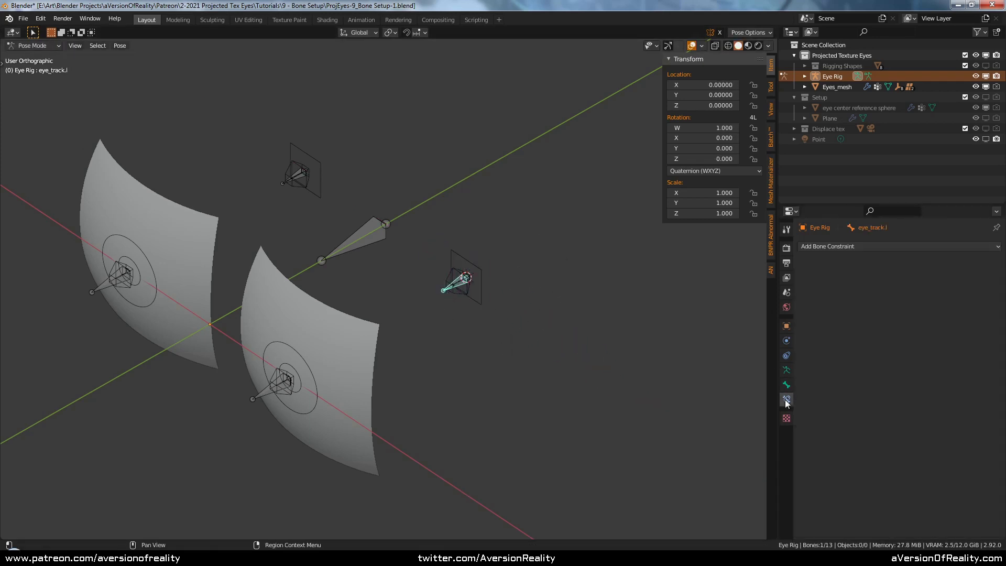
left_click(839, 244)
left_click(813, 276)
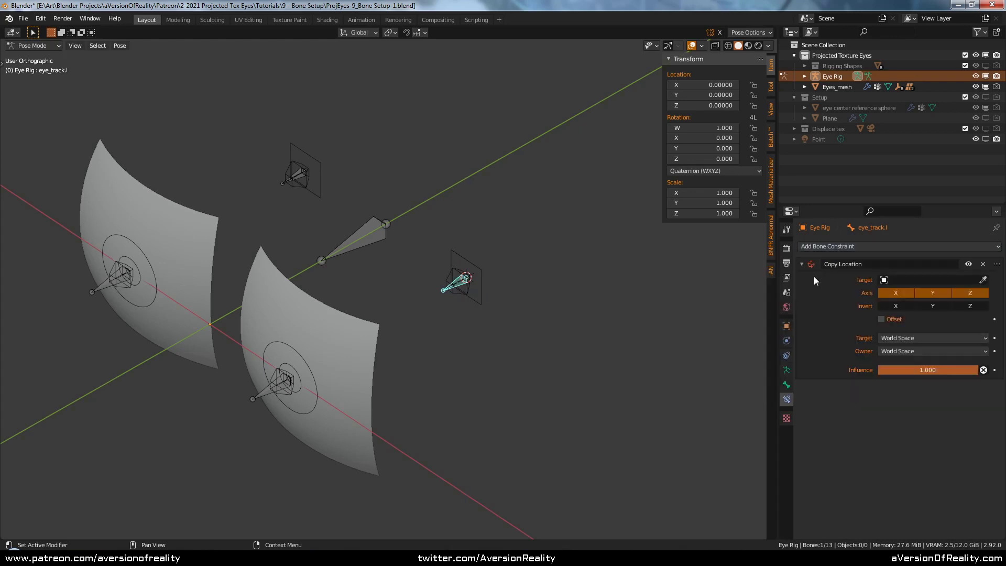
left_click(984, 280)
left_click(461, 281)
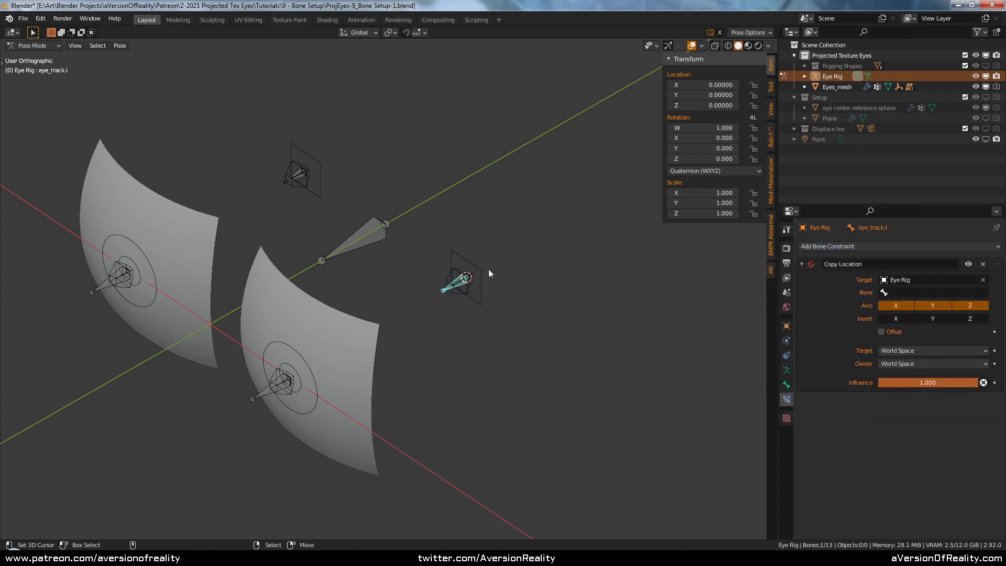
left_click(980, 293)
left_click(915, 309)
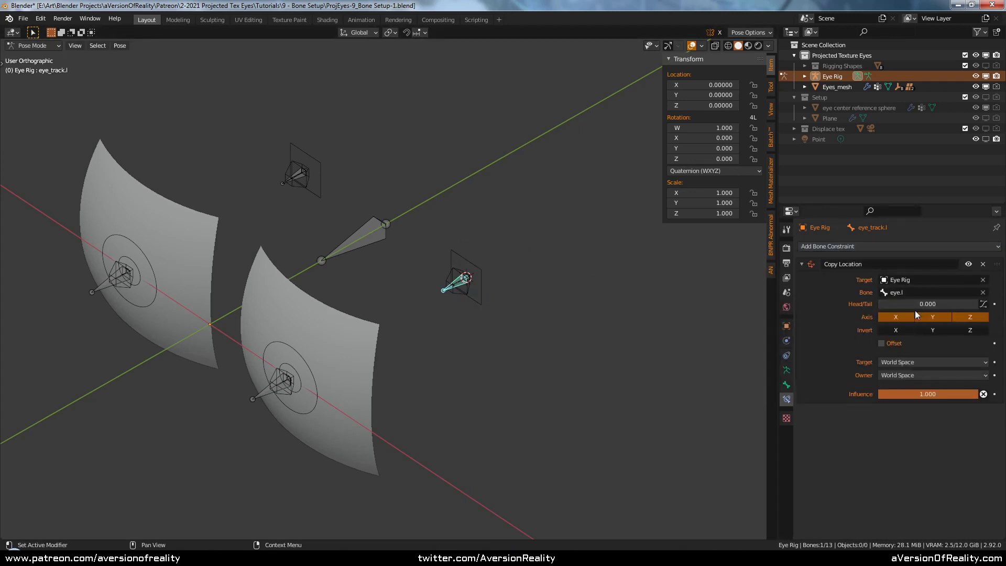
Test the Copy Location constraint by freely moving the eye.l bone, cancel the move and reselect eye_track.l
right_click(483, 275)
key("g")
right_click(449, 286)
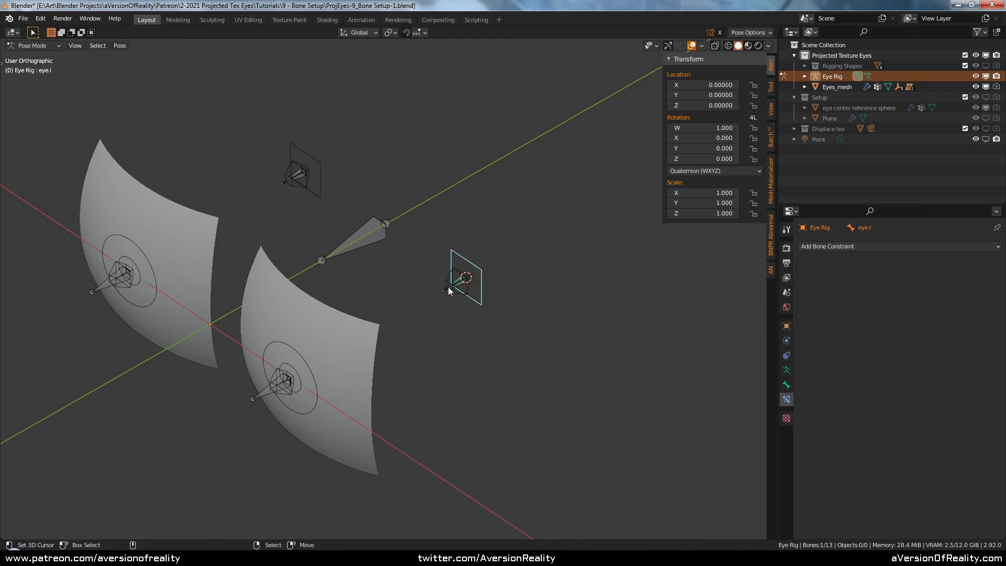
right_click(446, 290)
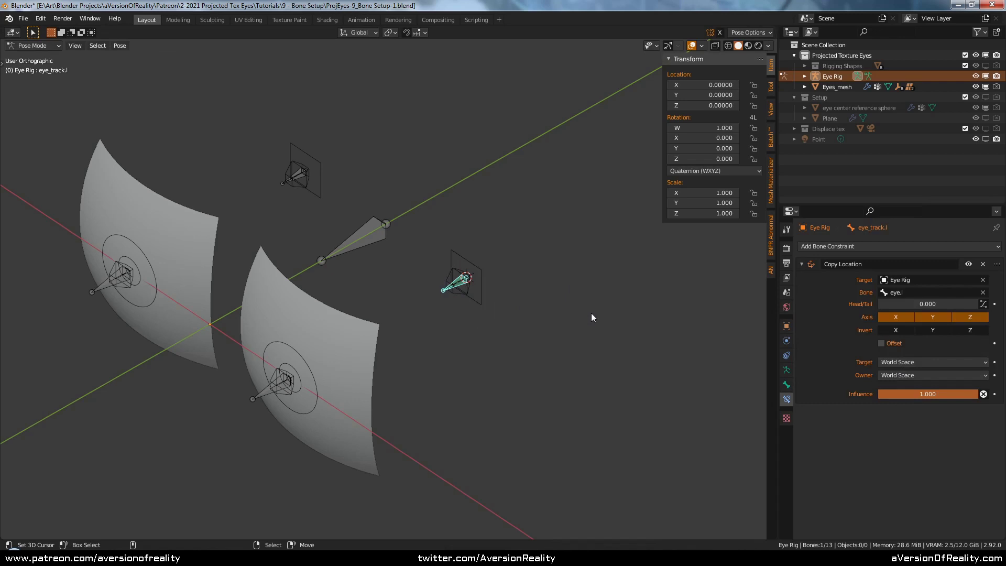
middle_click_drag(590, 314, 601, 303)
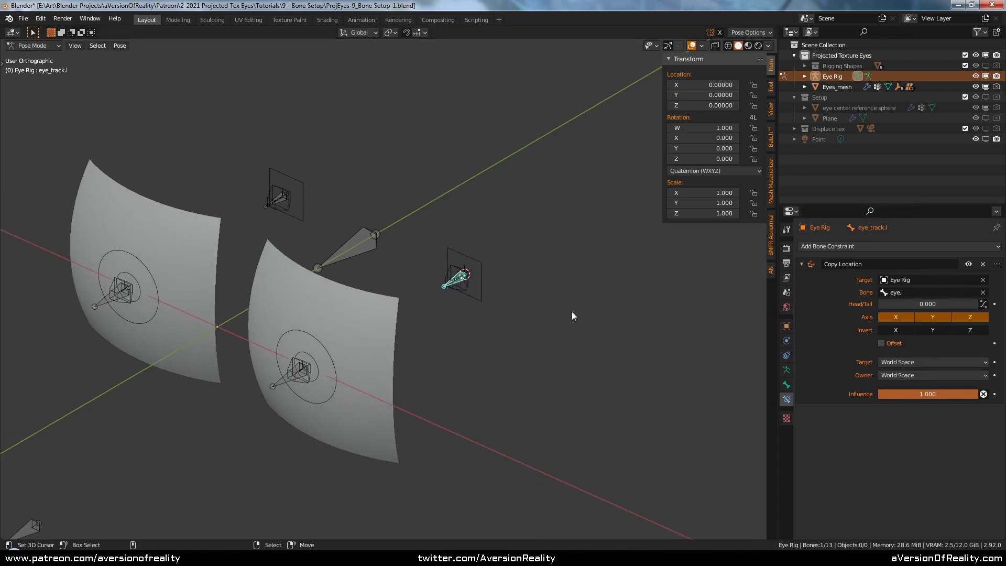
Add a Damped Track constraint to the eye_track.l bone, targeting the eye_target.l bone of Eye Rig
left_click(802, 264)
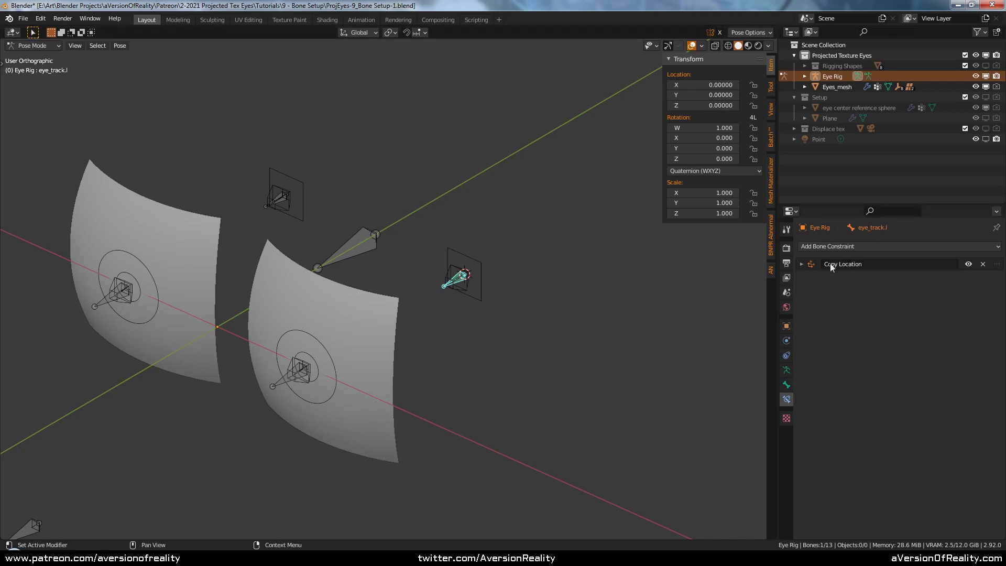
middle_click_drag(655, 299, 211, 402)
left_click(213, 403)
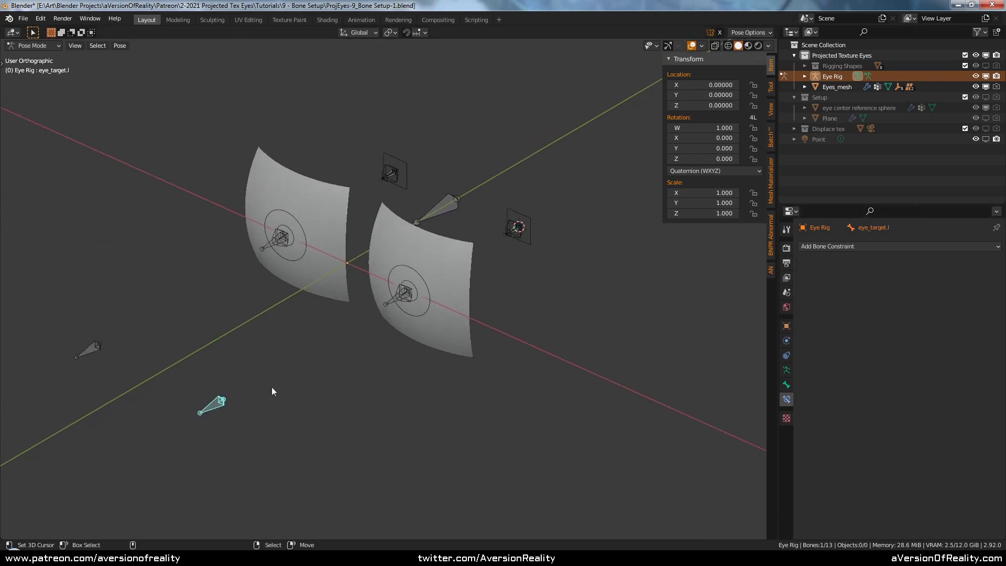
left_click(512, 232)
left_click(876, 247)
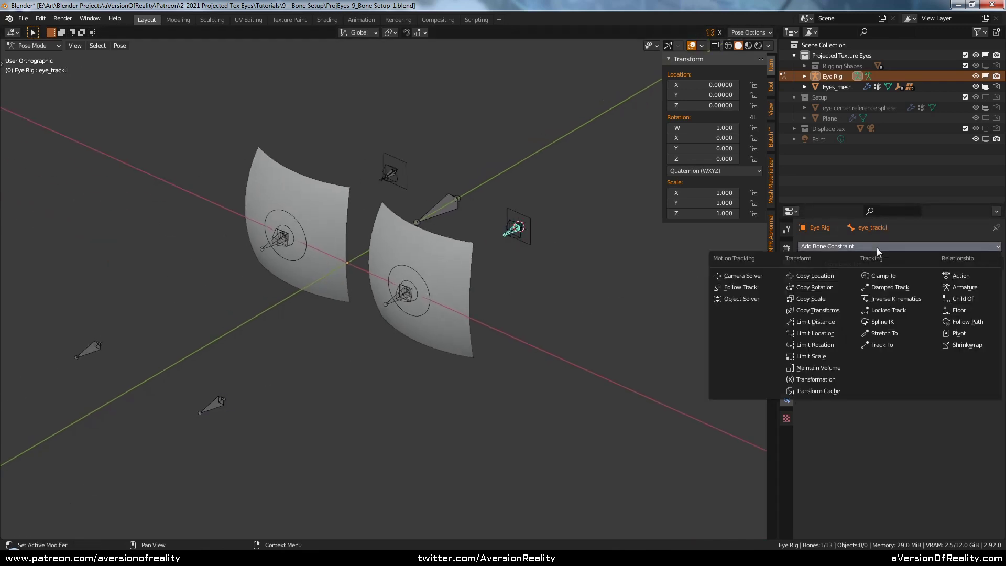
left_click(901, 287)
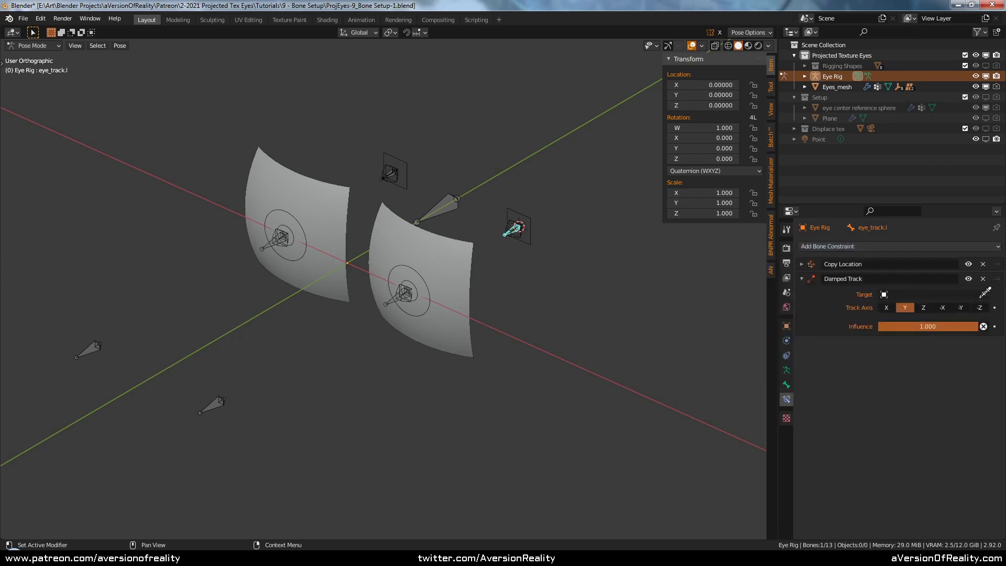
left_click(983, 295)
left_click(207, 408)
left_click(916, 307)
type("tar")
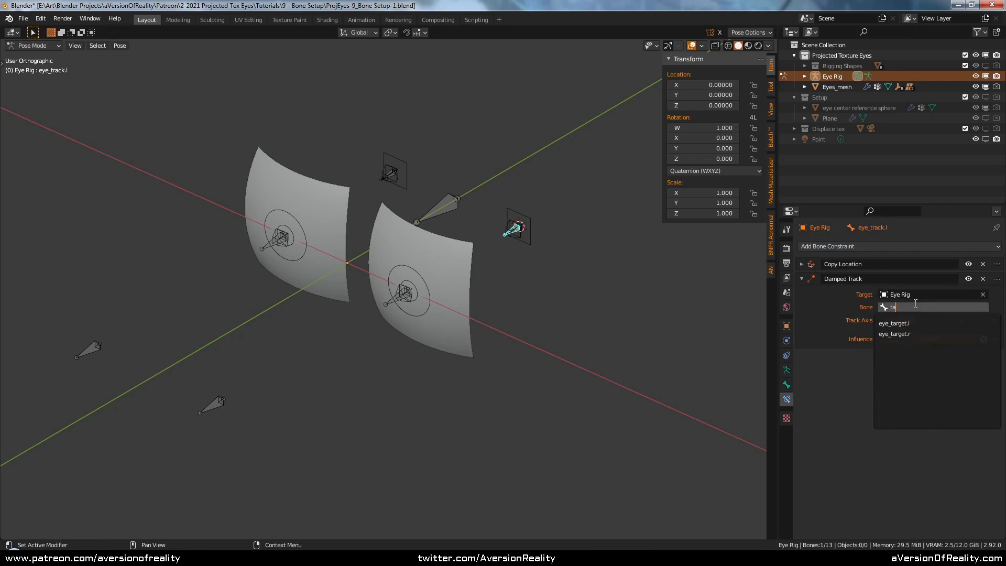
left_click(916, 323)
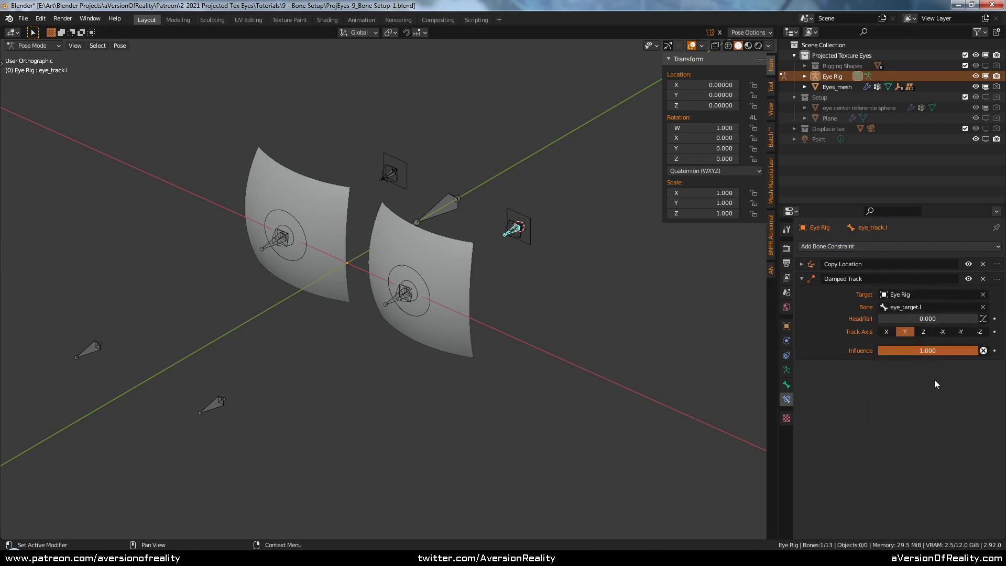
Test the Damped Track constraint by moving the eye_target.l bone, then cancel the move
left_click(212, 409)
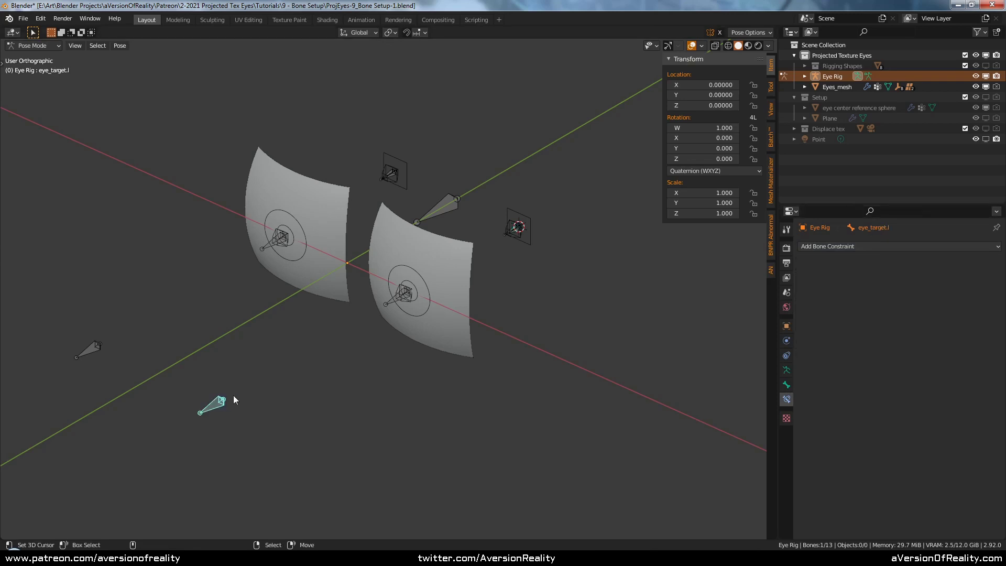
key("g")
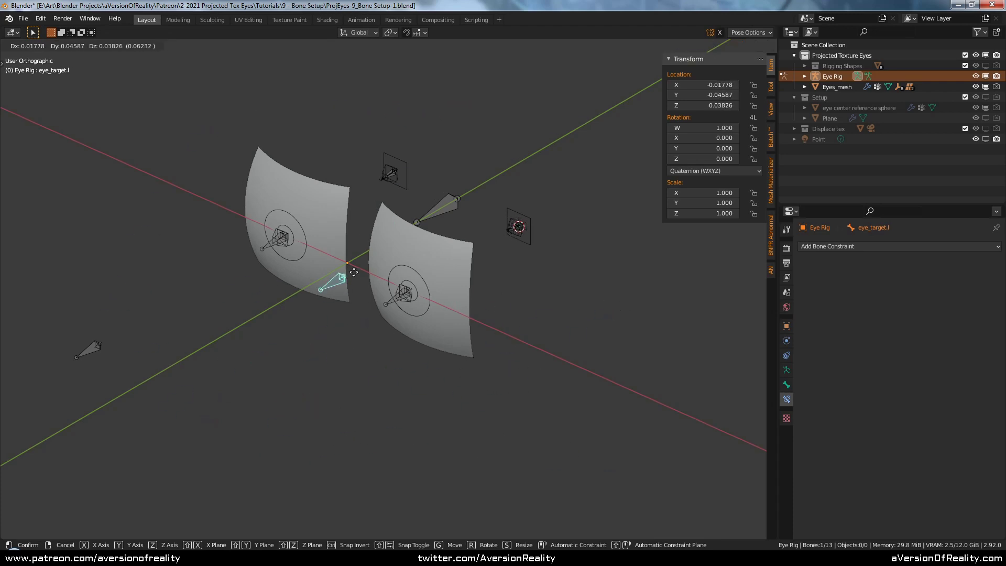
key("Escape")
Add a Limit Rotation constraint to the eye_track.l bone, set its owner to Local Space and disable the constraint
left_click(511, 230)
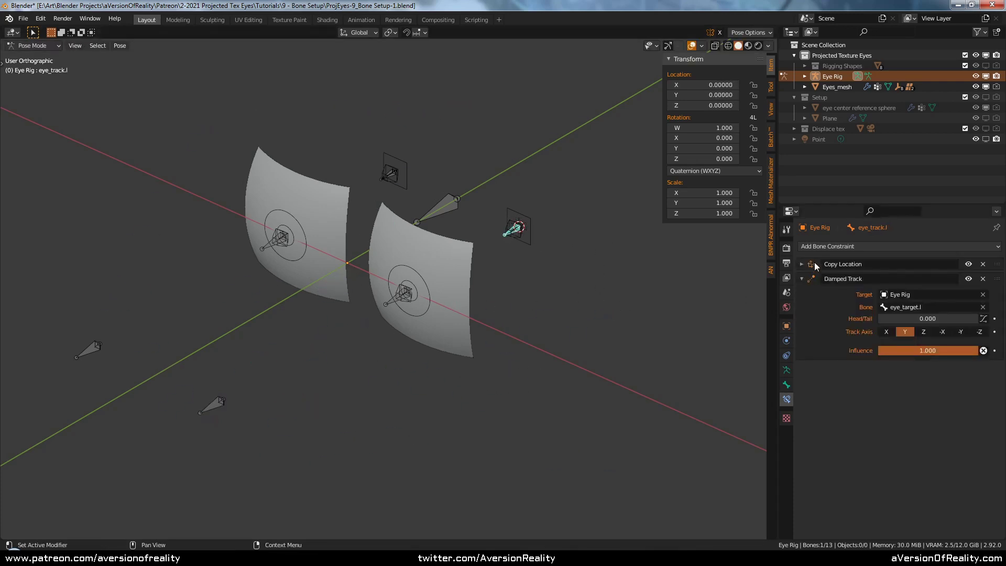
left_click(862, 246)
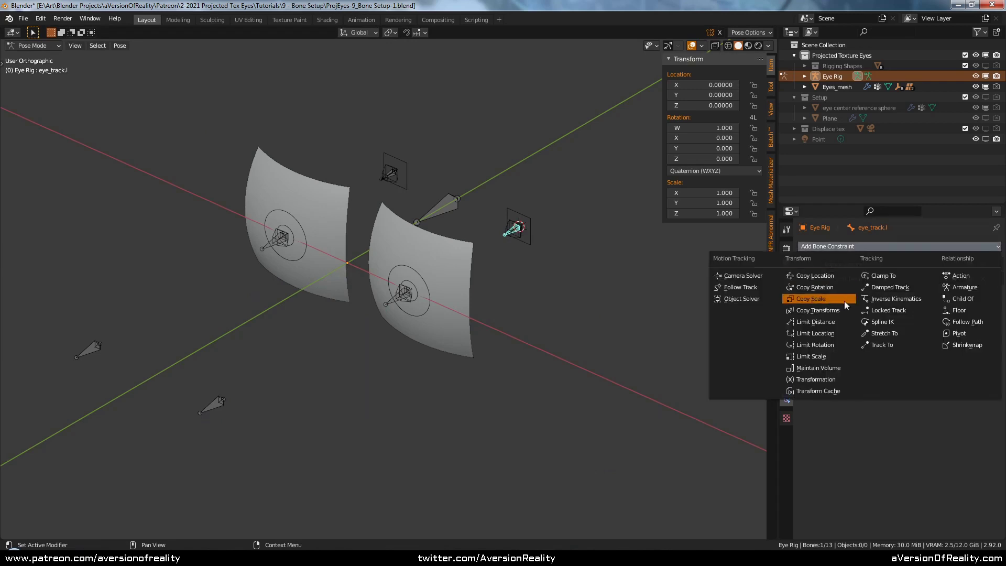
left_click(841, 344)
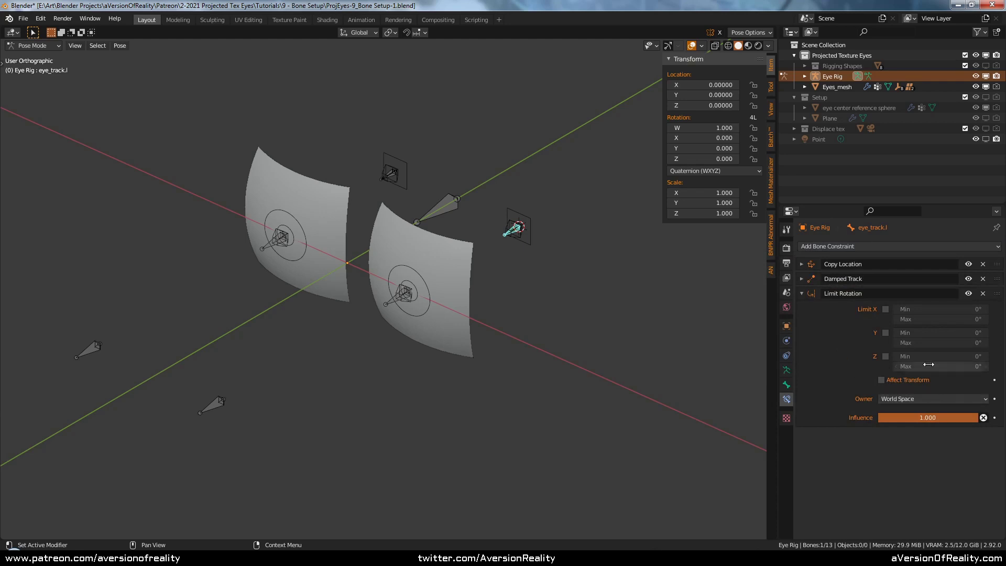
left_click(881, 399)
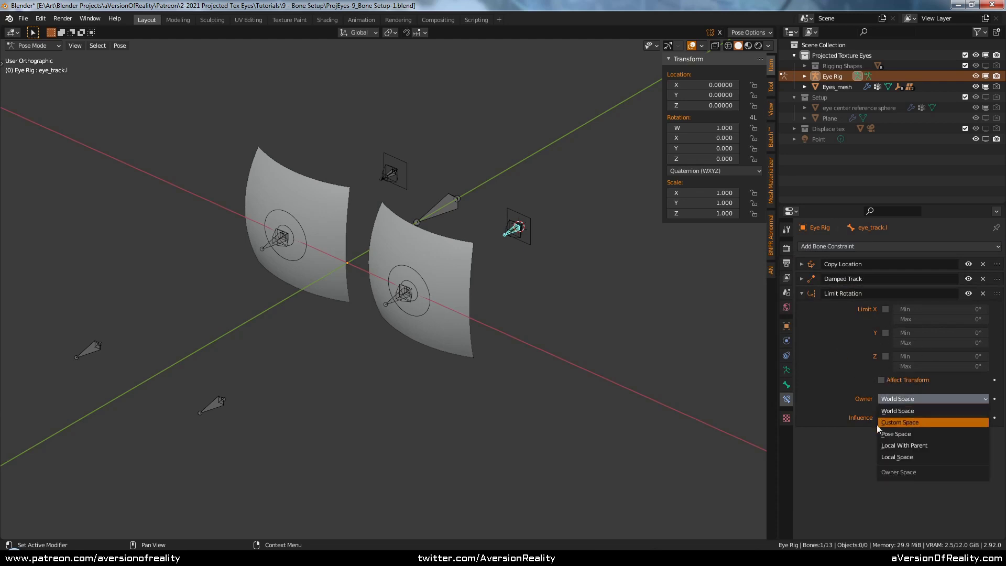
left_click(908, 459)
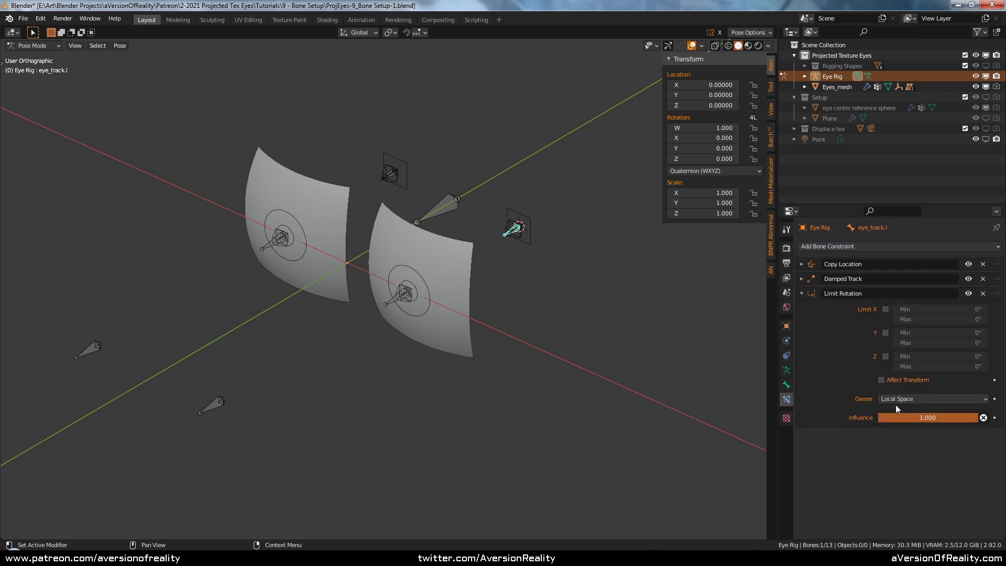
left_click(968, 294)
left_click(801, 293)
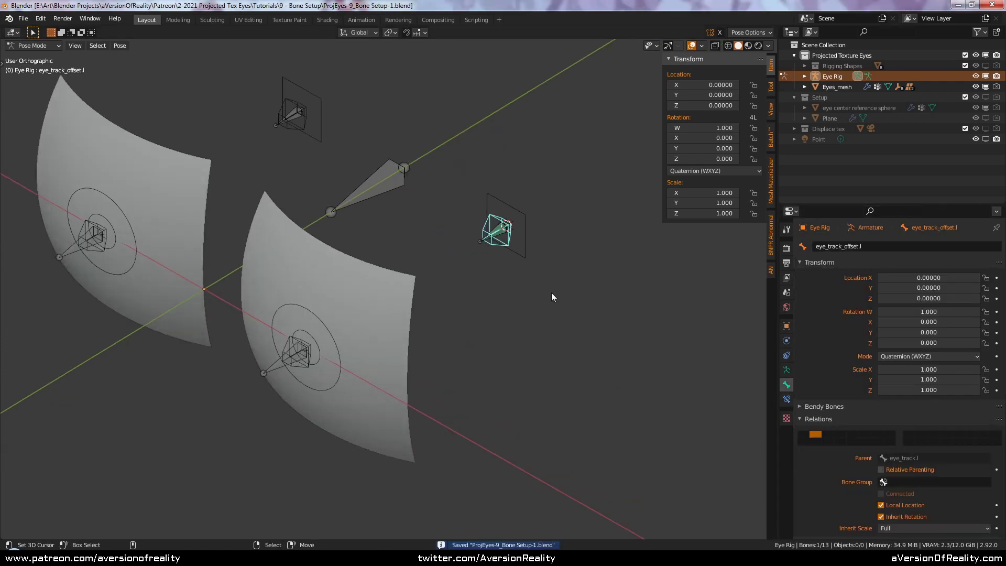
Test-rotate the eye_track_offset.l bone about the global Z and X axes, cancelling each rotation
key("r")
key("z")
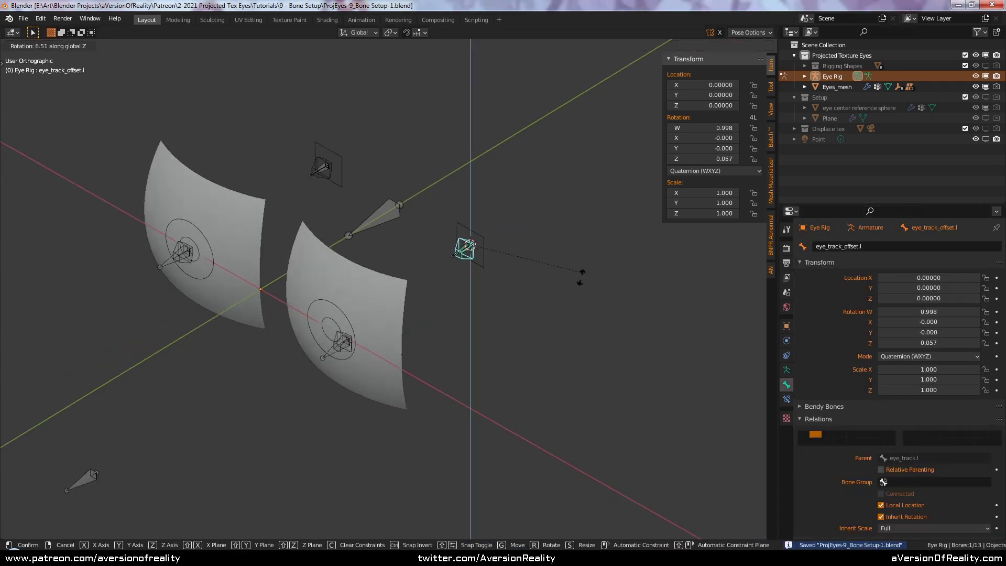
right_click(567, 246)
key("r")
key("x")
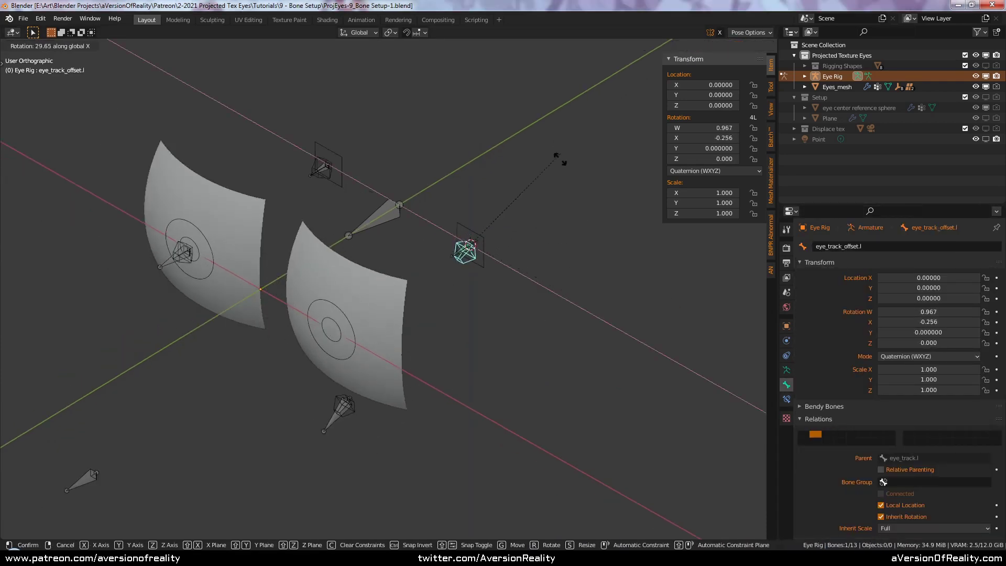
right_click(551, 221)
Test-rotate the eye.l bone about the Z axis, cancel the rotation and reselect eye_track_offset.l
scroll(545, 231, "up", 1)
scroll(545, 231, "up", 1)
left_click(516, 225)
key("r")
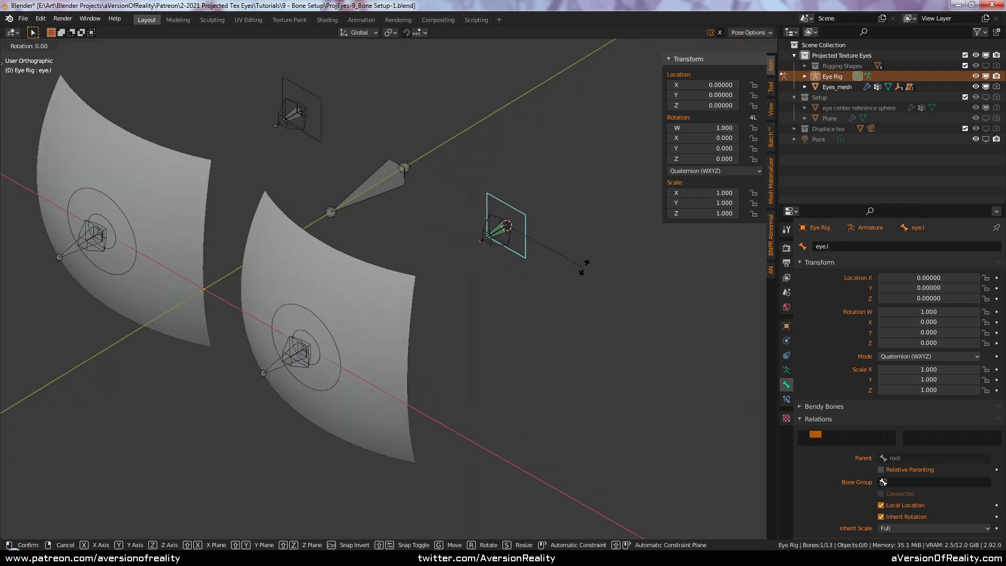
key("z")
right_click(585, 214)
right_click(494, 236)
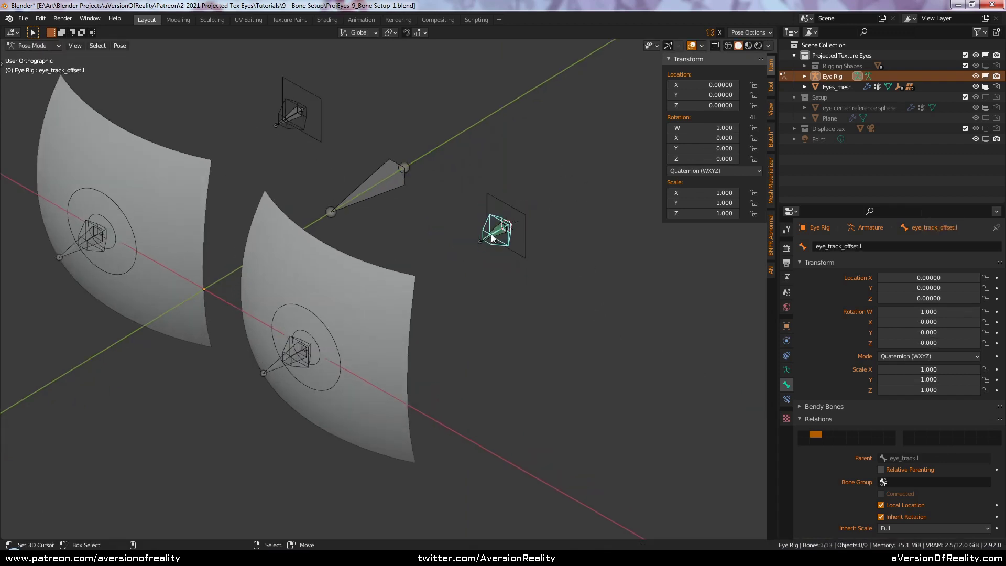
Test-move the eye_target.l bone, cancel the move and reselect the eye_track_offset.l bone
scroll(434, 285, "down", 2)
right_click(98, 475)
key("g")
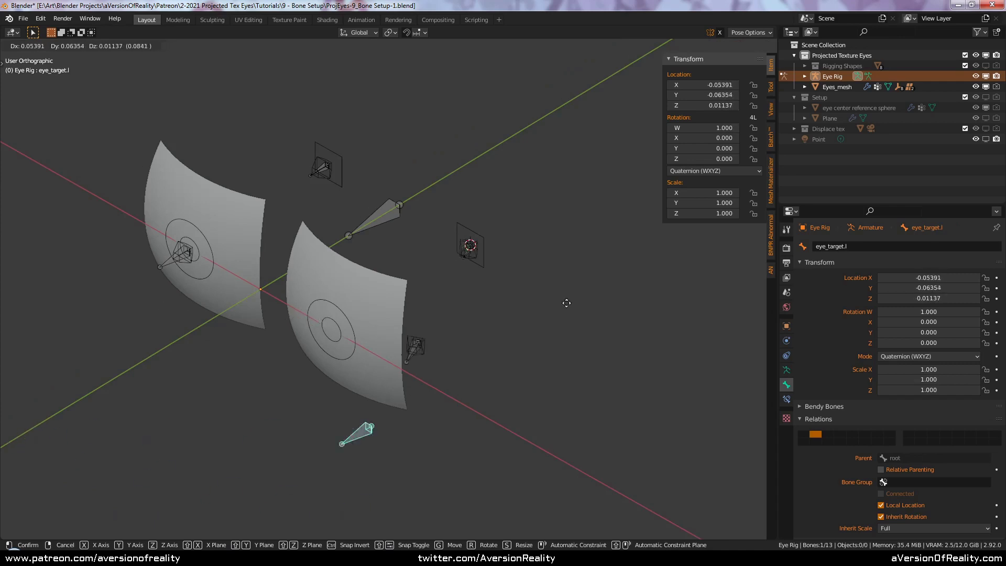
right_click(474, 327)
scroll(541, 258, "up", 2)
right_click(502, 243)
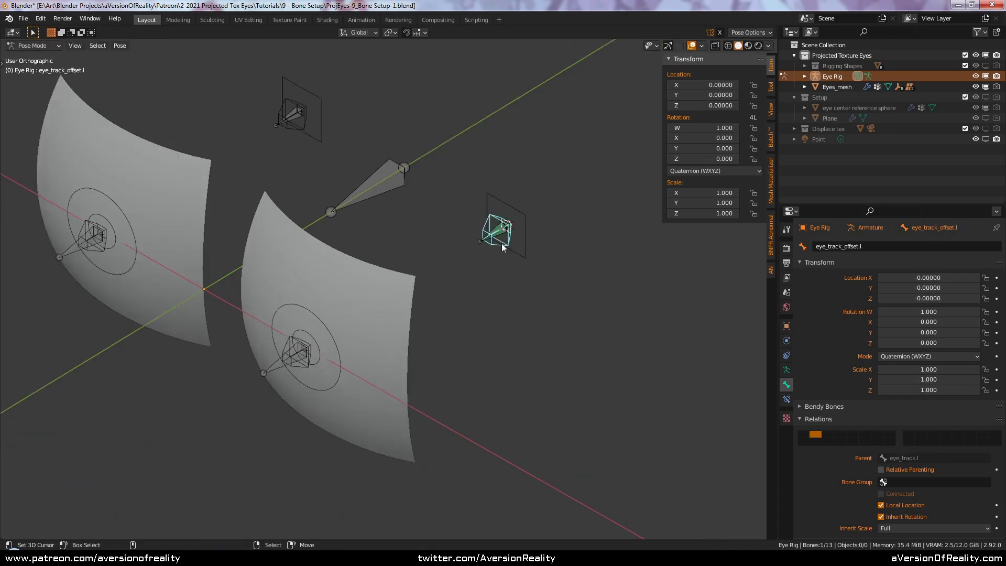
Turn off Inherit Rotation in the bone relations of eye_track_offset.l
middle_click_drag(660, 325, 576, 331, "shift")
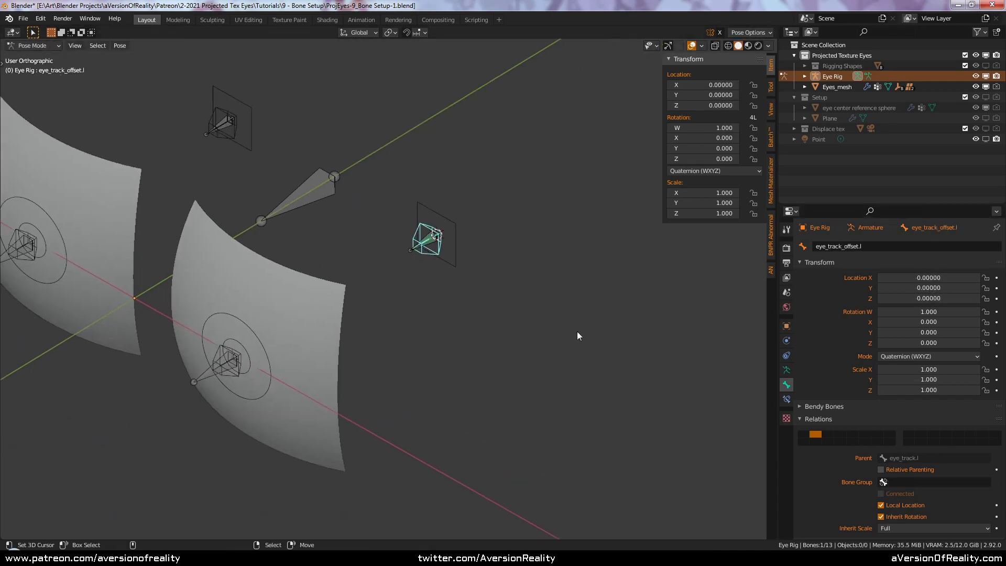
scroll(842, 360, "down", 4)
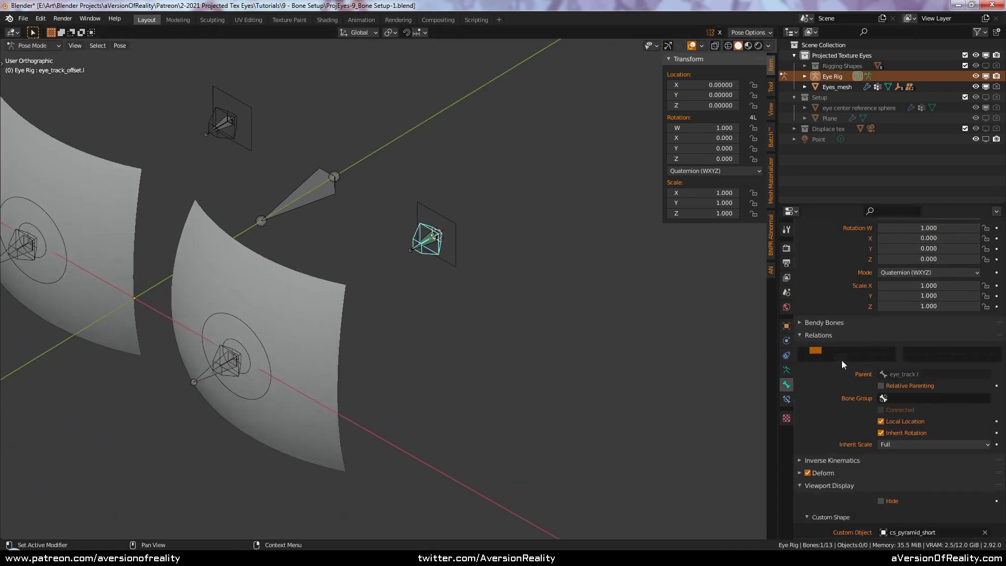
right_click(422, 245)
middle_click_drag(423, 246, 420, 247)
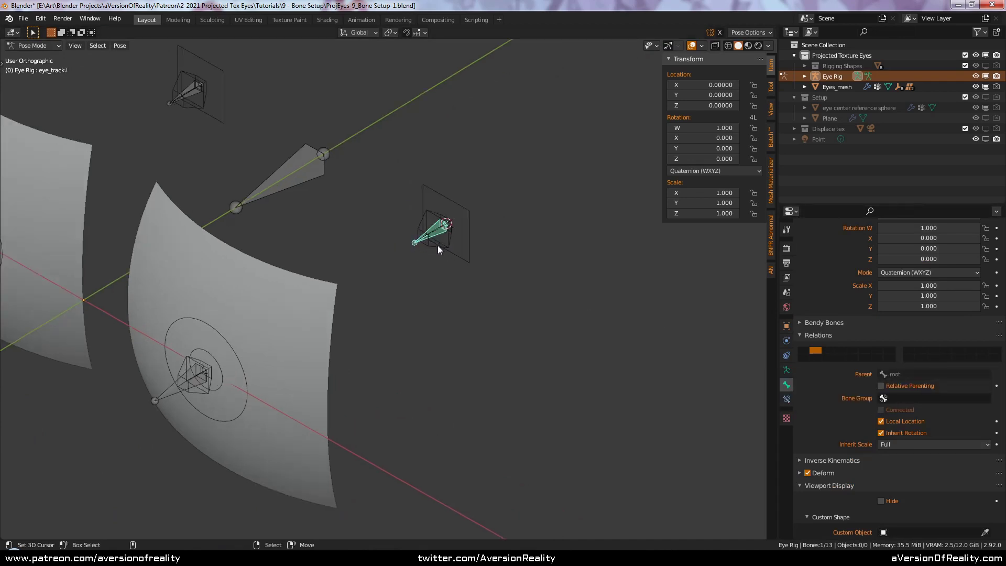
right_click(437, 245)
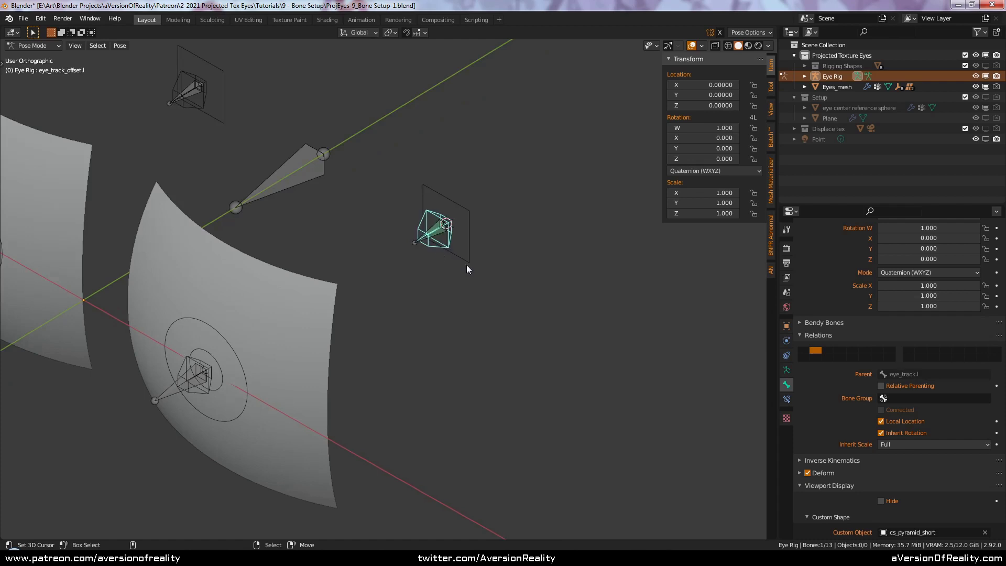
left_click(882, 432)
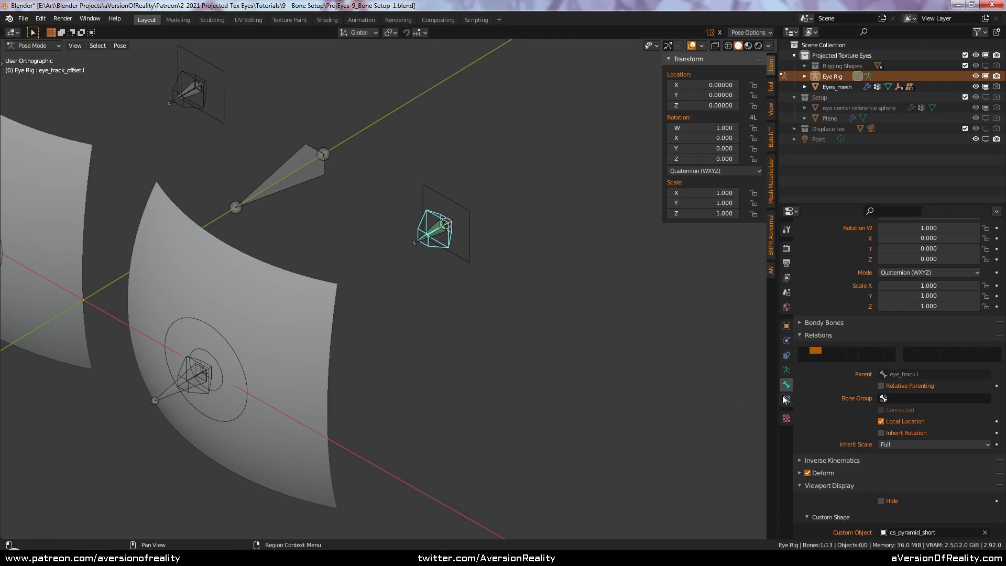
Add a Copy Rotation constraint to the eye_track_offset.l bone and rename it "Copy Rotation - eye"
left_click(786, 400)
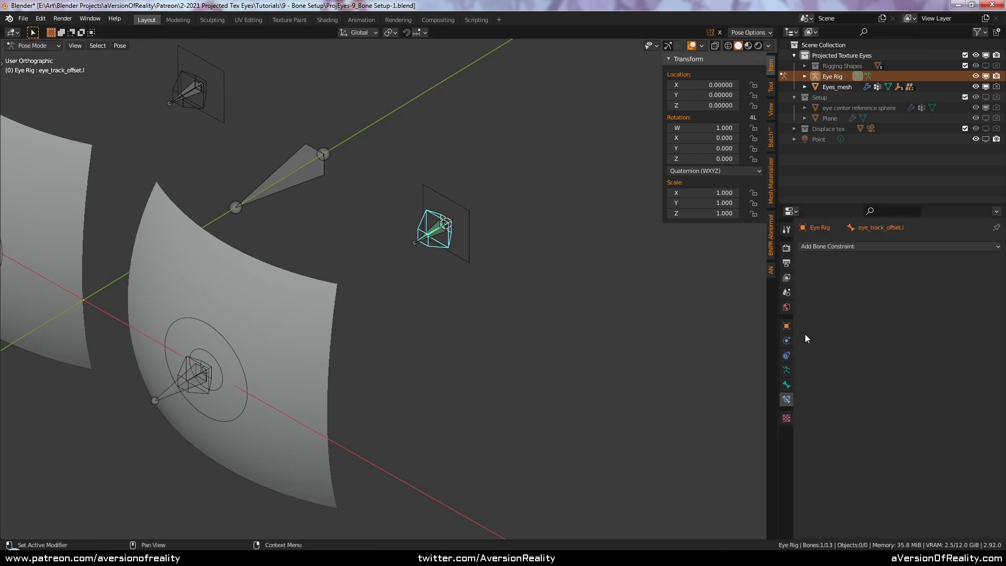
left_click(854, 246)
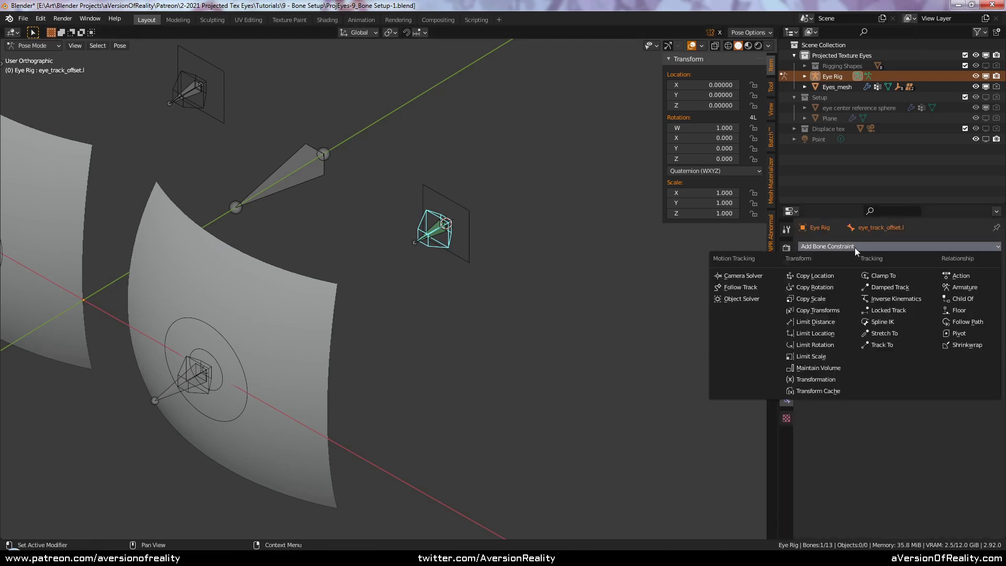
left_click(823, 288)
double_click(917, 265)
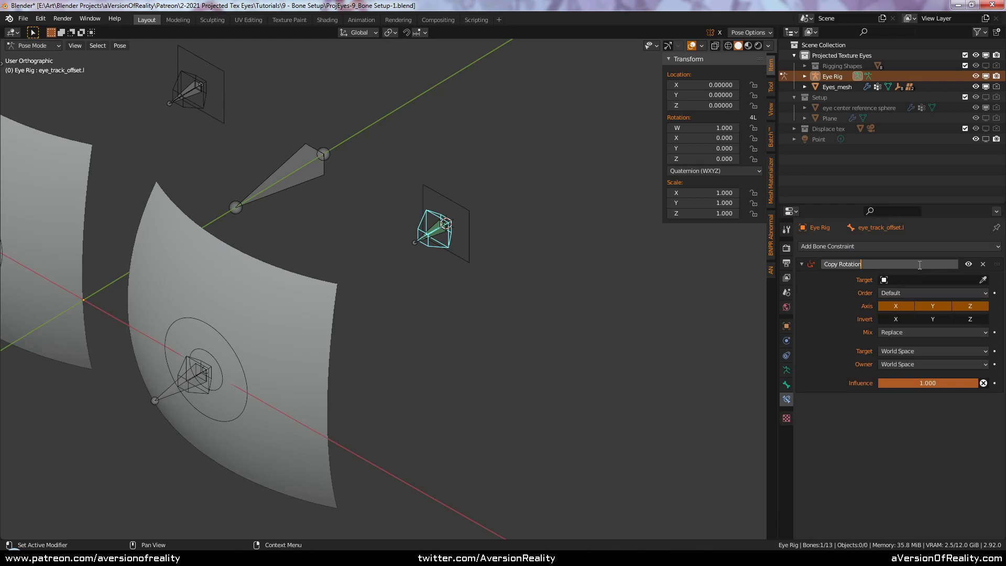
type("- eye")
key("Return")
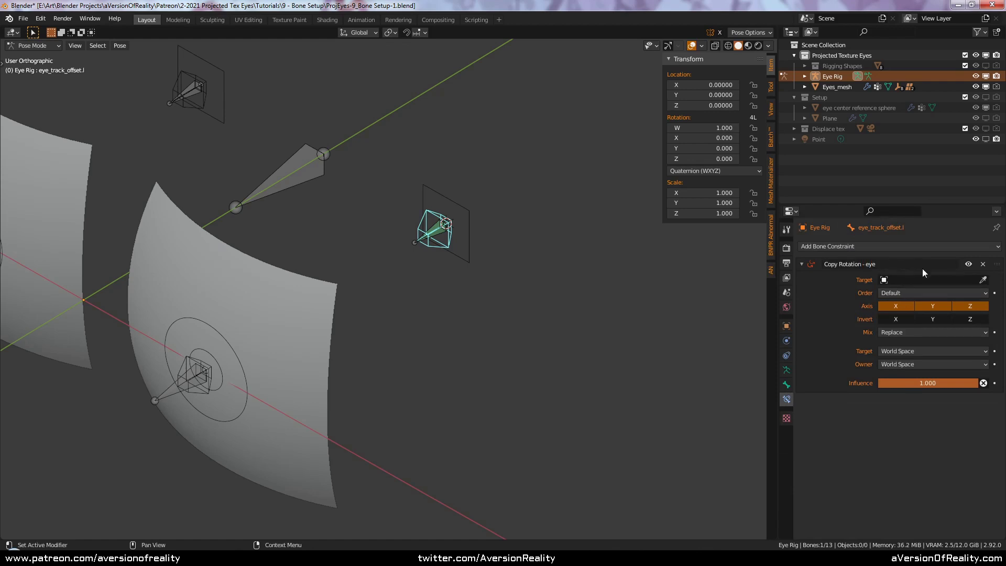
Set the Copy Rotation - eye constraint's target to Eye Rig and its bone to eye.l
left_click(985, 282)
left_click(429, 226)
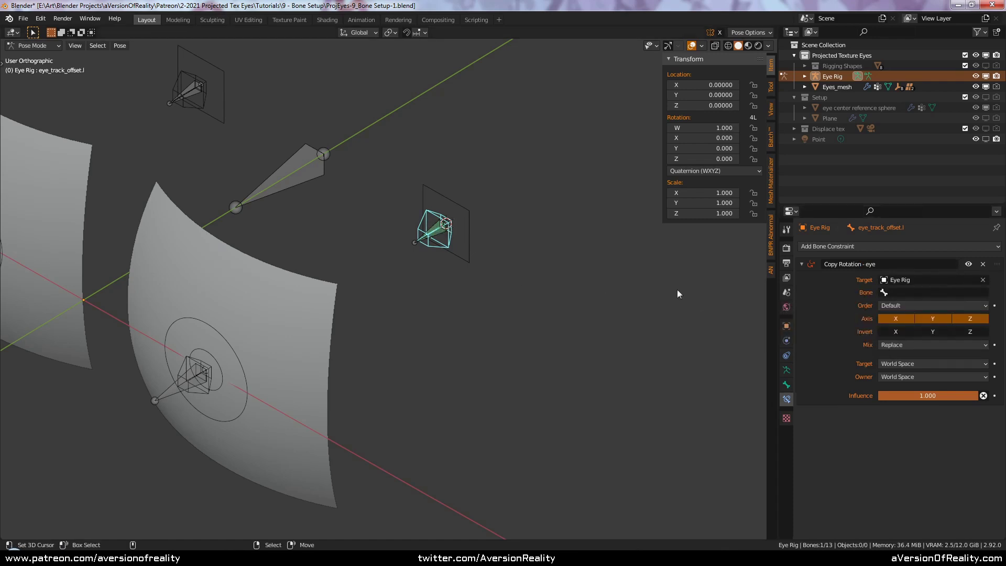
left_click(920, 292)
type("ey")
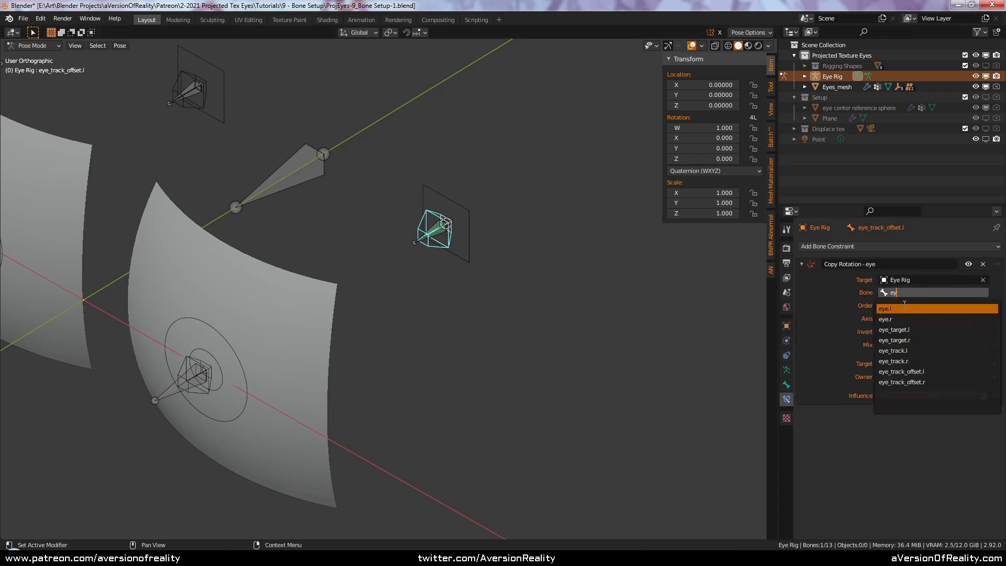
left_click(905, 308)
Set the constraint's target and owner spaces to Local Space and its mix mode to After Original
left_click(907, 365)
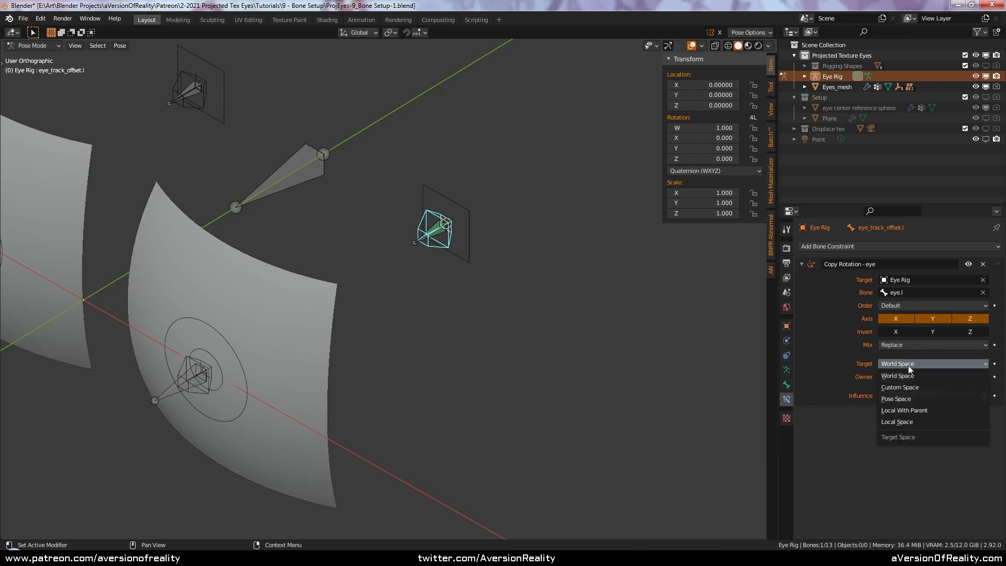
left_click(904, 422)
left_click(912, 377)
left_click(910, 435)
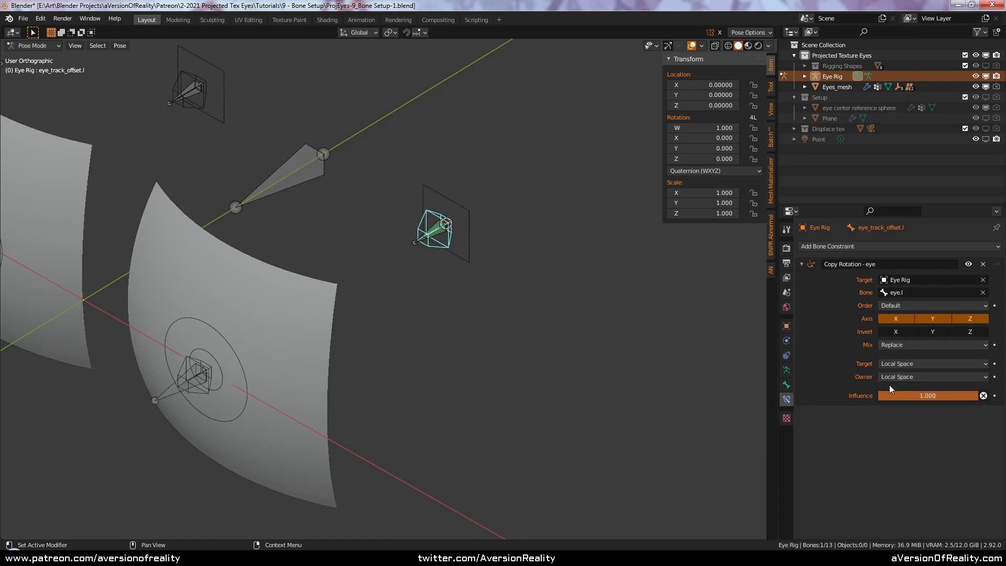
left_click(917, 344)
left_click(922, 394)
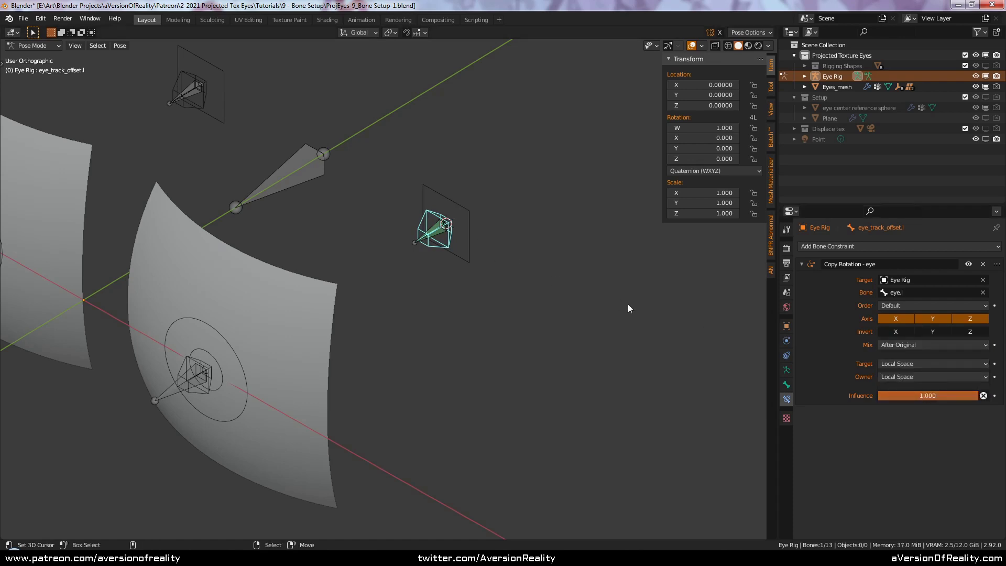
Try the Replace mix mode with a test rotation of eye_track_offset.l, cancel the rotation and restore After Original
left_click(915, 345)
left_click(913, 357)
key("r")
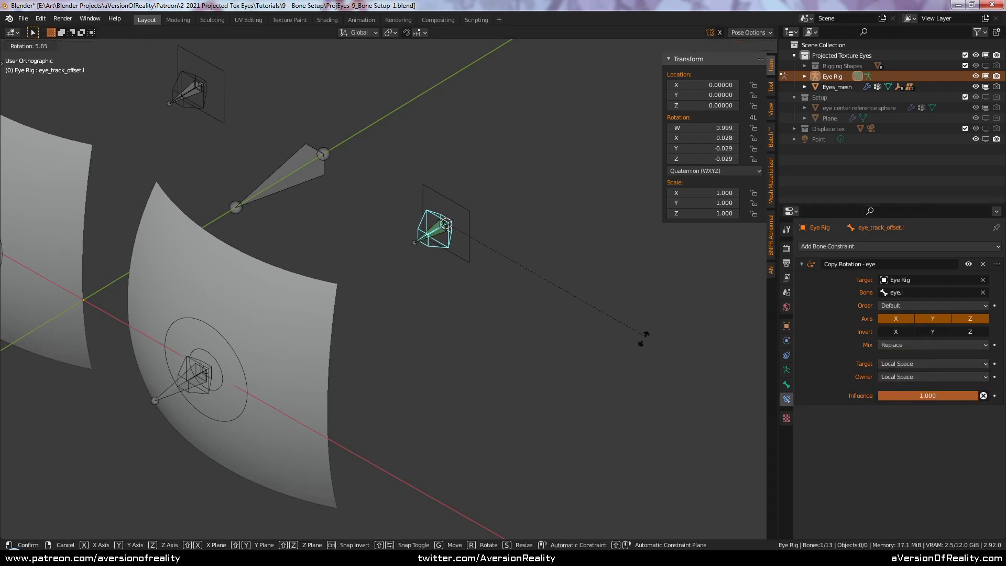
key("Escape")
left_click(910, 345)
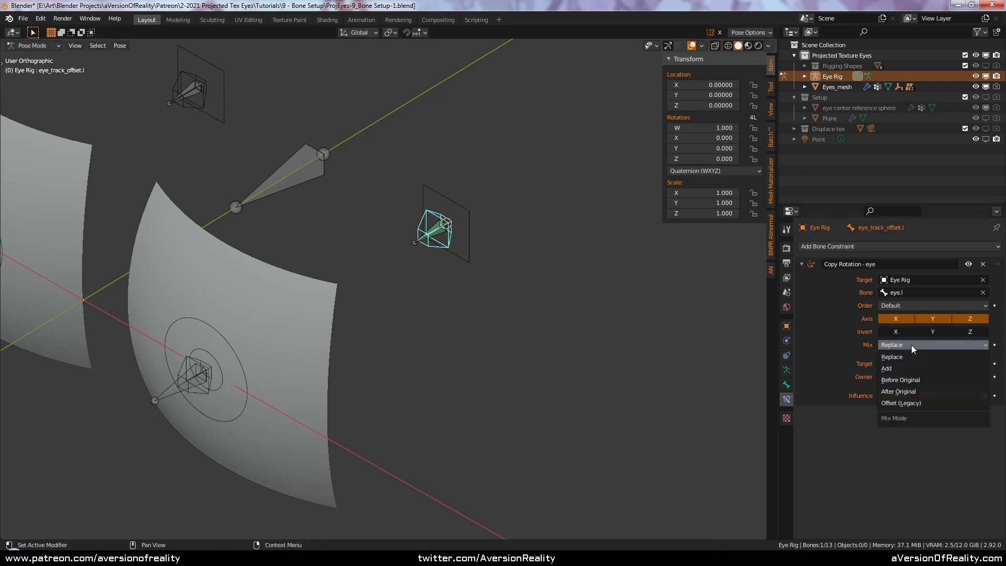
left_click(913, 392)
Test-rotate the eye_track_offset.l bone freely and about the Z axis and test-move it, cancelling each transform
key("r")
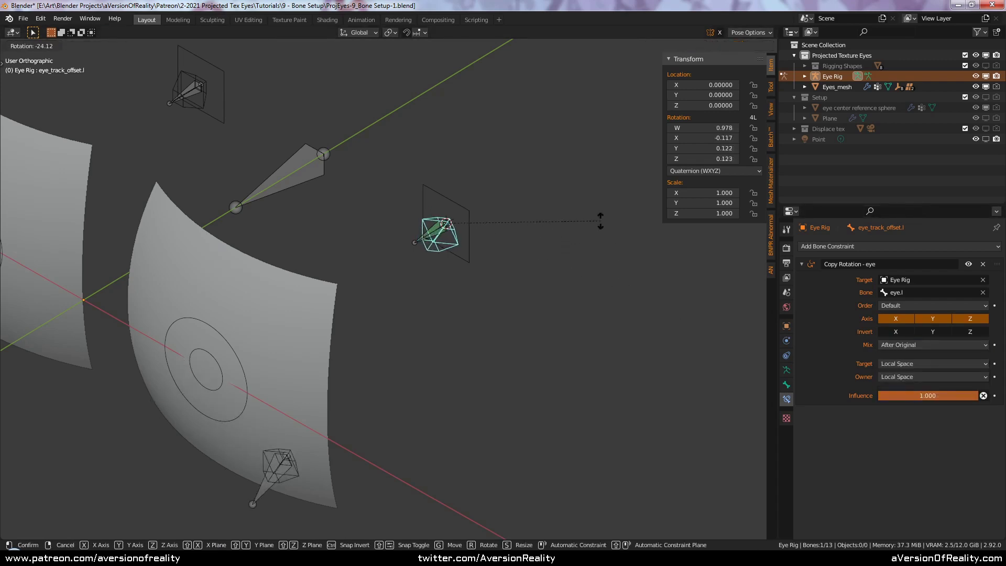
right_click(637, 285)
key("r")
key("z")
right_click(608, 236)
key("g")
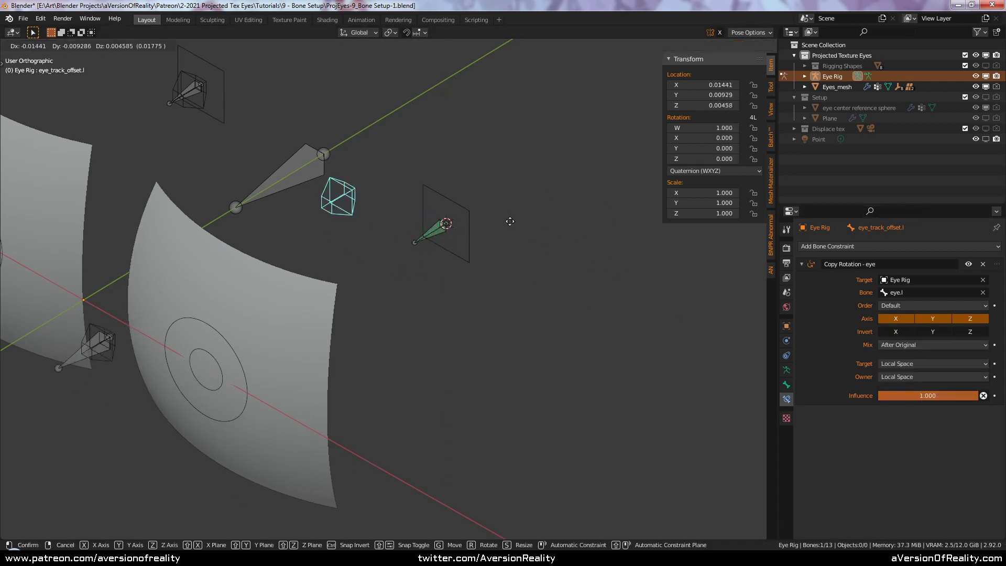
right_click(609, 241)
mouse_move(609, 241)
middle_mouse_down()
mouse_move(618, 230)
mouse_move(609, 246)
mouse_move(605, 235)
middle_mouse_up()
key("r")
key("z")
right_click(576, 222)
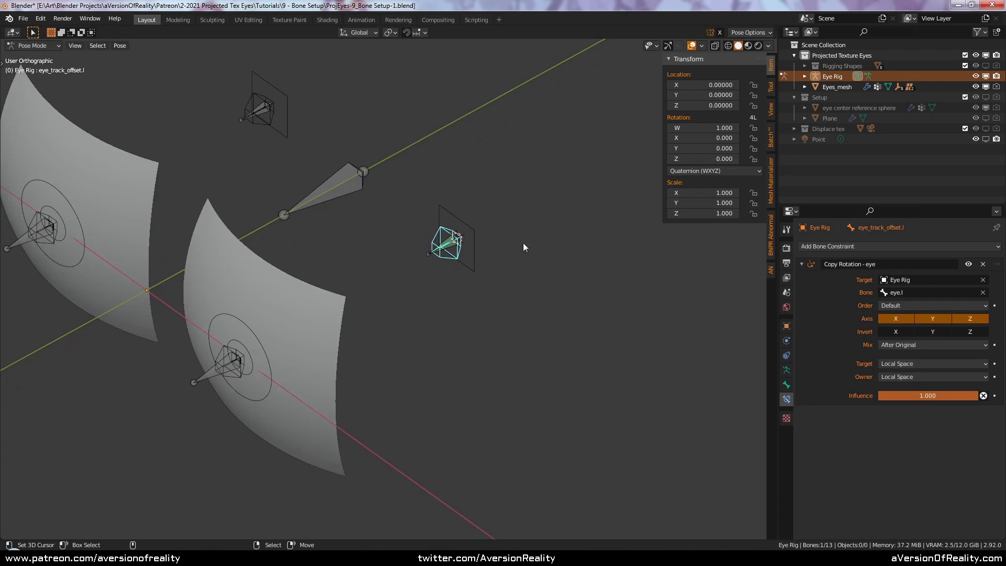
Test-rotate the eye.l bone about the Z axis and freely, cancelling each rotation
right_click(475, 246)
key("r")
key("z")
right_click(543, 194)
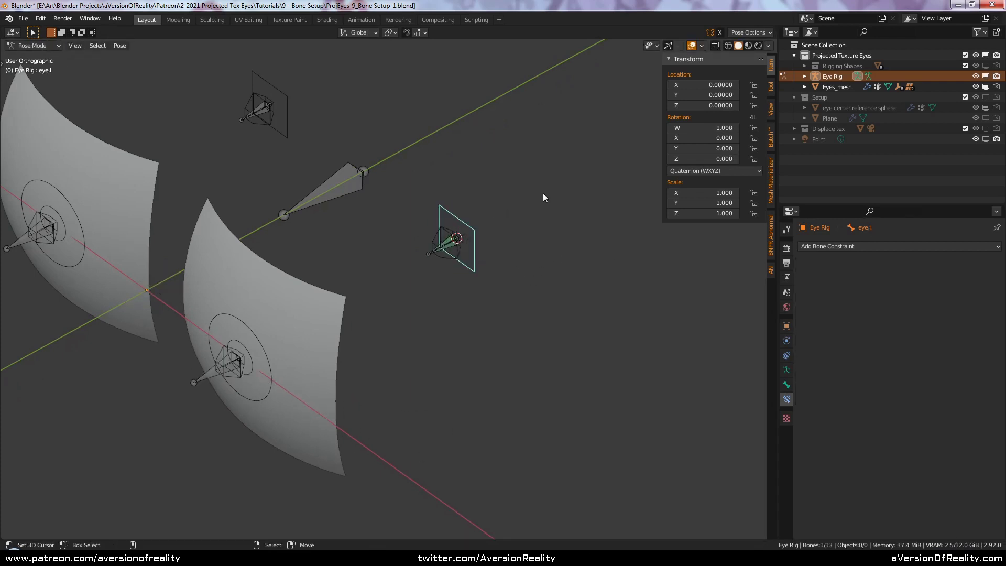
key("r")
right_click(565, 253)
Test-rotate the root bone about the global Z axis and in top view, cancel both rotations and reselect eye_track_offset.l
right_click(378, 185)
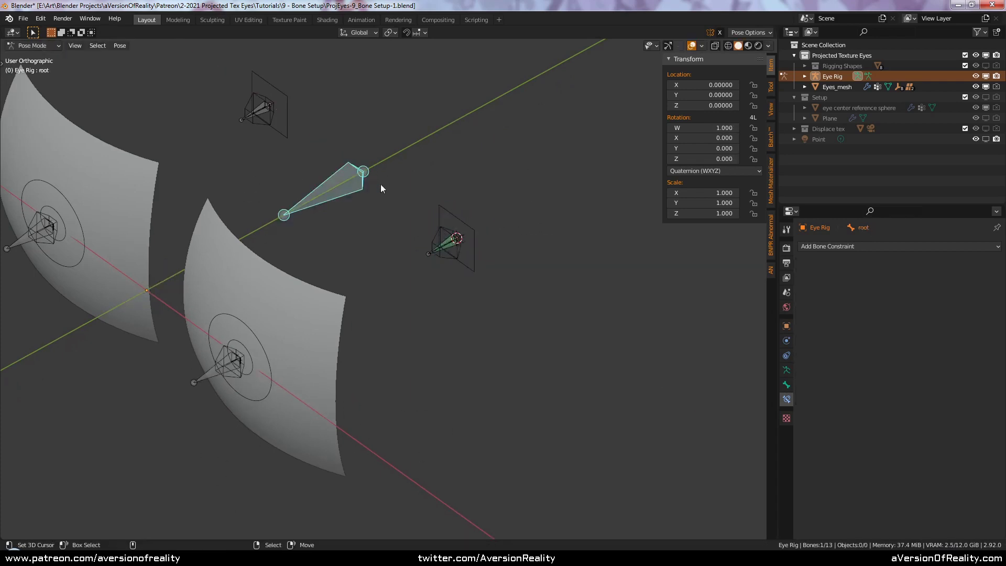
key("r")
key("z")
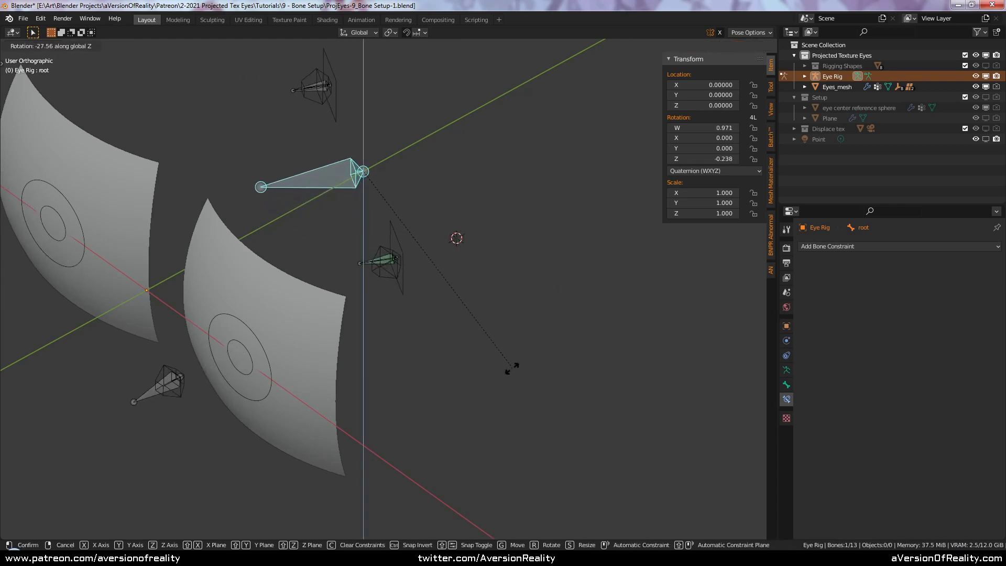
right_click(530, 224)
key("KP_7")
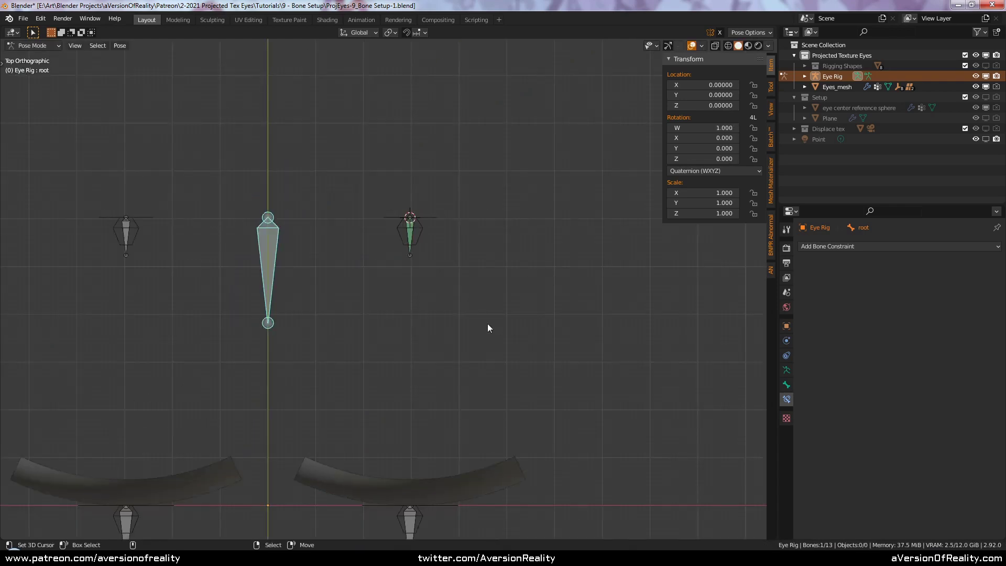
key("r")
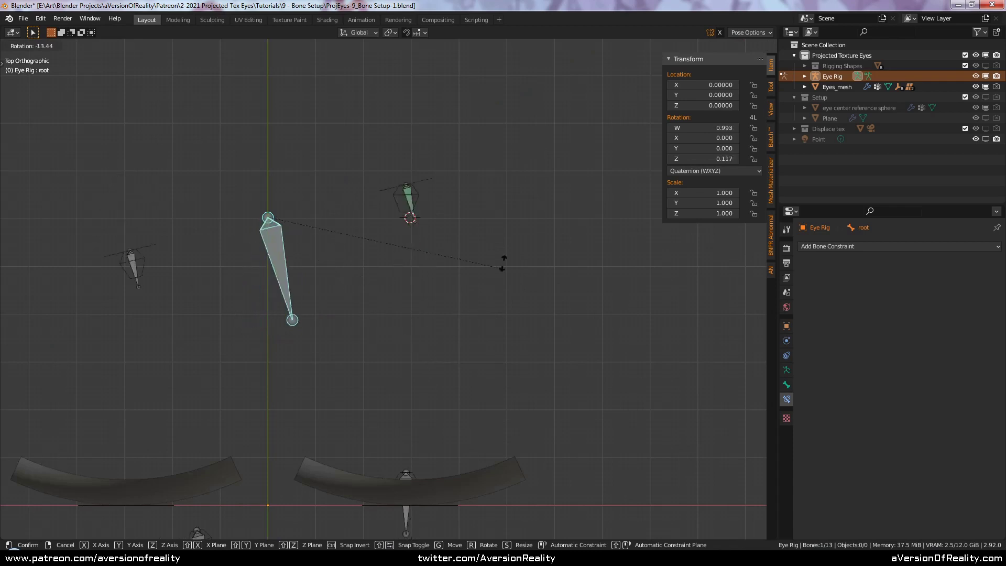
key("Escape")
left_click(411, 230)
middle_click_drag(414, 236, 655, 294)
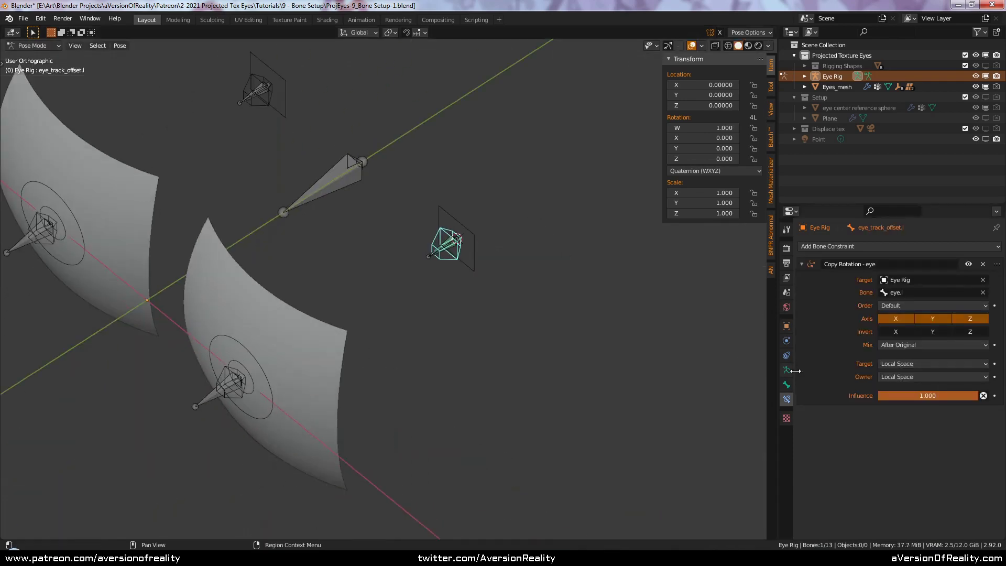
left_click(901, 364)
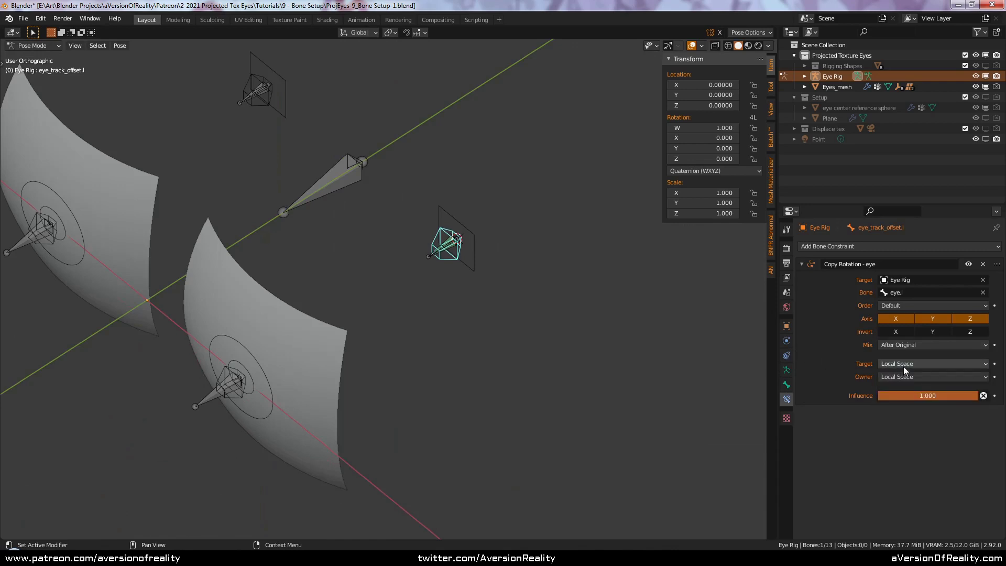
Test-rotate the eye.l bone and the root bone about the global Z axis, cancelling each rotation
left_click(474, 238)
key("r")
key("z")
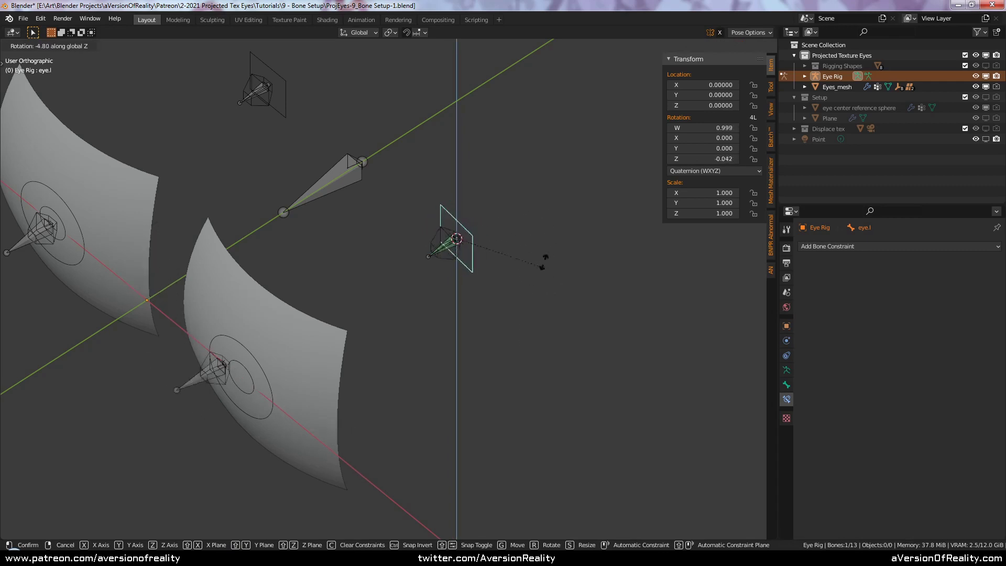
right_click(552, 265)
right_click(341, 181)
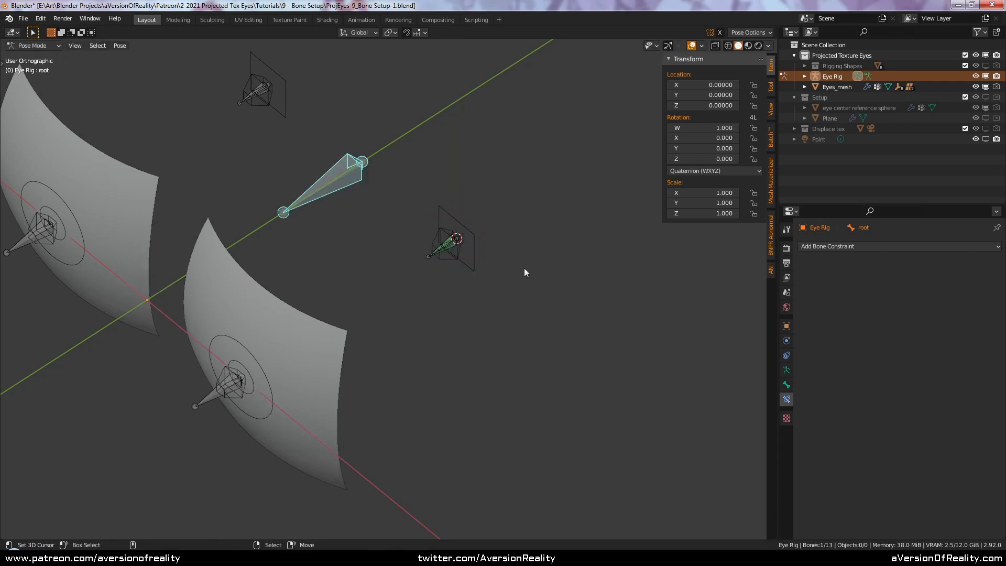
key("r")
key("z")
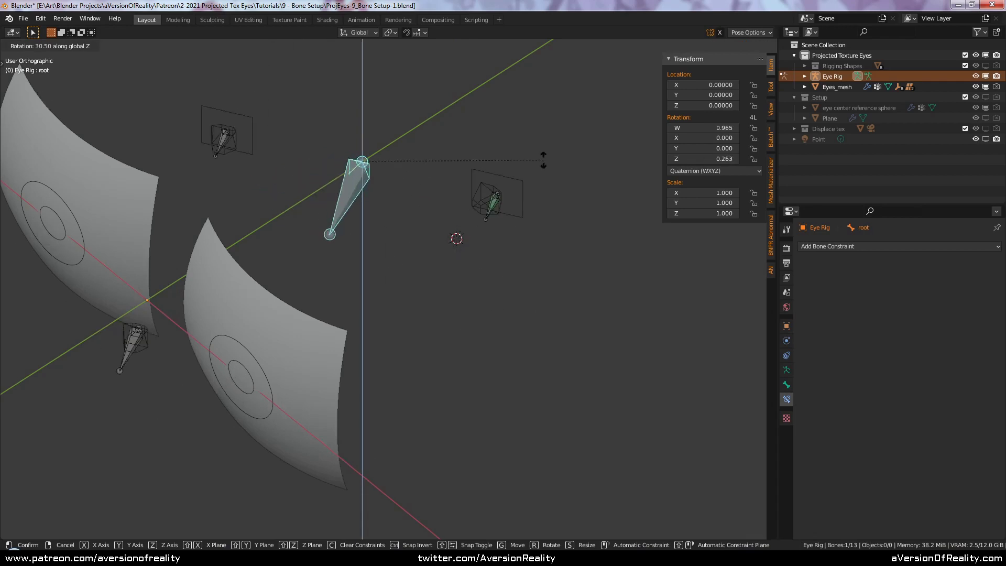
right_click(478, 314)
Set the target space of eye_track_offset.l's Copy Rotation - eye constraint to Local With Parent and save the file
right_click(446, 262)
left_click(933, 364)
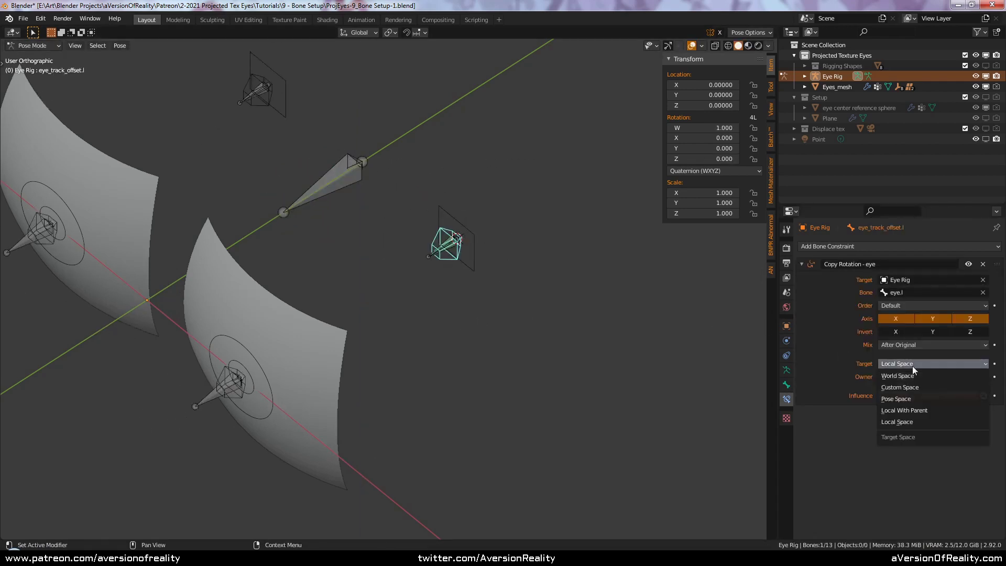
left_click(926, 406)
mouse_move(627, 279)
middle_mouse_down("shift")
mouse_move(637, 290)
mouse_move(621, 266)
middle_mouse_up("shift")
key("ctrl+s")
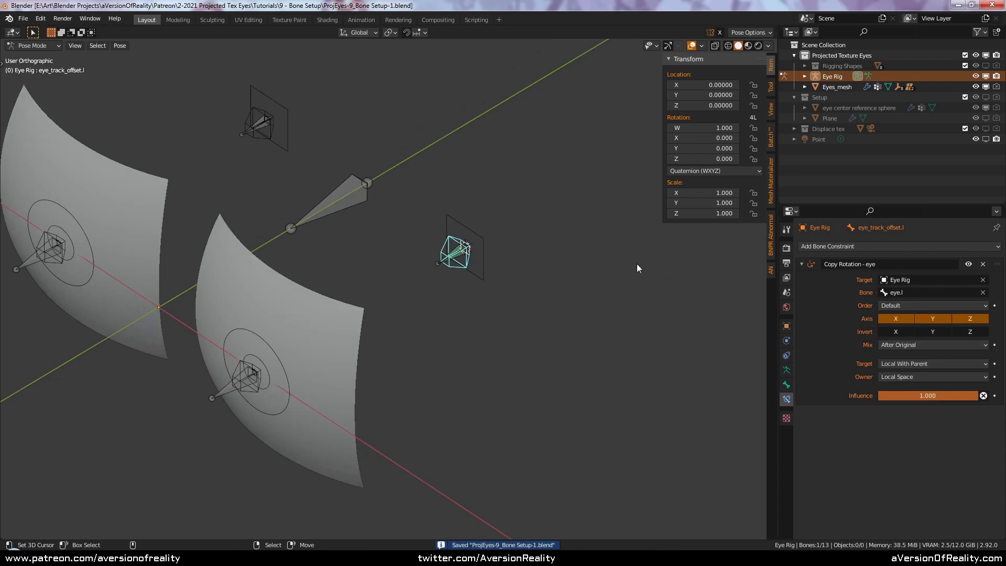
Add a second Copy Rotation constraint to eye_track_offset.l, targeting the eye_track.l bone of Eye Rig
left_click(868, 246)
left_click(826, 284)
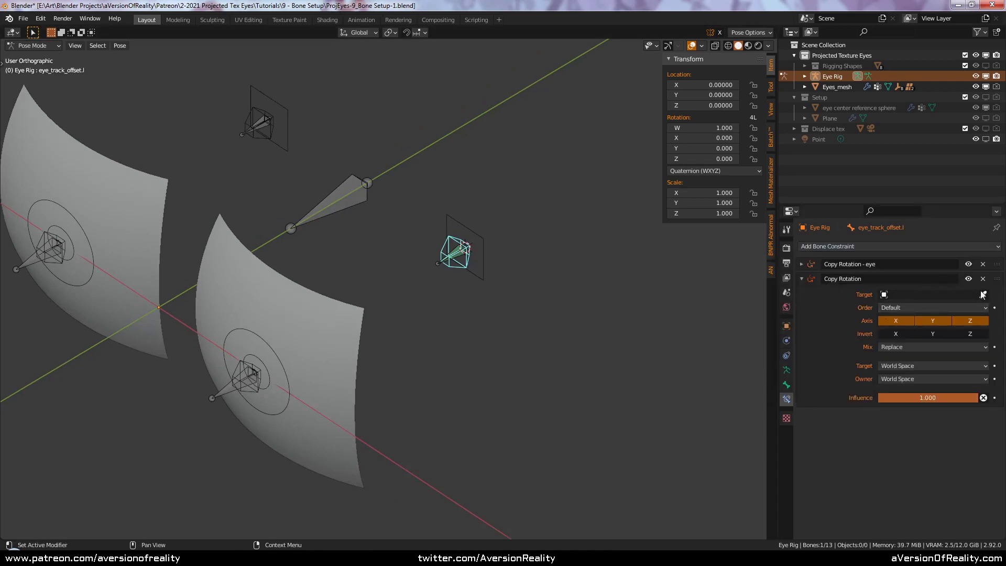
left_click(983, 295)
left_click(492, 279)
left_click(922, 307)
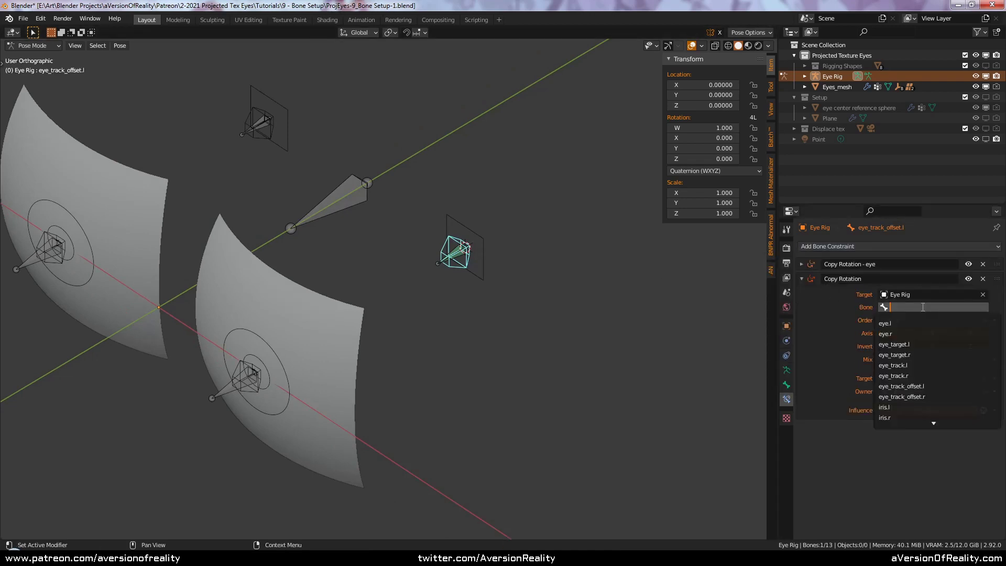
type("tra")
left_click(893, 323)
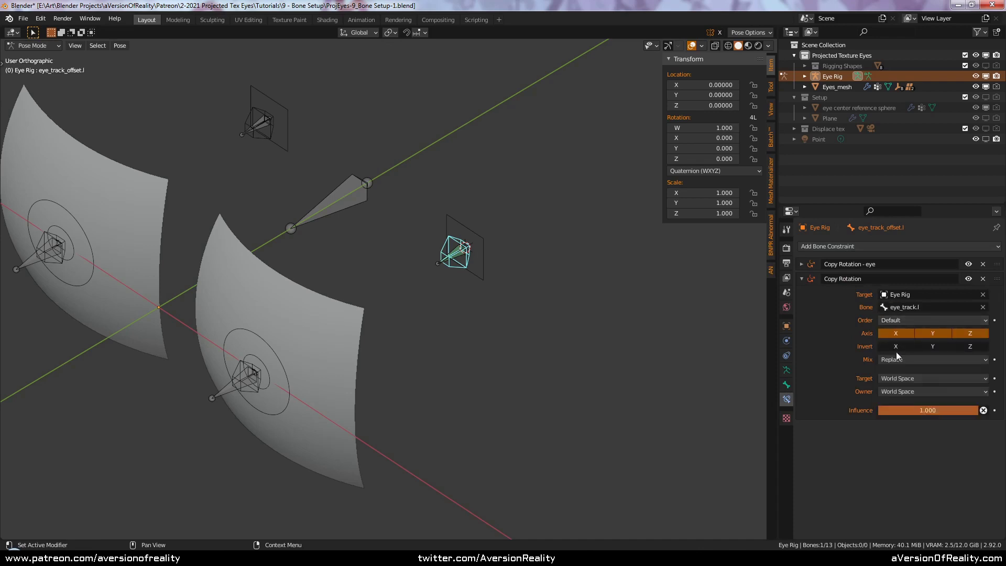
Set the new Copy Rotation constraint's mix mode to After Original and both its target and owner spaces to Local Space
left_click(905, 361)
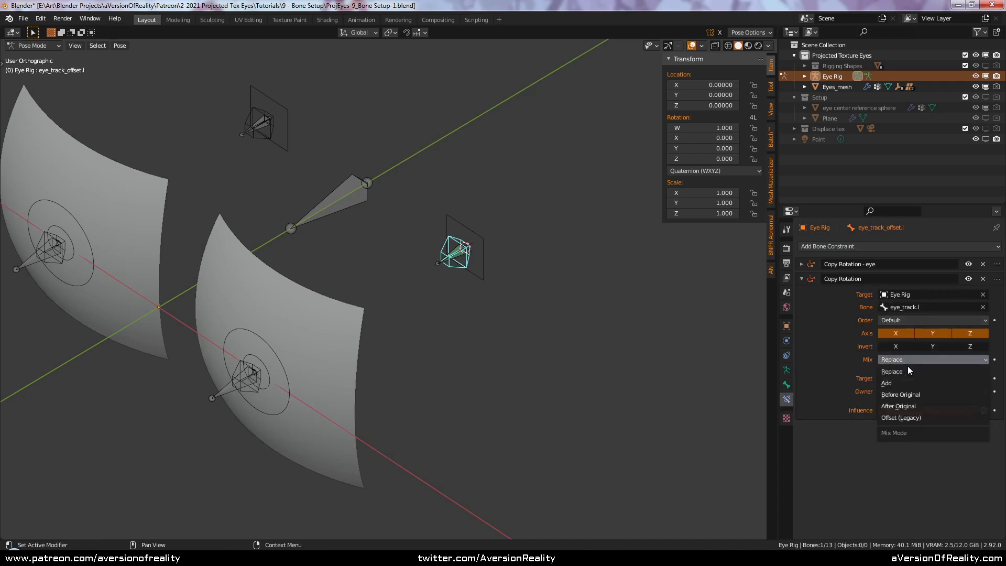
left_click(933, 405)
left_click(910, 378)
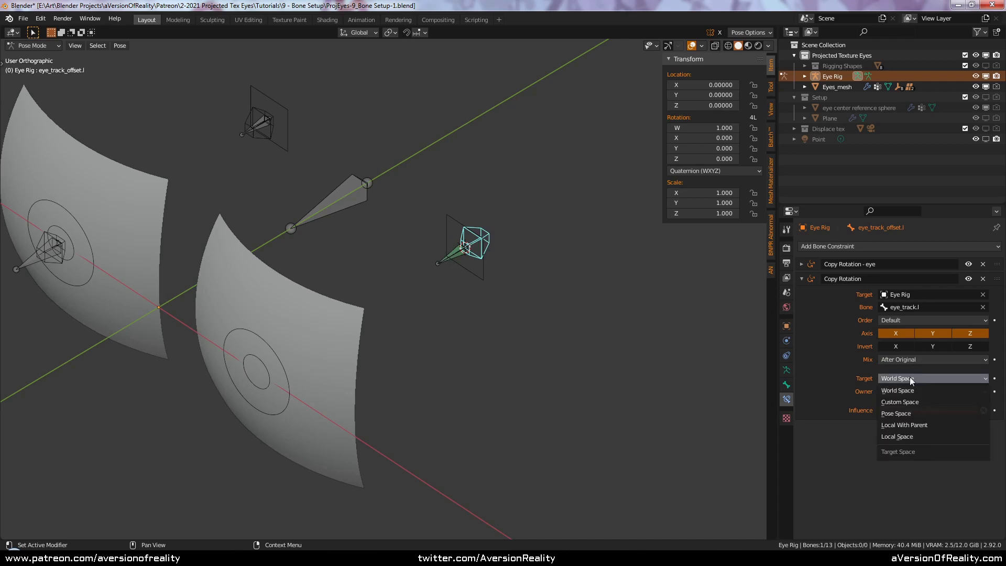
left_click(913, 436)
left_click(910, 391)
left_click(910, 448)
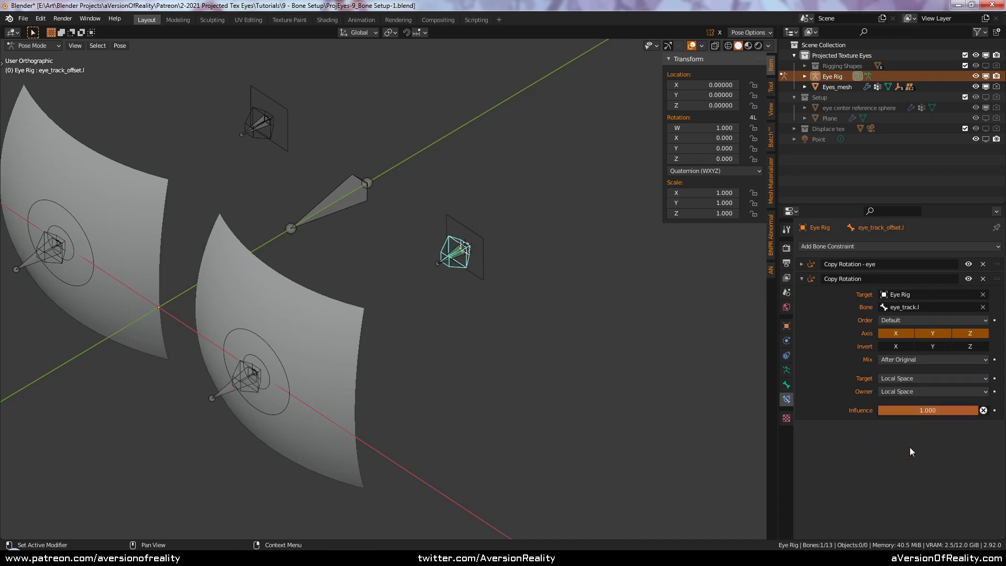
Check the constraints of eye_track.l and eye_track_offset.l, and test the tracking by moving eye_target.l about 0.074 along the global X axis
left_click(450, 262)
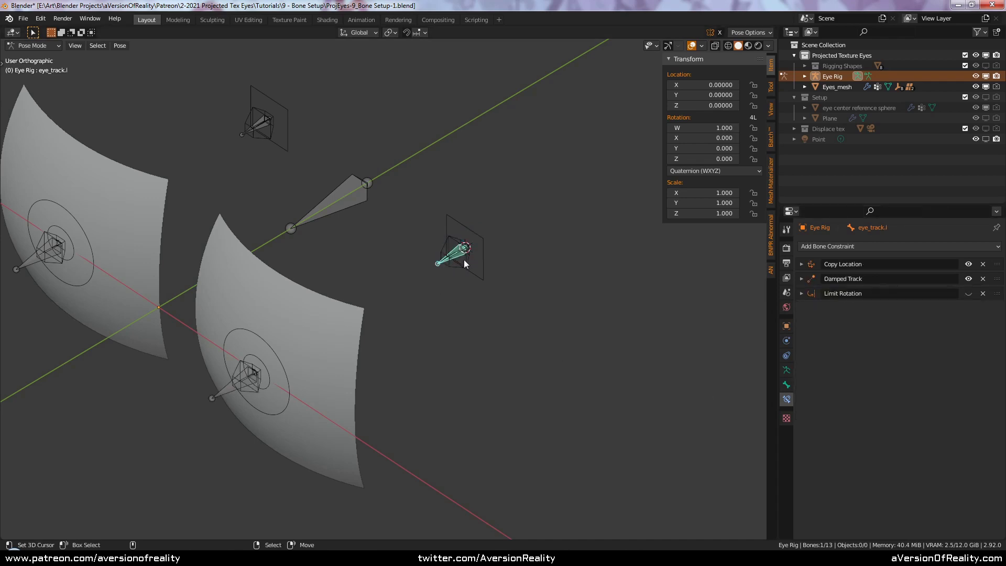
middle_click_drag(454, 255, 473, 252, "shift")
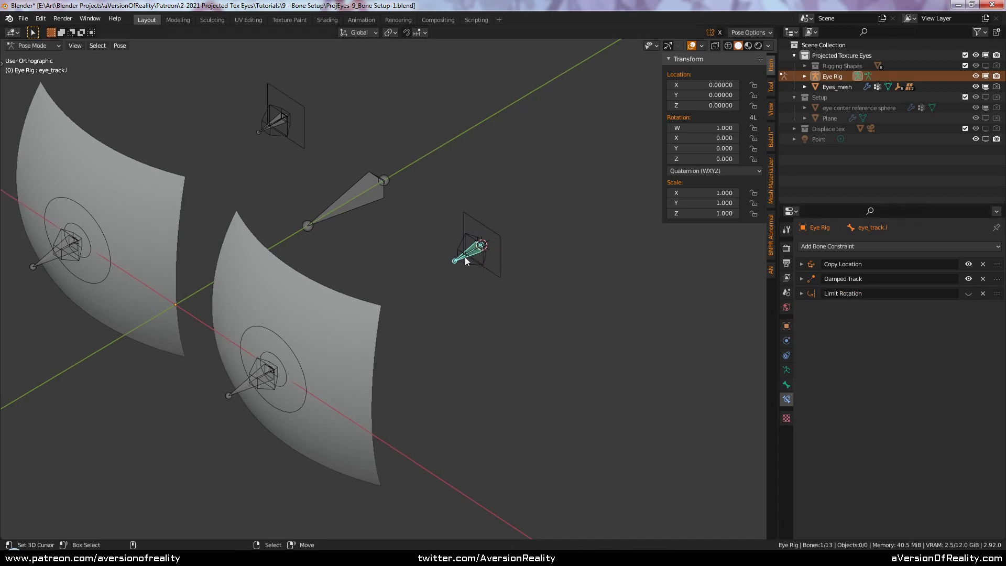
left_click(380, 201)
right_click(467, 260)
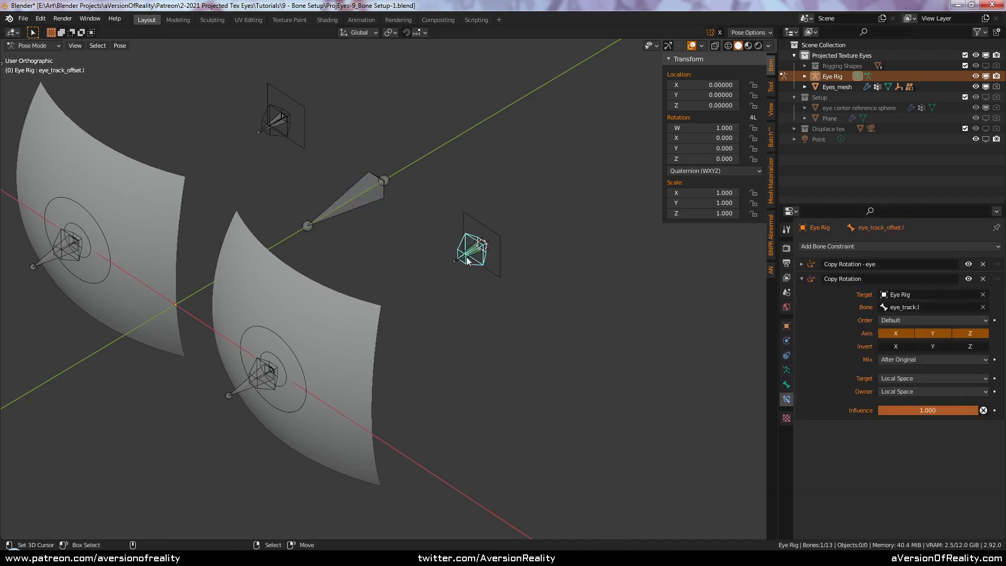
scroll(463, 273, "down", 2)
middle_click_drag(460, 287, 506, 249, "shift")
right_click(98, 461)
key("g")
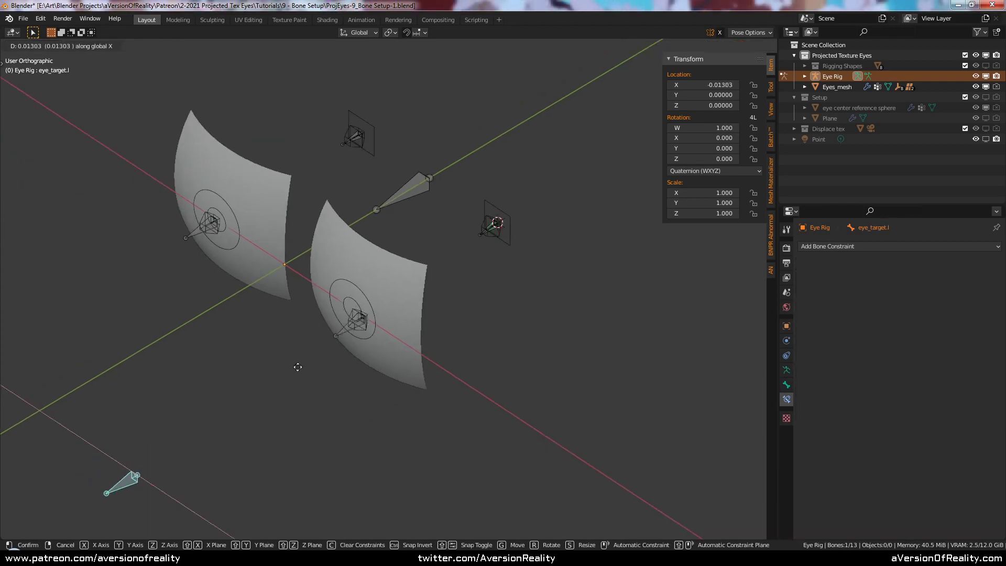
key("x")
left_click(501, 300)
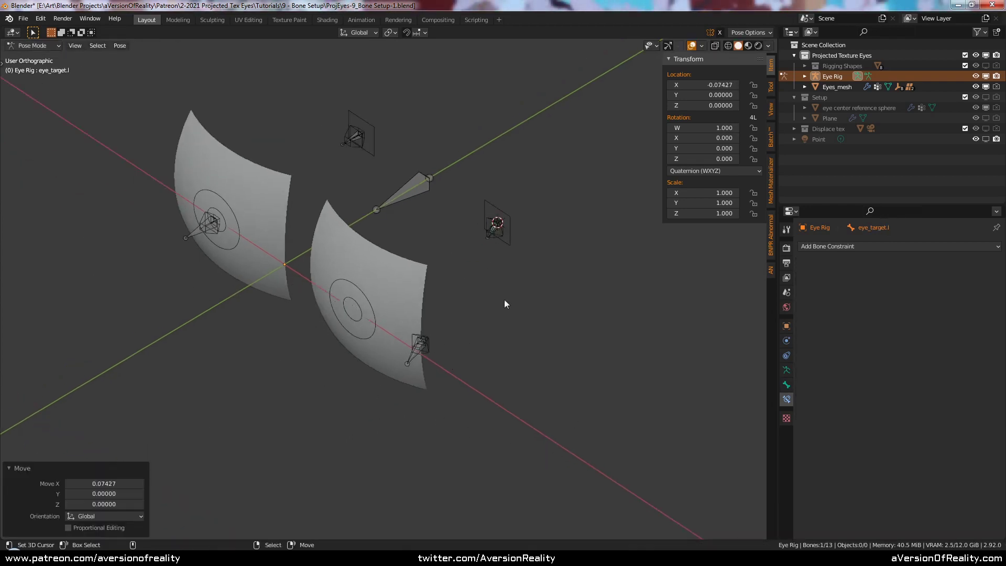
Test-rotate the eye.l bone about the global Z axis, cancel the rotation and clear the location of all bones
right_click(507, 242)
key("r")
key("z")
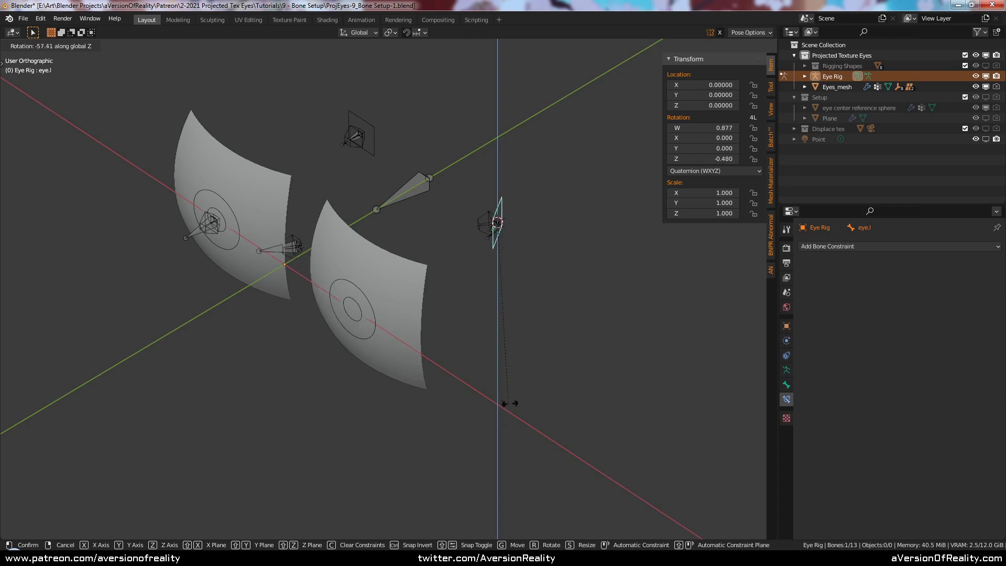
key("Escape")
scroll(565, 332, "down", 1)
key("a")
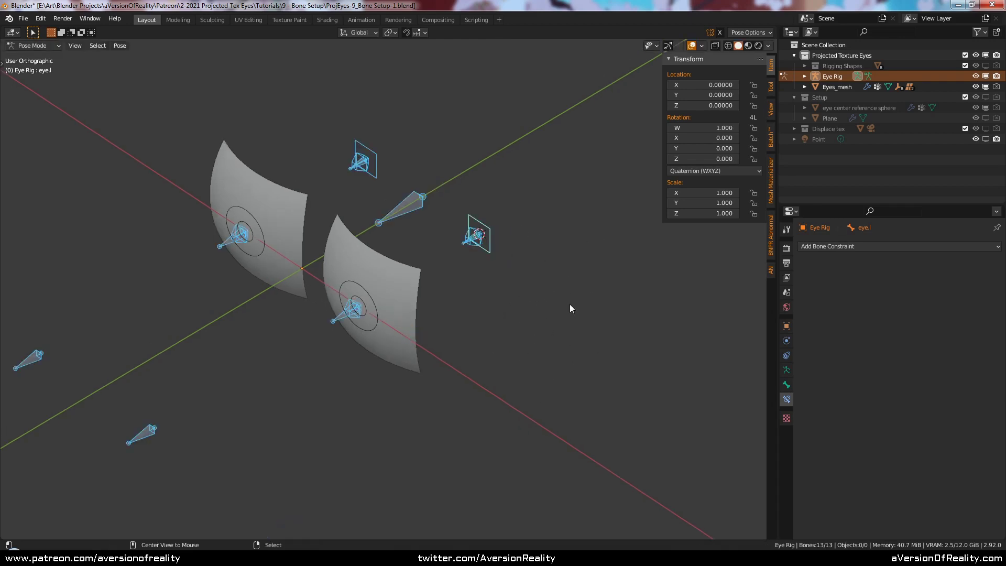
On eye_track_offset.l, set the eye_track.l constraint's influence to 0.333 and rename the constraint "Copy Rotation - tracker"
scroll(488, 316, "up", 3)
right_click(460, 272)
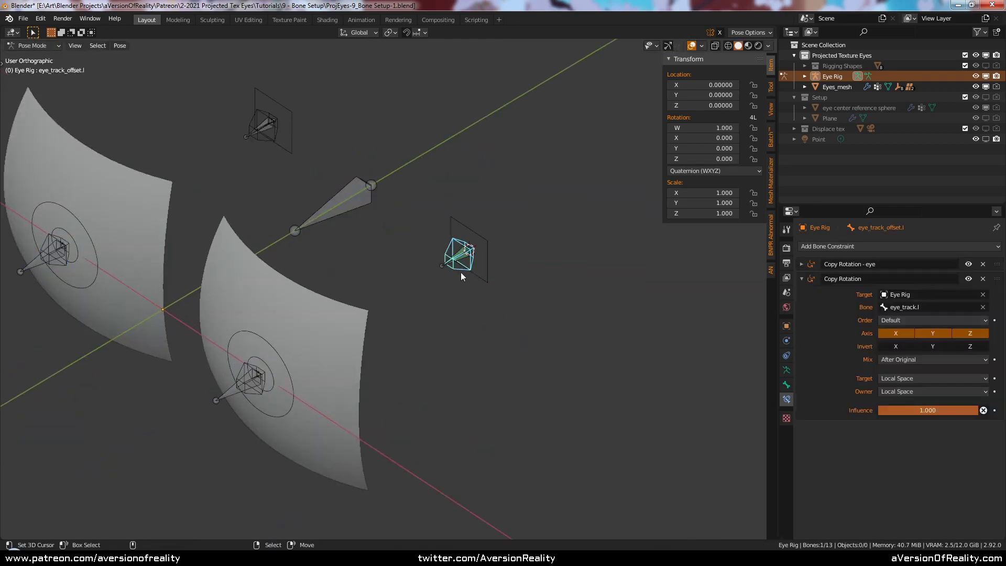
left_click(912, 412)
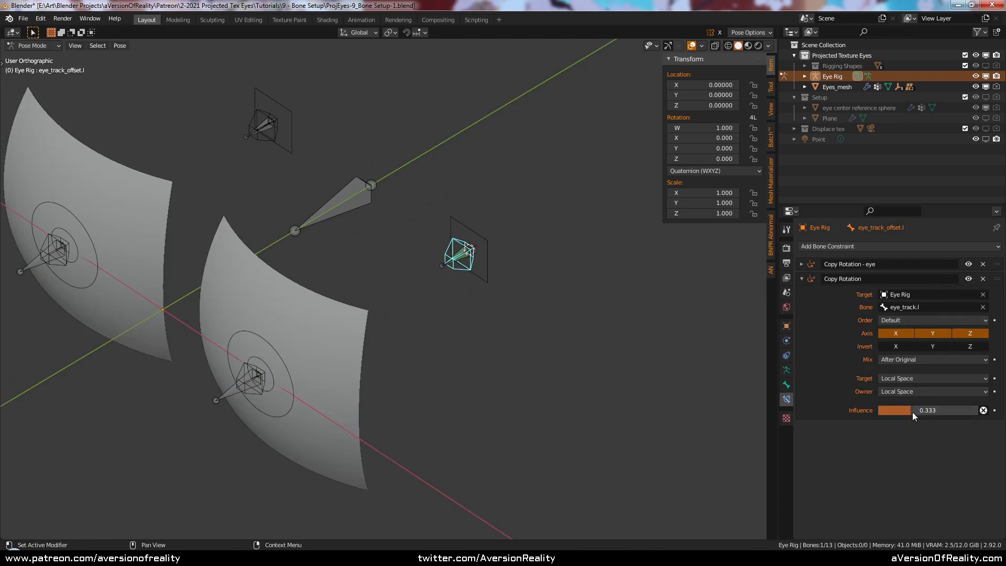
left_click(890, 279)
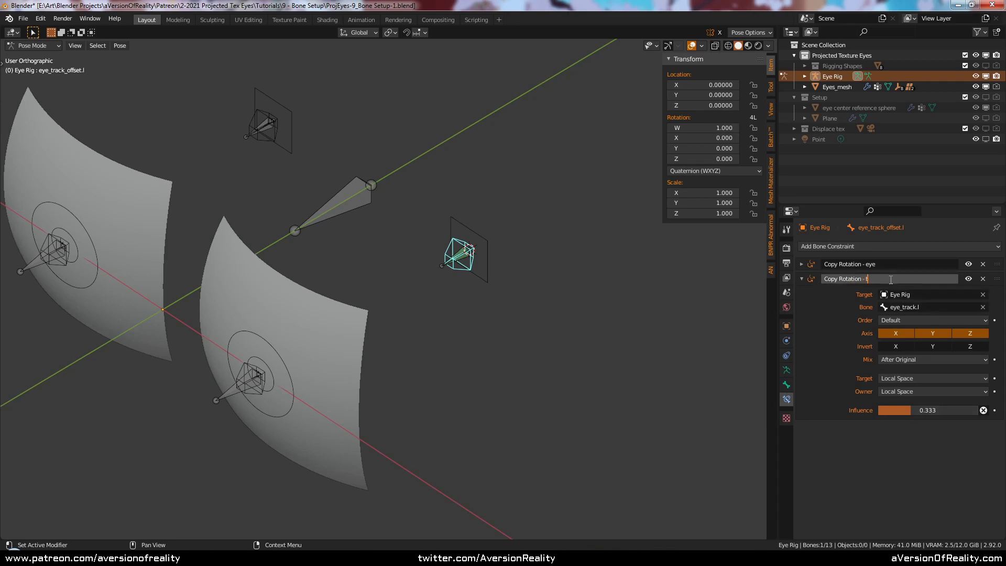
type("- tracker")
key("Return")
Select the eye.l bone and save the file
scroll(604, 330, "down", 2)
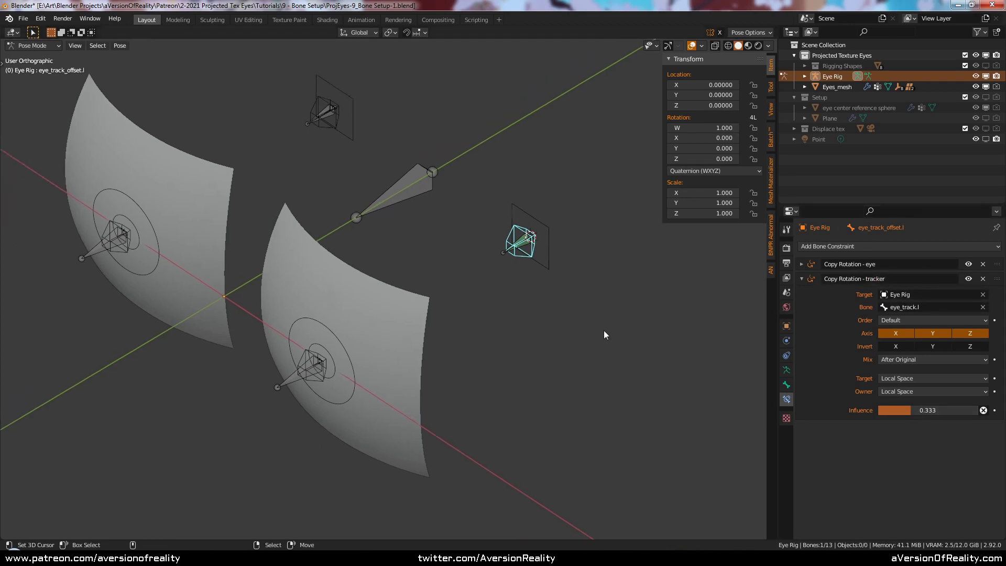
middle_click_drag(576, 328, 591, 296, "shift")
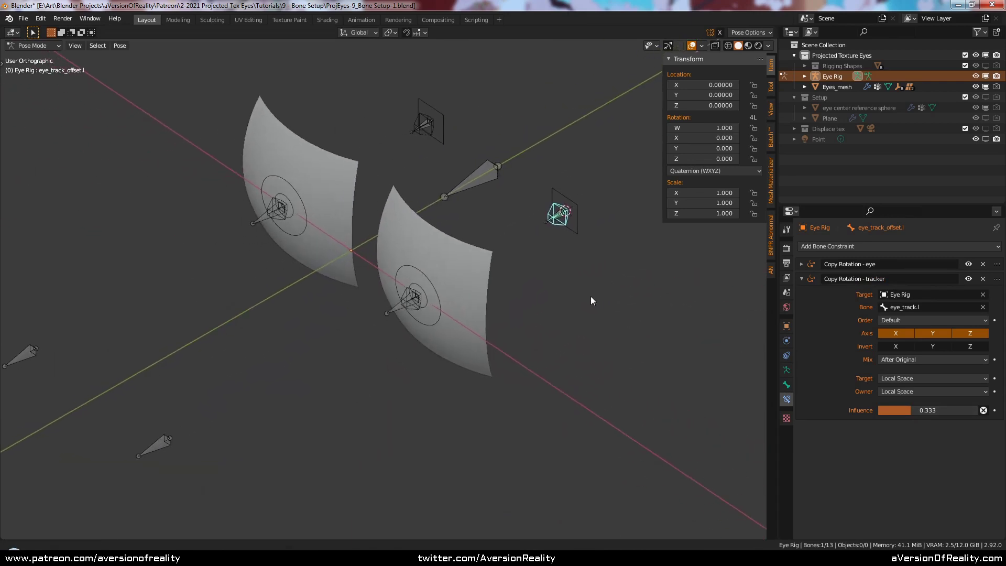
right_click(578, 229)
middle_click_drag(570, 285, 571, 253, "shift")
key("ctrl+s")
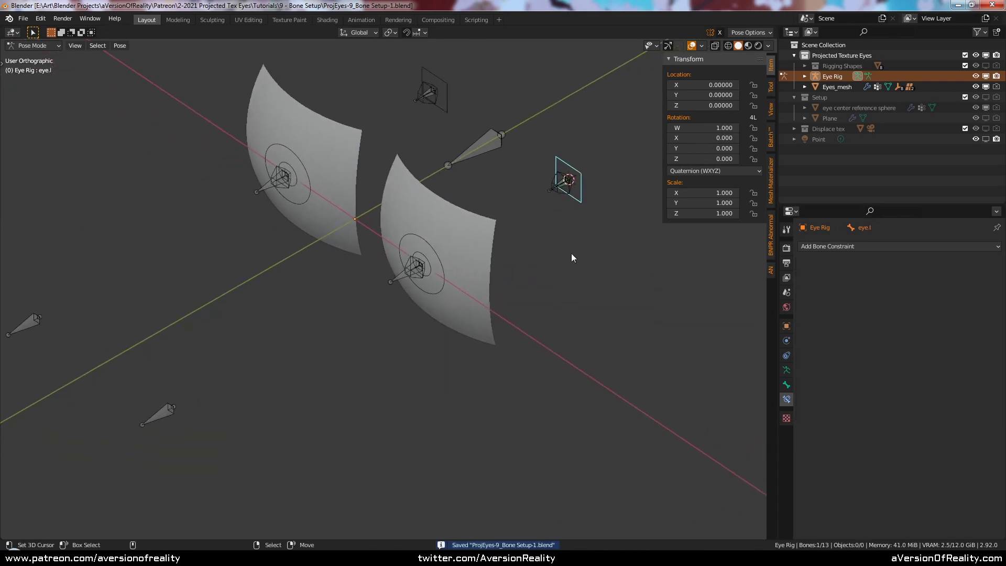
Test-move the eye.l bone along the global X axis and freely, cancelling each move
key("g")
key("x")
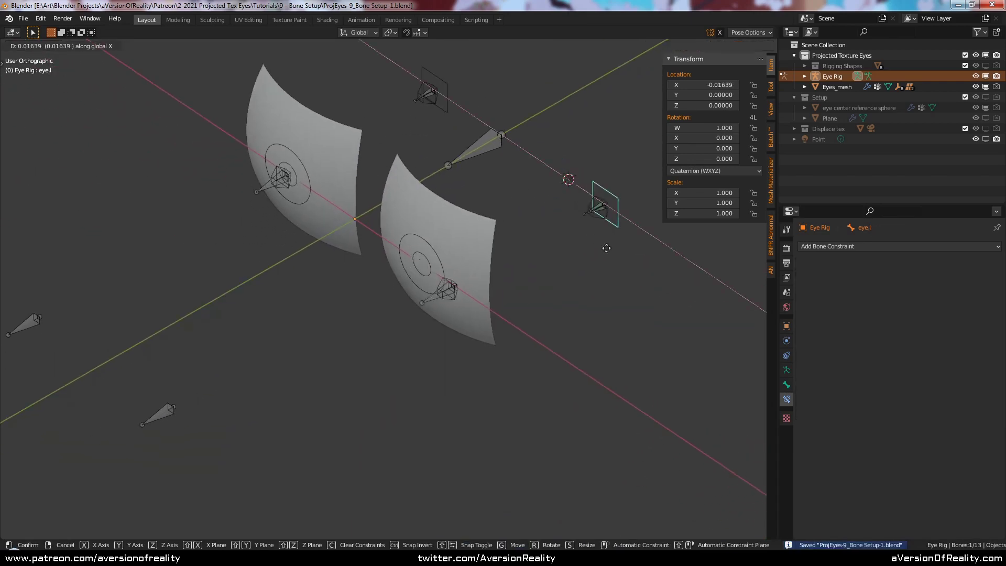
key("Escape")
key("g")
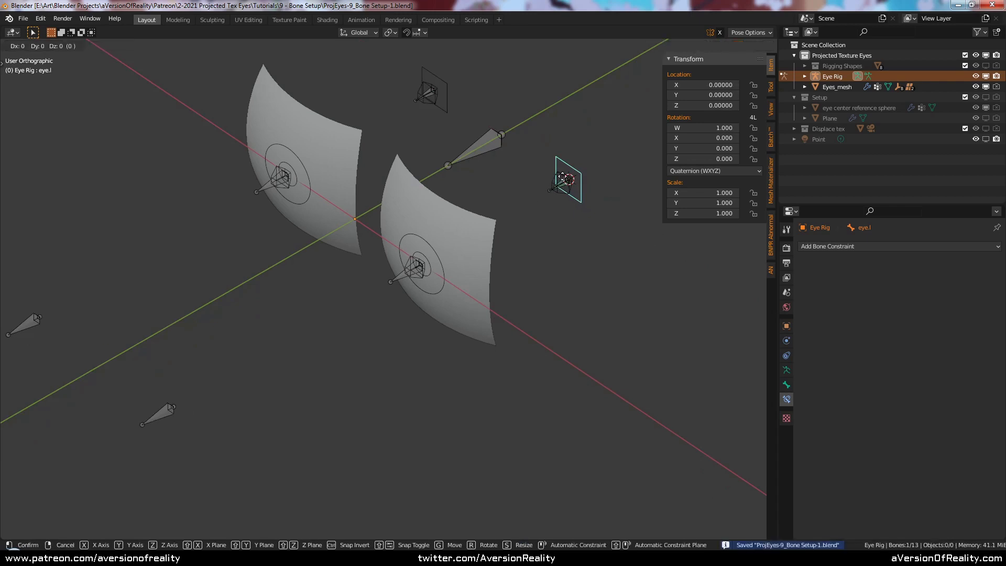
key("Escape")
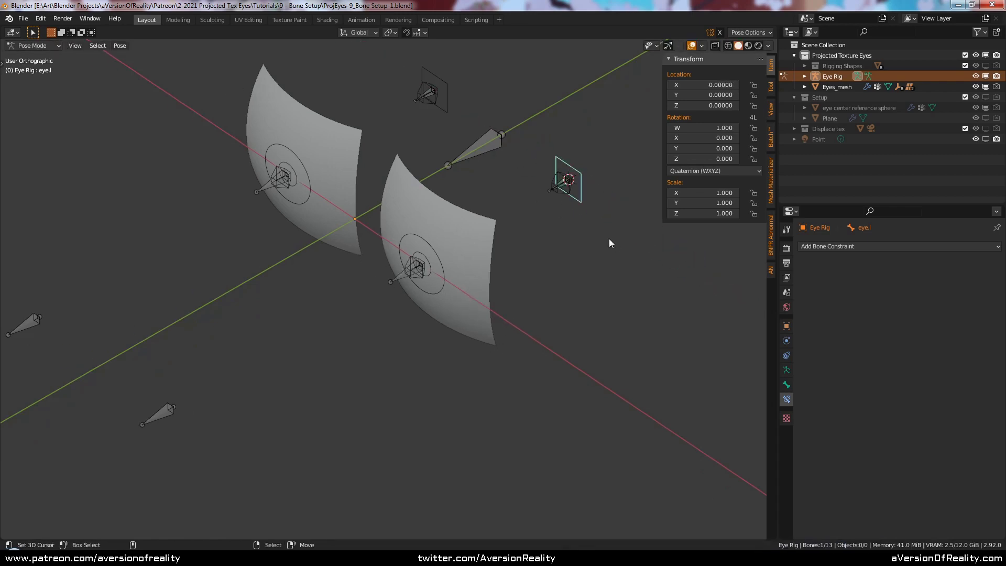
In top view, test-move the eye.l bone about 0.078 along the global X axis and clear its location
key("KP_7")
scroll(583, 229, "down", 2)
key("g")
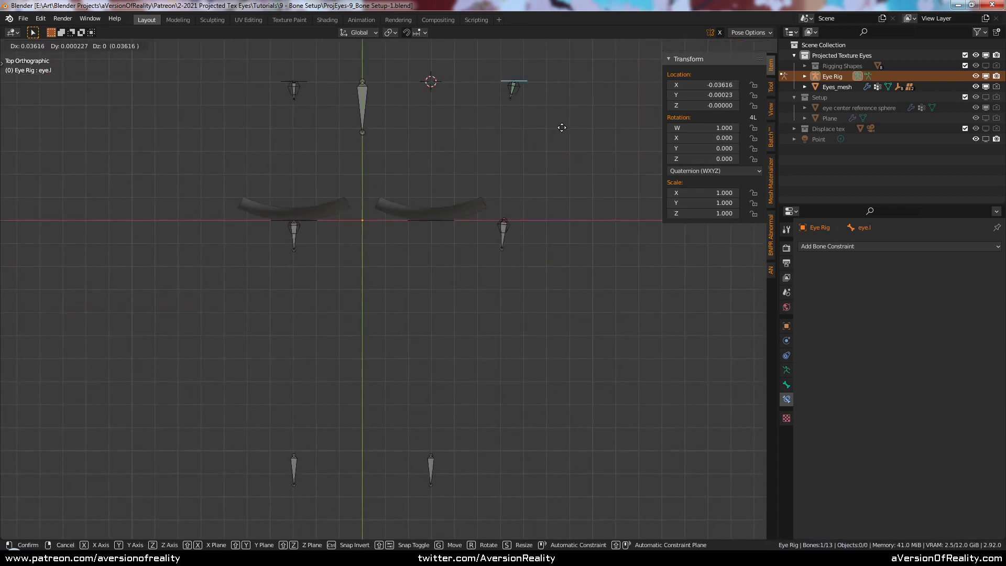
key("x")
left_click(630, 98)
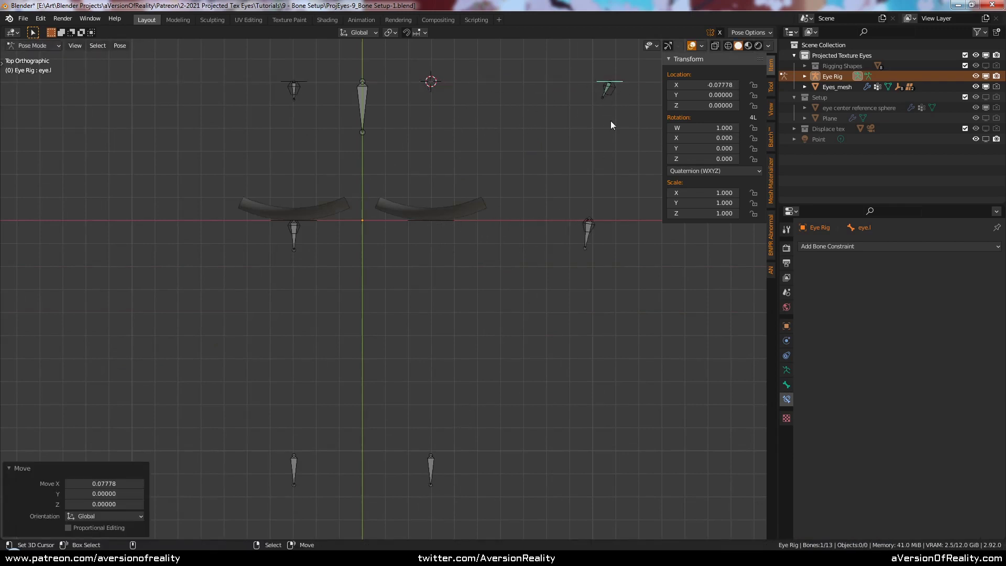
key("alt+g")
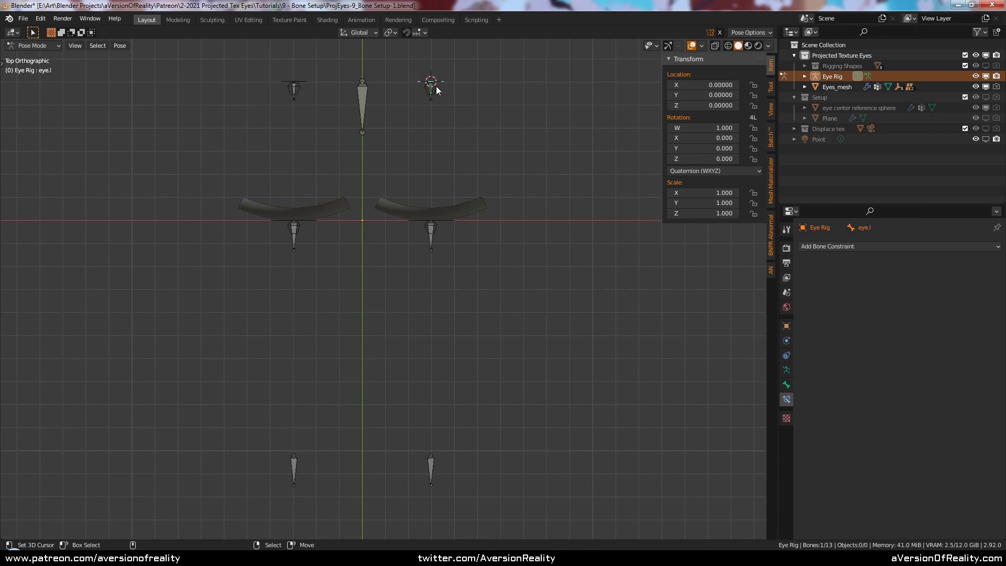
Add a Copy Location constraint to eye_target.l, targeting the eye.l bone of Eye Rig
middle_click_drag(597, 198, 557, 152)
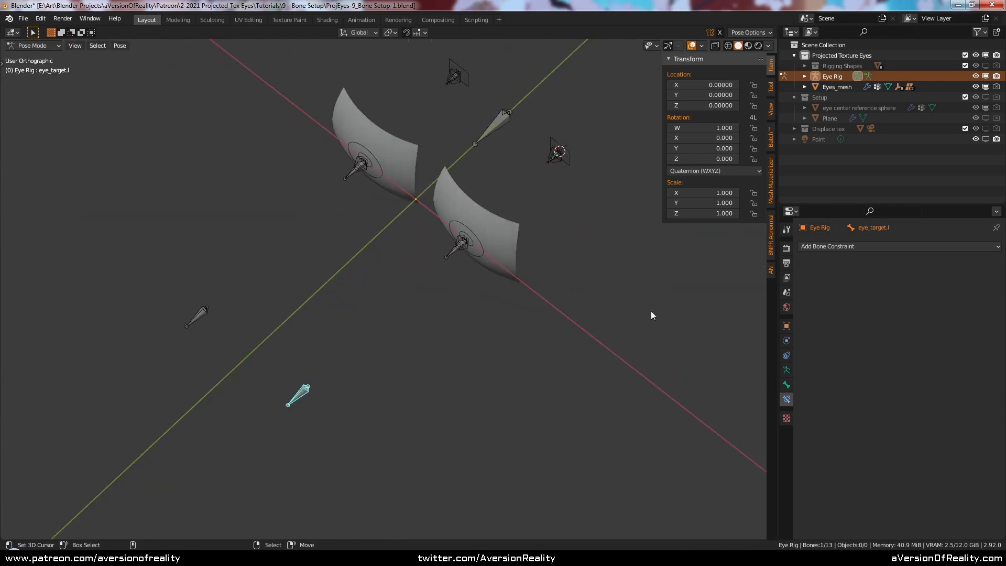
left_click(851, 245)
left_click(830, 271)
left_click(983, 280)
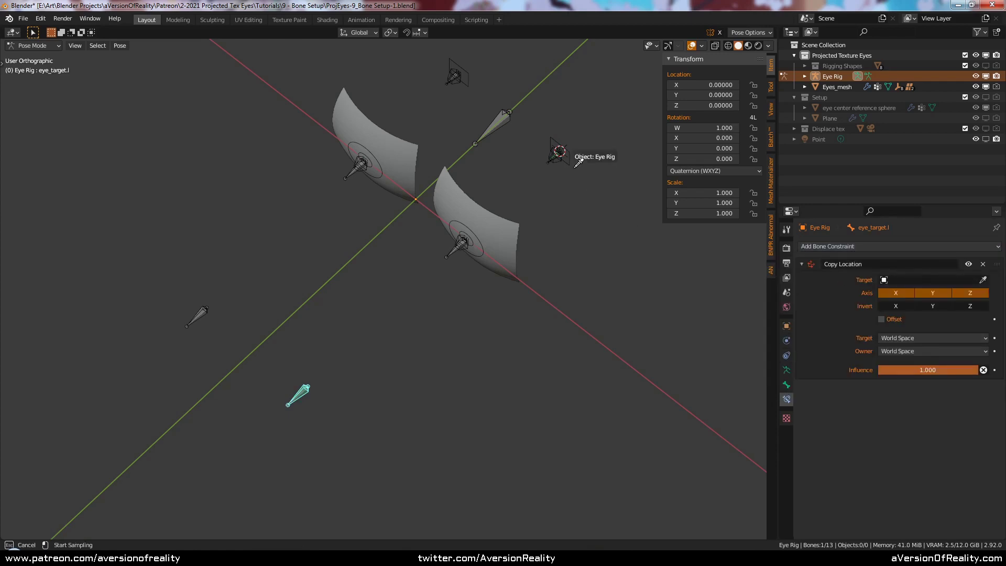
left_click(558, 152)
left_click(919, 292)
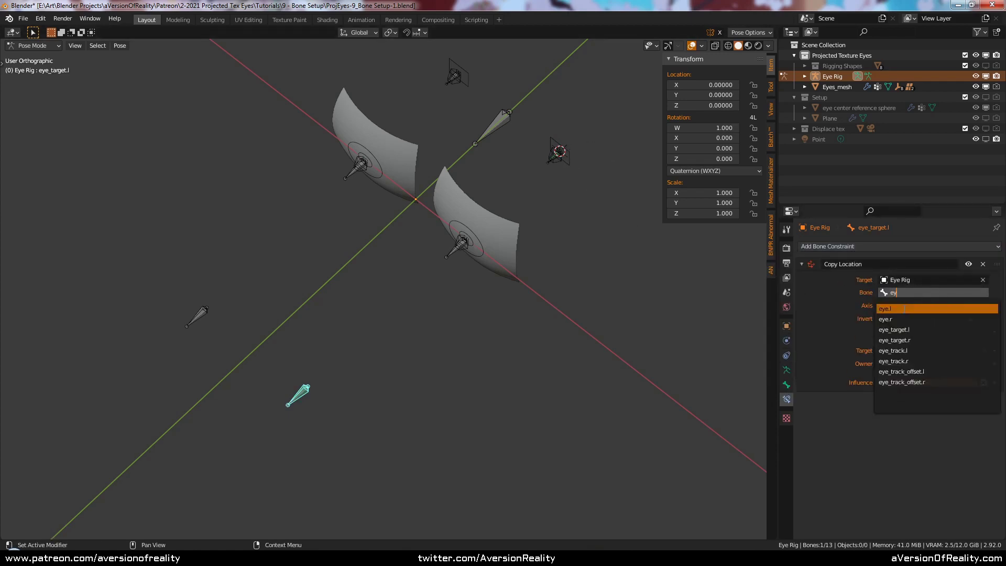
left_click(891, 309)
Set the target and owner spaces of eye_target.l's Copy Location constraint to Local Space
left_click(929, 363)
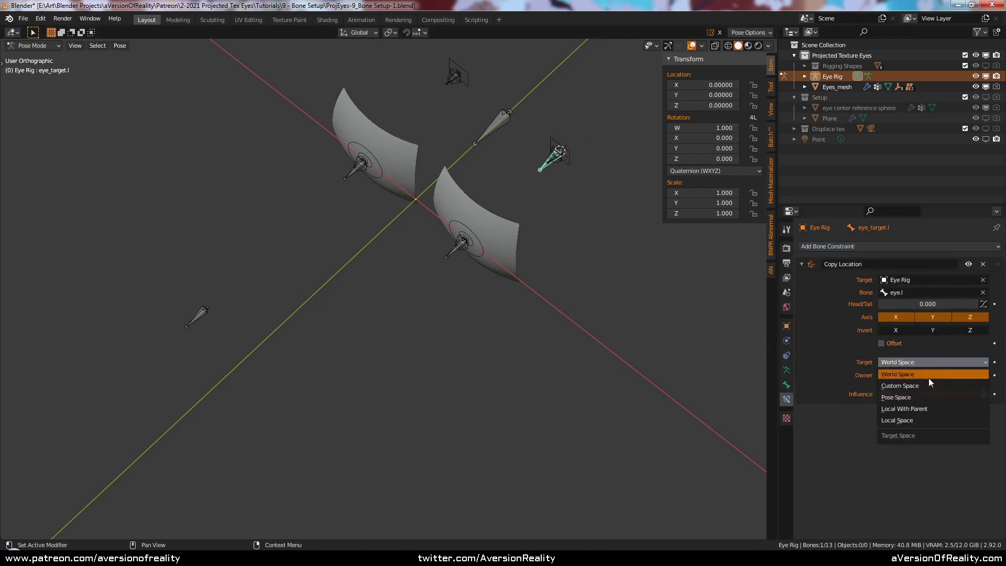
left_click(911, 420)
left_click(902, 376)
left_click(918, 435)
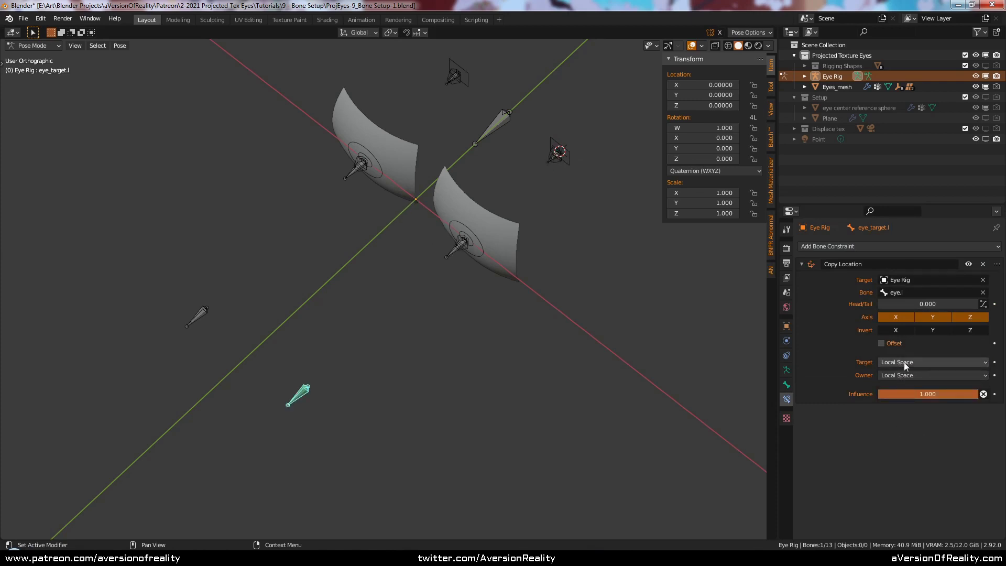
Enable Offset on eye_target.l's Copy Location constraint and test-move the bone around toggling the option, cancelling each move
left_click(882, 343)
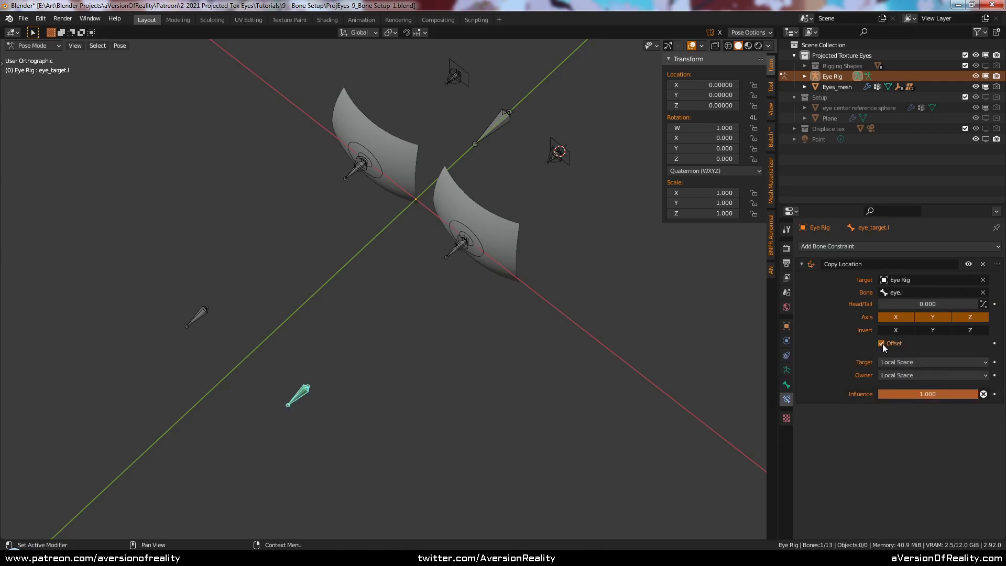
key("g")
right_click(422, 402)
left_click(884, 345)
key("g")
right_click(403, 381)
Test-move the eye.l bone along the global Y axis and cancel the move
left_click(567, 165)
key("g")
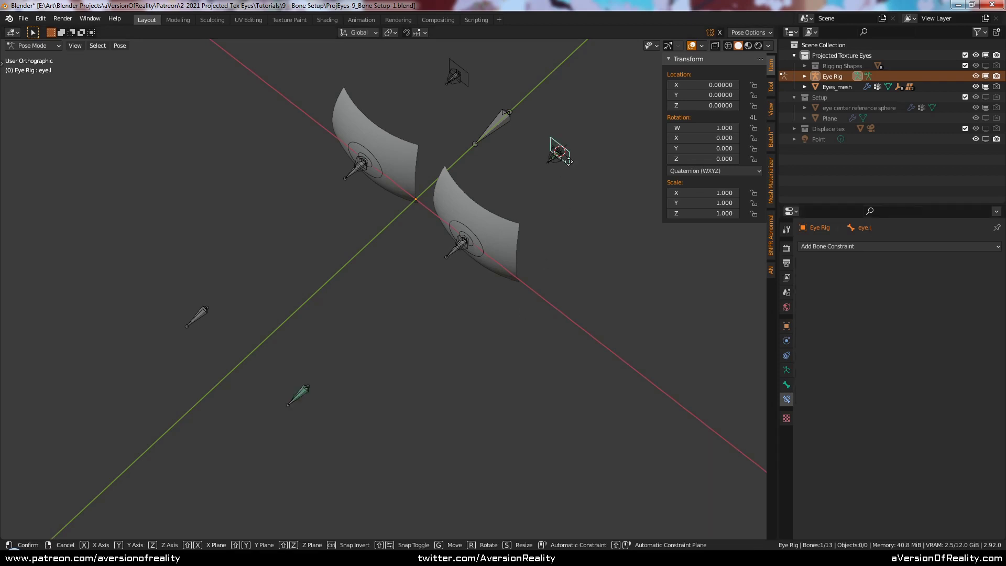
key("y")
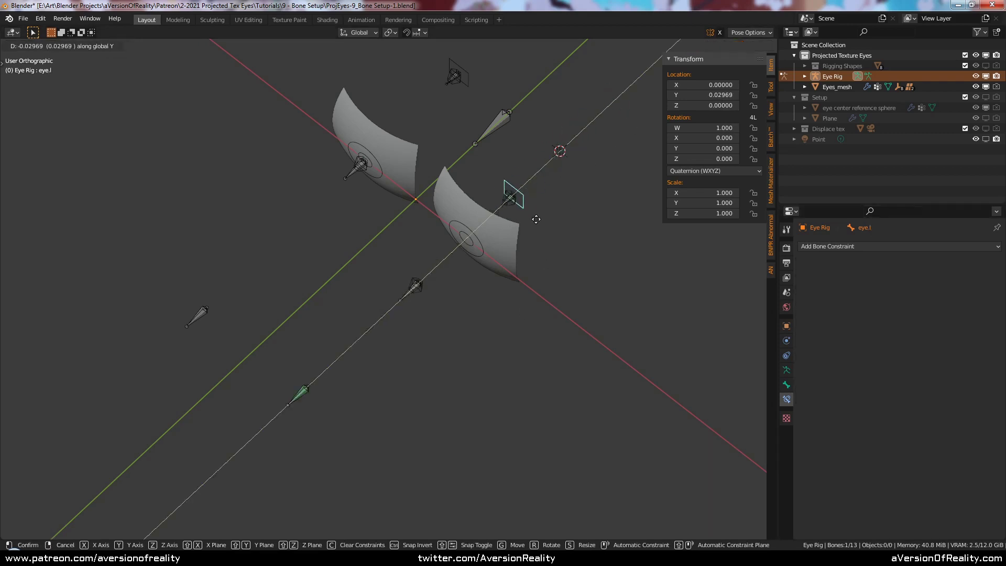
right_click(589, 164)
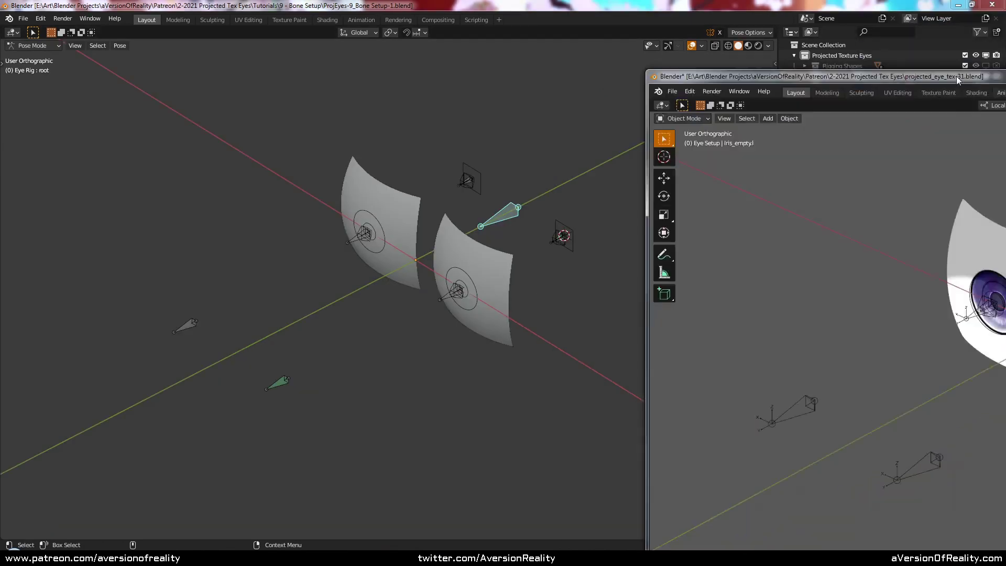
Bring the Blender window with projected_eye_tex-31.blend over the current window to view the finished eye setup
left_click_drag(1005, 68, 416, 51)
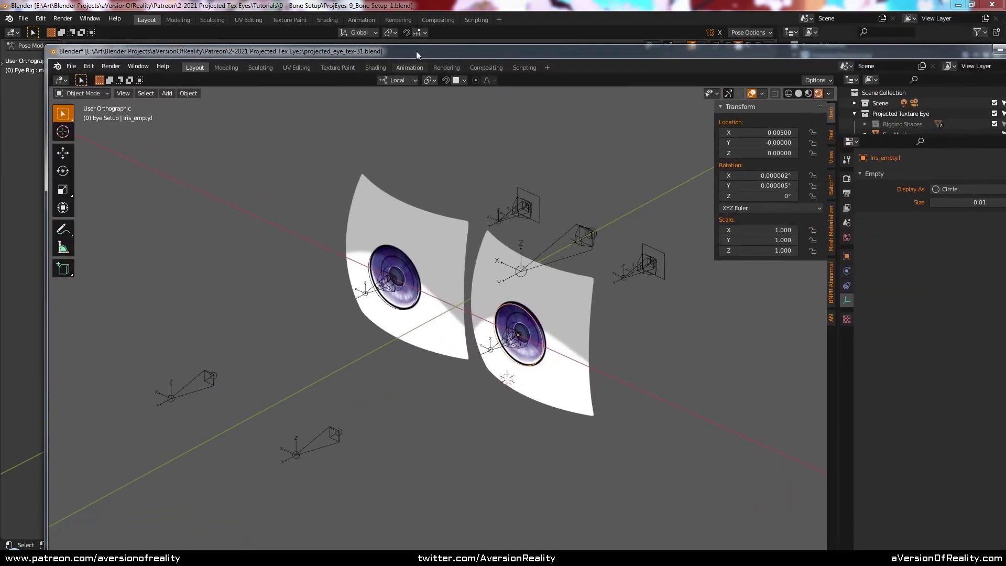
Maximize the finished eye setup's window, put the Eye Rig in Pose Mode and select the eye_tracker_follow bone
double_click(416, 52)
left_click(543, 199)
key("ctrl+Tab")
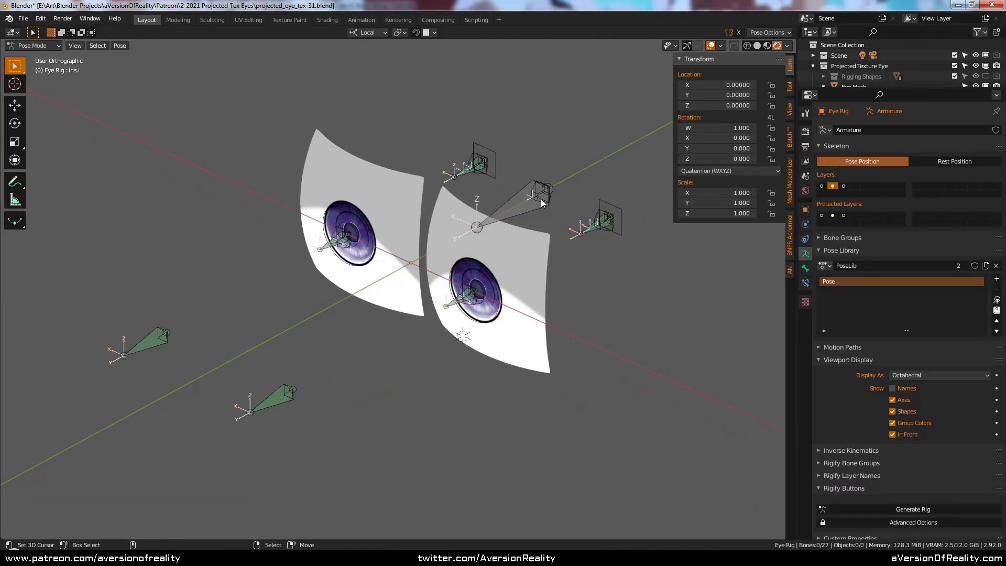
left_click(549, 203)
middle_click_drag(553, 209, 517, 187)
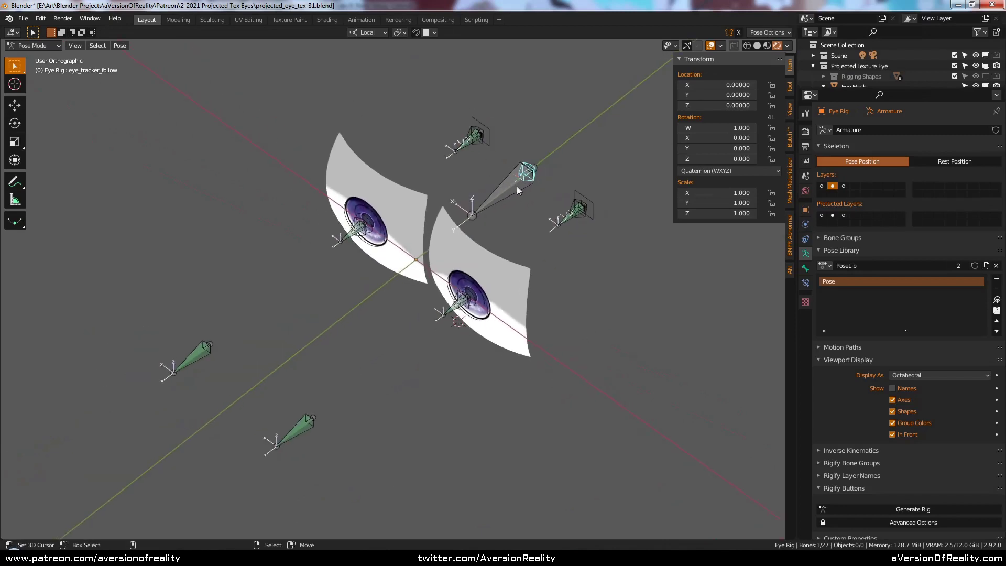
Show the Eye Rig armature's first bone layer together with the second
left_click(805, 268)
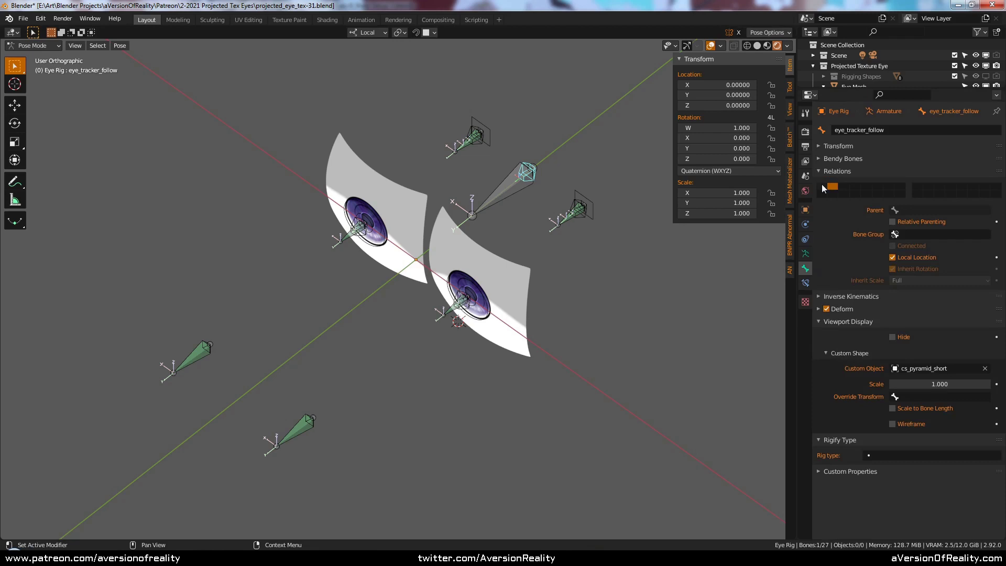
left_click(805, 254)
left_click(826, 185, "shift")
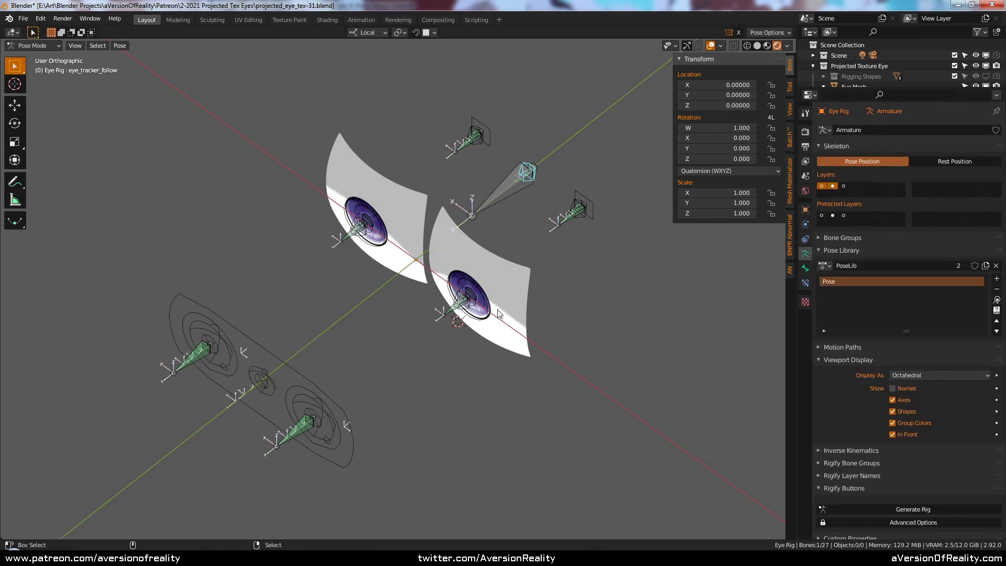
Select the eye_root bone, test-rotate it about its Z axis and cancel the rotation
right_click(276, 354)
scroll(377, 316, "down", 3)
right_click(516, 220)
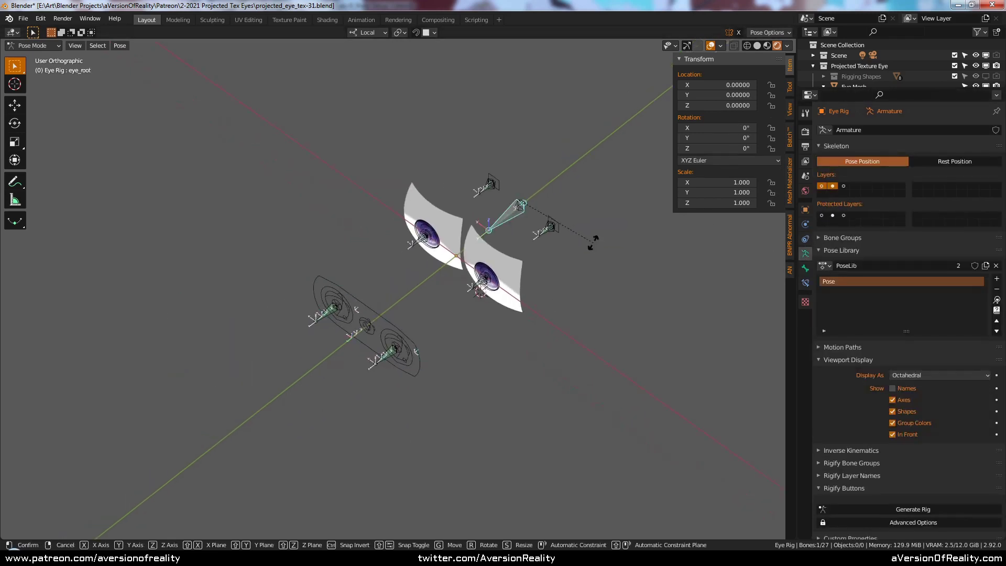
key("r")
key("z")
key("Escape")
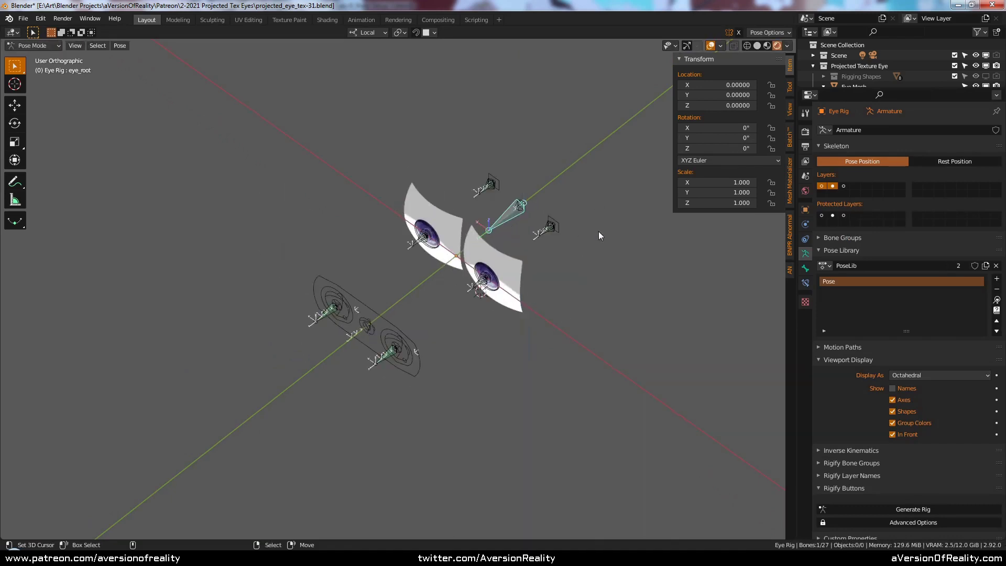
Rotate the eye_root bone 21.9° about its local X axis
middle_click_drag(599, 231, 545, 199)
key("r")
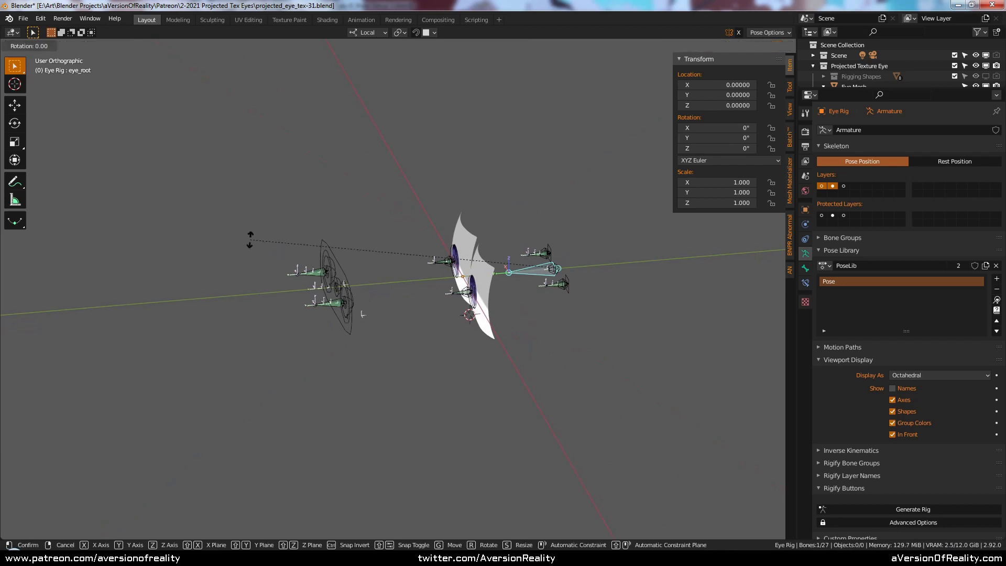
key("x")
left_click(316, 149)
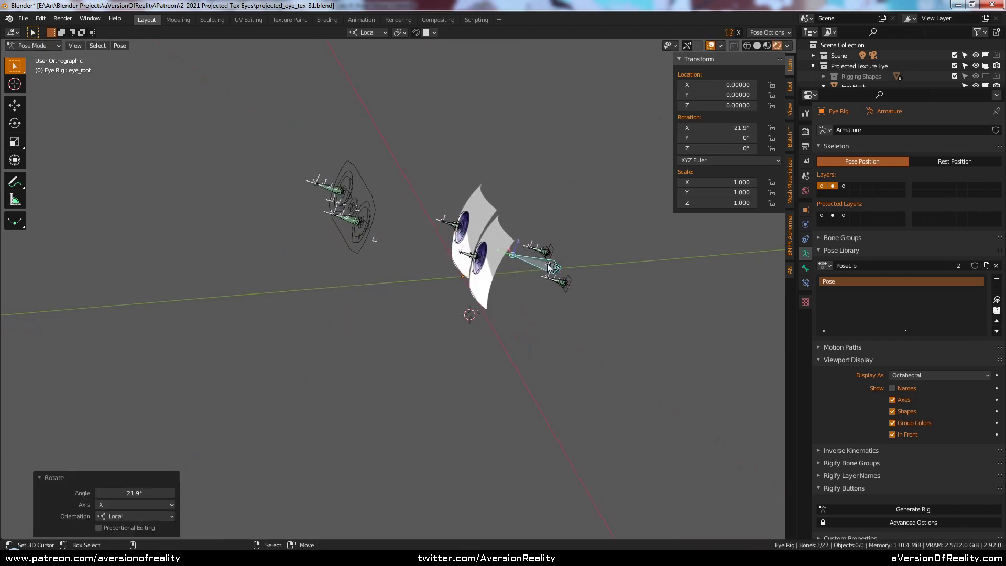
Select the eye_control bone and turn off the display of bone axes for the armature
left_click(357, 177)
left_click(892, 399)
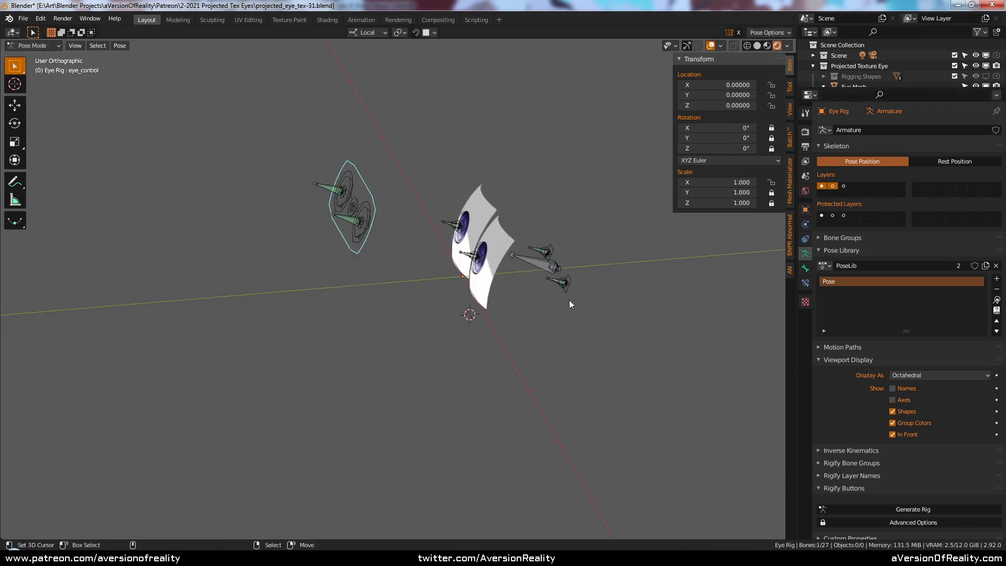
mouse_move(369, 184)
middle_mouse_down()
mouse_move(410, 199)
mouse_move(528, 184)
mouse_move(367, 213)
mouse_move(374, 203)
middle_mouse_up()
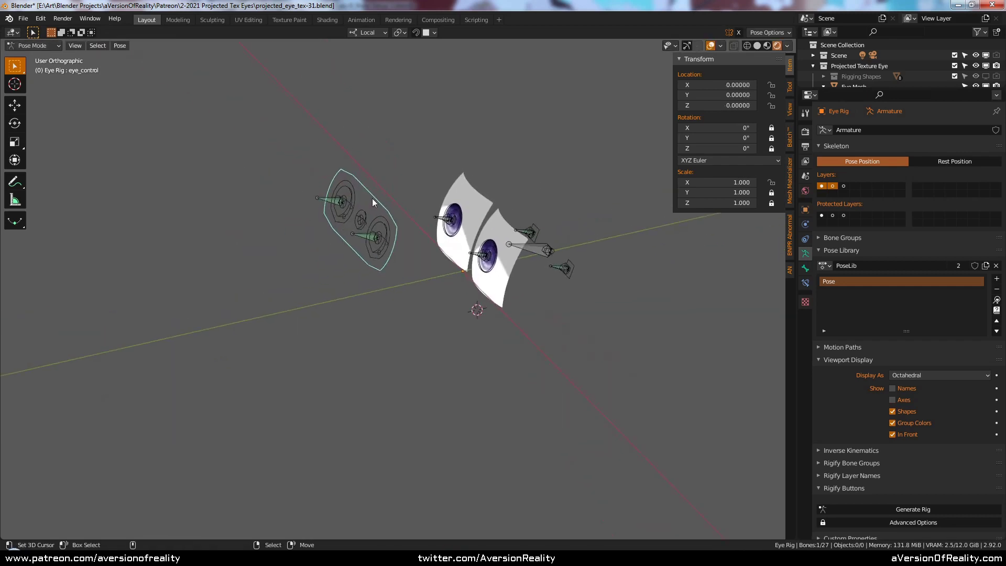
middle_click_drag(377, 197, 515, 189)
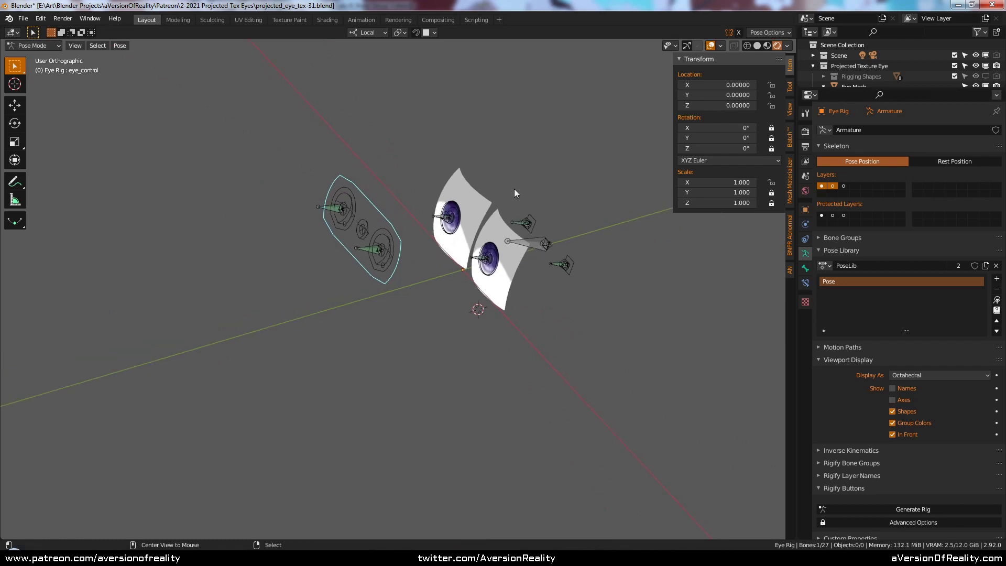
Select the eye_tracker_follow bone and disable its Copy Rotation constraint
left_click(532, 237)
middle_click_drag(560, 231, 520, 251)
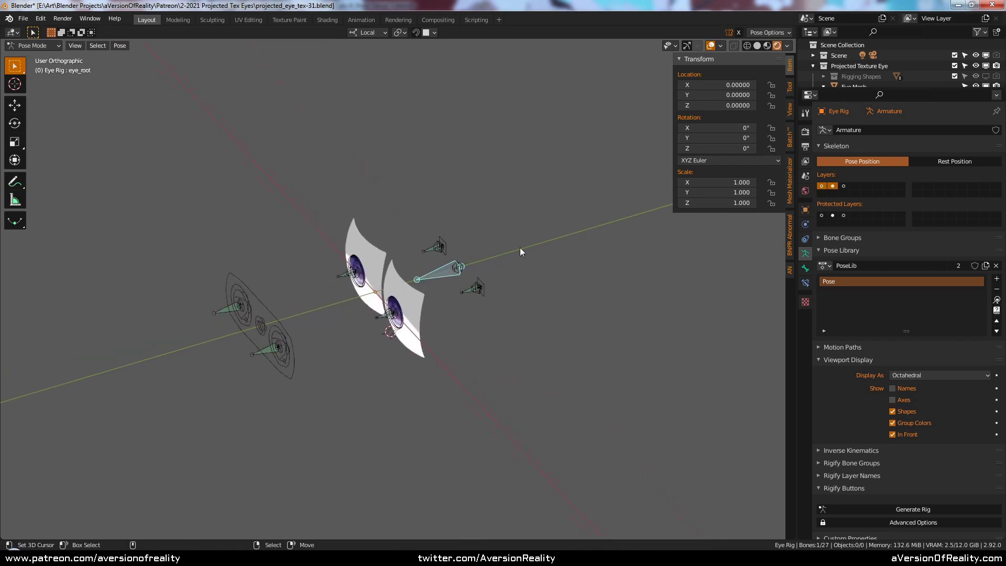
scroll(524, 250, "up", 3)
left_click(598, 245)
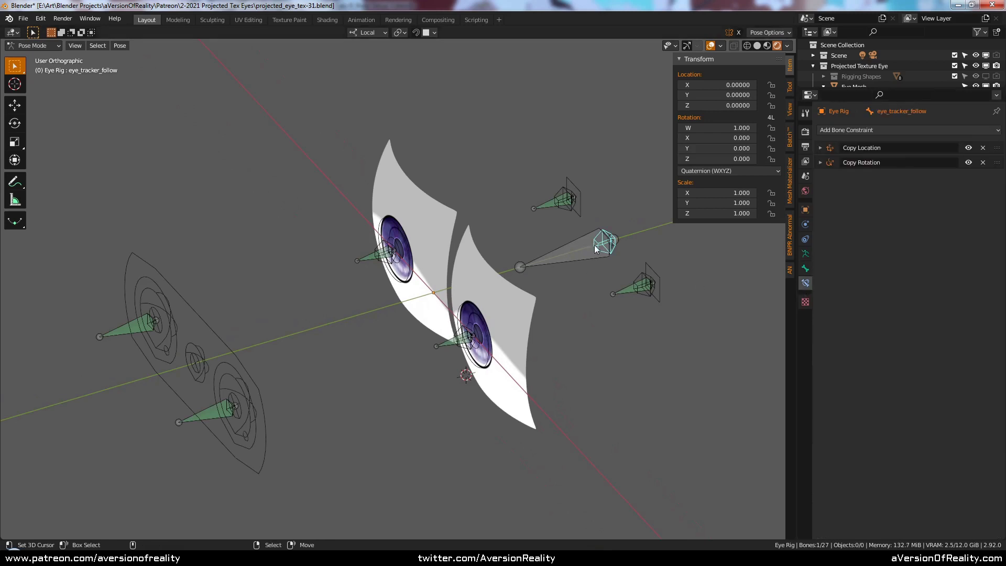
left_click(968, 162)
Rotate the eye_root bone 25.2° about its local X axis to test the rig without the copied rotation
left_click(545, 262)
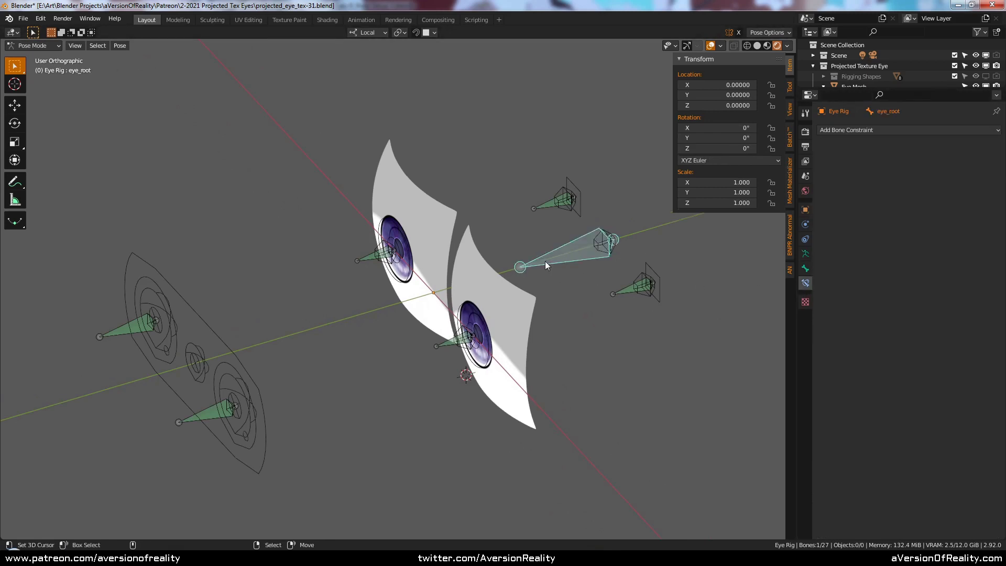
scroll(545, 261, "down", 5)
key("r")
key("z")
key("x")
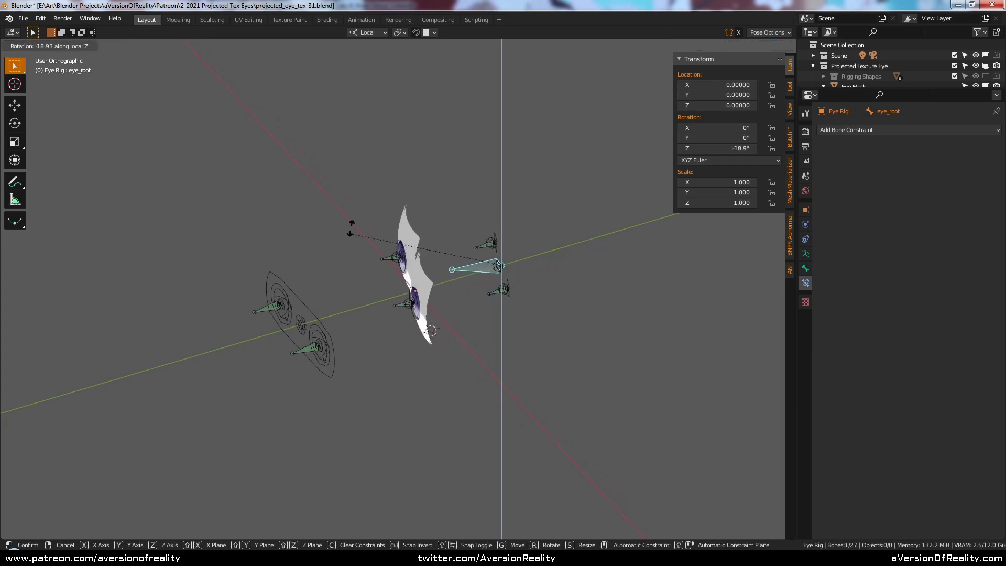
left_click(332, 238)
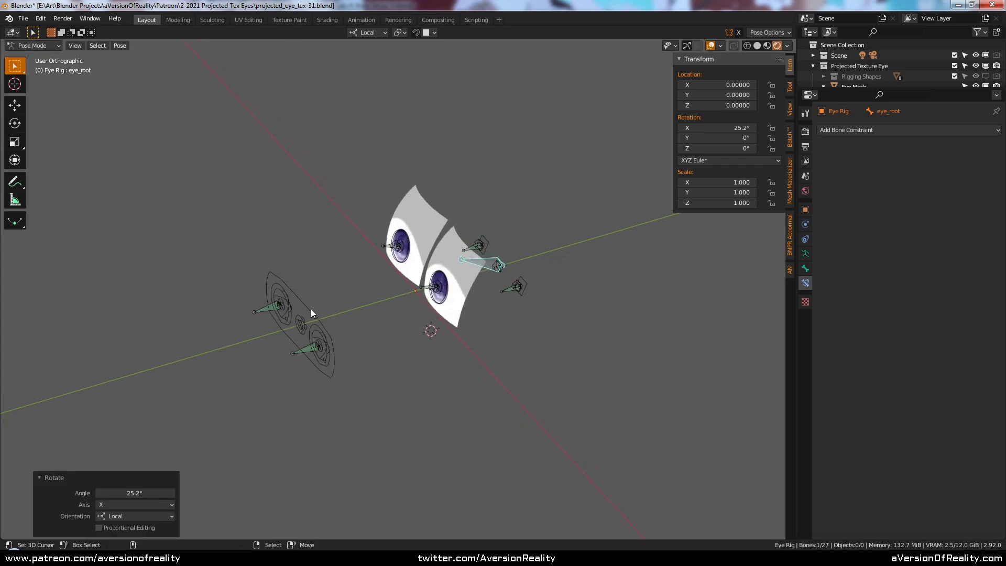
Test-rotate the eye_root bone further about its local X axis in a side view and cancel the rotation
middle_click_drag(511, 197, 480, 158)
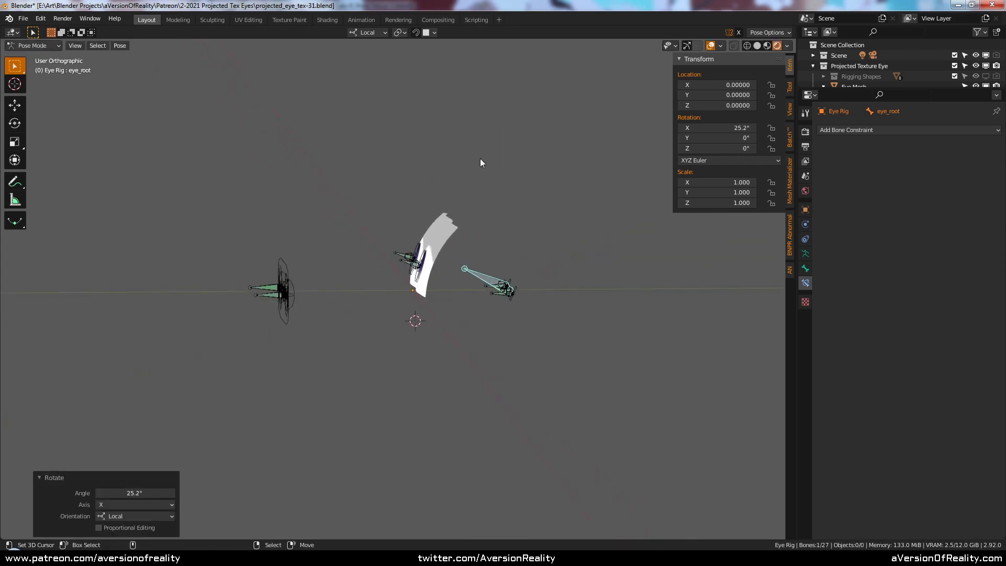
key("r")
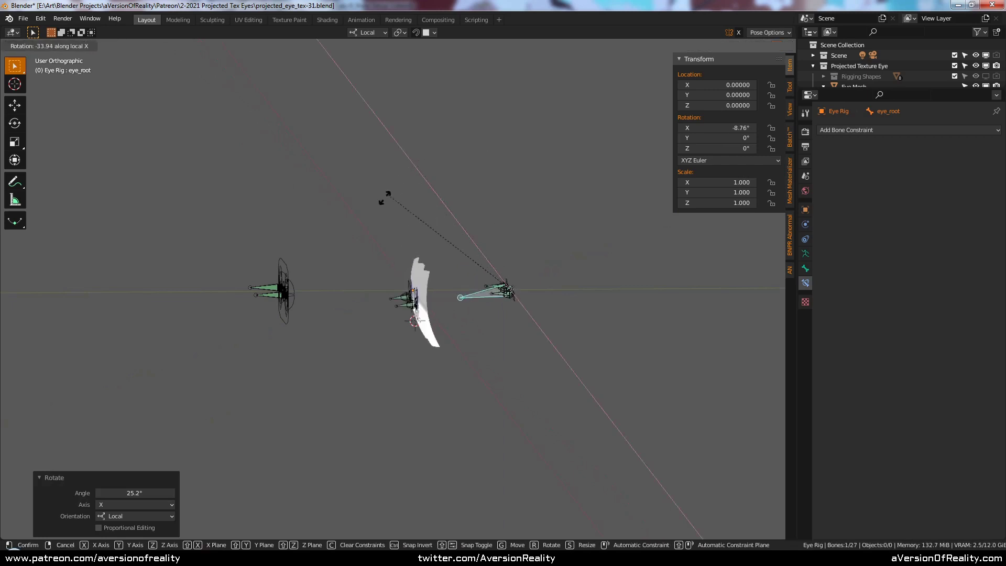
right_click(452, 174)
Switch back to the ProjEyes-9_Bone Setup-1.blend window with the root bone selected
middle_click_drag(452, 174, 540, 257)
left_click(536, 247)
scroll(540, 257, "up", 1)
middle_click_drag(610, 243, 614, 247)
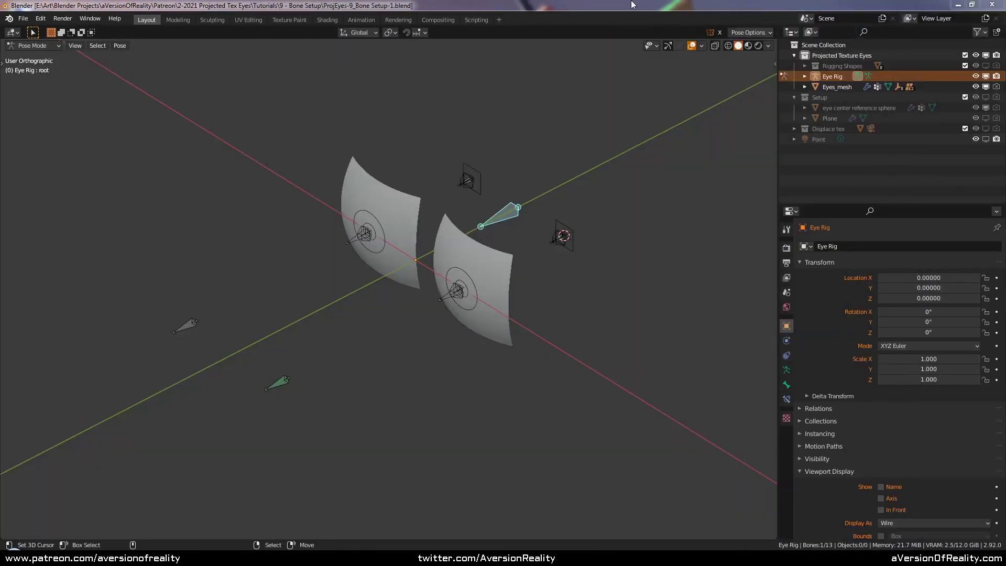
Duplicate the root bone in place, scale the copy down to less than half its length and return to Pose Mode
key("Tab")
middle_click_drag(622, 149, 632, 162)
key("shift+d")
right_click(631, 162)
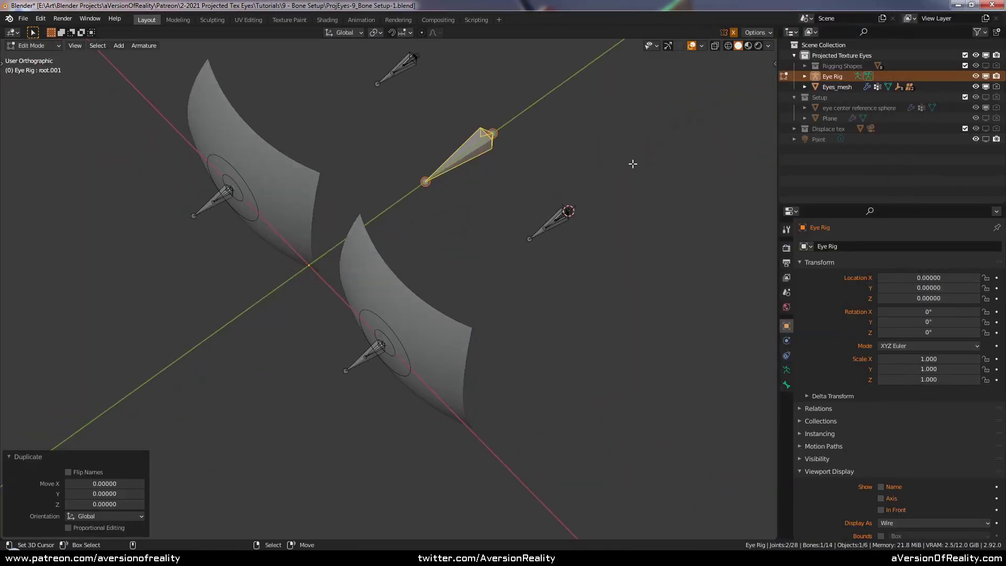
key("s")
left_click(577, 117)
key("Tab")
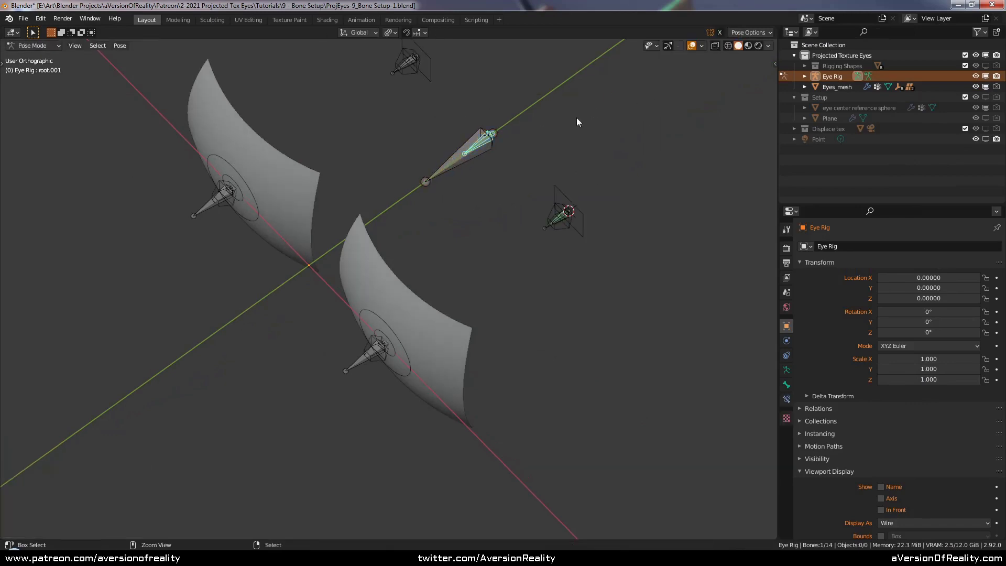
key("ctrl+Tab")
Make the Rigging Shapes collection visible and assign cs_pyramid_short as the custom shape of the root.001 bone
scroll(576, 117, "down", 5)
middle_click_drag(596, 208, 624, 209)
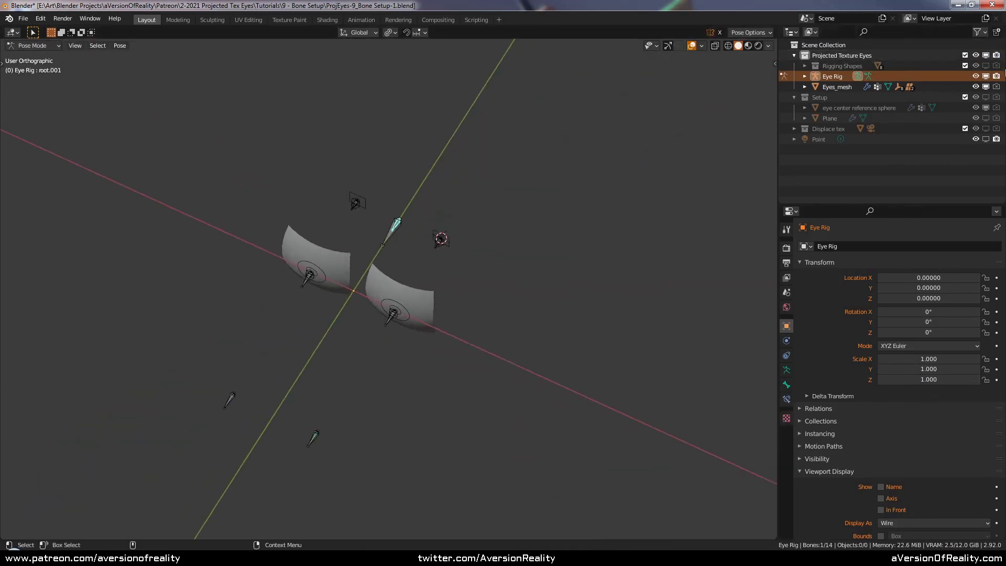
left_click(986, 66)
left_click(786, 384)
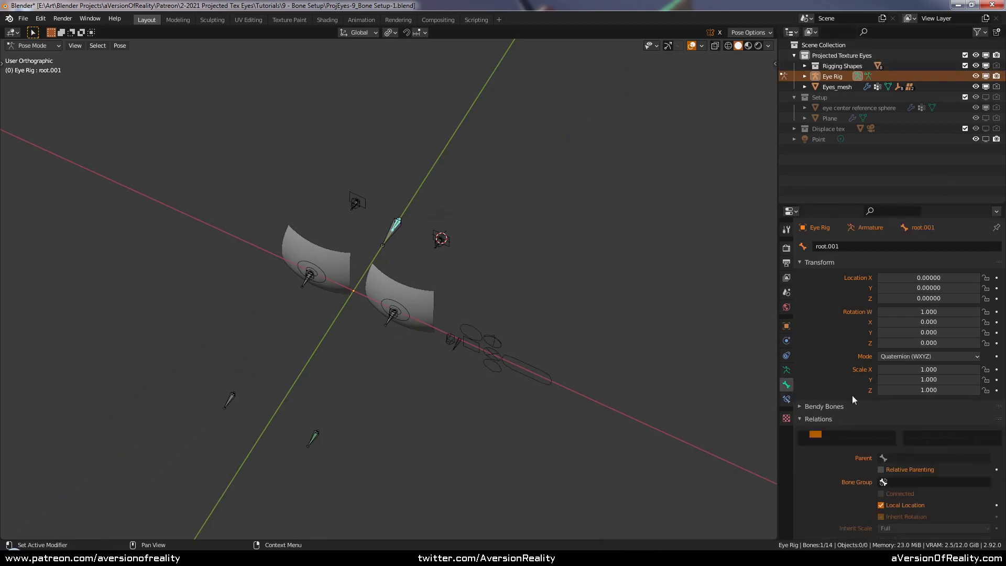
scroll(955, 455, "down", 5)
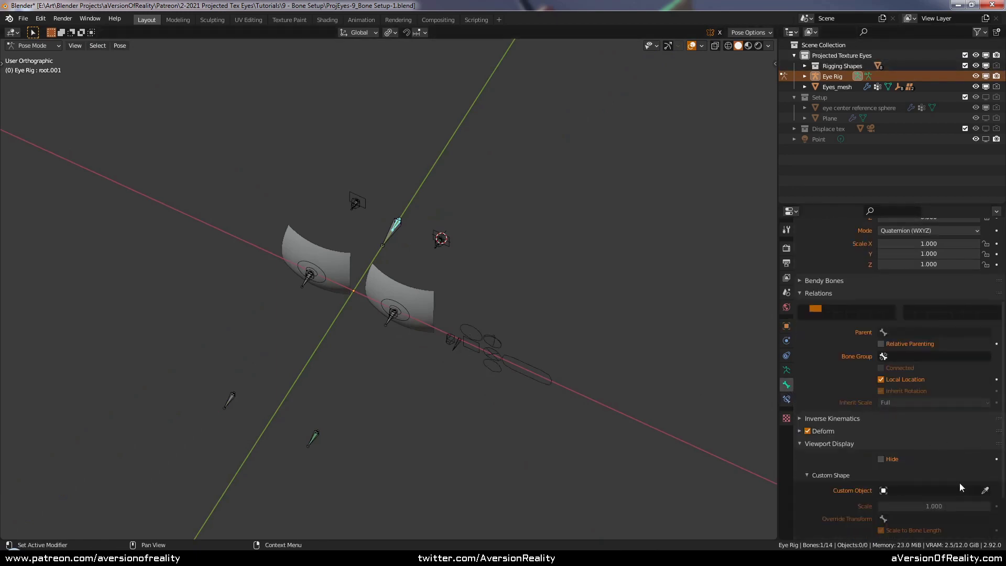
left_click(985, 490)
left_click(452, 338)
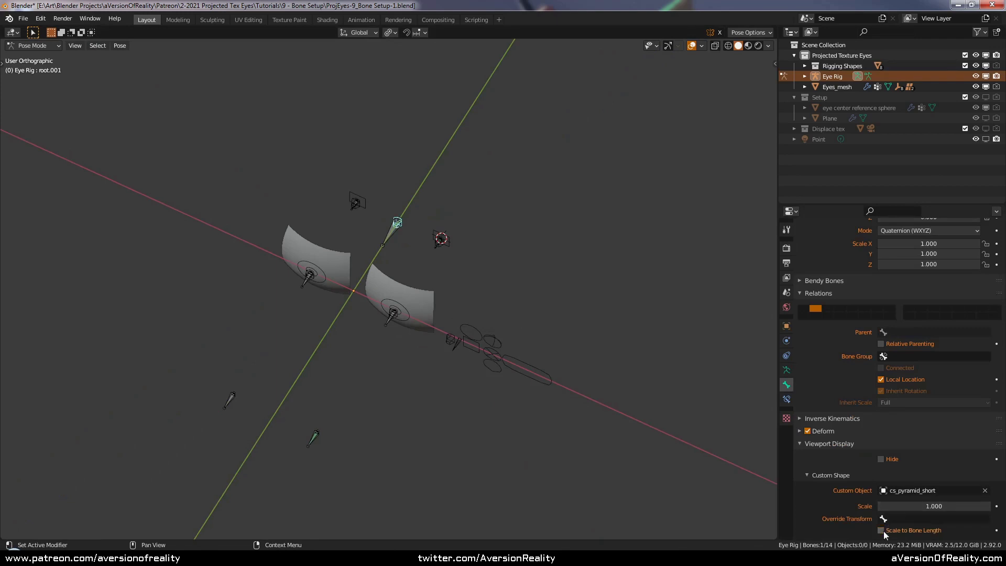
scroll(607, 273, "up", 3)
left_click(786, 370)
middle_click_drag(669, 276, 594, 265)
left_click(786, 385)
middle_click_drag(739, 311, 750, 317)
scroll(854, 318, "up", 3)
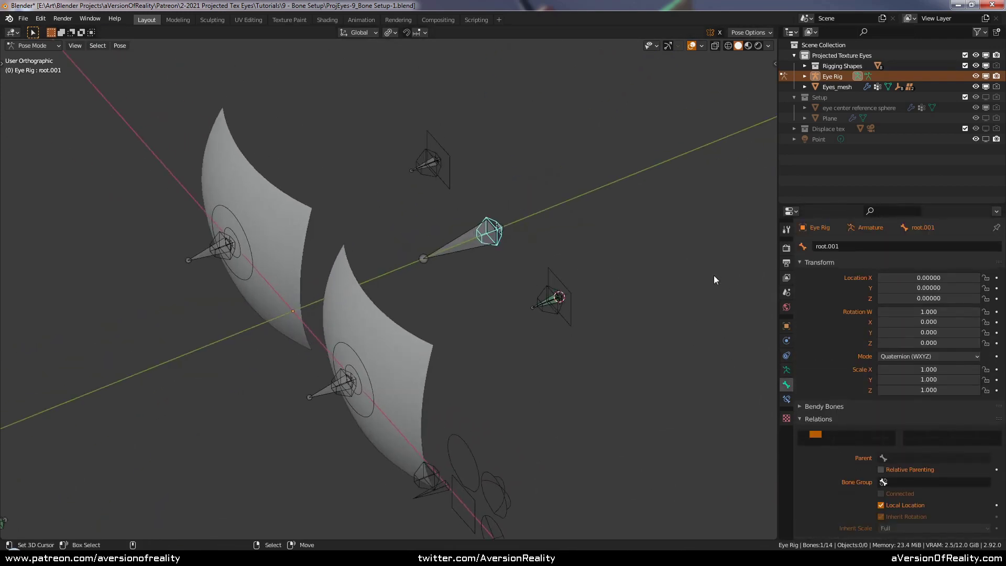
middle_click_drag(714, 279, 550, 270)
scroll(863, 408, "down", 3)
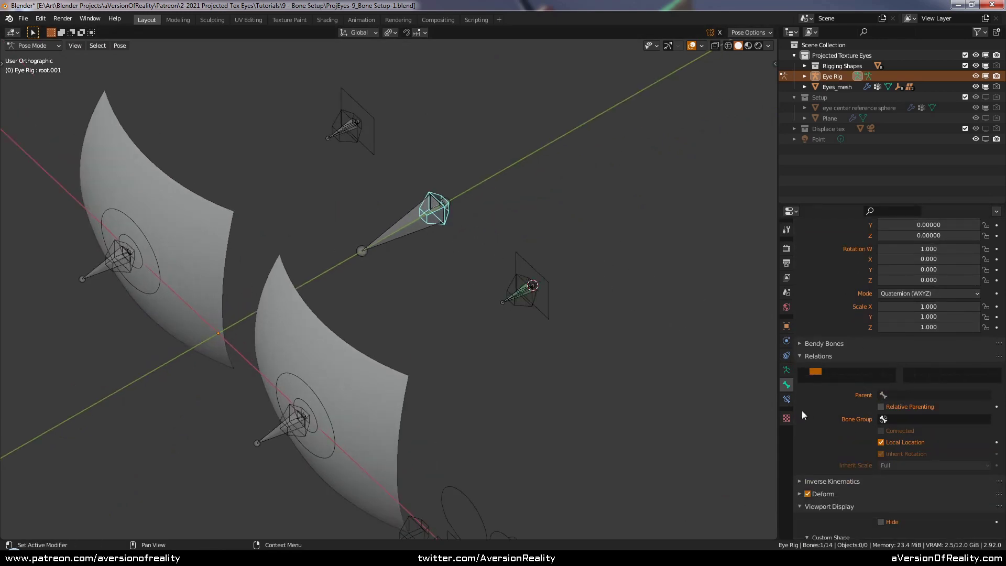
Add a Copy Location constraint to the root.001 bone, targeting the root bone of Eye Rig
left_click(786, 399)
left_click(863, 246)
left_click(821, 276)
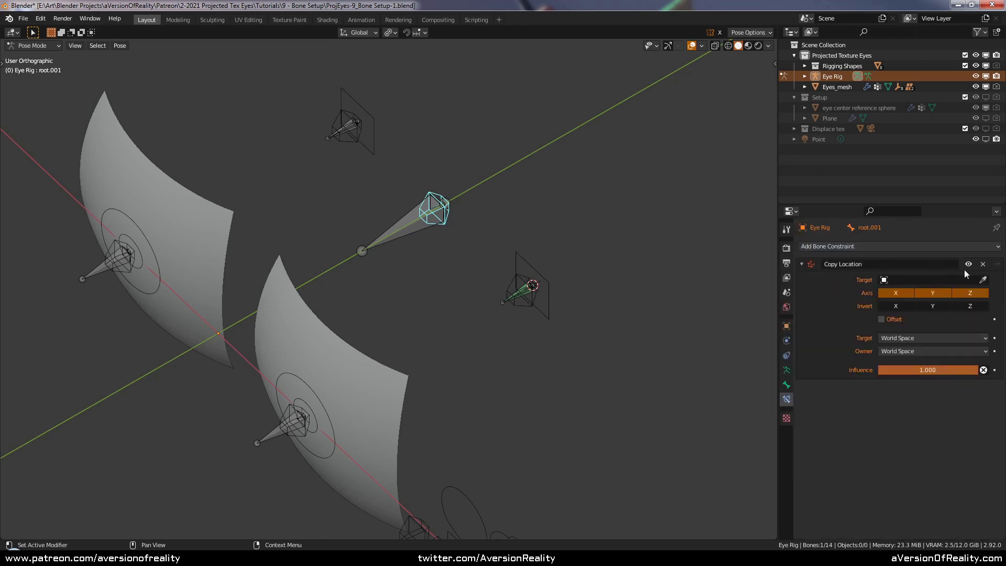
left_click(934, 293)
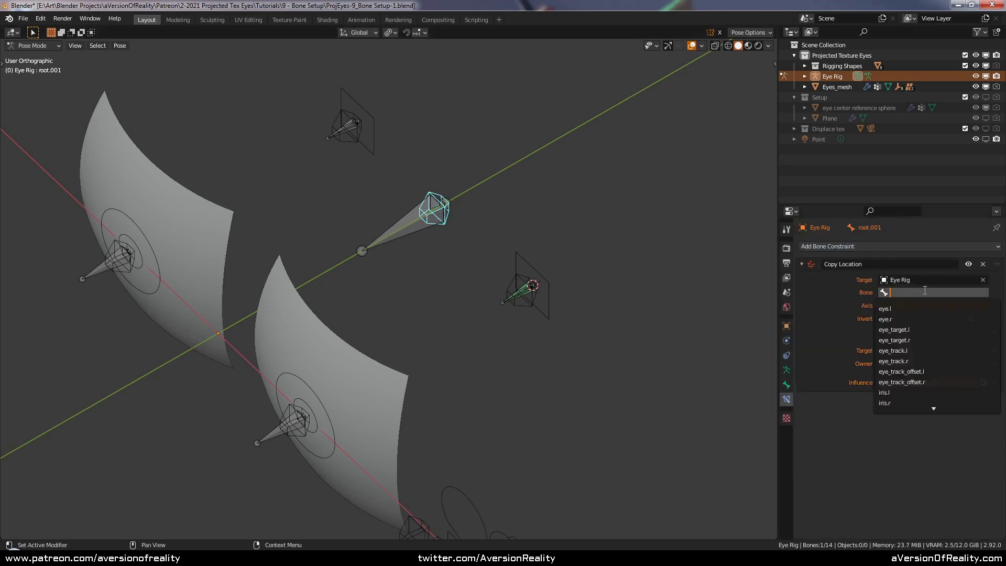
type("root")
key("Return")
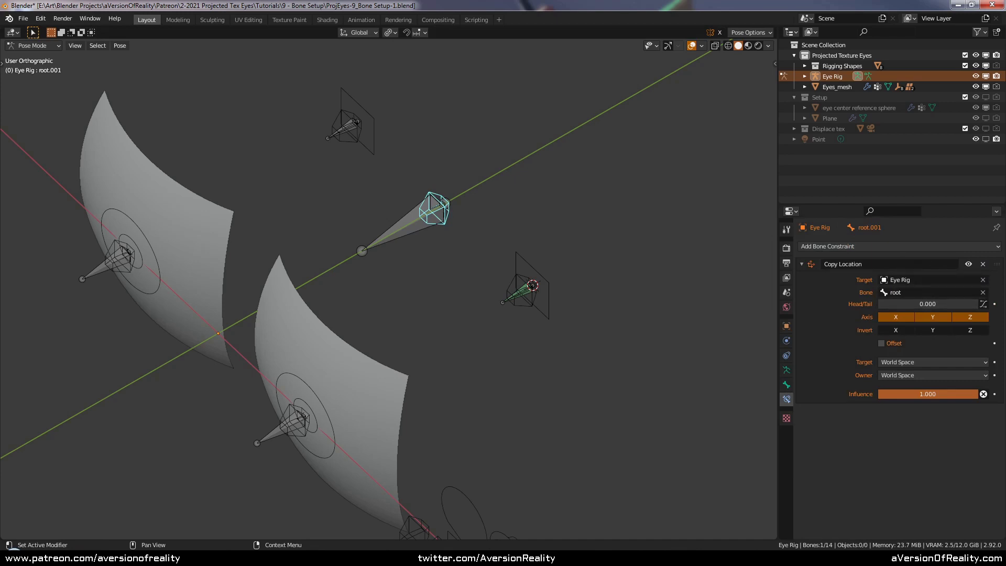
Add a Copy Rotation constraint to the root.001 bone, targeting the root bone of Eye Rig
middle_click_drag(673, 256, 679, 250)
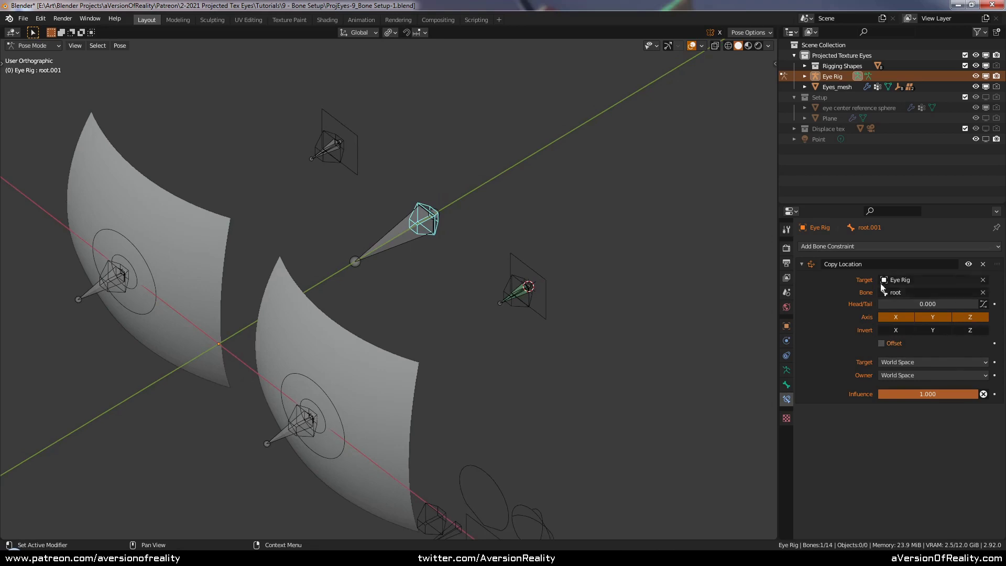
left_click(802, 265)
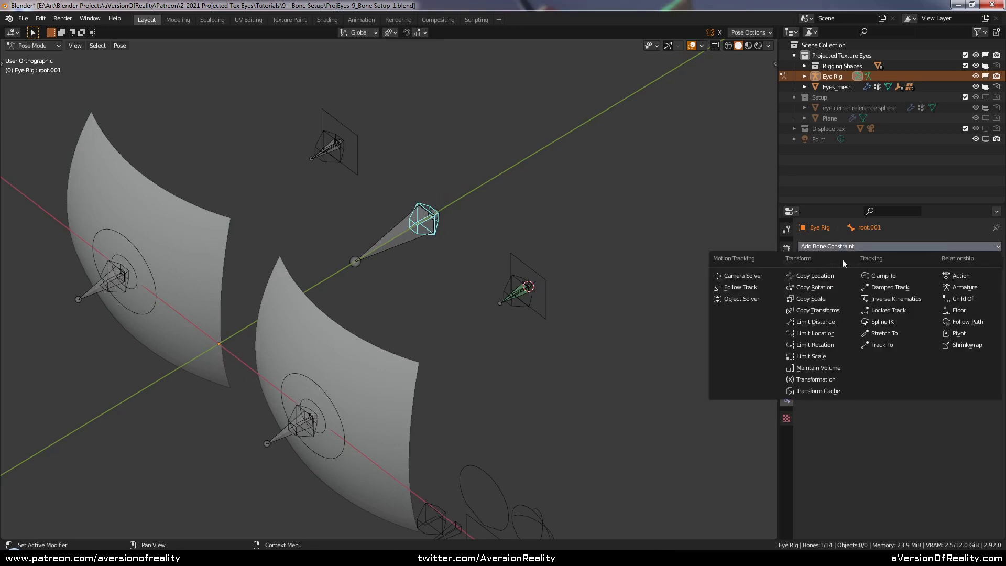
left_click(818, 287)
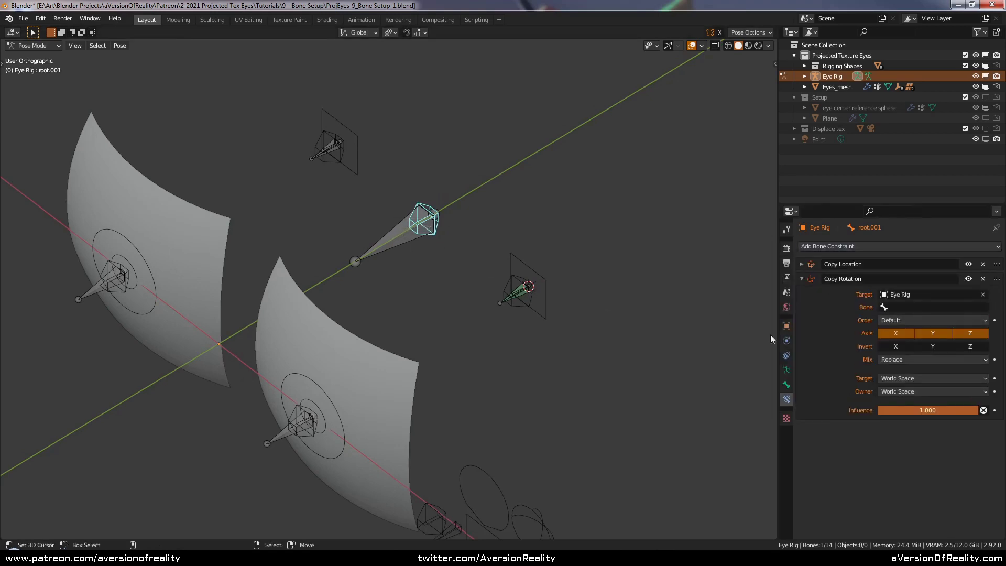
left_click(919, 307)
type("ey")
key("BackSpace")
key("BackSpace")
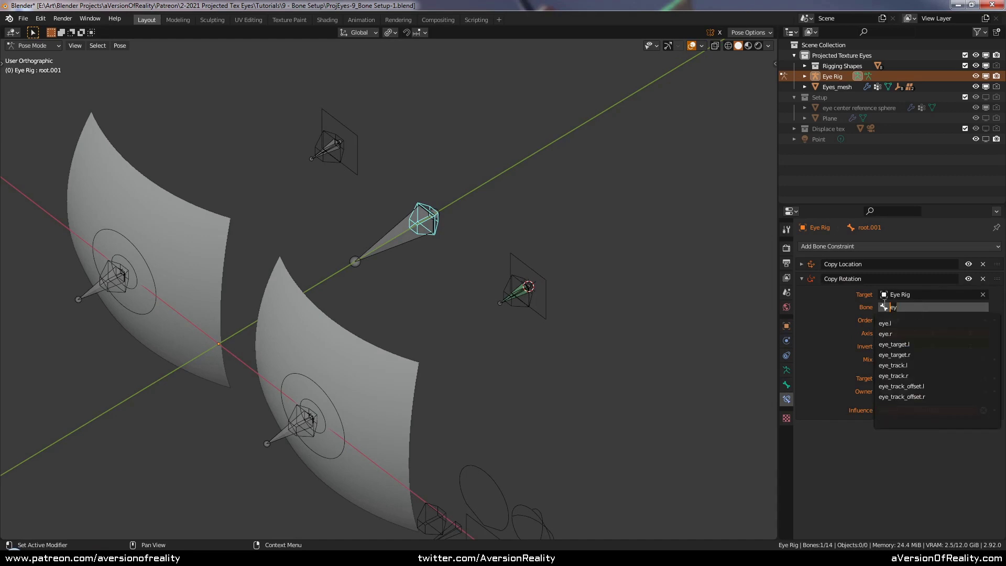
type("roo")
key("Return")
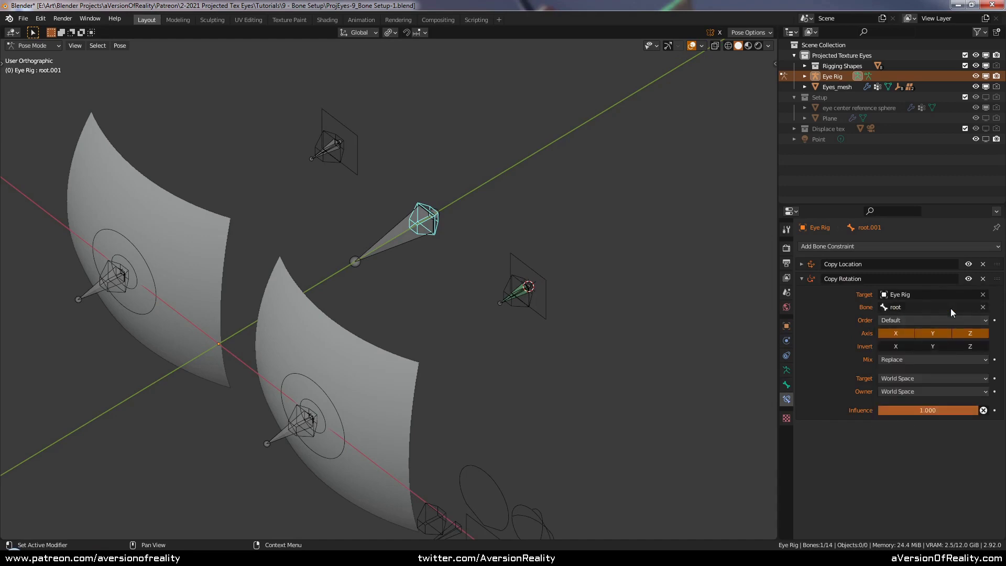
Rename the root.001 bone as eye_tracker_follow and go back to its bone constraints
left_click(786, 385)
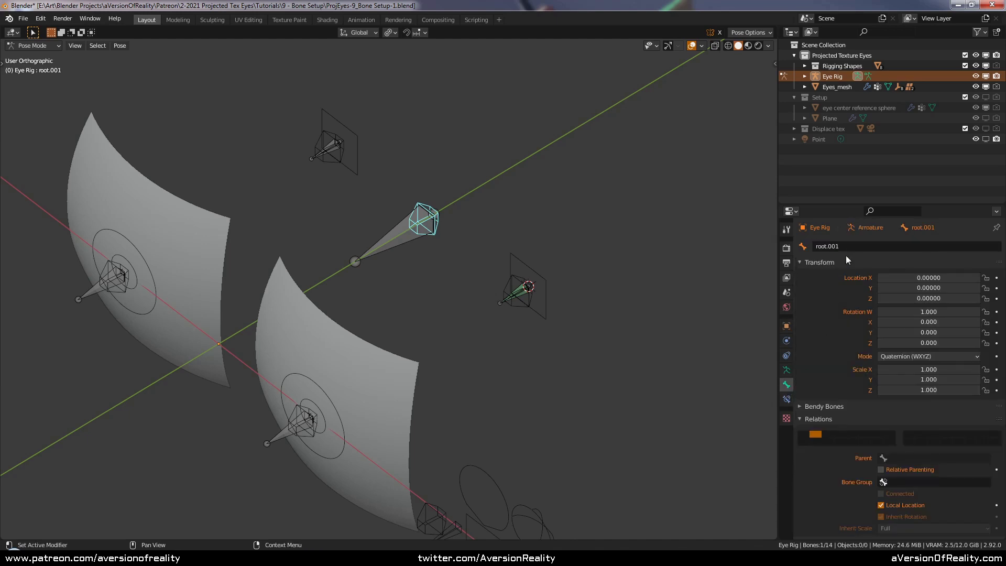
left_click(850, 247)
type("ey")
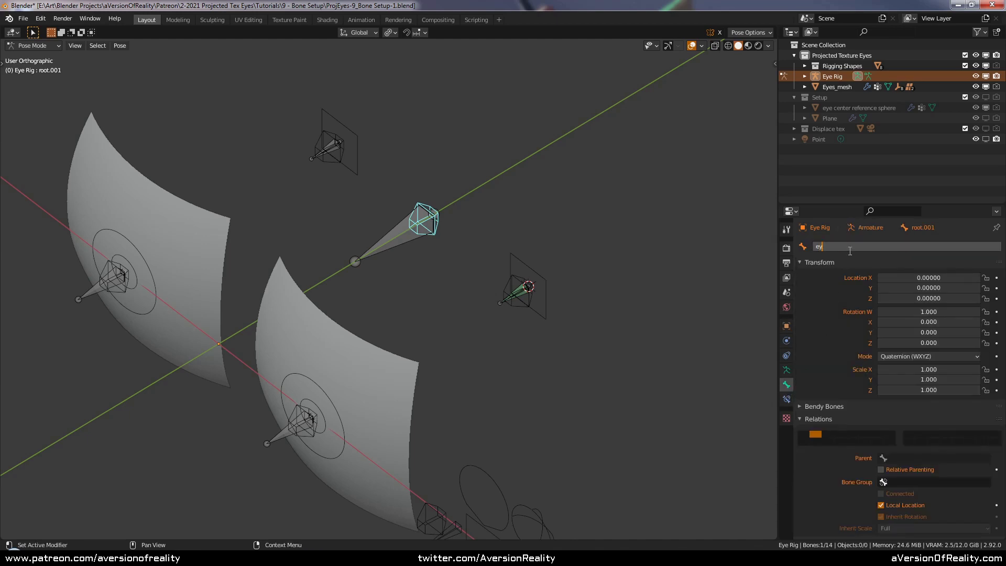
type("e_tracker_follow")
key("Return")
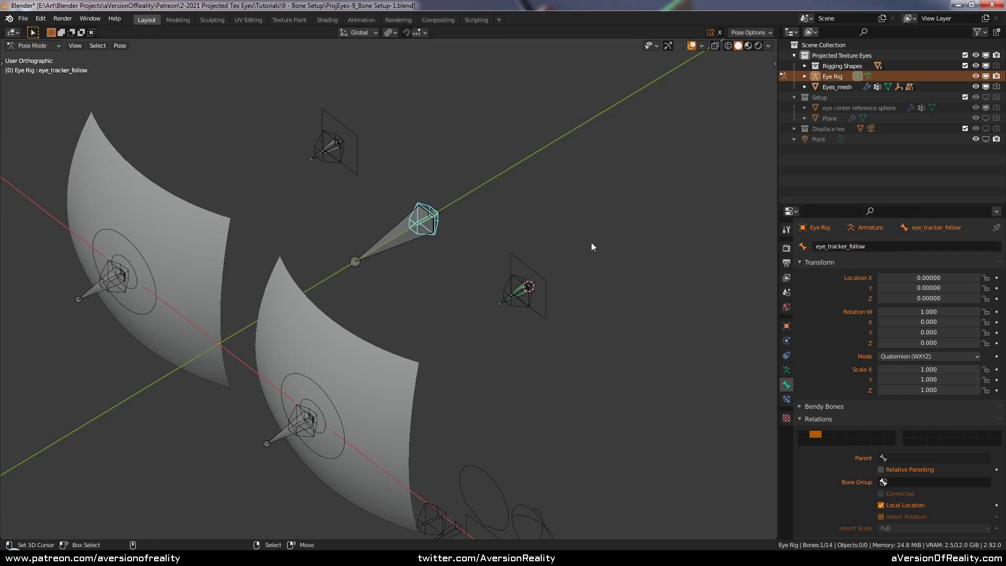
left_click(786, 399)
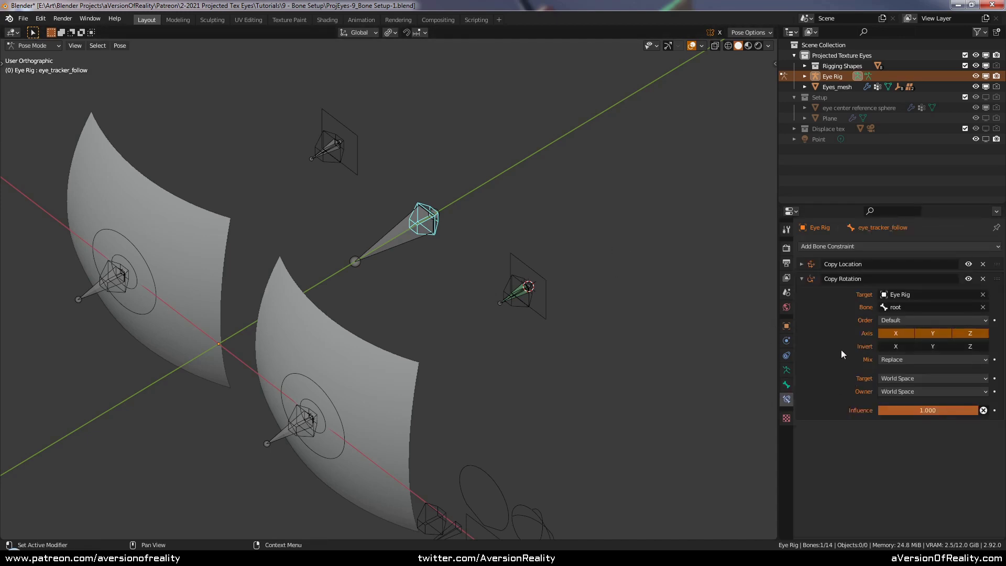
middle_click_drag(608, 278, 580, 267)
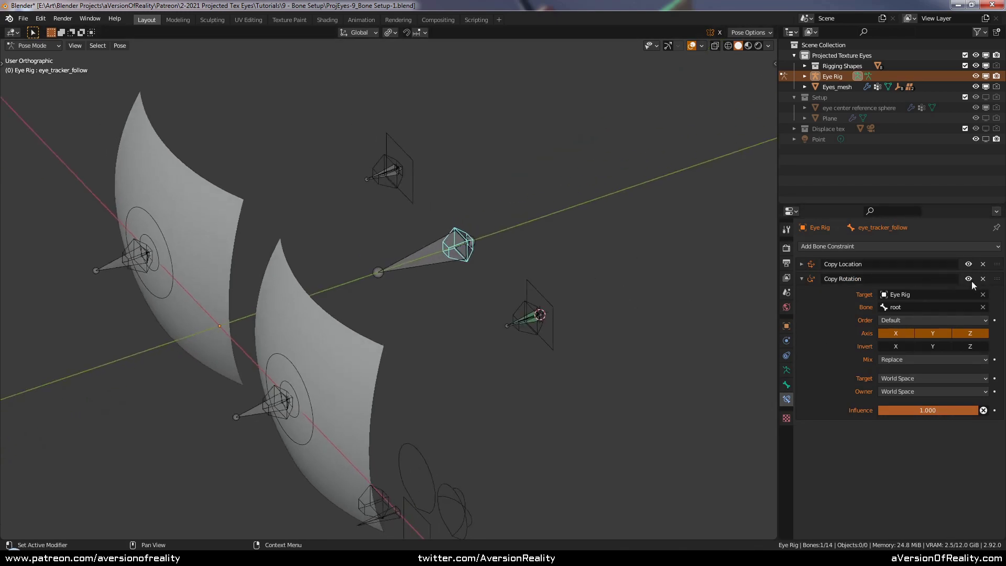
middle_click_drag(707, 283, 624, 270)
scroll(629, 266, "down", 2)
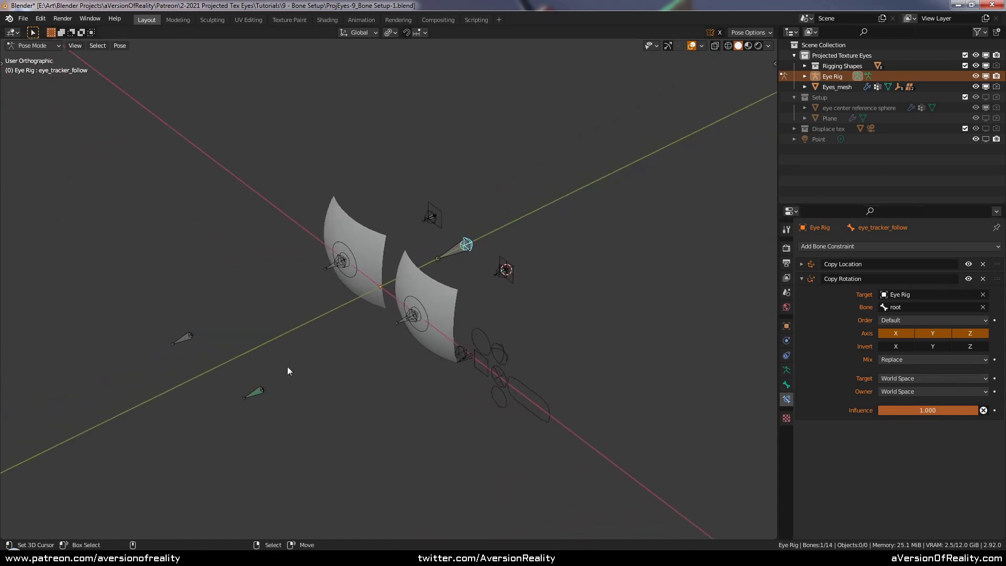
middle_click_drag(537, 291, 598, 261)
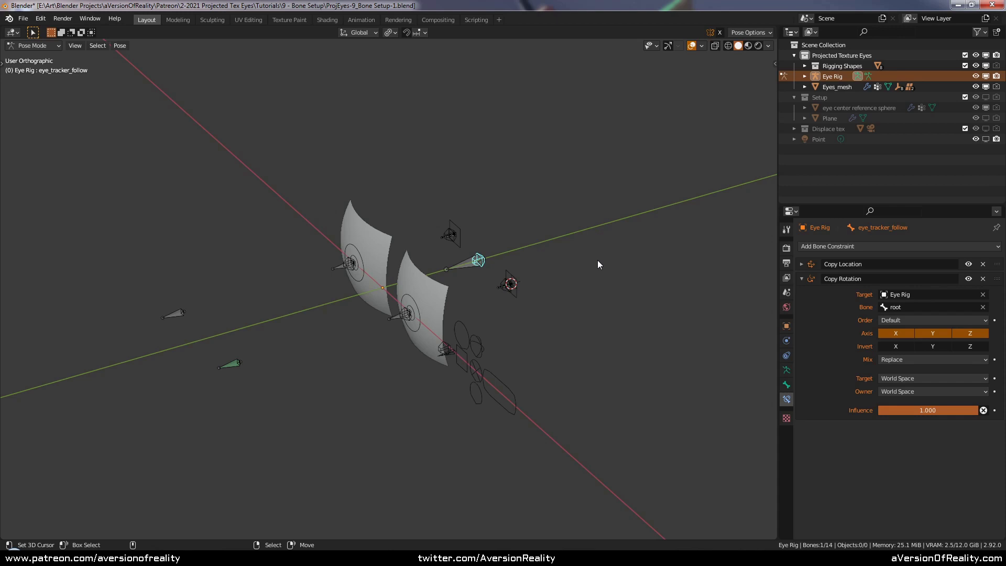
scroll(598, 260, "up", 1)
middle_click_drag(602, 237, 621, 227, "shift")
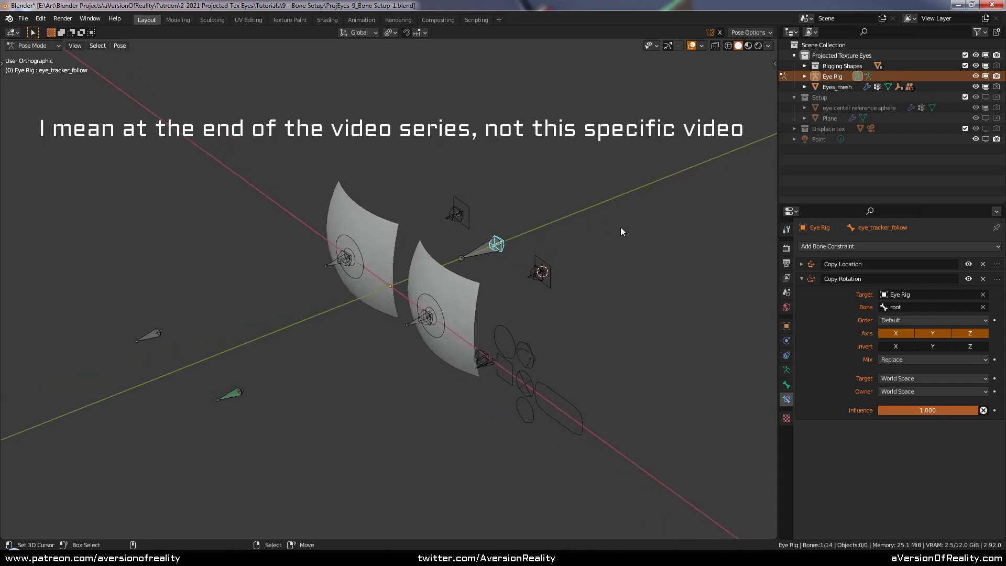
middle_click_drag(620, 227, 602, 272)
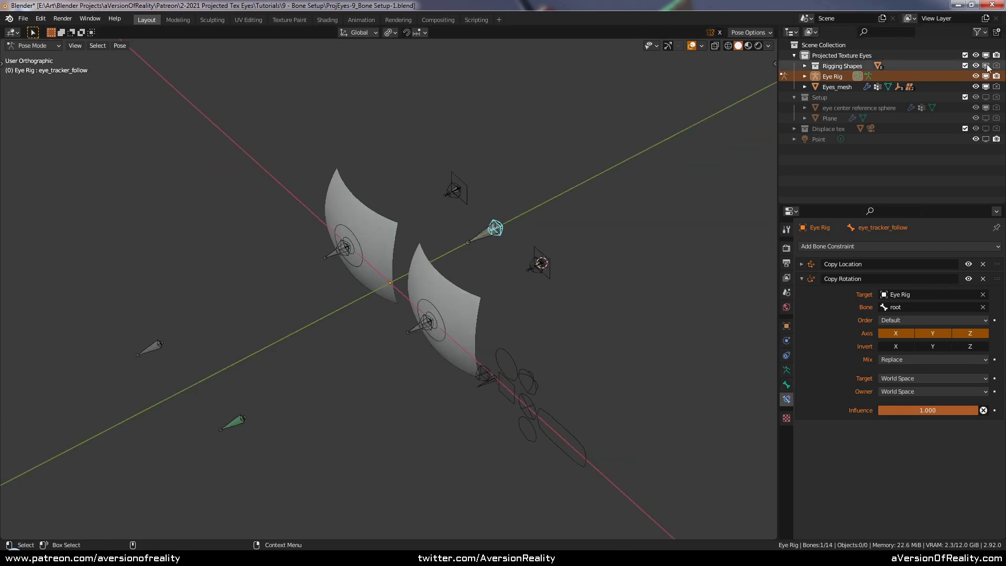
Hide the Rigging Shapes collection and parent both eye target bones to eye_tracker_follow with Keep Offset in Edit Mode, returning to Pose Mode
left_click(240, 419)
left_click(158, 344, "shift")
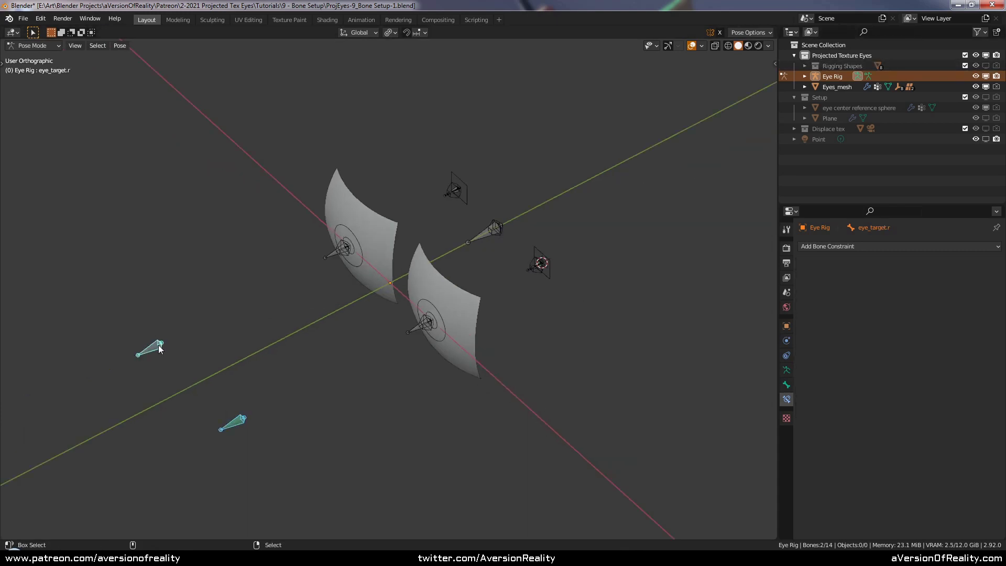
scroll(561, 227, "up", 6)
middle_click_drag(698, 150, 483, 262, "shift")
left_click(509, 240, "shift")
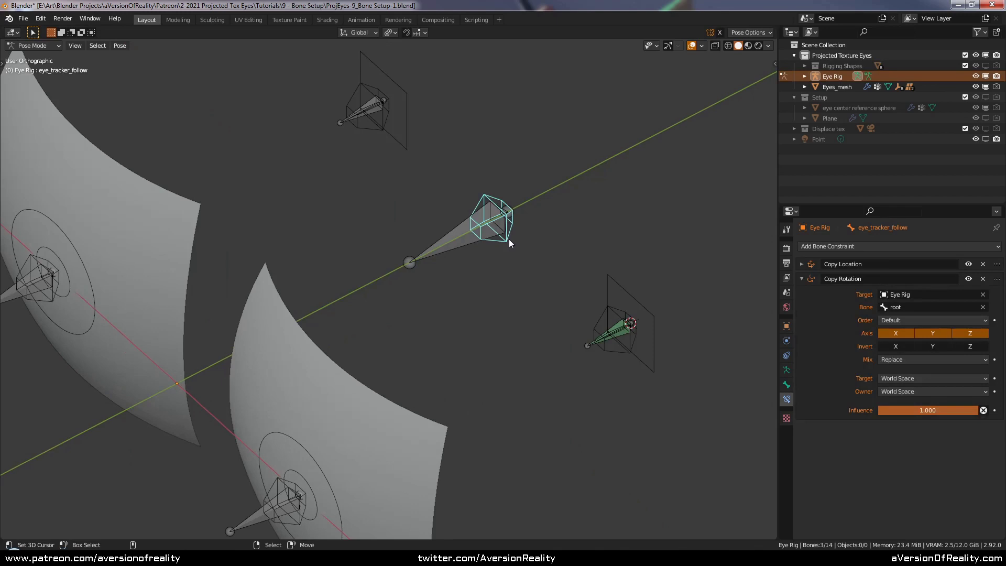
key("Tab")
key("ctrl+p")
left_click(508, 239)
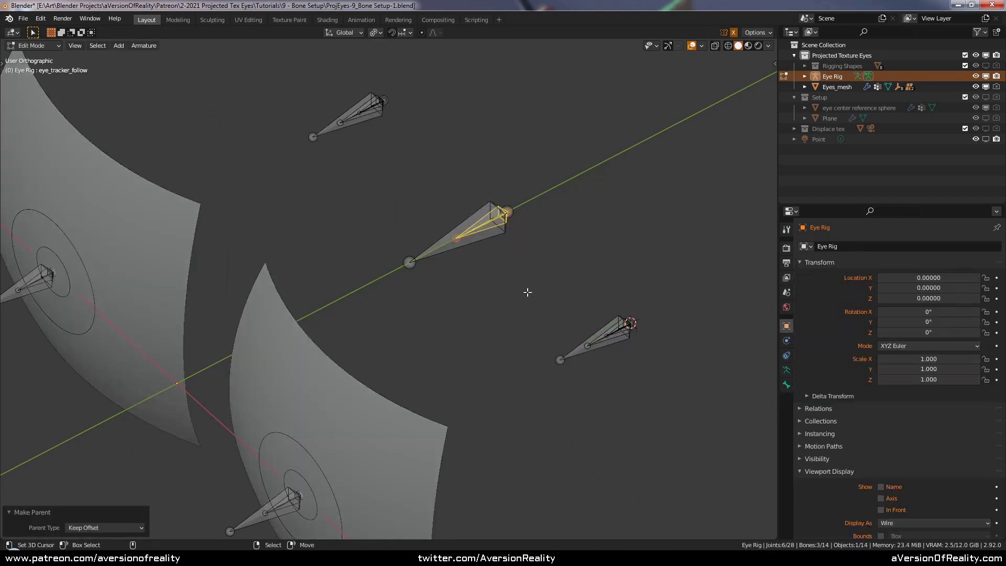
key("Tab")
Test-move the eye_target.l and eye_target.r bones to check how the eyes follow them, cancelling each move
scroll(524, 308, "down", 5)
middle_click_drag(523, 309, 623, 264, "shift")
right_click(210, 455)
key("g")
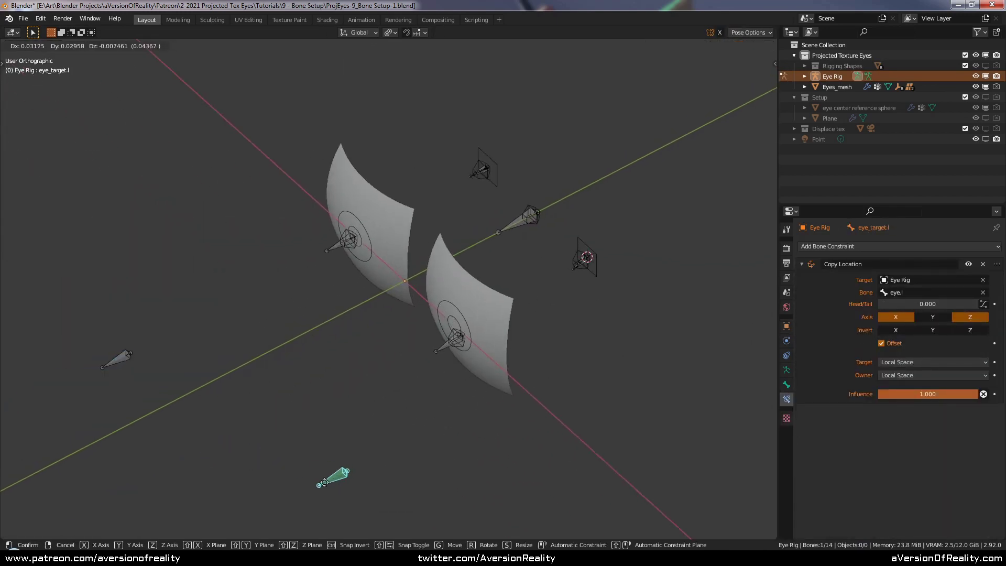
right_click(244, 467)
right_click(118, 362)
key("g")
right_click(301, 408)
right_click(215, 448)
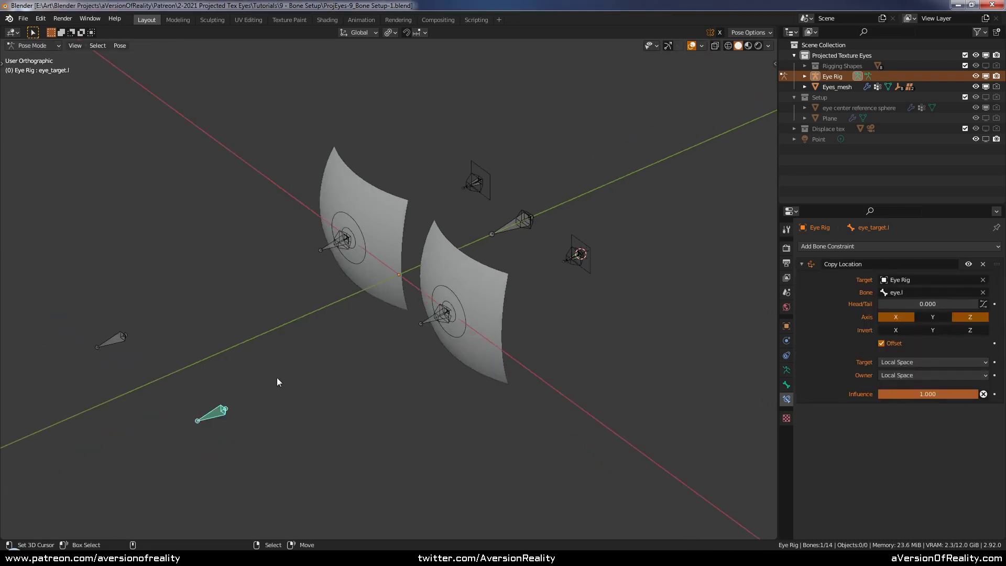
key("g")
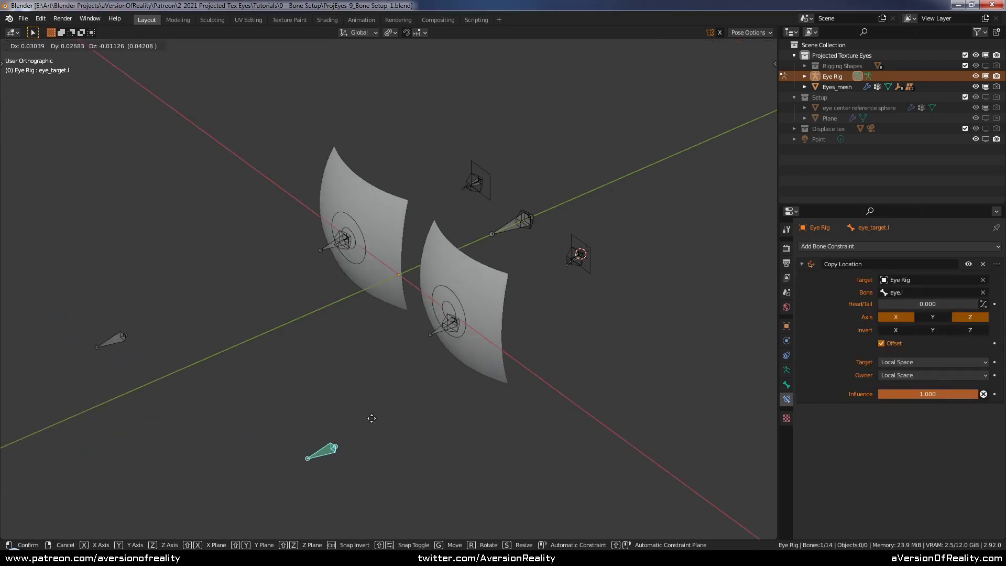
right_click(352, 296)
Check a trial move of eye_target.l in Rendered shading, cancel the move and return to Solid shading
scroll(490, 293, "up", 1)
middle_click_drag(482, 309, 535, 275)
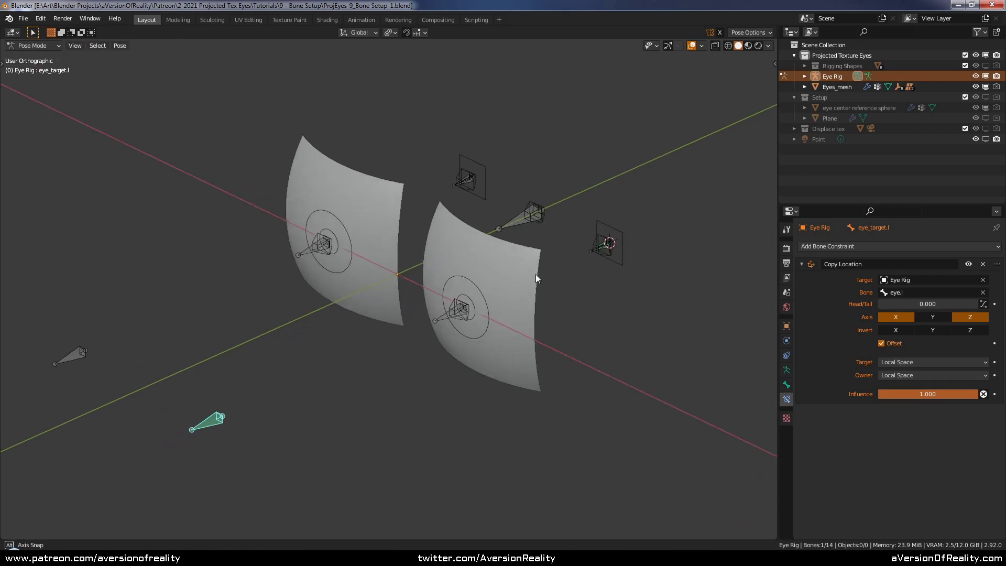
key("z")
key("g")
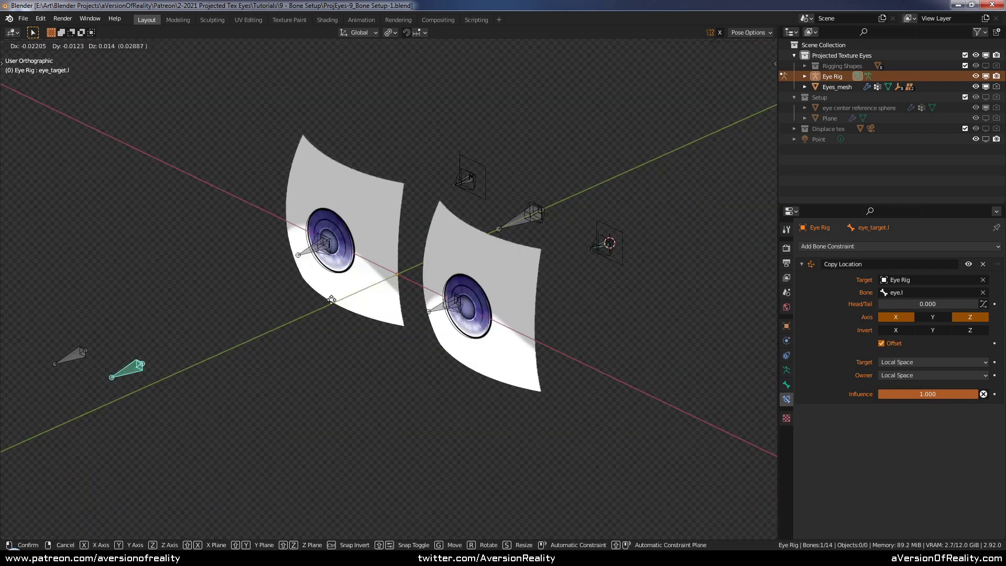
right_click(548, 304)
scroll(559, 309, "up", 1)
middle_click_drag(564, 259, 523, 265)
key("z")
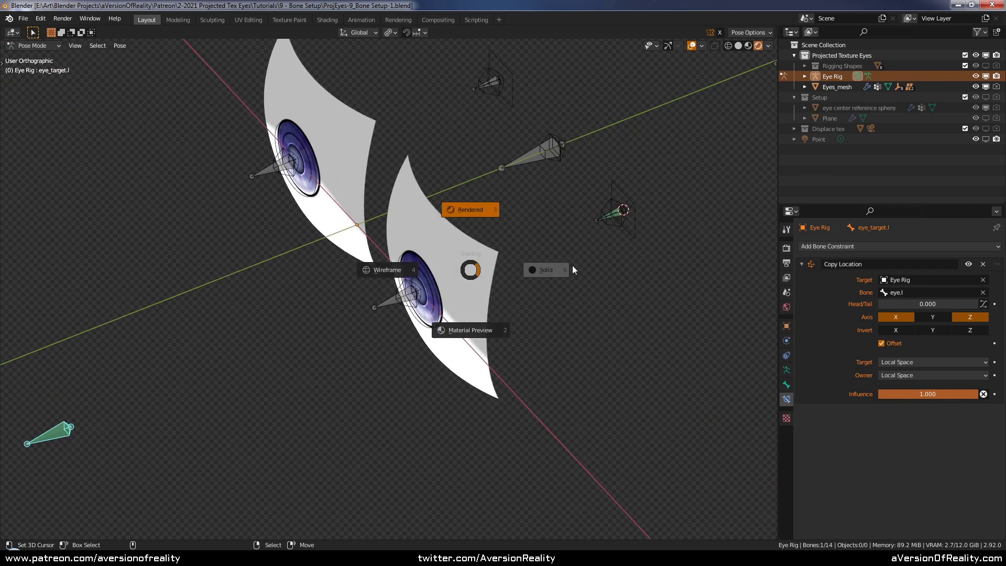
Switch to Object Mode and add a Copy Transforms constraint to the Iris_empty.l object
scroll(565, 265, "up", 2)
key("ctrl+Tab")
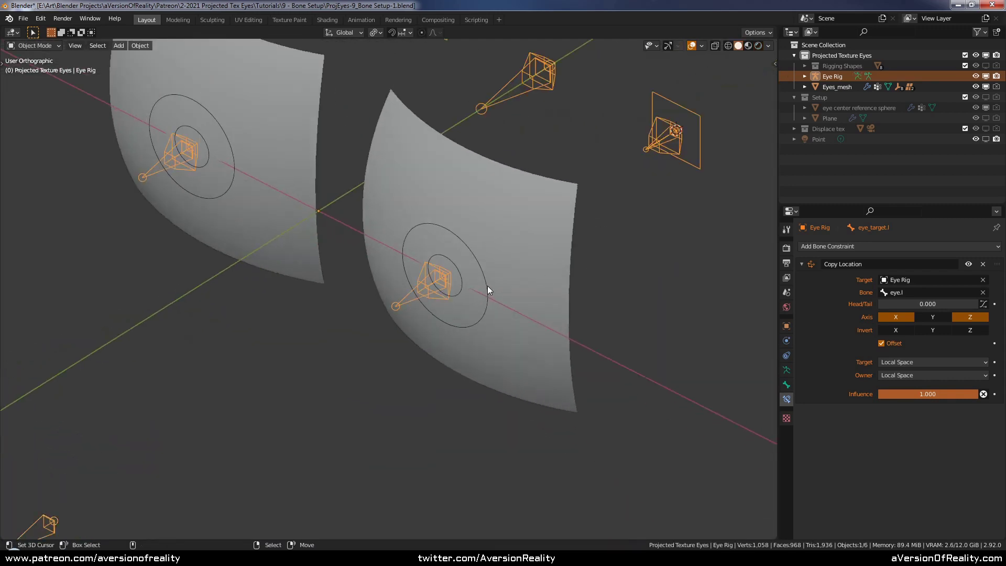
left_click(487, 285)
middle_click_drag(487, 285, 608, 246)
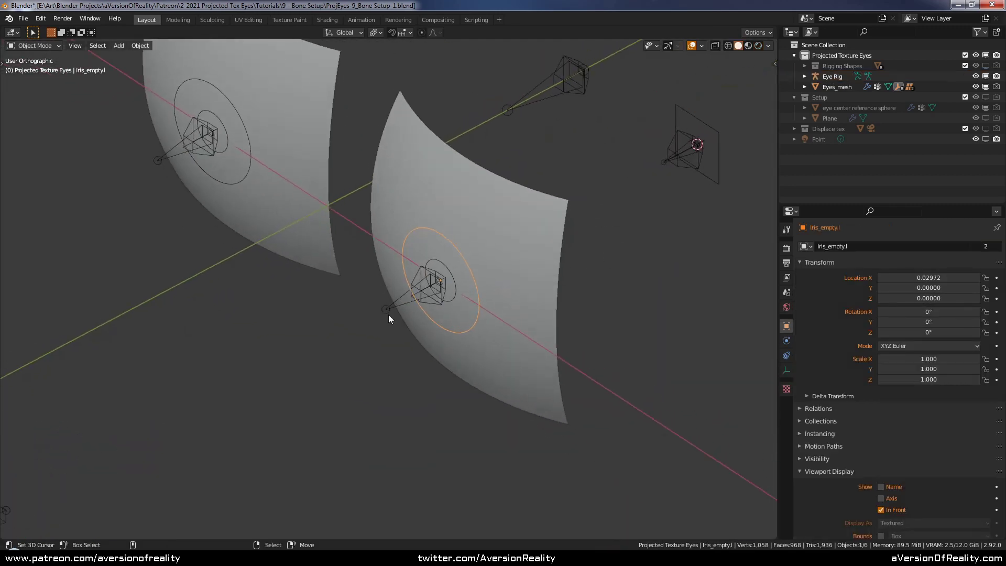
left_click(786, 355)
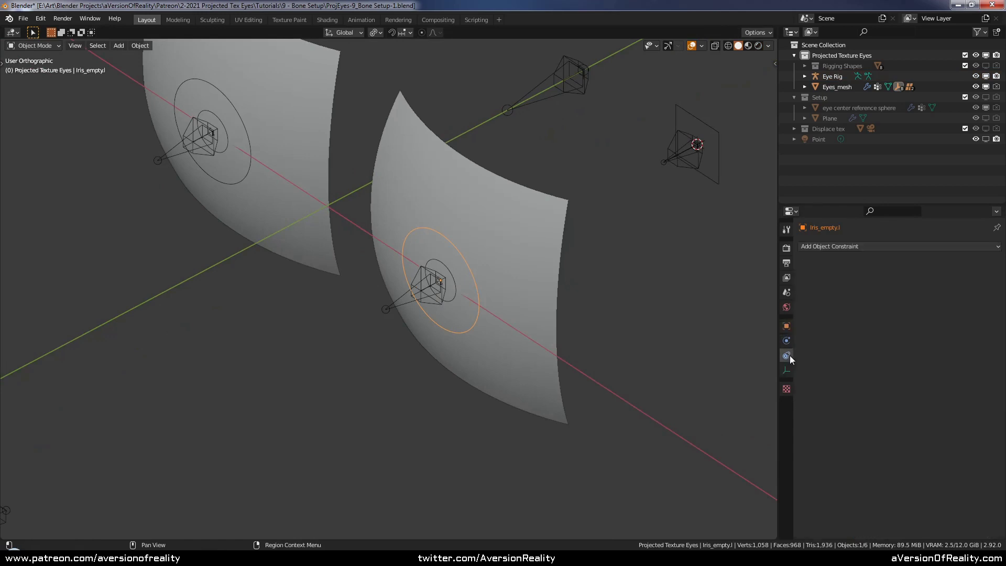
left_click(842, 246)
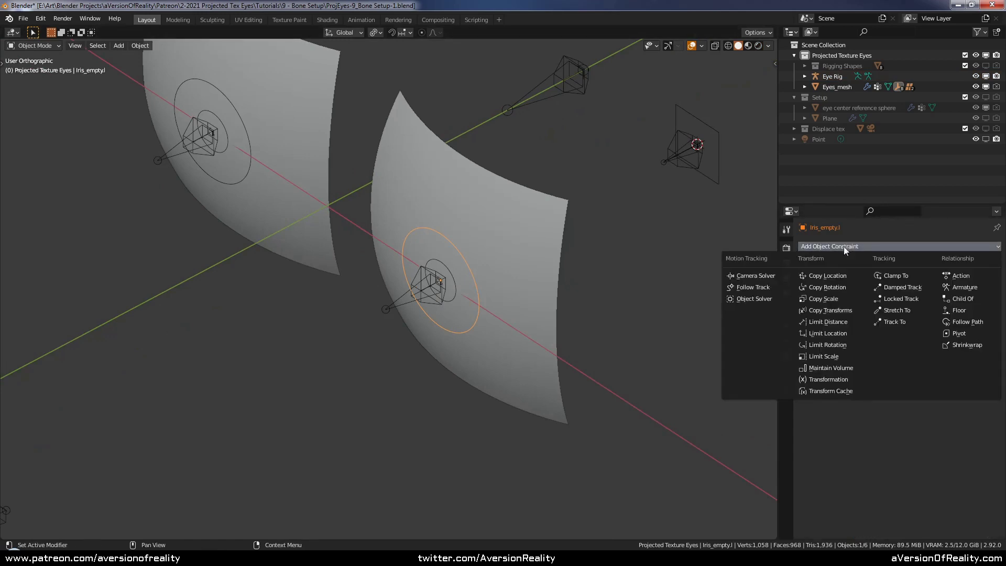
left_click(851, 310)
Target the Copy Transforms constraint at the iris.l bone of Eye Rig
scroll(698, 317, "up", 1)
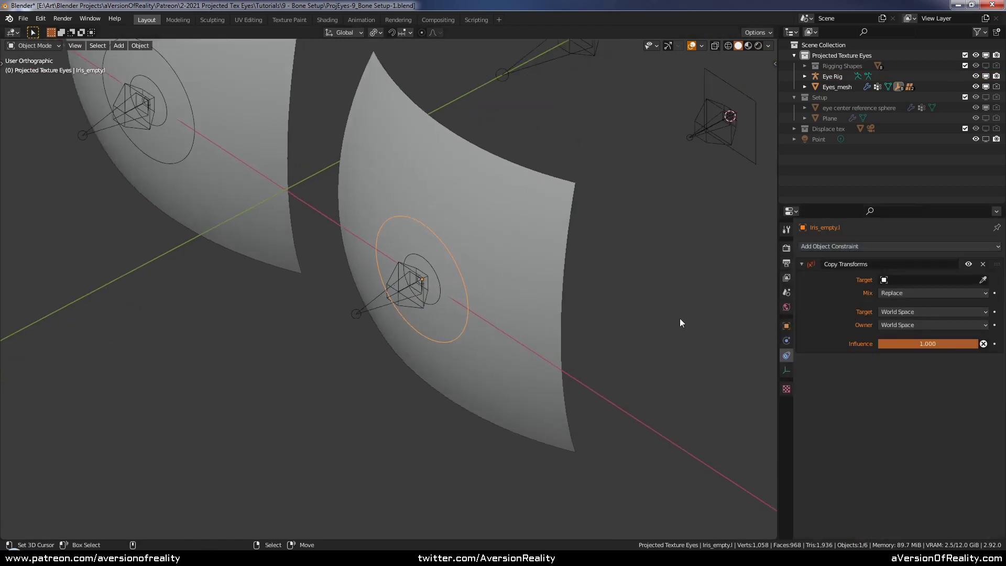
left_click(983, 280)
left_click(367, 309)
left_click(916, 293)
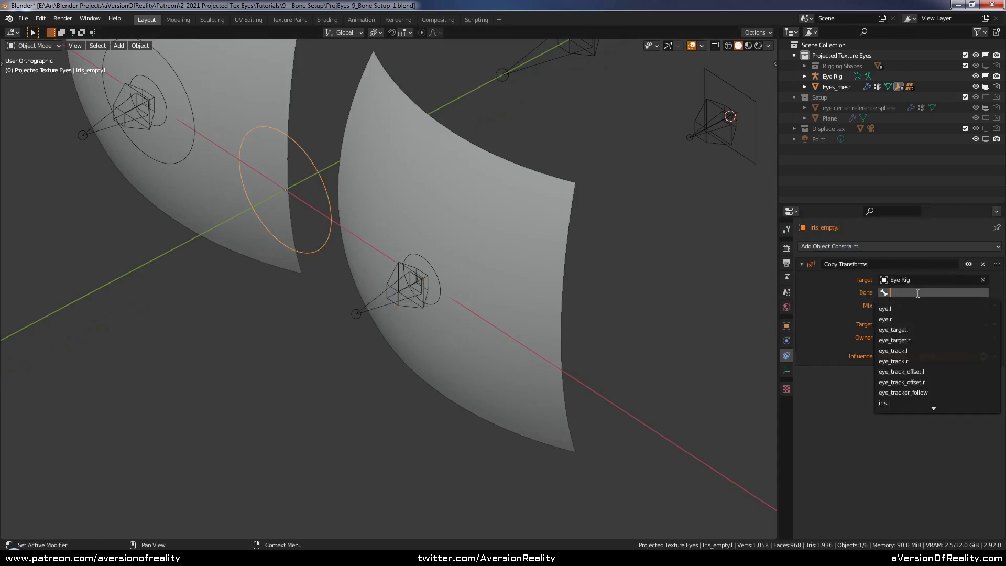
type("iris")
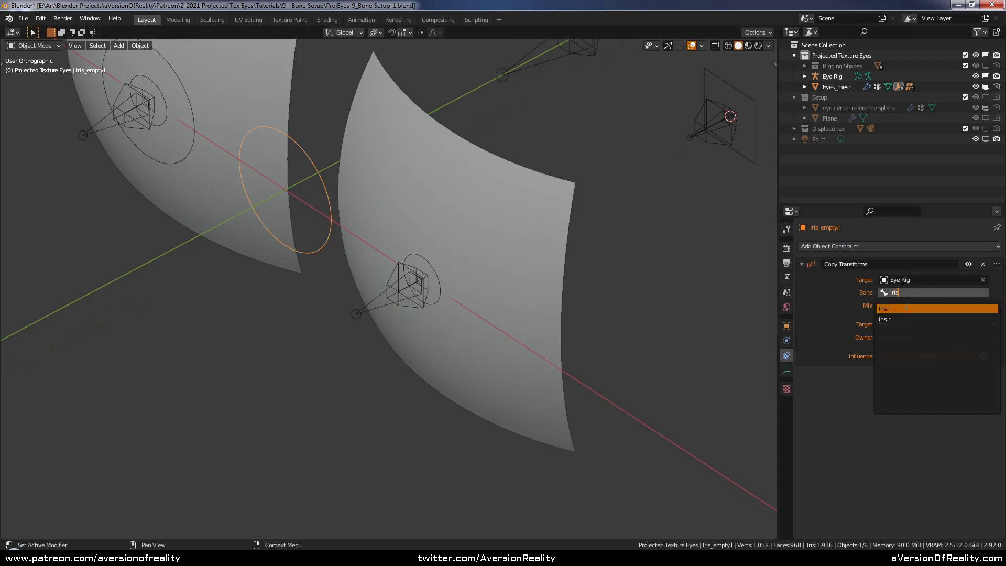
left_click(902, 308)
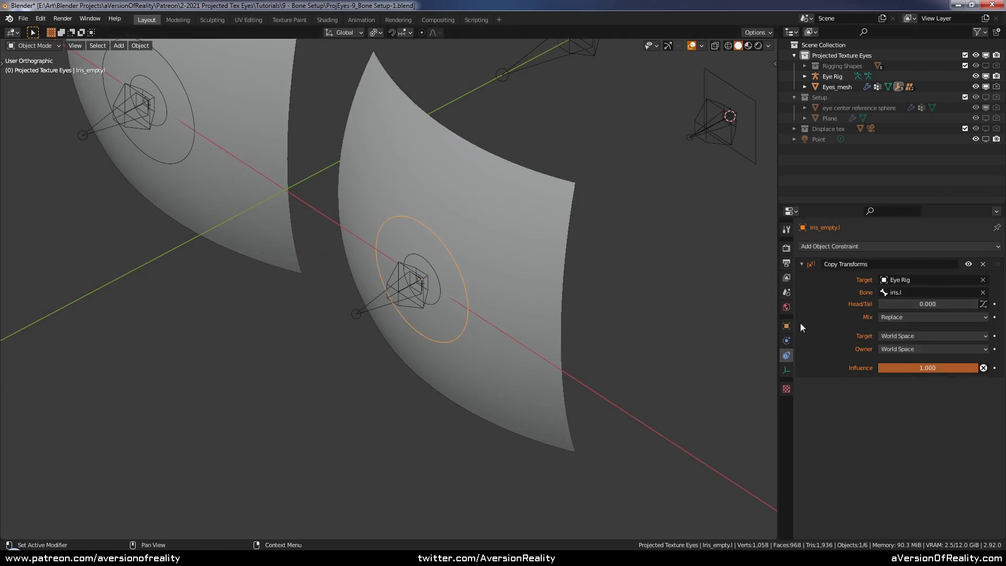
Test-move the iris.l bone in Pose Mode to check that the iris empty follows, and cancel the move
scroll(352, 304, "down", 5)
right_click(388, 294)
key("ctrl+Tab")
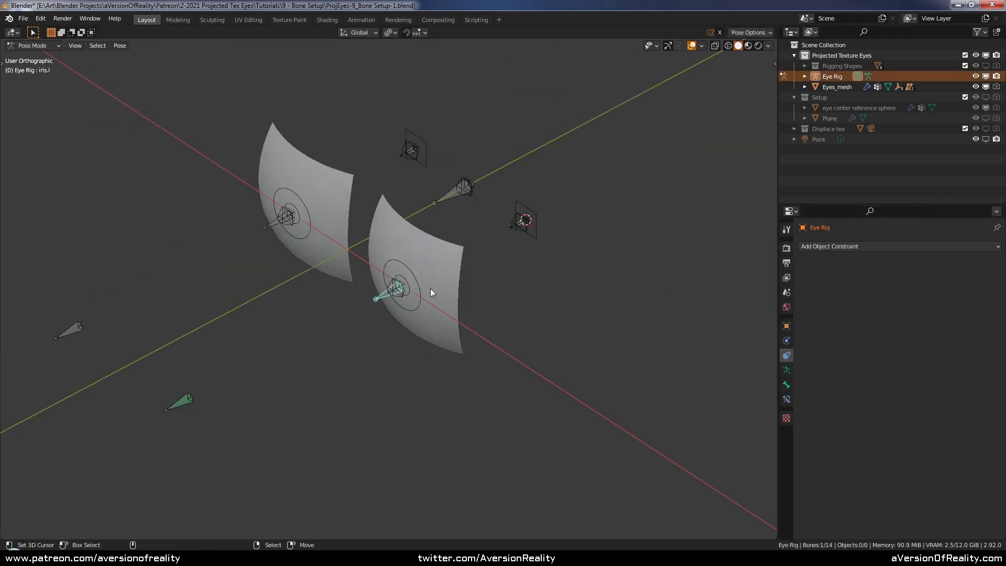
key("g")
right_click(495, 271)
scroll(435, 278, "up", 2)
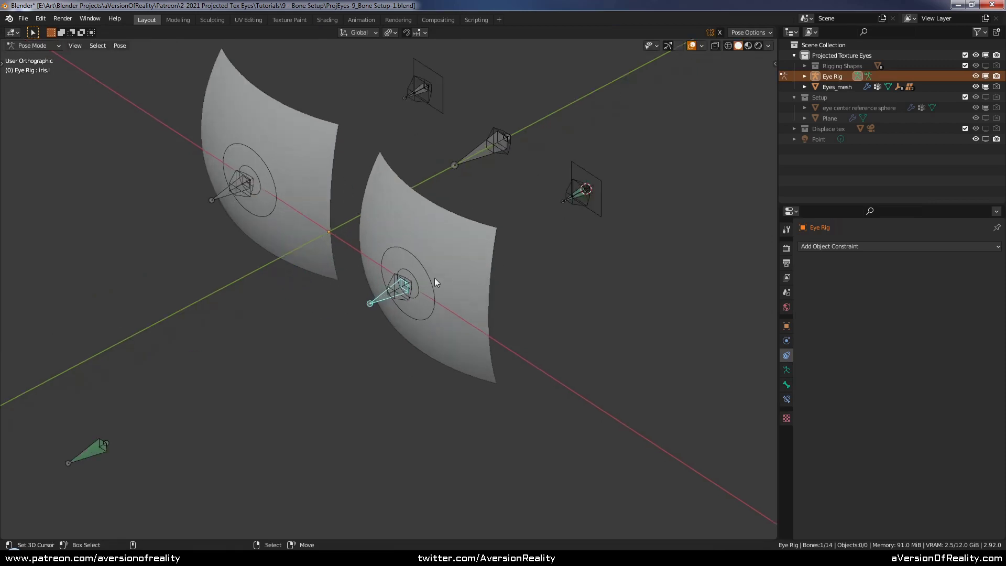
Reselect Iris_empty.l in Object Mode and turn on its Axis display in the viewport
key("alt+a")
key("ctrl+Tab")
right_click(429, 275)
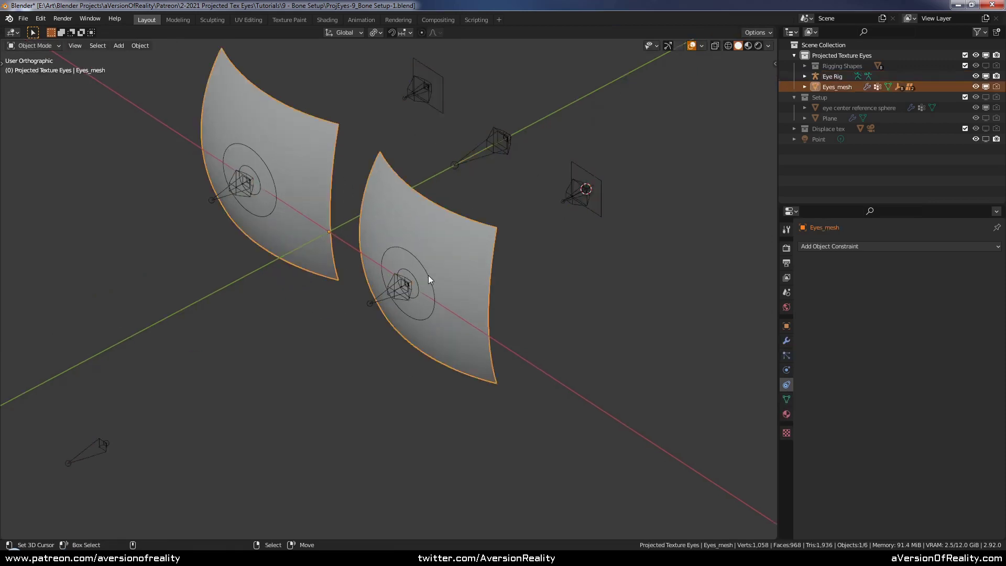
scroll(429, 275, "up", 1)
right_click(438, 275)
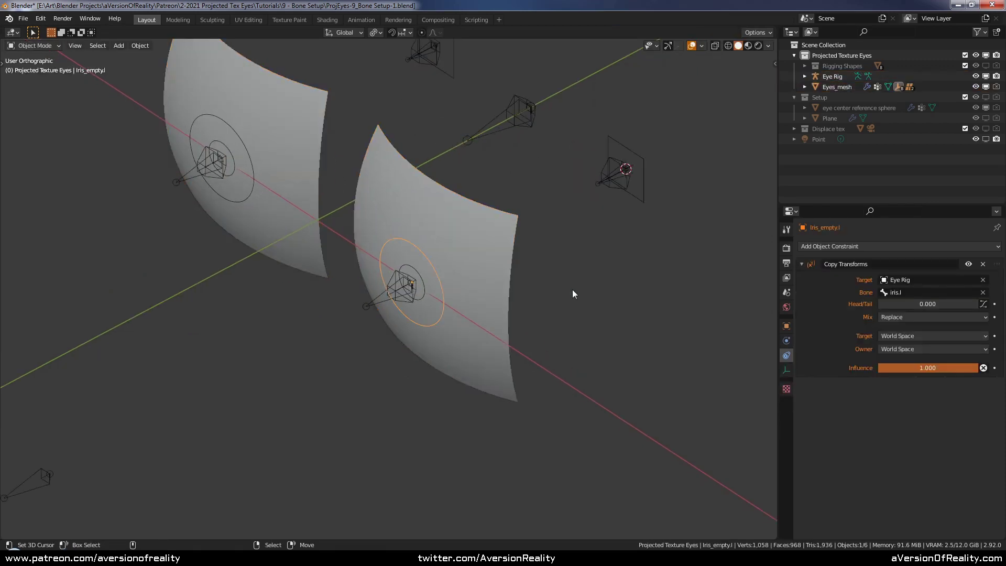
scroll(661, 290, "up", 1)
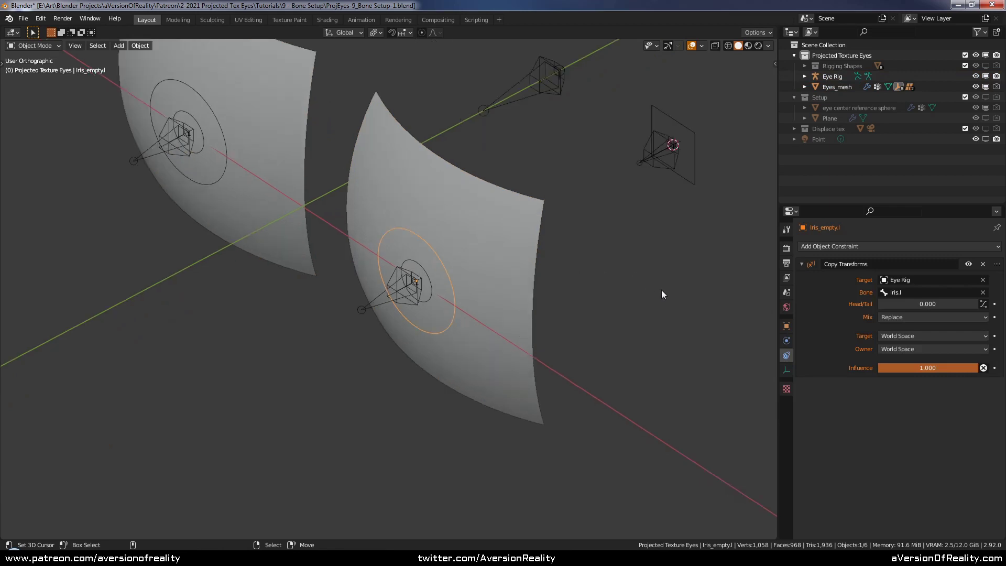
left_click(787, 370)
left_click(787, 326)
scroll(896, 428, "down", 1)
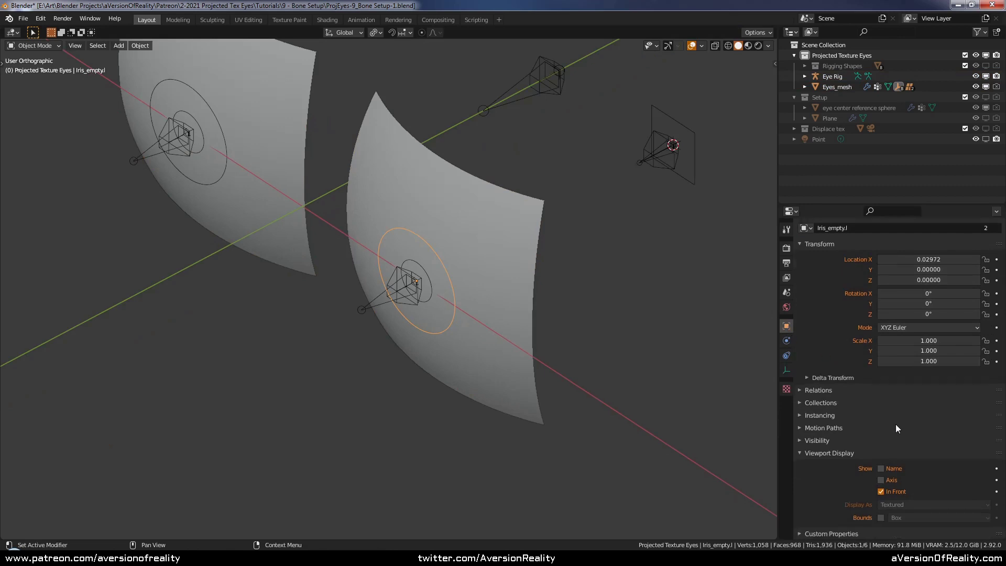
left_click(888, 480)
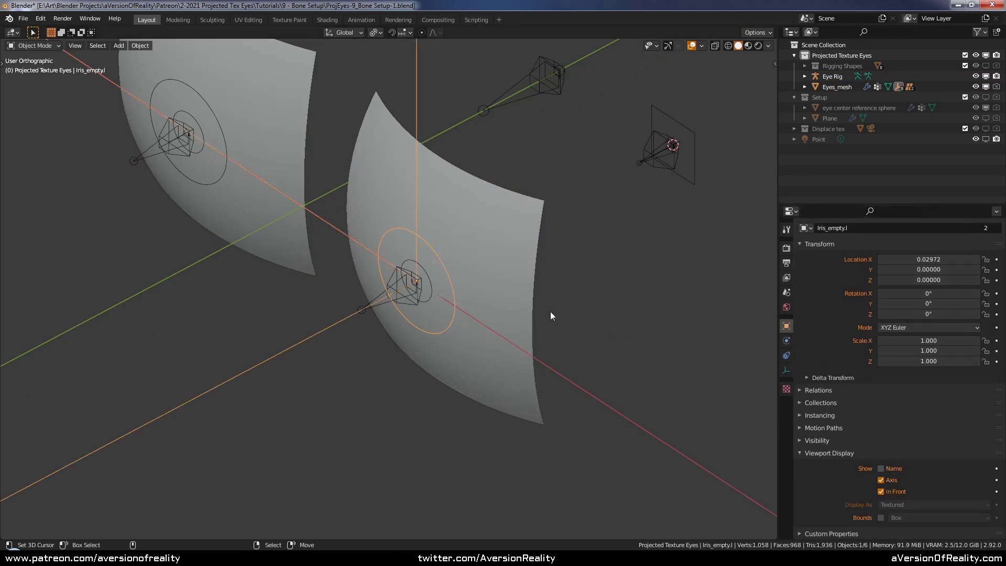
Toggle Iris_empty.l's Copy Transforms constraint off and on to compare its axis directions, leaving it disabled
left_click(787, 355)
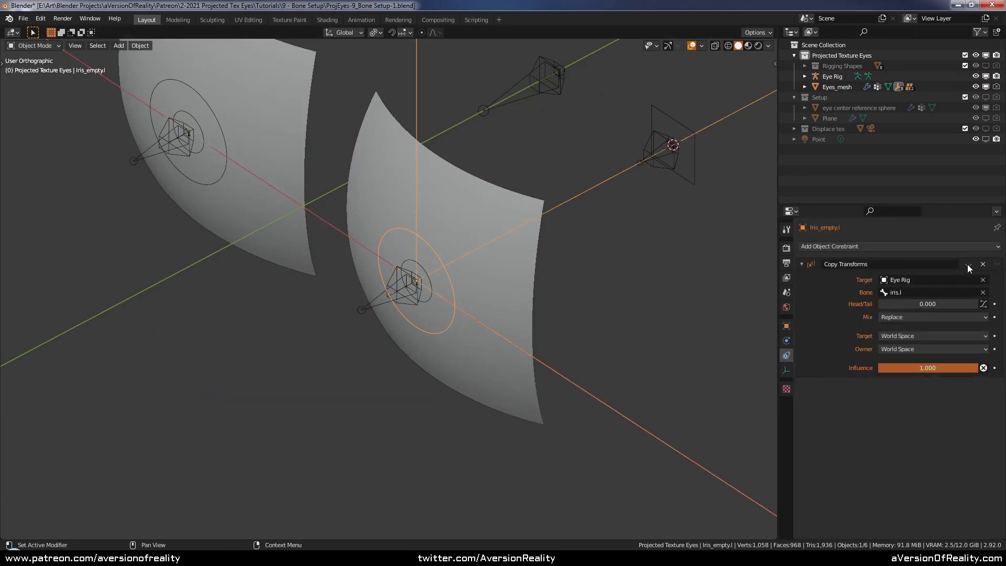
scroll(615, 256, "down", 10)
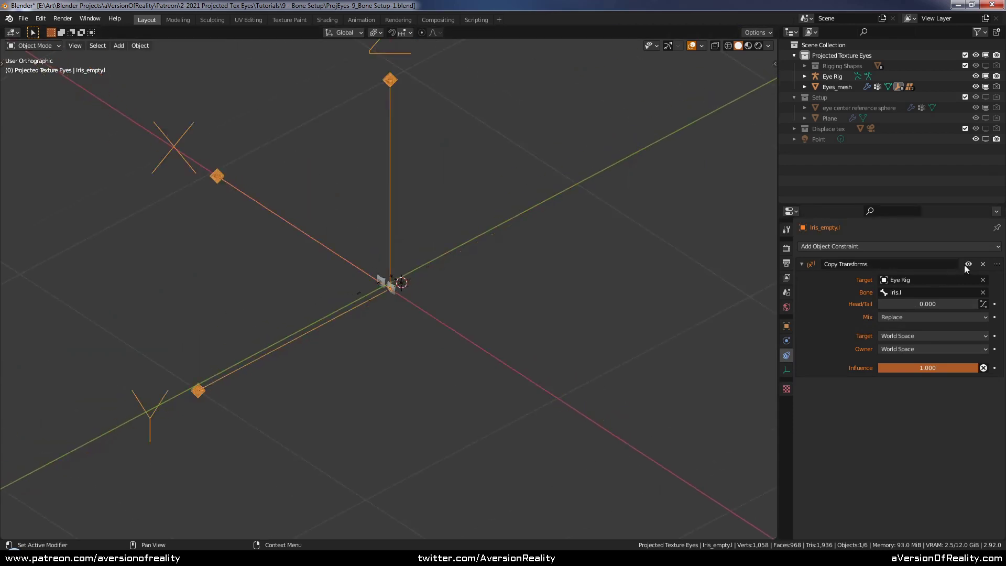
key("n")
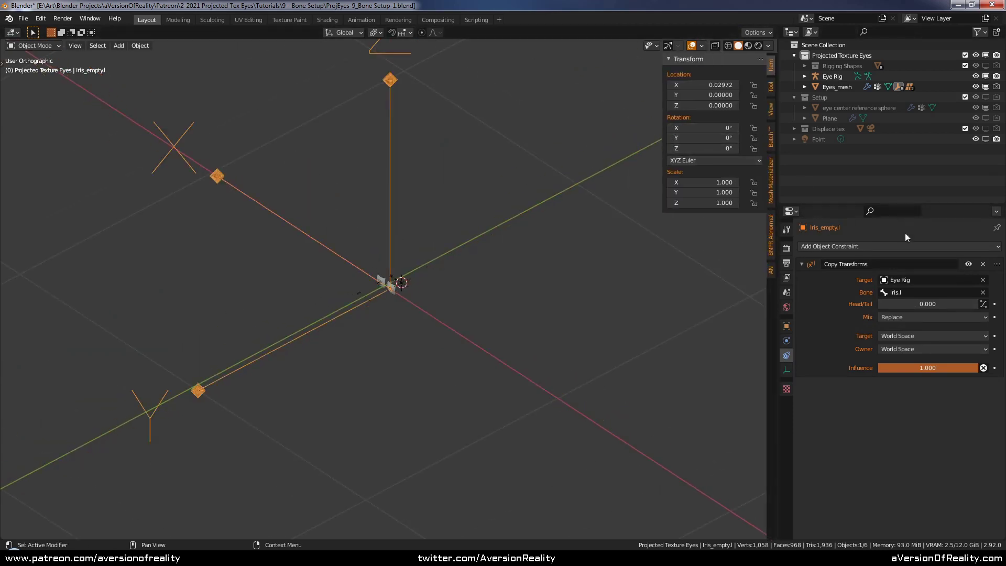
left_click(968, 263)
left_click(968, 264)
left_click(969, 263)
left_click(968, 263)
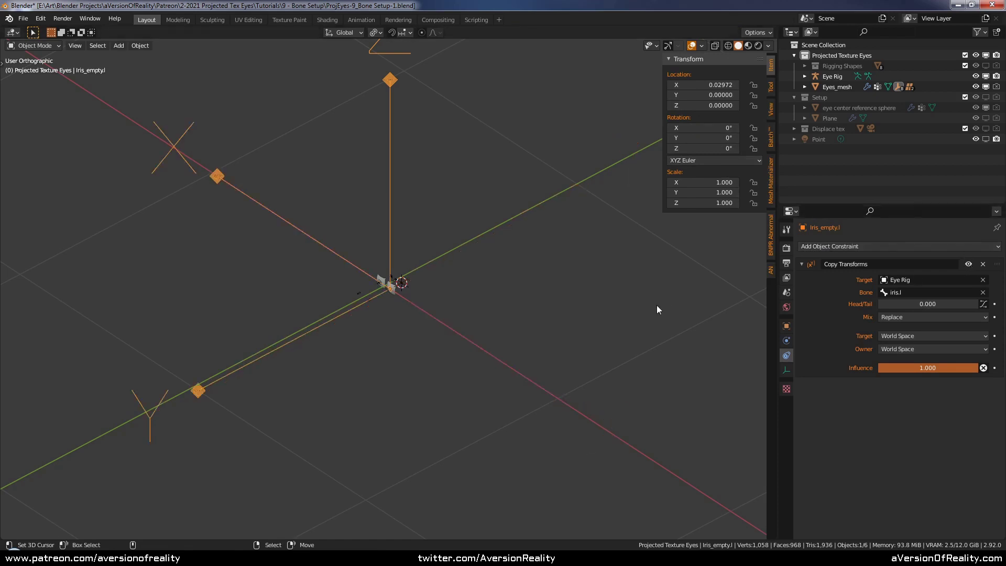
scroll(648, 303, "up", 1)
key("n")
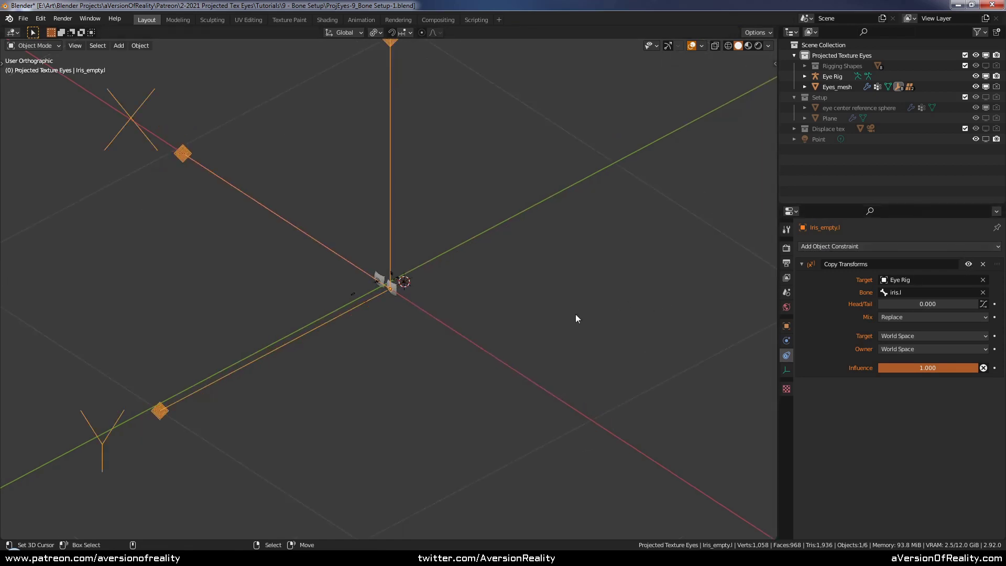
left_click(968, 264)
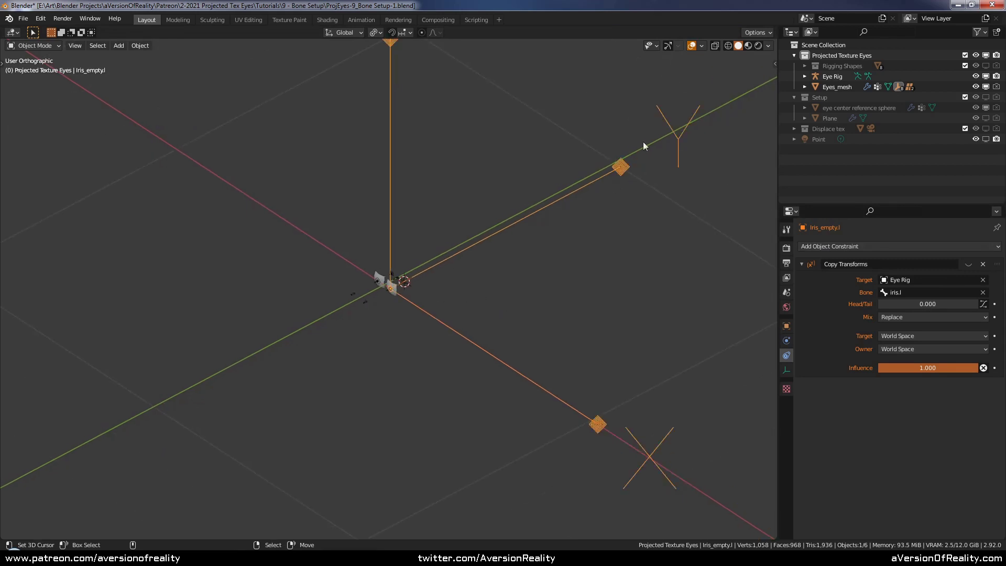
scroll(449, 272, "up", 6)
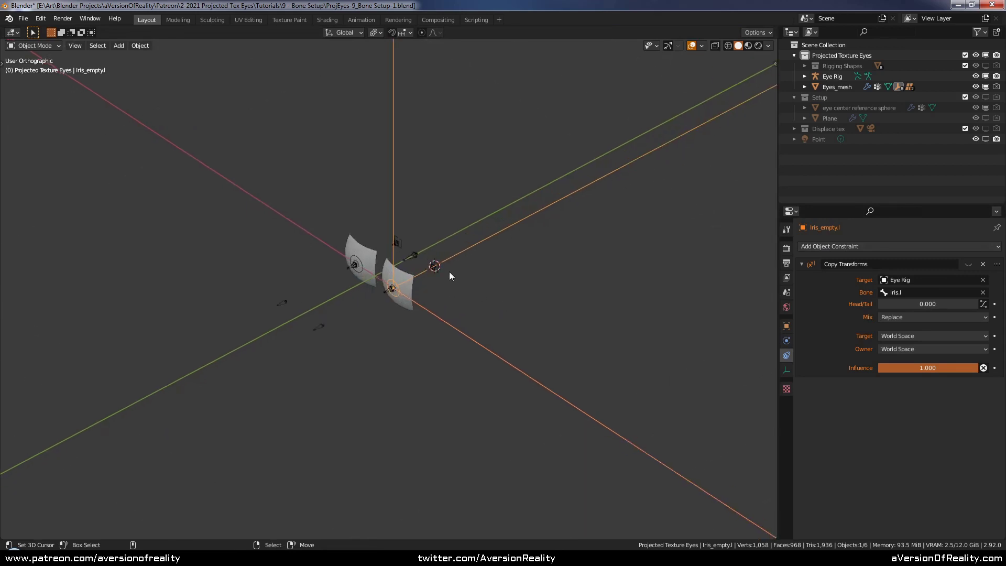
Select the Eye Rig armature and turn on Axes in its viewport display
left_click(390, 293)
left_click(787, 370)
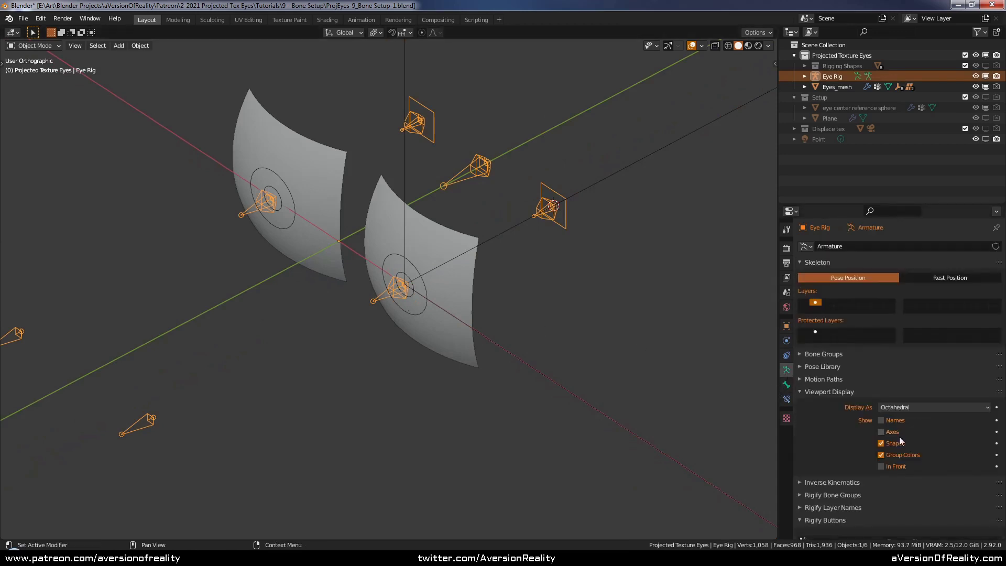
left_click(892, 432)
scroll(435, 275, "up", 1)
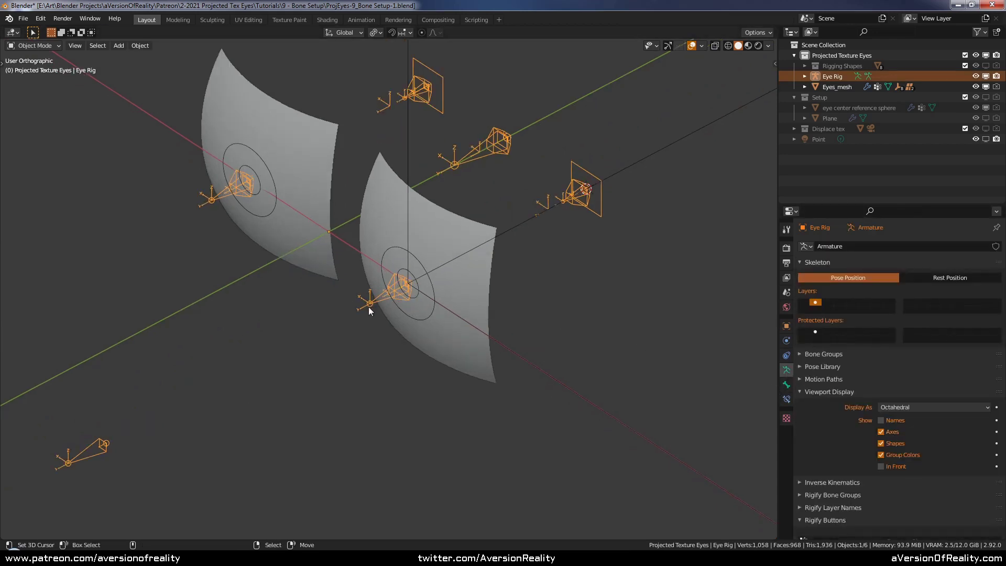
Reselect Iris_empty.l, re-enable its Copy Transforms constraint and save the file
left_click(408, 264)
left_click(493, 245)
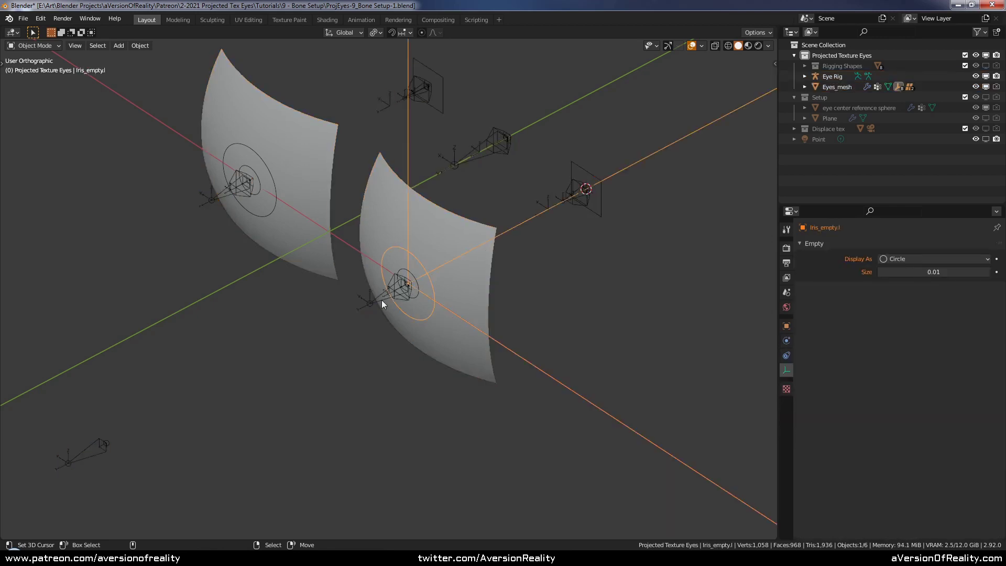
left_click(786, 355)
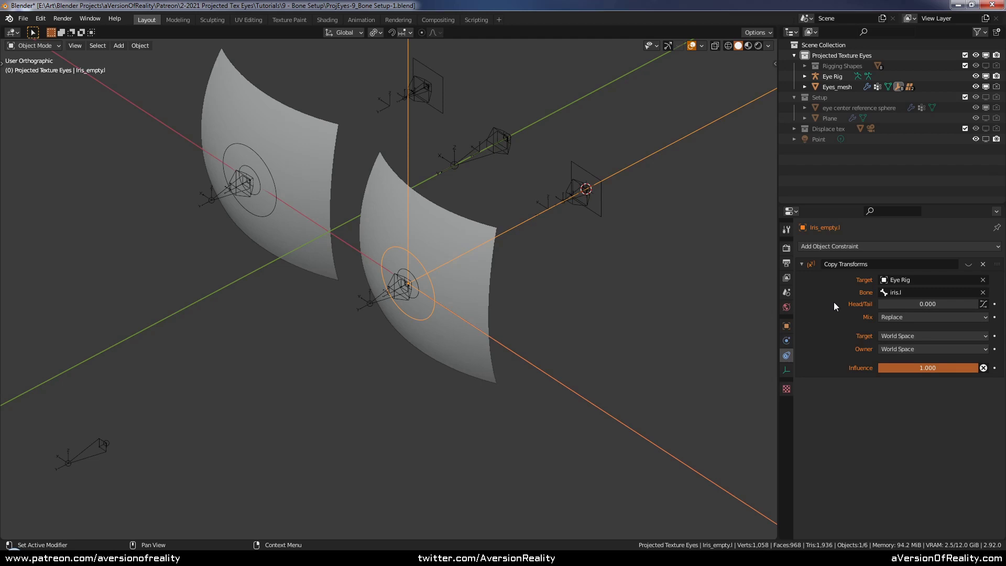
left_click(968, 264)
key("ctrl+s")
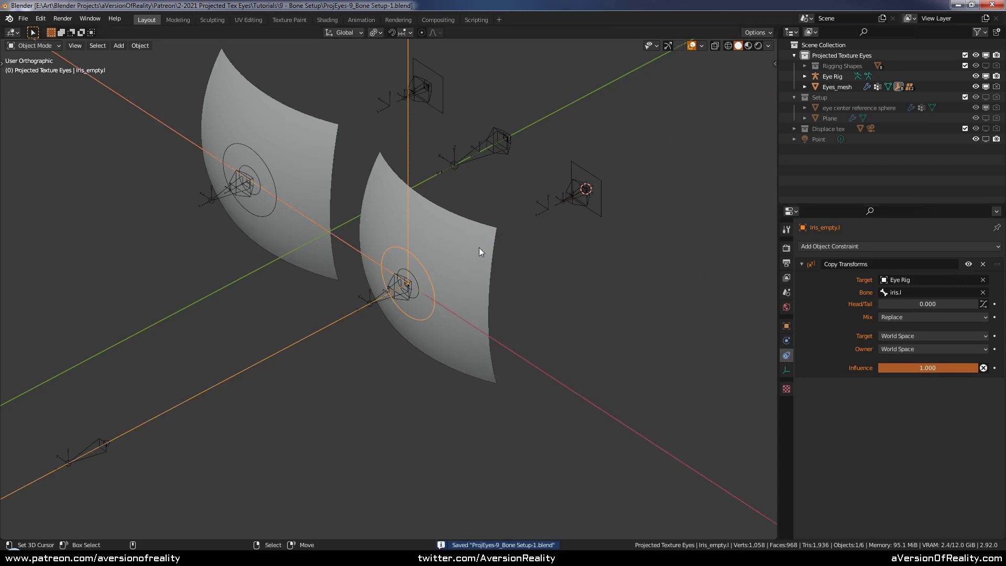
Disable Iris_empty.l's Copy Transforms constraint and switch the viewport to Rendered shading
left_click(969, 265)
key("z")
left_click(576, 220)
scroll(422, 278, "up", 1)
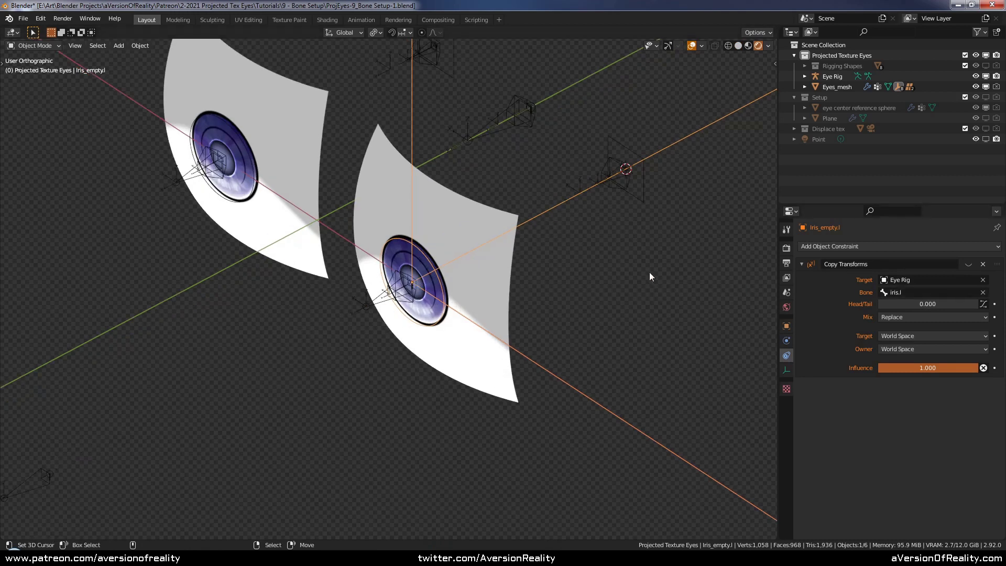
Toggle Iris_empty.l's Copy Transforms constraint repeatedly to compare the projected iris texture's orientation, leaving the constraint enabled
mouse_move(649, 272)
middle_mouse_down()
mouse_move(642, 265)
mouse_move(664, 261)
middle_mouse_up()
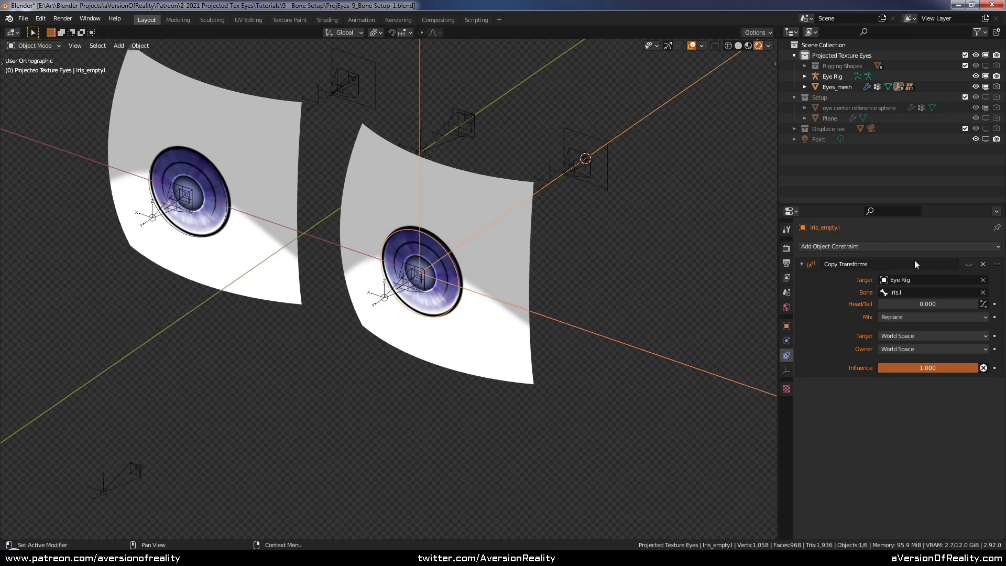
left_click(968, 265)
left_click(968, 264)
left_click(969, 265)
left_click(969, 264)
left_click(968, 264)
middle_click_drag(636, 225, 587, 244)
scroll(432, 230, "up", 2)
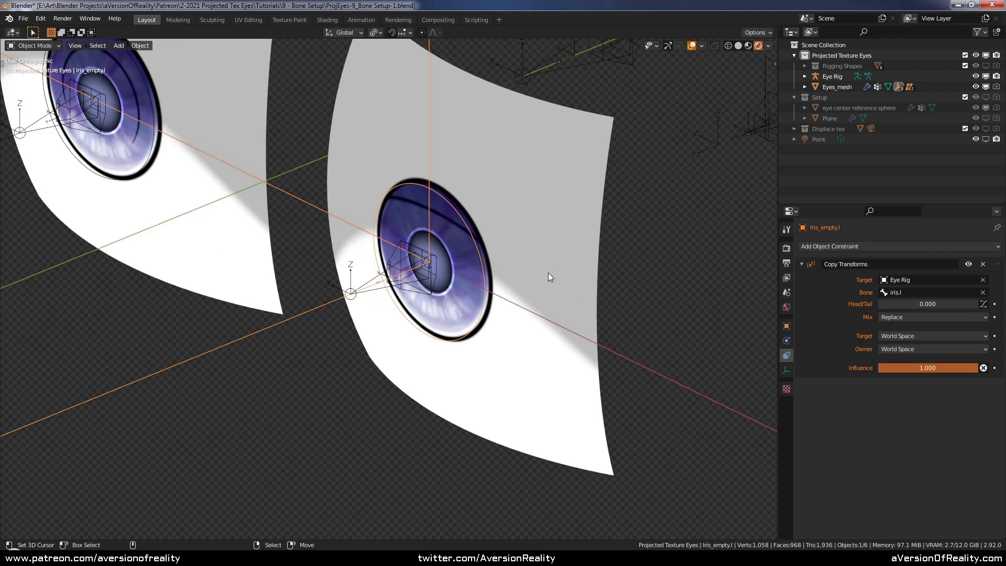
left_click(968, 264)
left_click(968, 264)
left_click(968, 264)
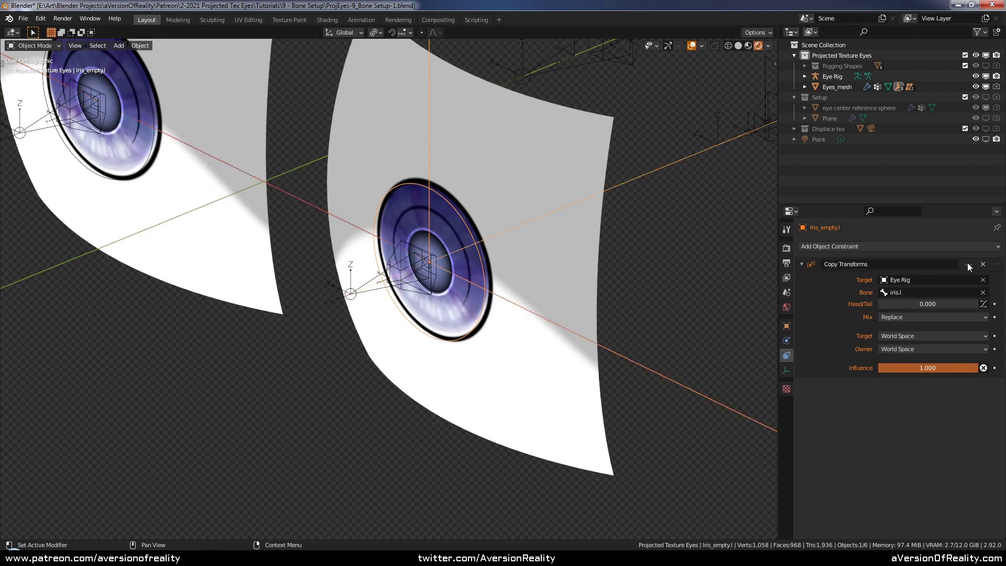
left_click(969, 264)
left_click(968, 264)
left_click(969, 264)
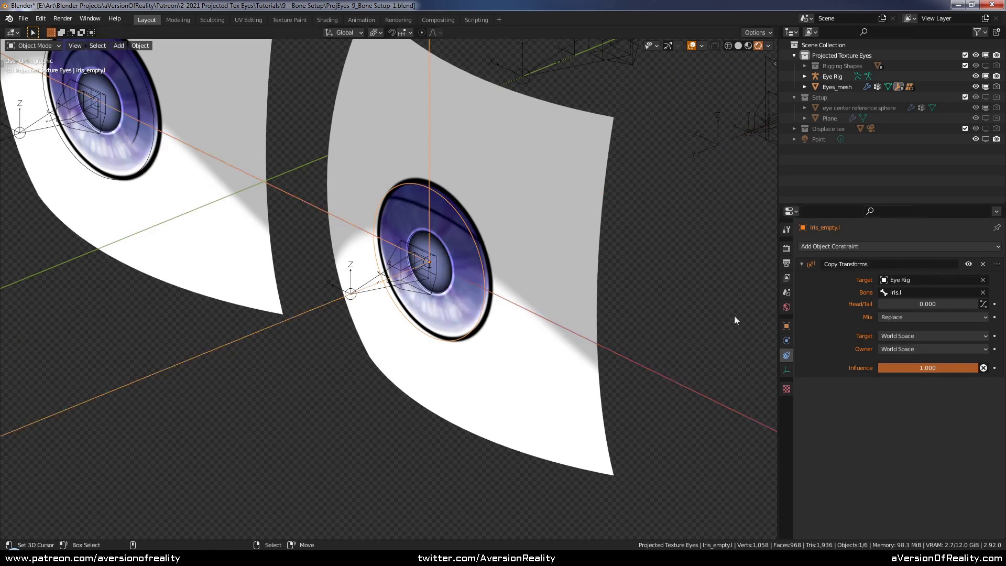
middle_click_drag(734, 315, 531, 296)
scroll(531, 293, "up", 2)
left_click(425, 307)
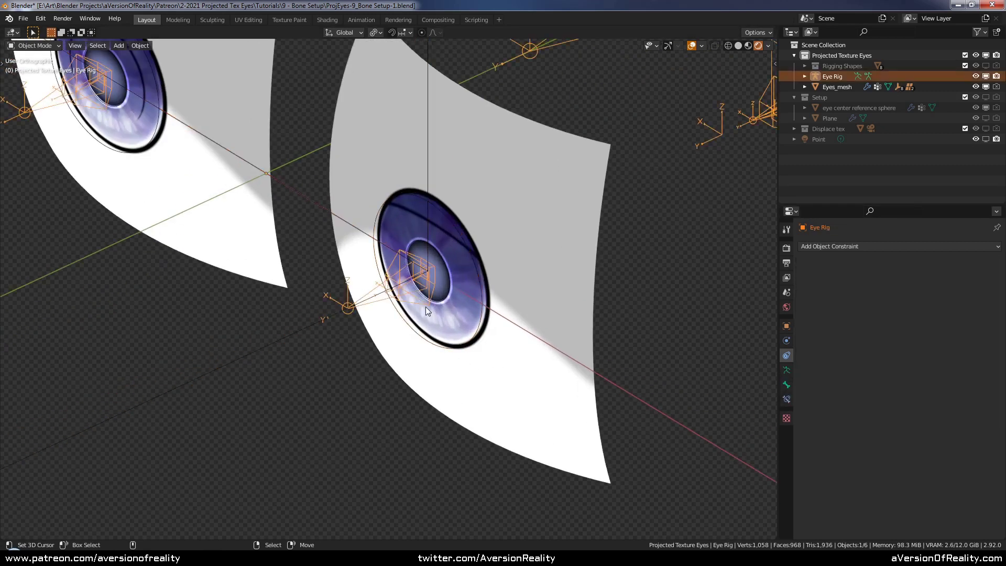
key("ctrl+Tab")
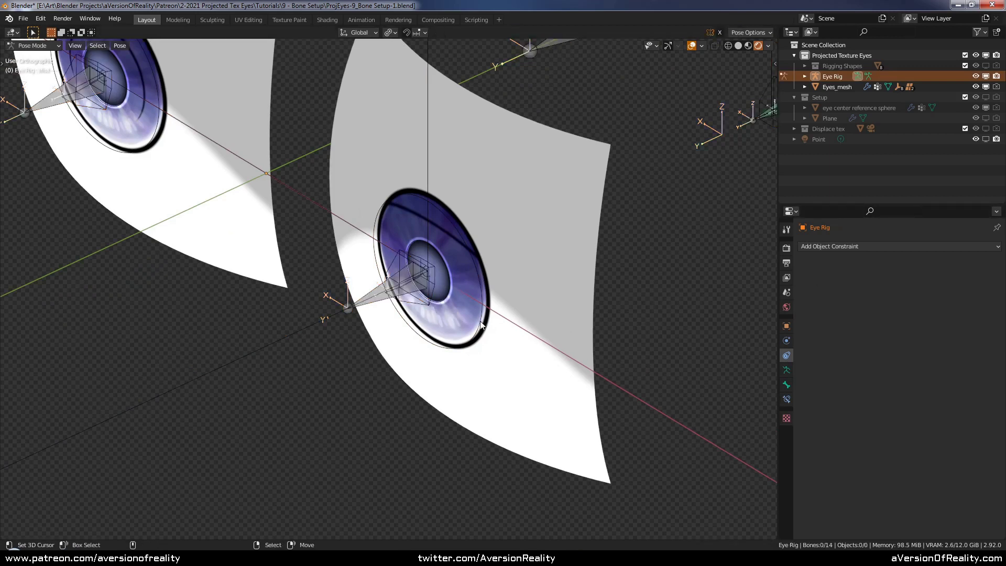
key("ctrl+Tab")
Add a Copy Transforms constraint to the Pupil_empty.l object
left_click(448, 272)
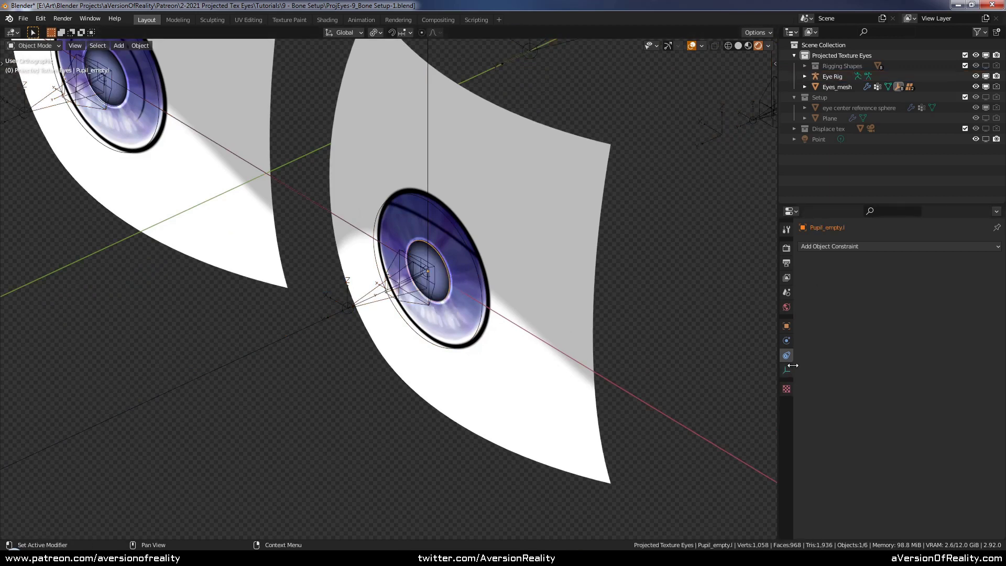
left_click(849, 246)
left_click(843, 311)
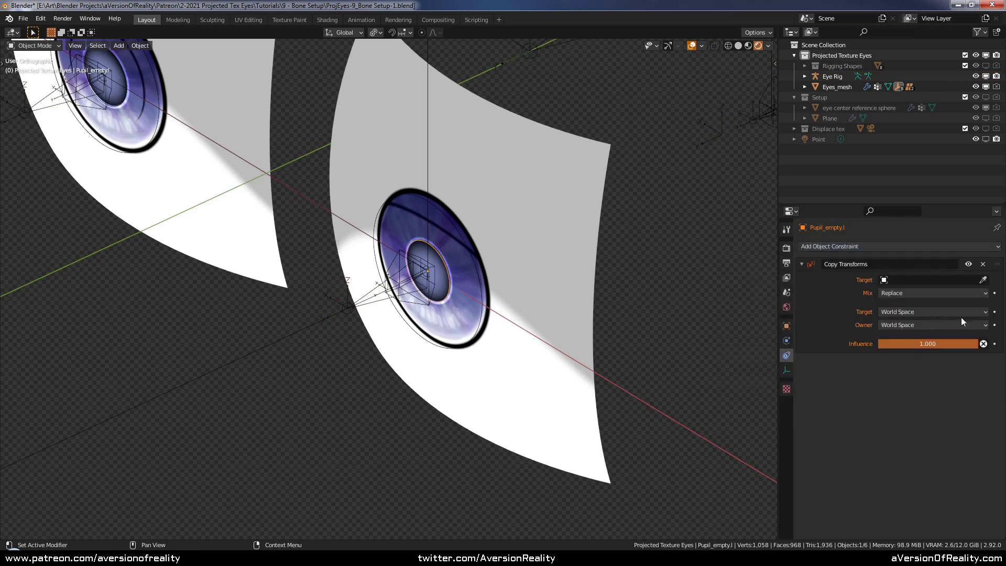
left_click(983, 280)
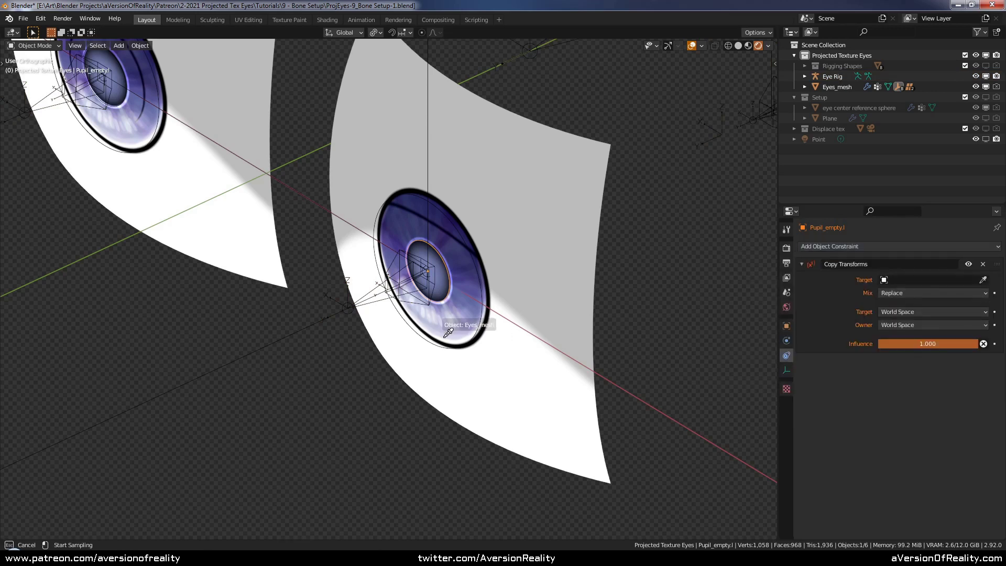
left_click(354, 299)
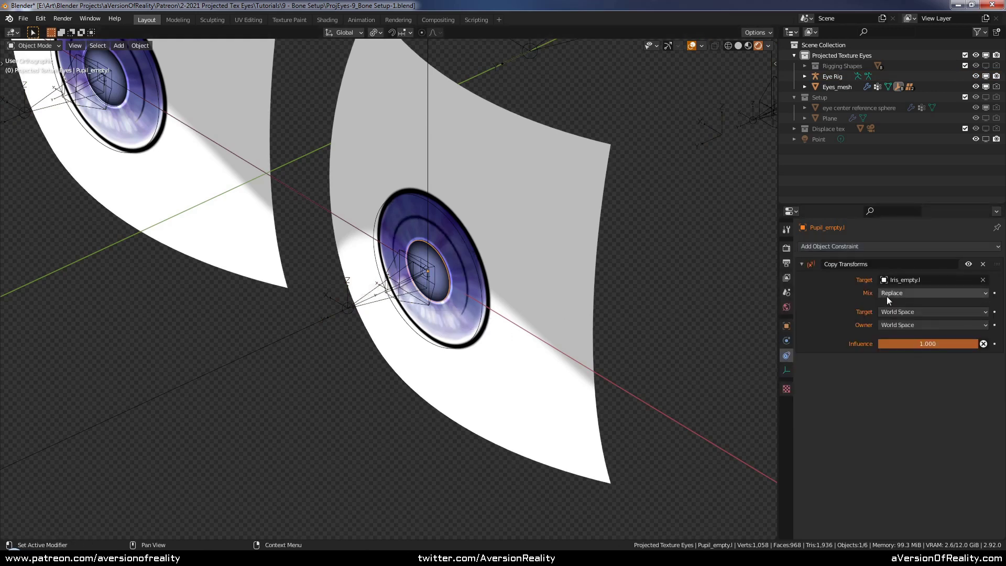
left_click(983, 280)
Target Pupil_empty.l's Copy Transforms constraint at the pupil.l bone of Eye Rig
left_click(983, 280)
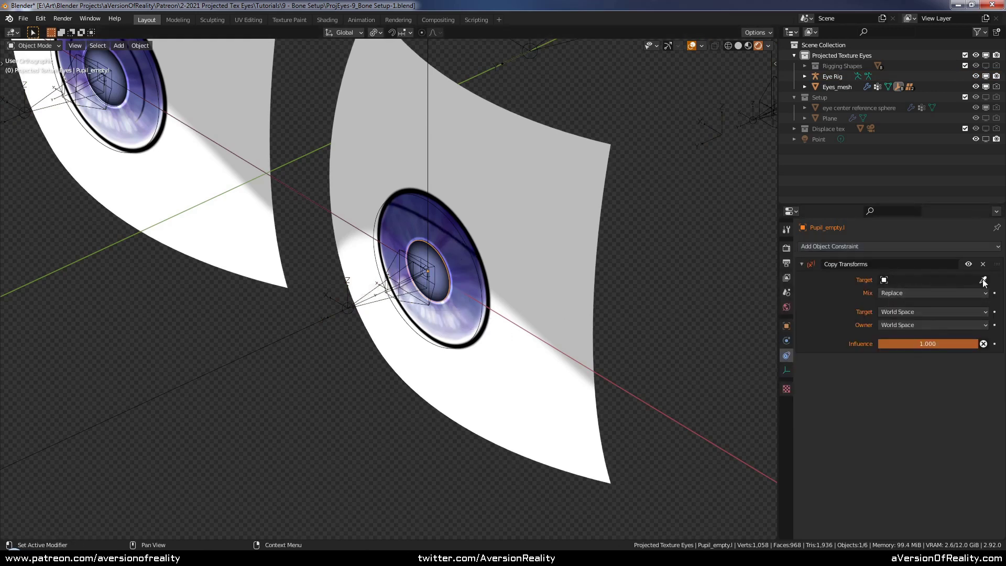
left_click(371, 299)
left_click(920, 292)
type("pu")
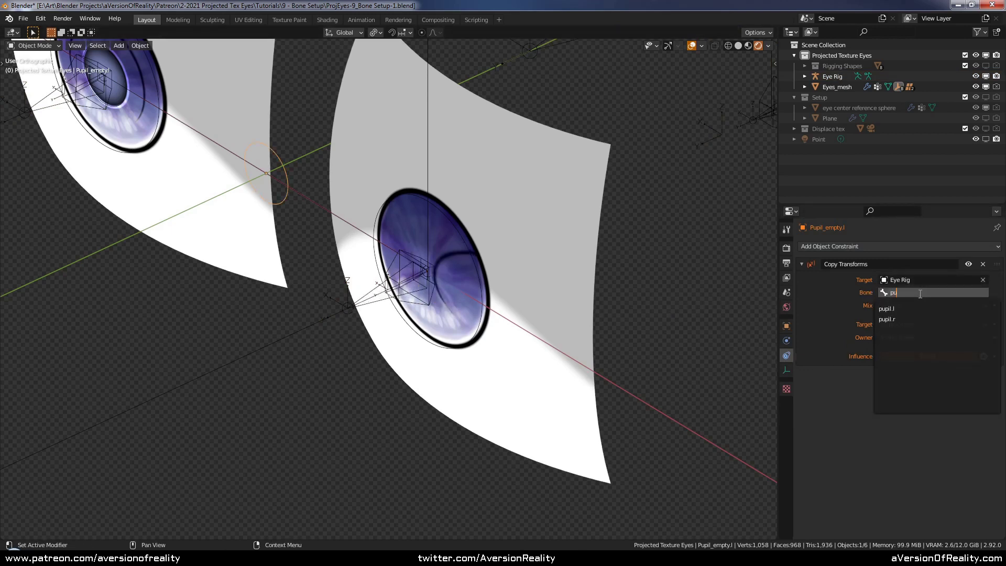
type("p")
left_click(904, 308)
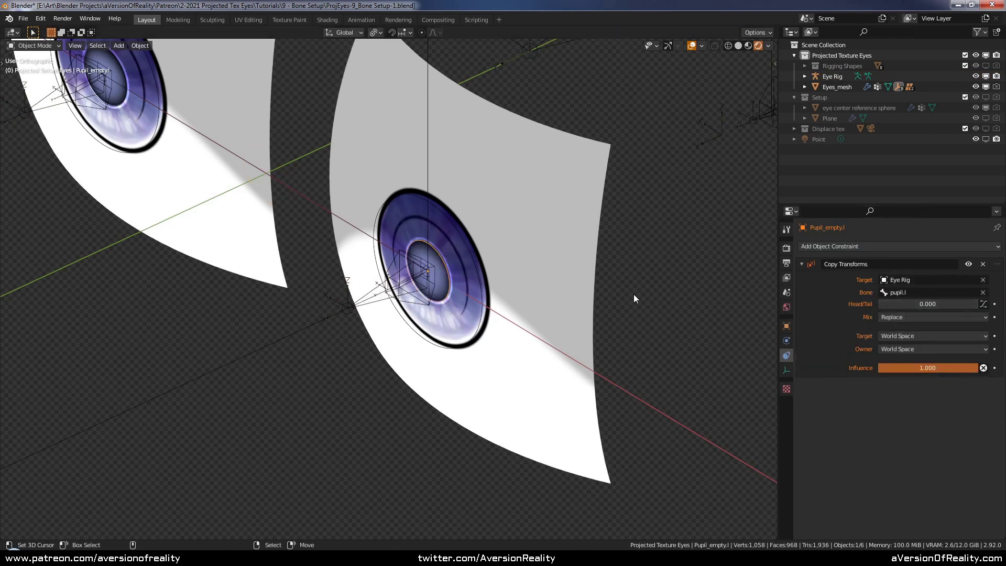
Review Iris_empty.l's object properties, the bone constraints of pupil.l and iris.l in Pose Mode, and Pupil_empty.l's Copy Transforms constraint
scroll(514, 263, "down", 2)
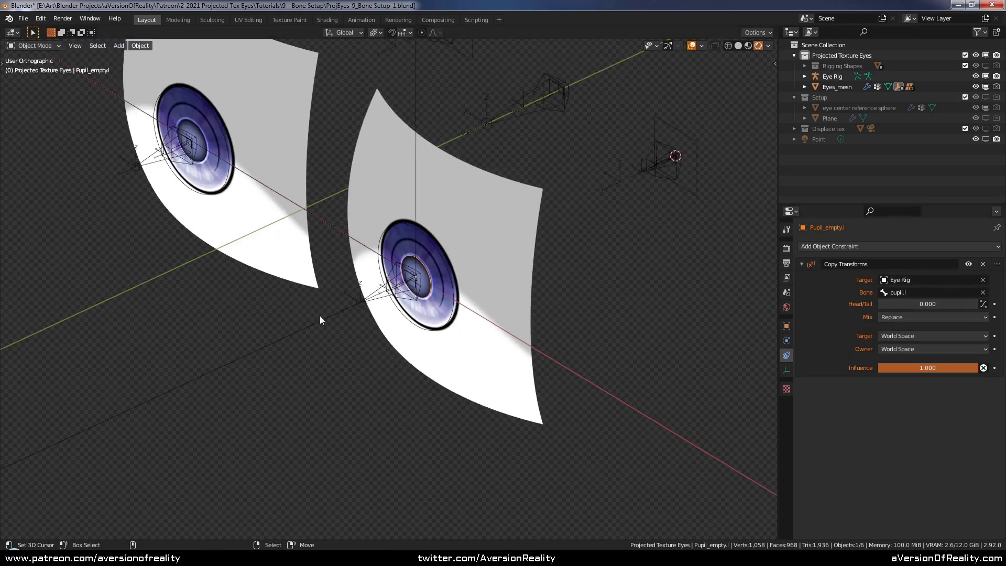
left_click(363, 317)
left_click(786, 326)
scroll(911, 377, "down", 1)
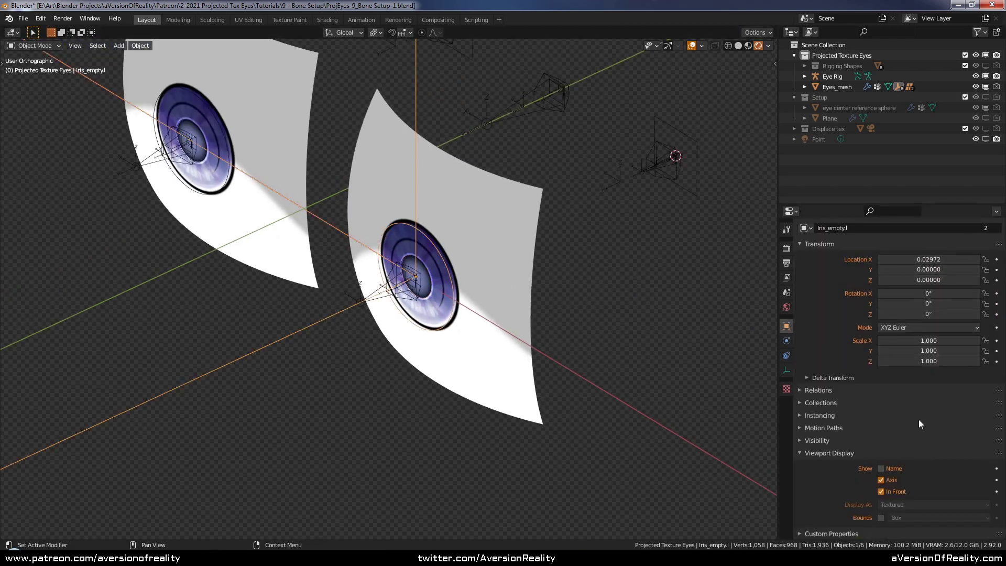
left_click(406, 300)
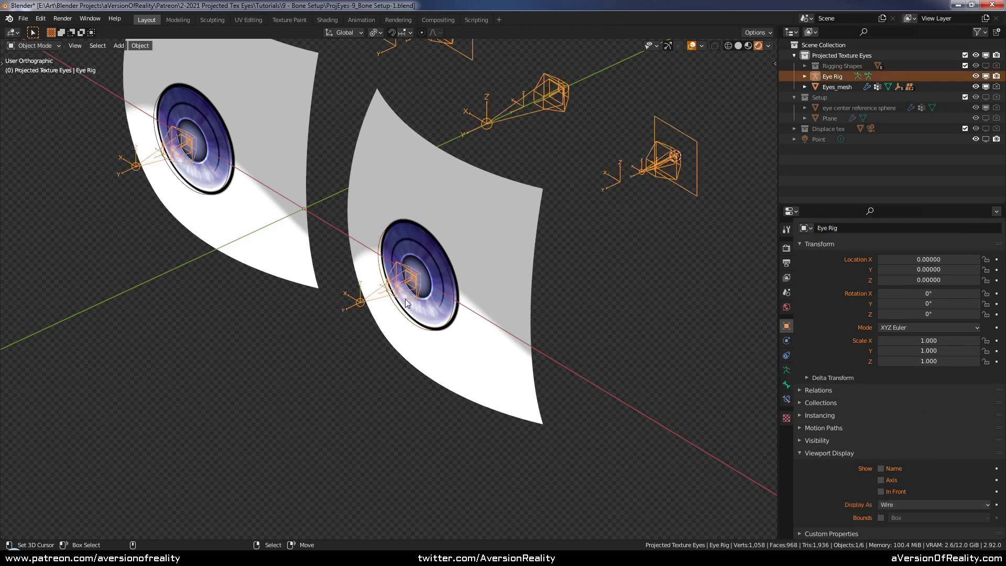
key("ctrl+Tab")
left_click(786, 399)
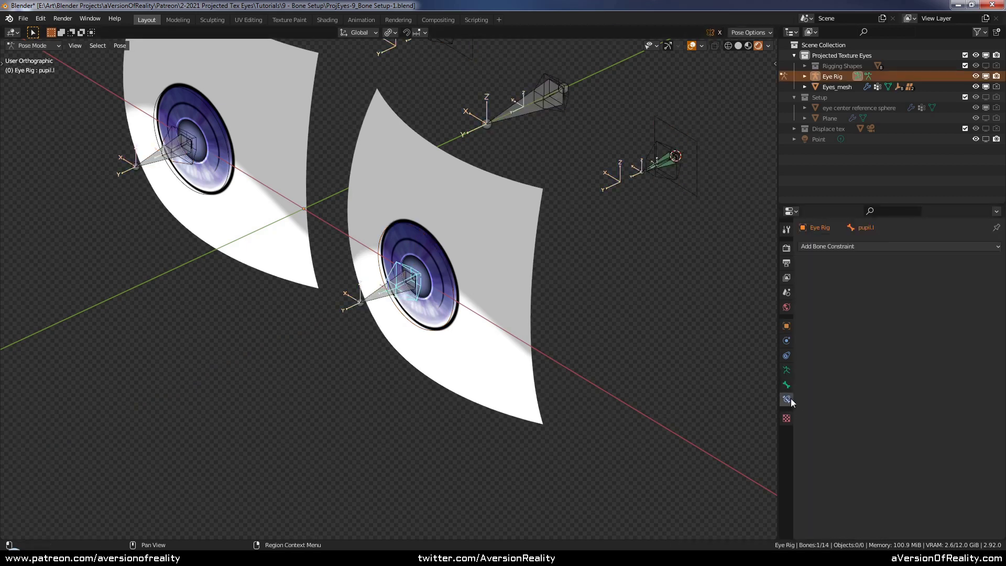
scroll(716, 344, "up", 2)
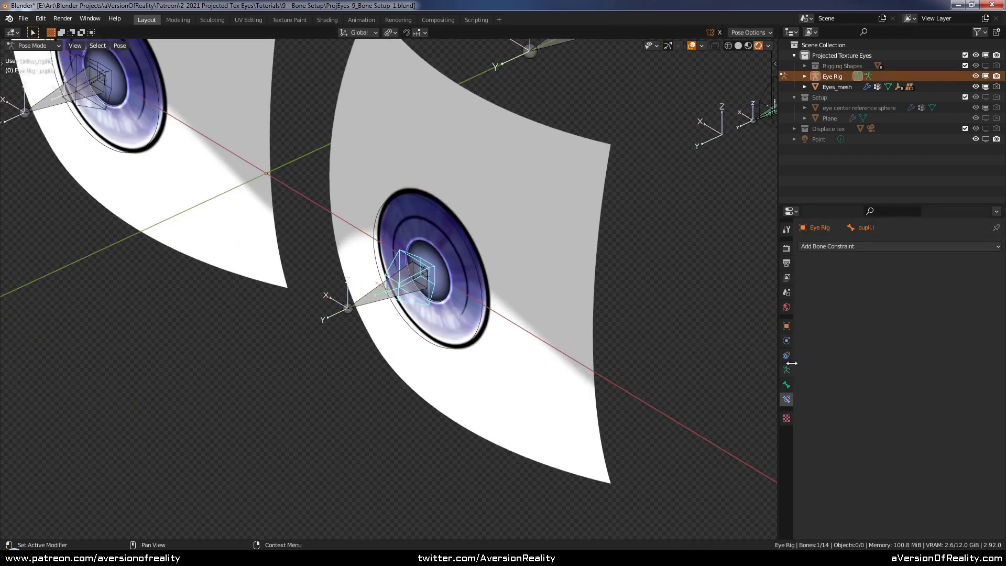
left_click(382, 302)
key("ctrl+Tab")
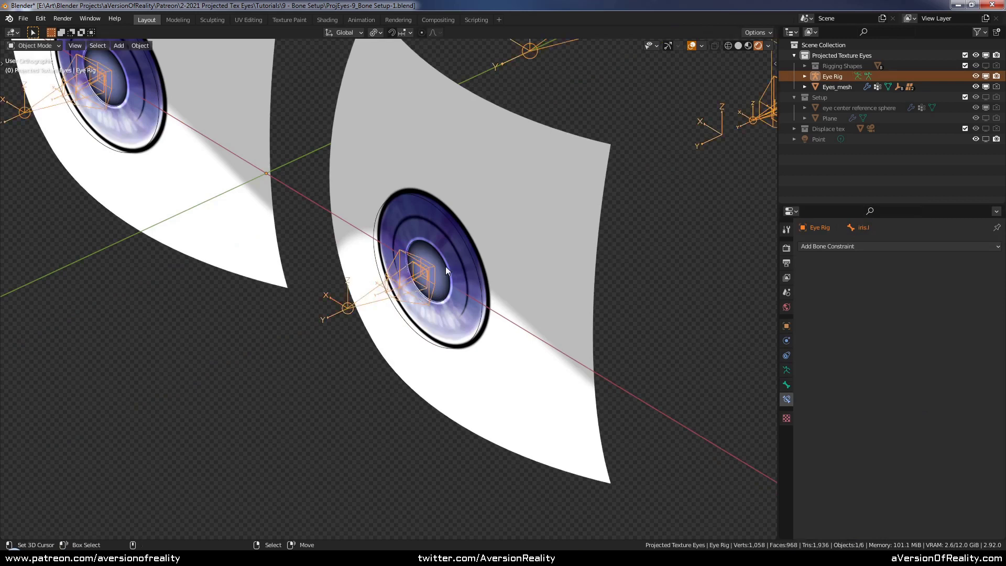
left_click(445, 266)
left_click(786, 355)
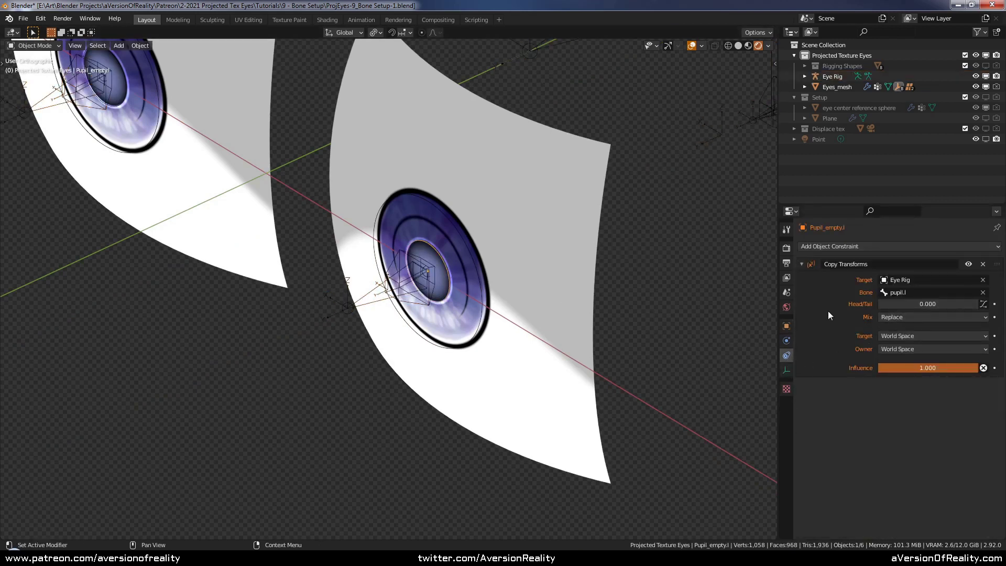
Select the Eye Rig armature in Object Mode and save the file
scroll(515, 268, "down", 5)
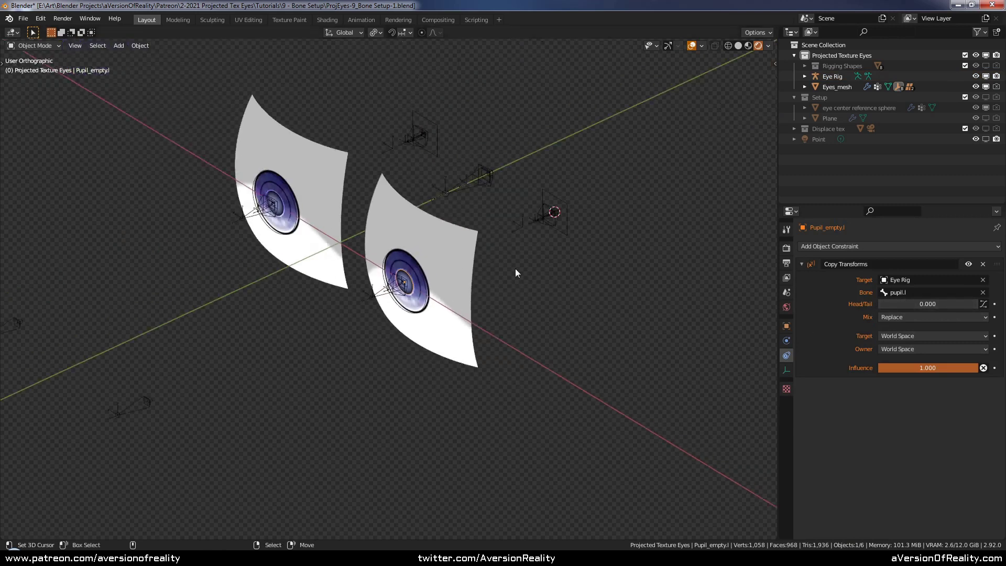
scroll(515, 268, "up", 6)
middle_click_drag(514, 268, 594, 246)
left_click(833, 76)
key("ctrl+s")
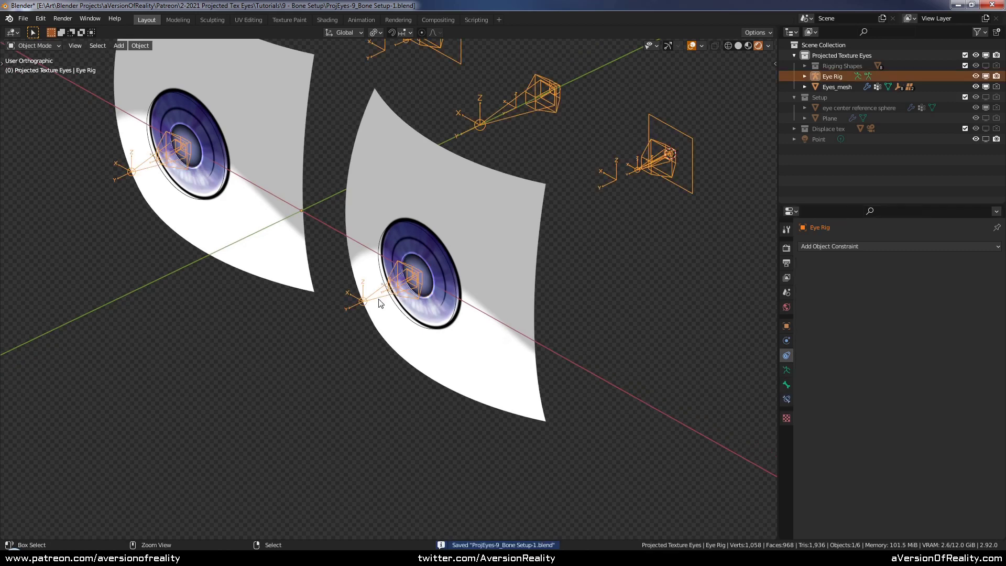
Switch Eye Rig to Pose Mode and turn off the bone axes in the armature's viewport display
key("ctrl+Tab")
left_click(787, 369)
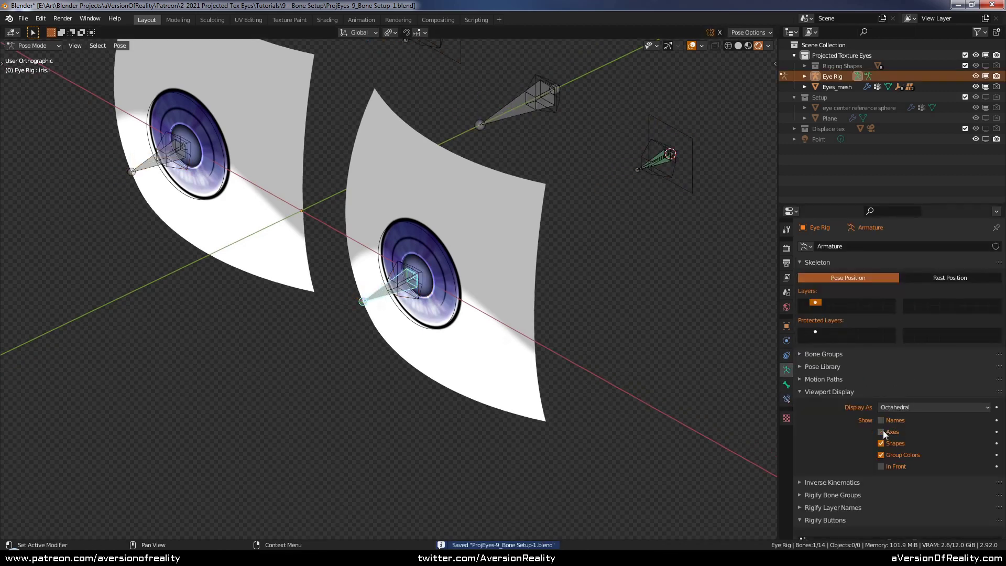
Try moving the eye_target.l bone to test the left eye's tracking
scroll(302, 350, "down", 4)
left_click(293, 352)
middle_click_drag(296, 352, 360, 362)
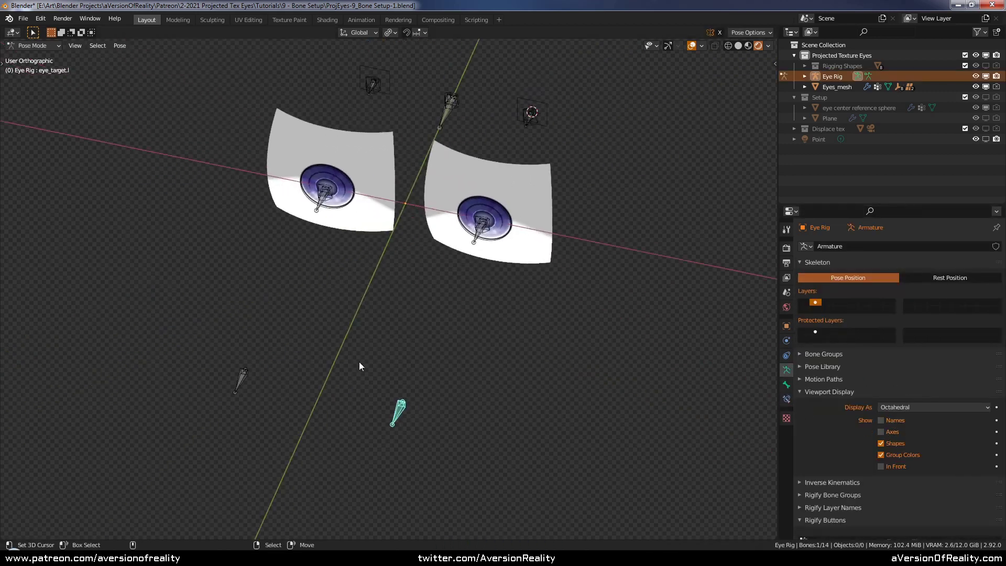
key("g")
left_click(289, 331)
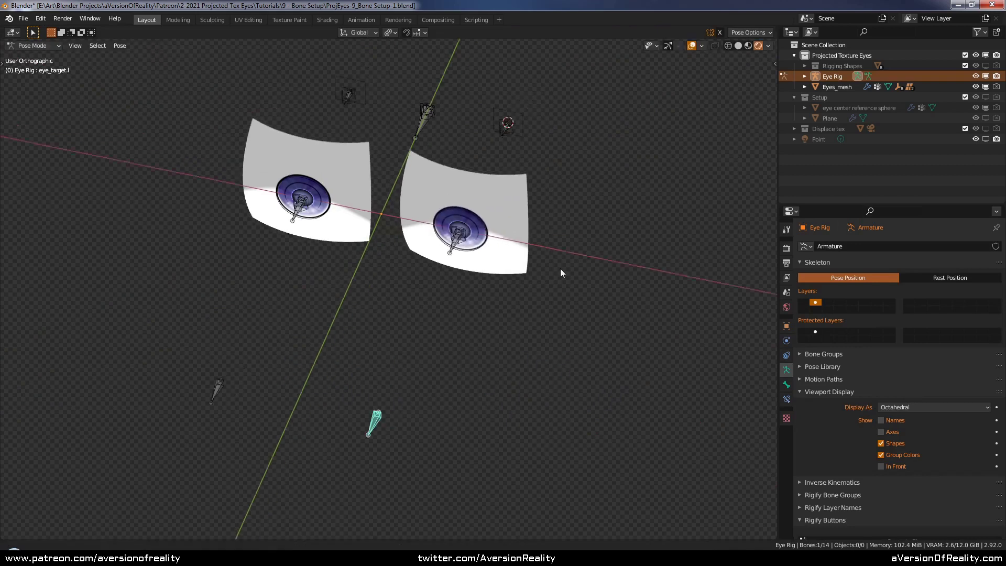
Try scaling the pupil.l bone along global X and rotating it about Y
scroll(472, 266, "up", 5)
key("s")
key("x")
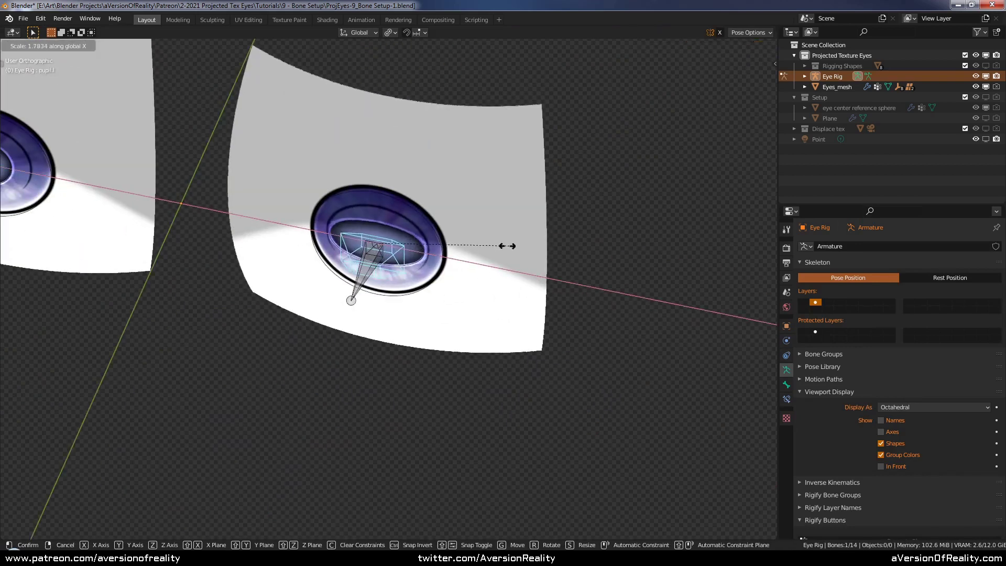
right_click(508, 246)
key("r")
key("y")
right_click(481, 271)
Try rotating the iris.l bone about the global Y axis
left_click(361, 288)
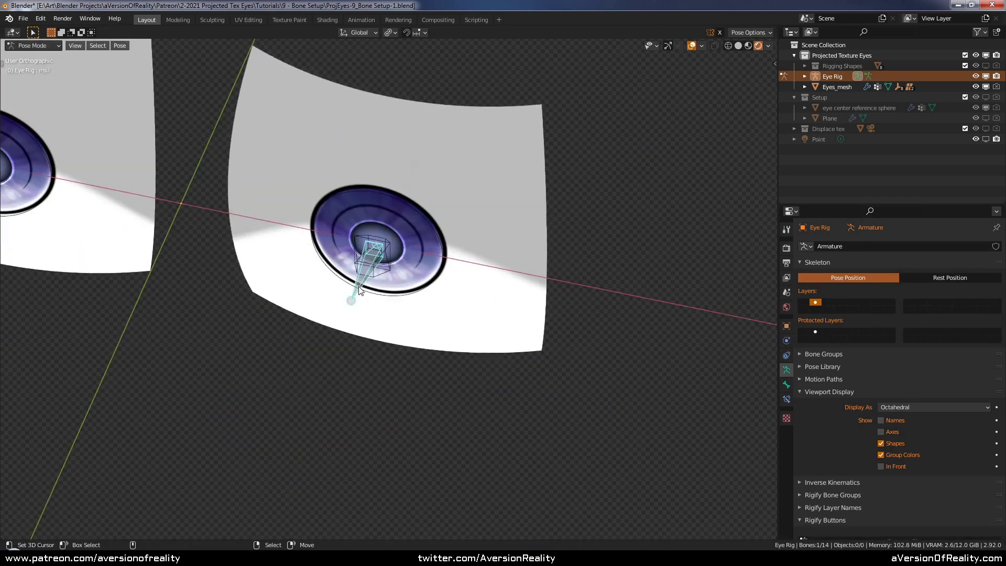
key("r")
key("y")
right_click(521, 245)
Scale the iris.l bone to 1.4, try rotating it about global Y, and undo the test
scroll(519, 243, "down", 2)
middle_click_drag(517, 241, 514, 203)
scroll(509, 206, "up", 1)
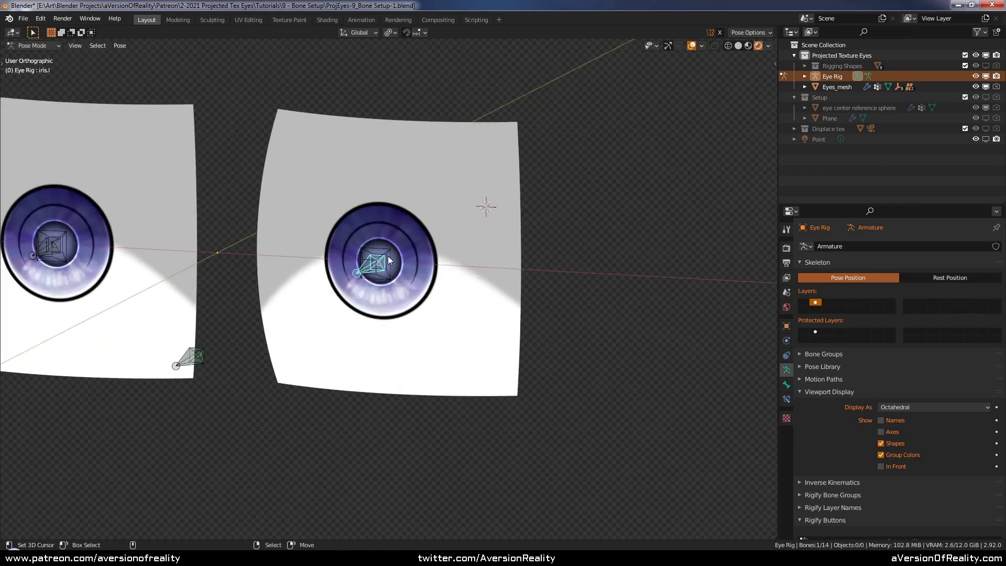
key("s")
left_click(463, 199)
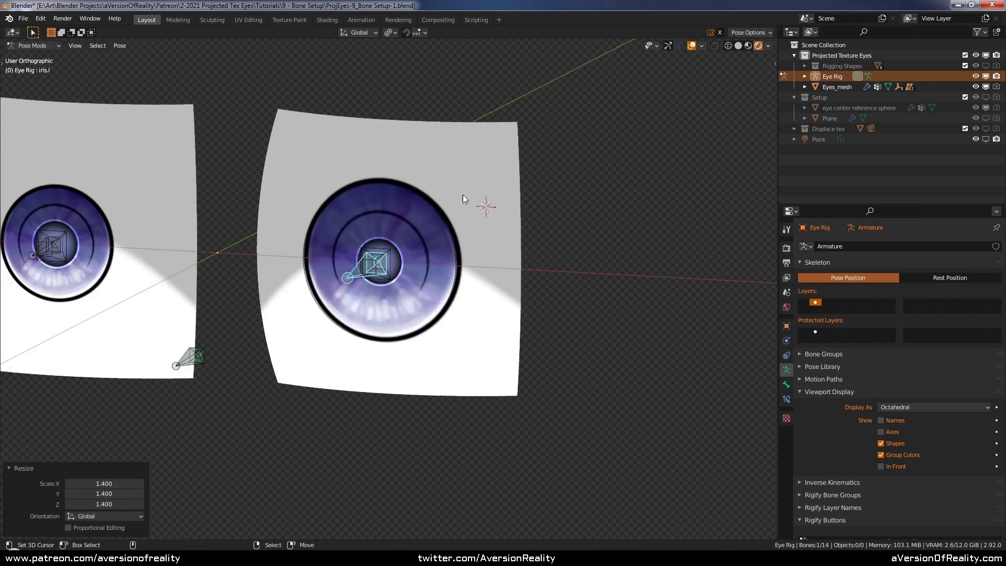
key("r")
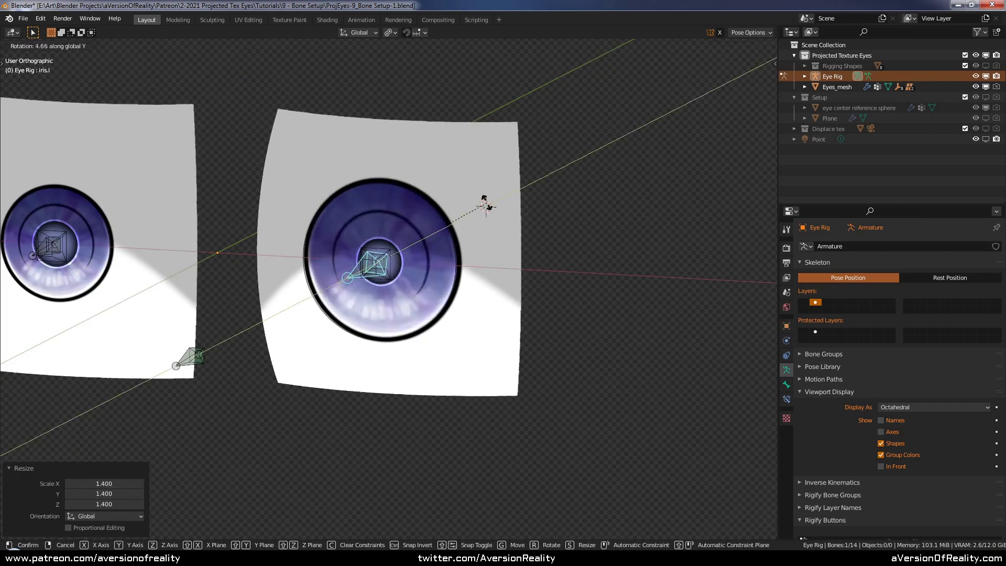
right_click(487, 197)
middle_click_drag(484, 191, 567, 223)
key("ctrl+z")
key("ctrl+z")
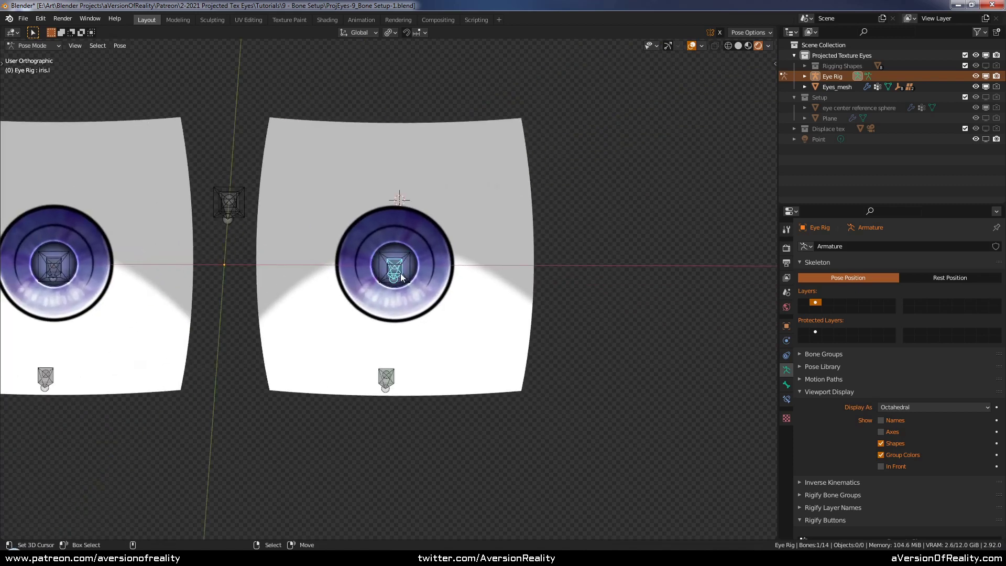
Scale the pupil.l bone to about 0.48 along global X and rotate it -51.8° about global Y
scroll(402, 275, "up", 2)
key("r")
right_click(545, 187)
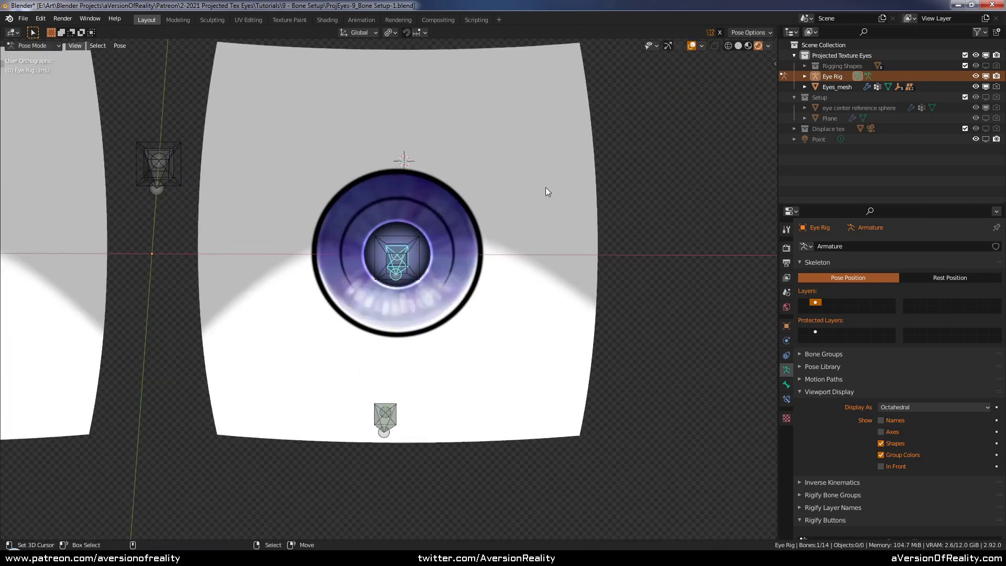
key("s")
key("x")
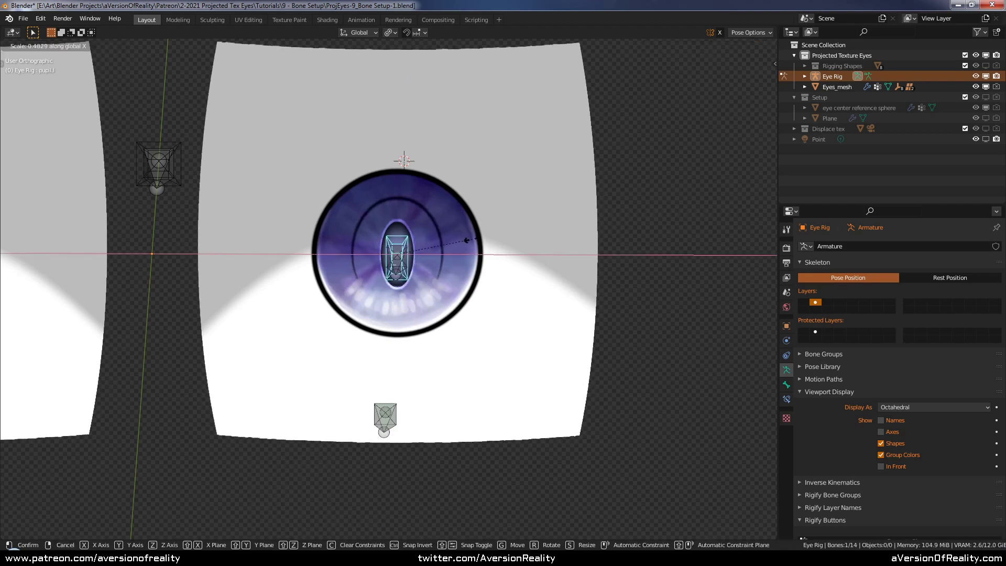
left_click(467, 240)
key("r")
key("y")
left_click(479, 152)
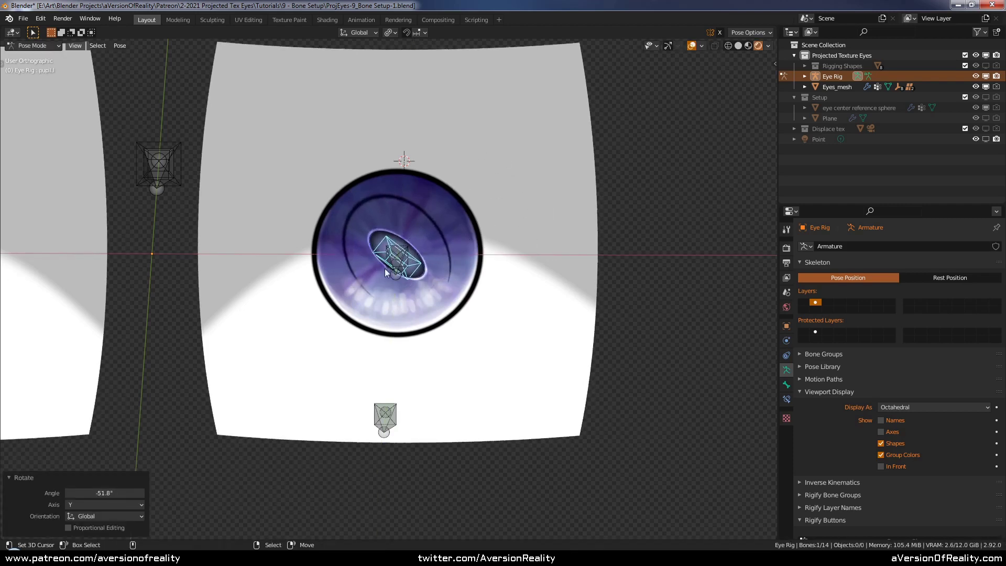
Rotate the iris.l bone 25° about global Y and stretch it along global X
left_click(389, 272)
key("r")
key("y")
left_click(526, 218)
key("s")
key("x")
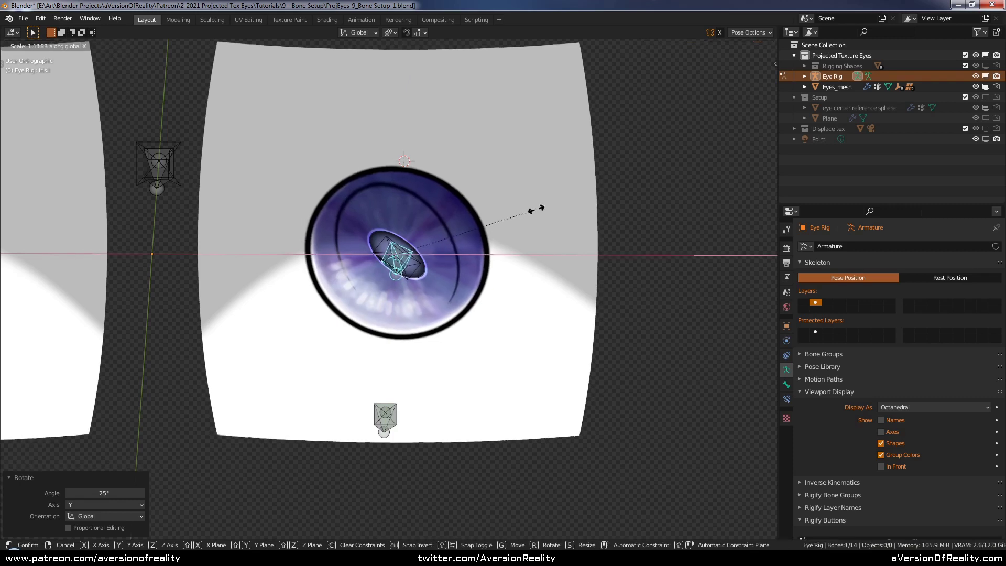
left_click(570, 193)
Clear the rotation and scale of all Eye Rig bones and deselect them
middle_click_drag(571, 193, 638, 232)
key("a")
key("alt+r")
key("alt+s")
key("alt+a")
In Object Mode, turn on viewport display for Eyes_mesh's Subdivision, Displace.l, Displace.r and Smooth modifiers
scroll(534, 200, "down", 2)
left_click(867, 86)
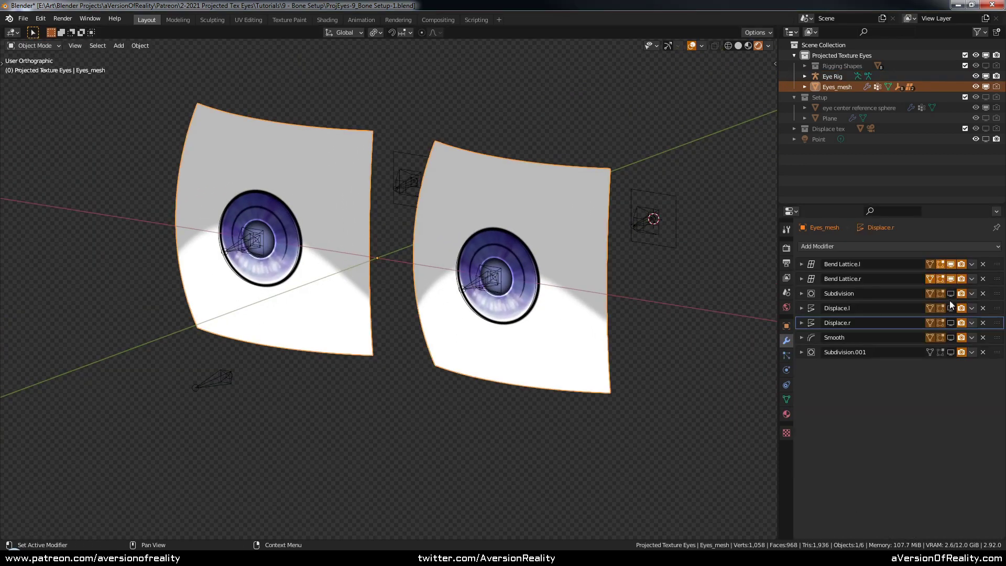
Select eye_target.l in Eye Rig's Pose Mode and try moving it with the mesh modifiers enabled
scroll(403, 334, "down", 2)
left_click(281, 352)
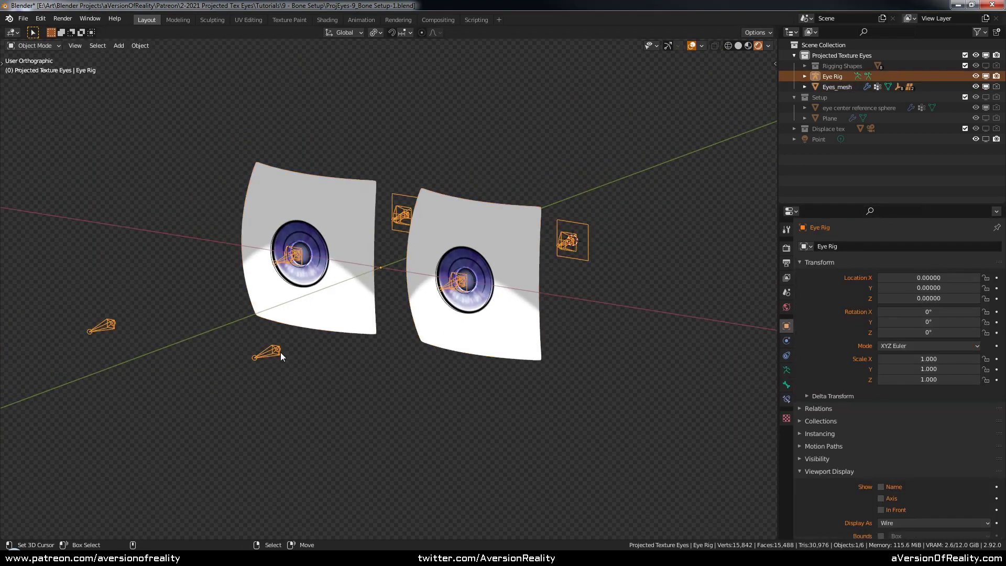
key("ctrl+Tab")
left_click(268, 351)
key("g")
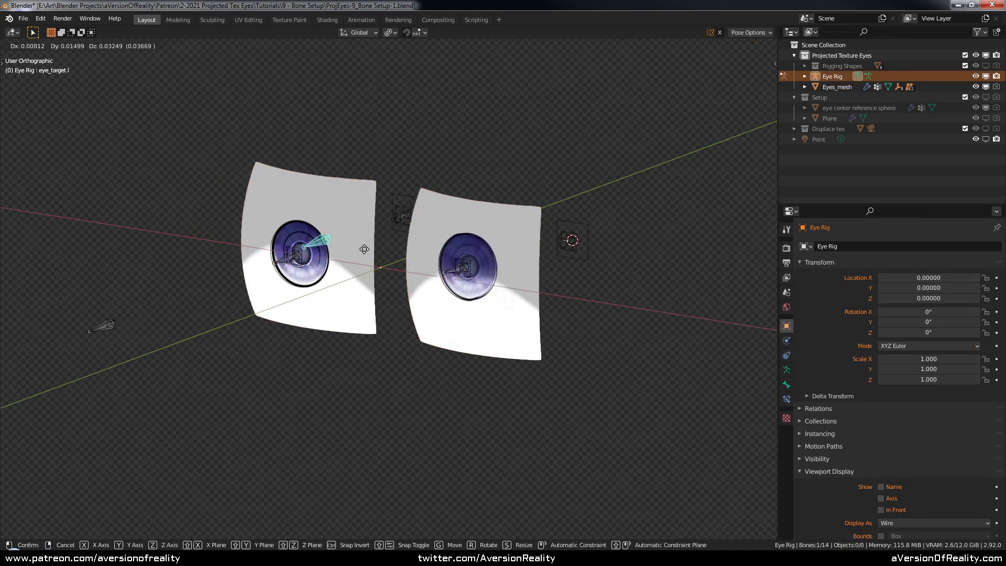
right_click(367, 250)
scroll(587, 246, "down", 2)
middle_click_drag(613, 236, 582, 267)
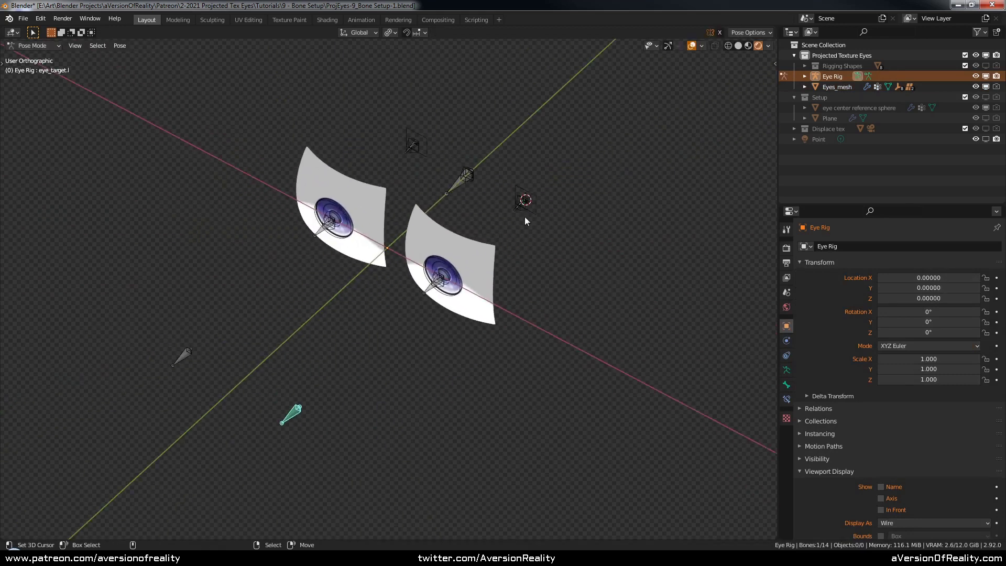
middle_click_drag(527, 220, 595, 226)
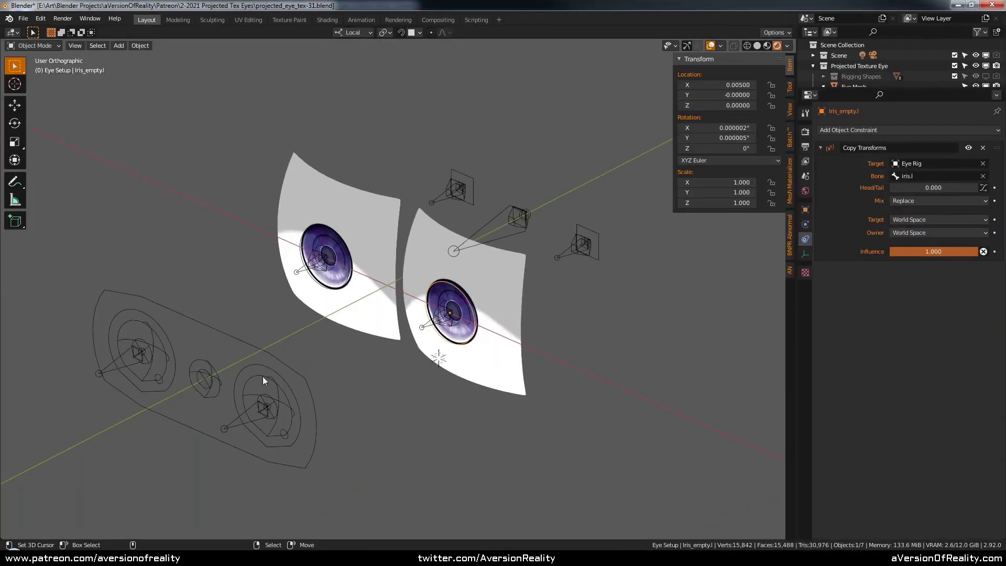
In projected_eye_tex-31.blend, select the Eye Rig's eye_control.l bone in Pose Mode and try rotating it about Y
left_click(266, 363)
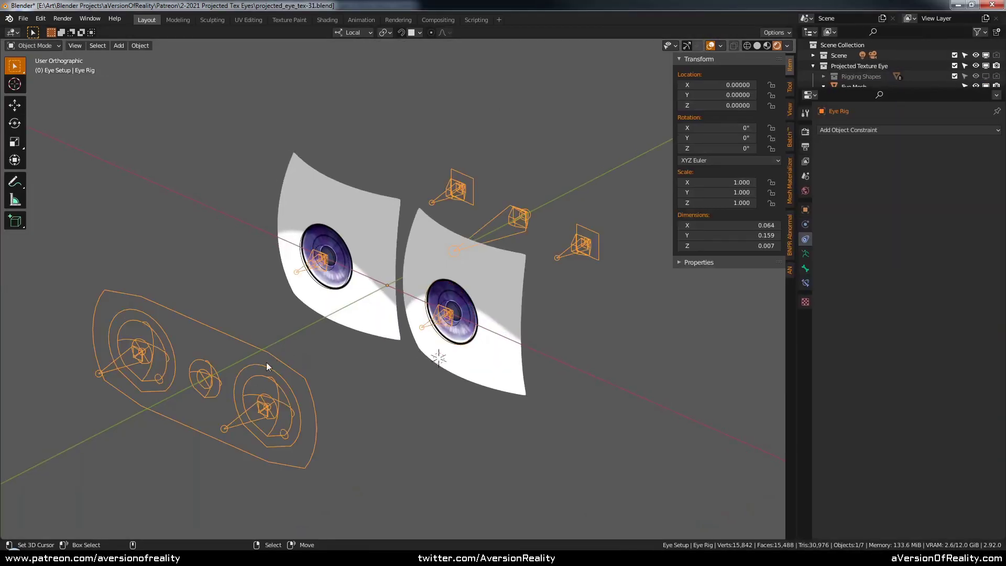
middle_click_drag(279, 364, 329, 352, "shift")
key("ctrl+Tab")
left_click(332, 356)
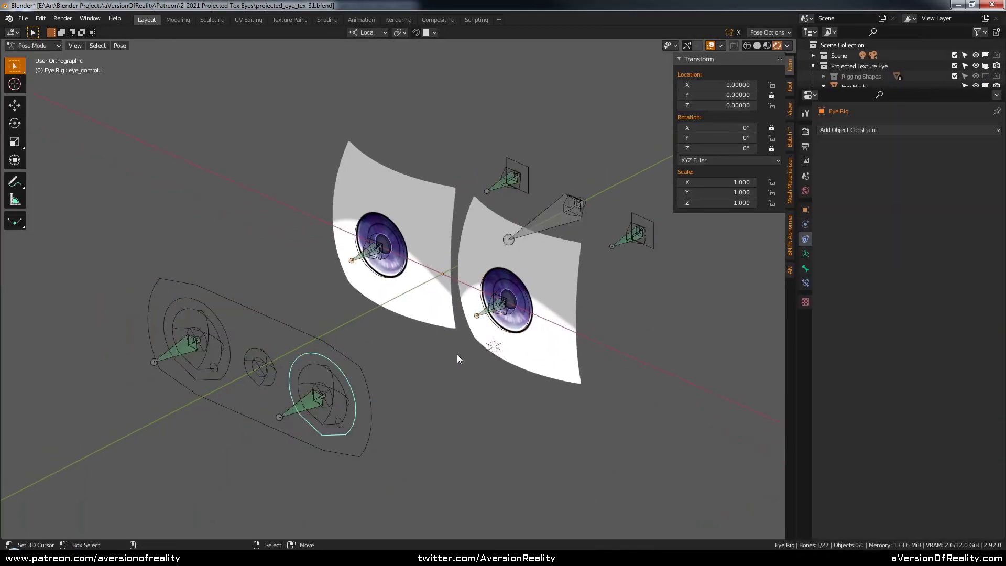
key("r")
key("y")
key("Escape")
middle_click_drag(511, 304, 515, 341)
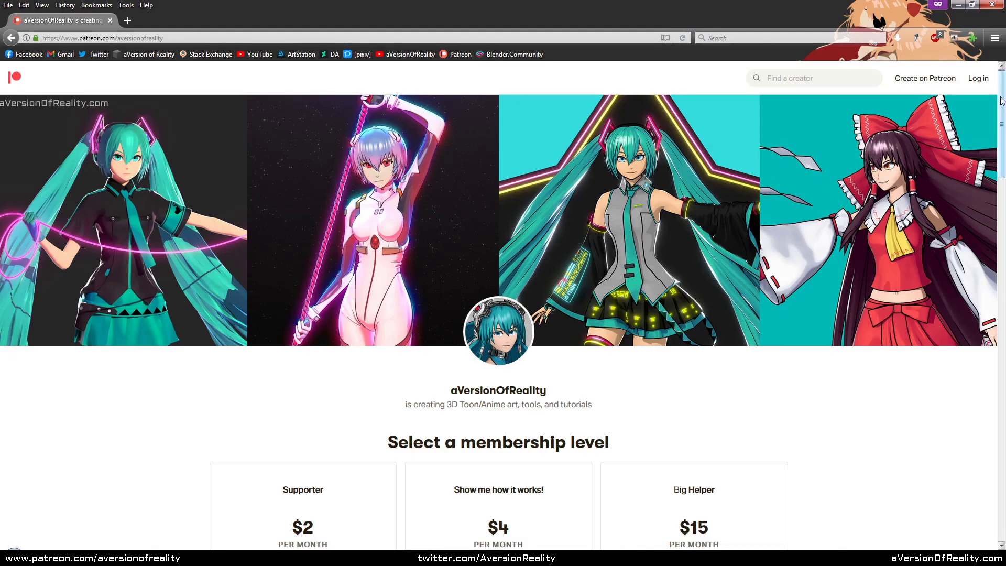
Switch to the browser and view the membership levels on the aVersionOfReality Patreon page
scroll(999, 133, "down", 3)
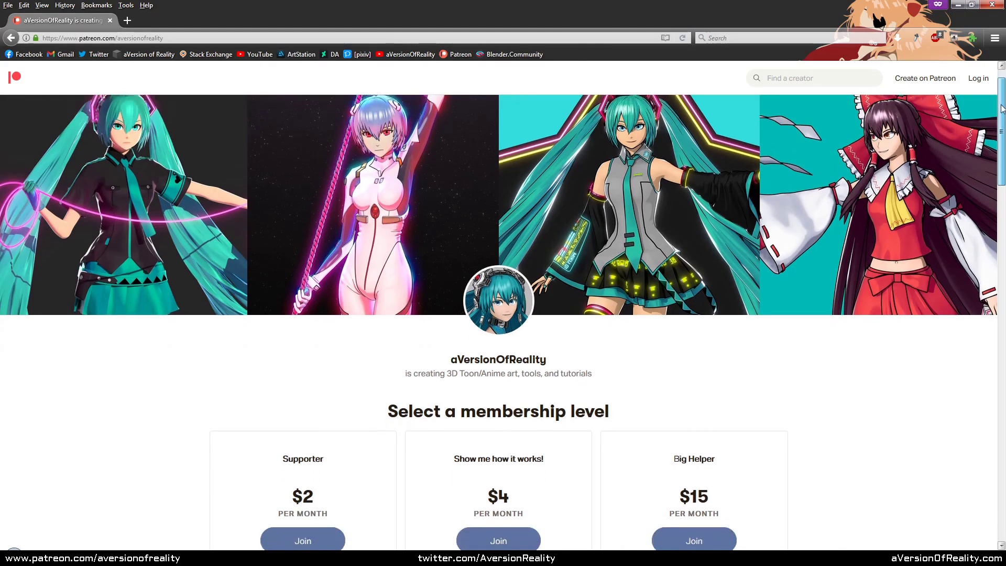
scroll(999, 132, "down", 2)
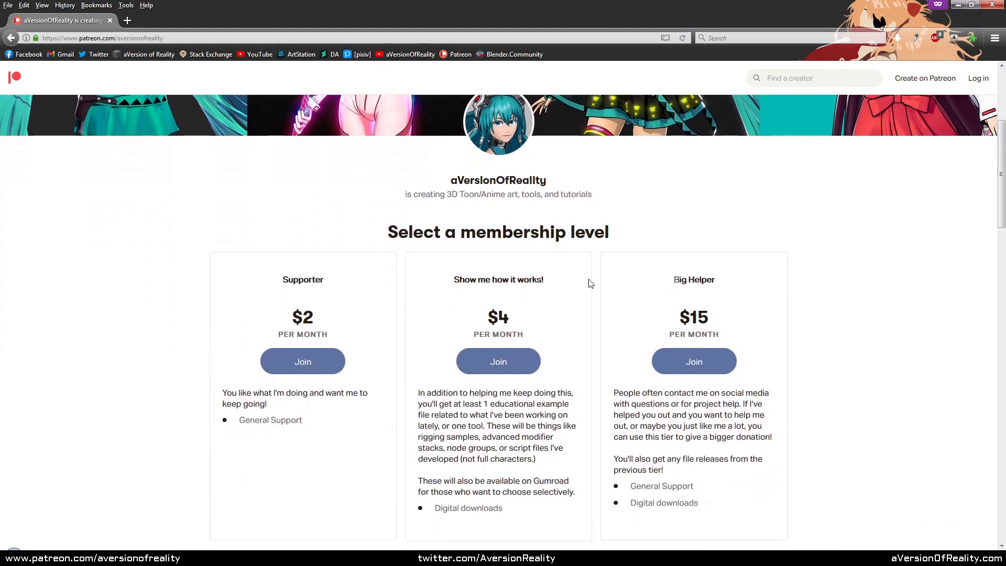